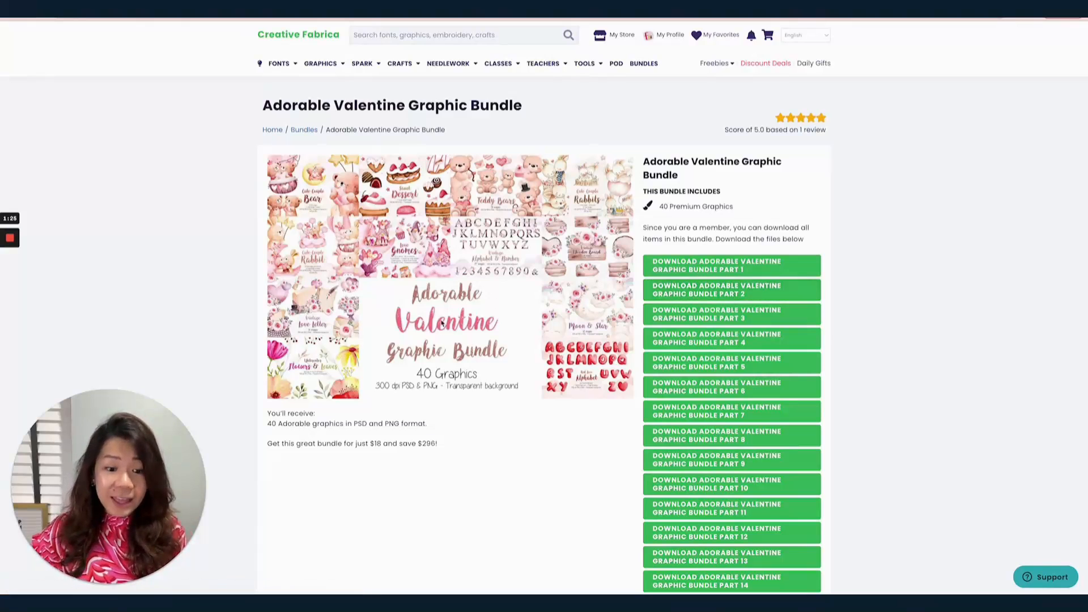
- Open the Valentine Gnomes Clipart from the Adorable Valentine Graphic Bundle's premium graphics in a new browser tab
scroll(447, 359, "down", 7)
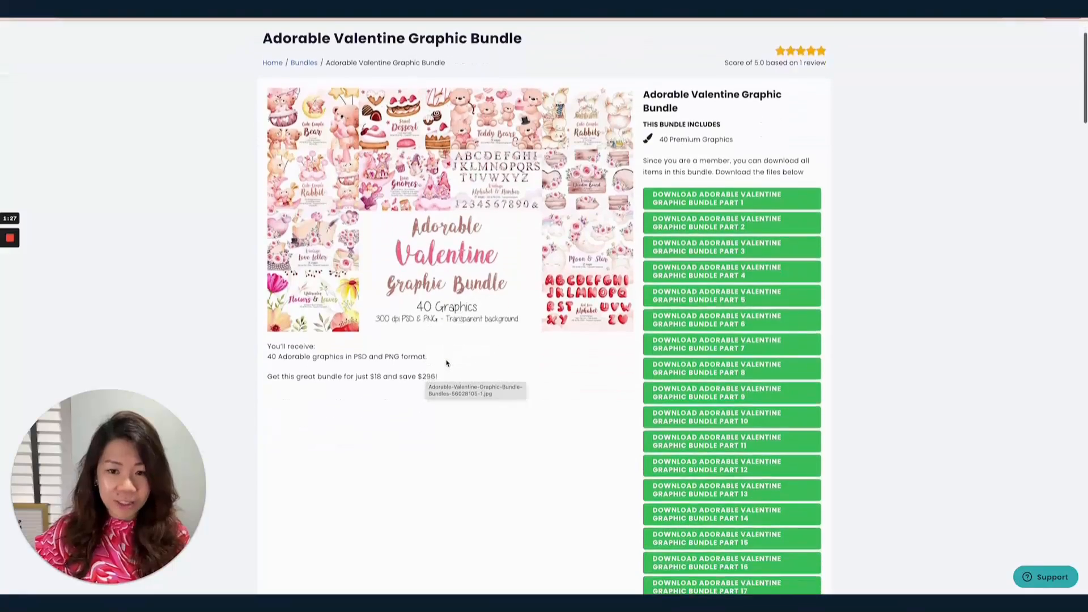
scroll(447, 358, "down", 12)
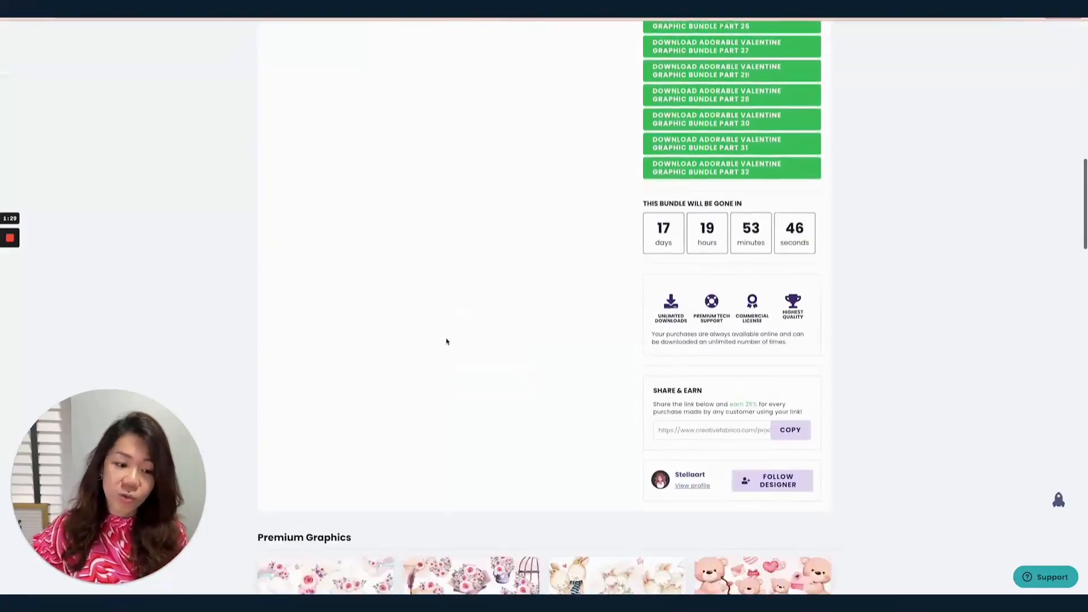
scroll(450, 325, "down", 3)
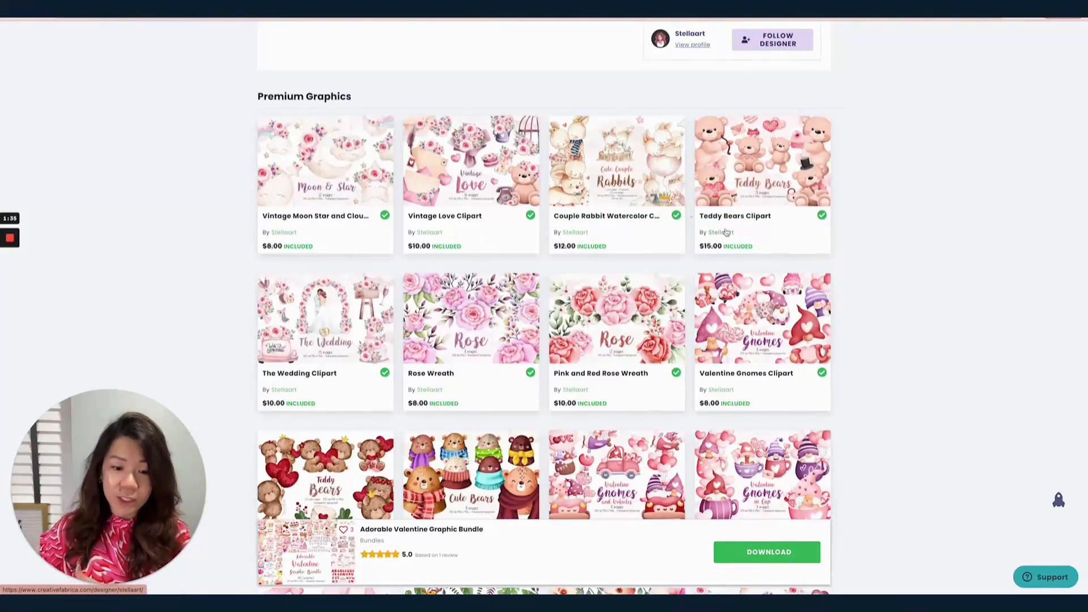
scroll(793, 244, "down", 1)
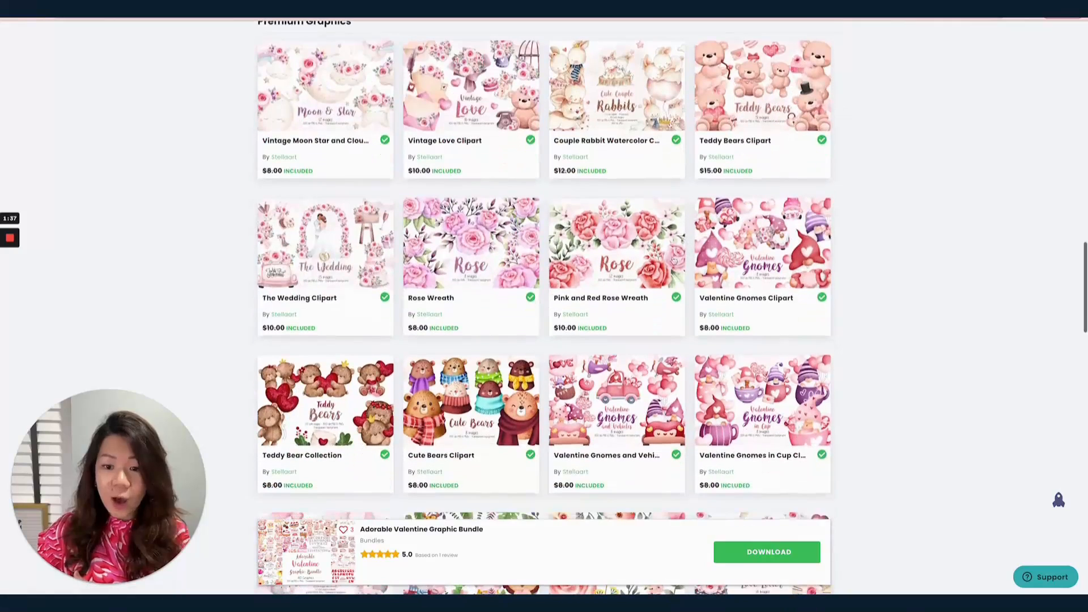
right_click(770, 244)
left_click(786, 249)
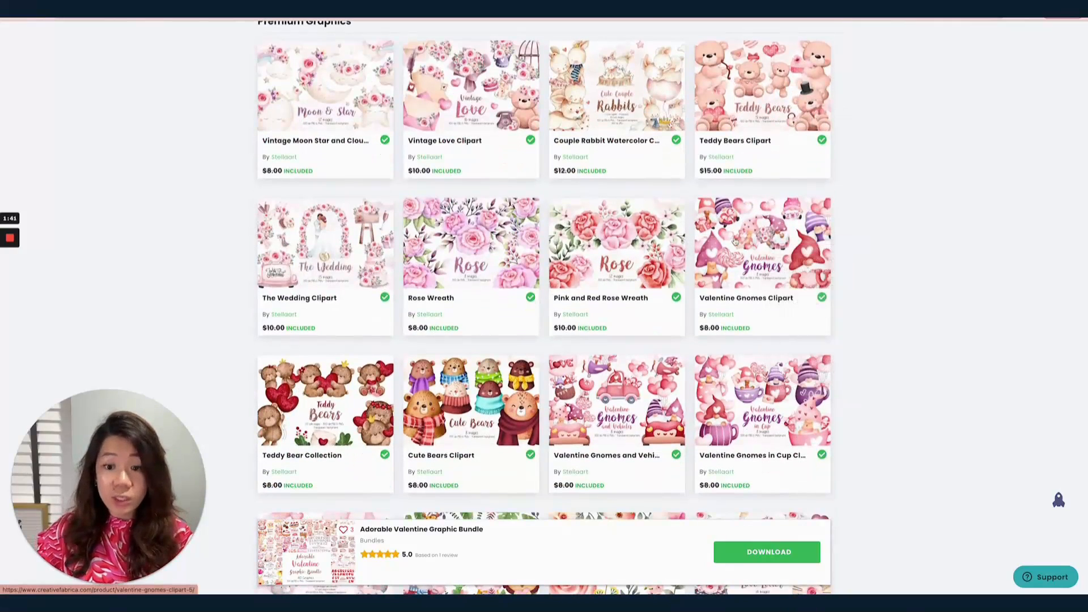
- Open the Flowers and Leaves Watercolor Set and the "I Love You" Teddy Bears Collection in separate new browser tabs
scroll(735, 241, "down", 5)
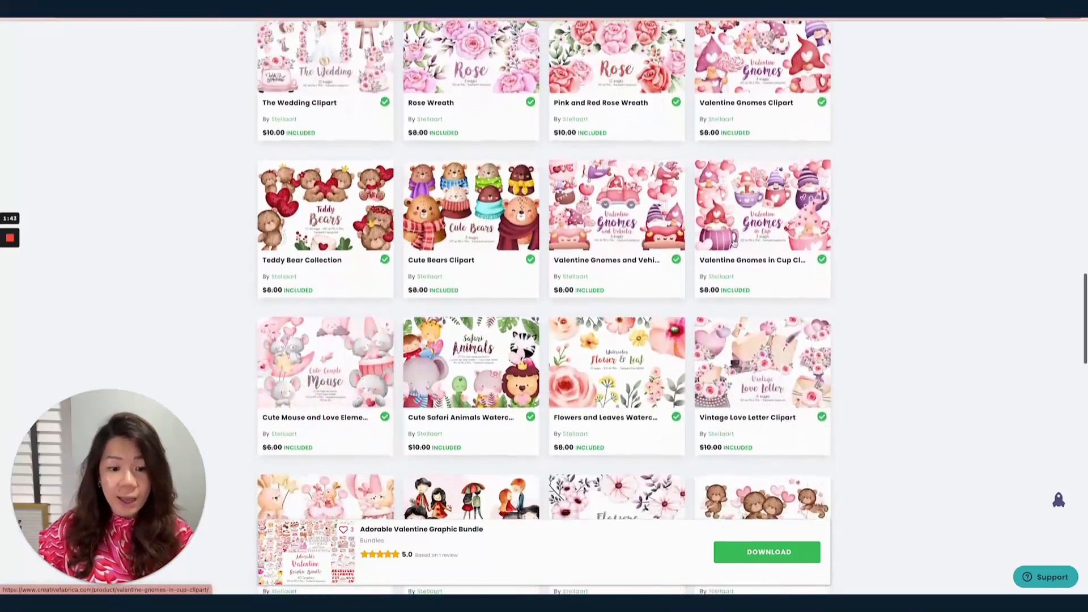
scroll(734, 243, "down", 1)
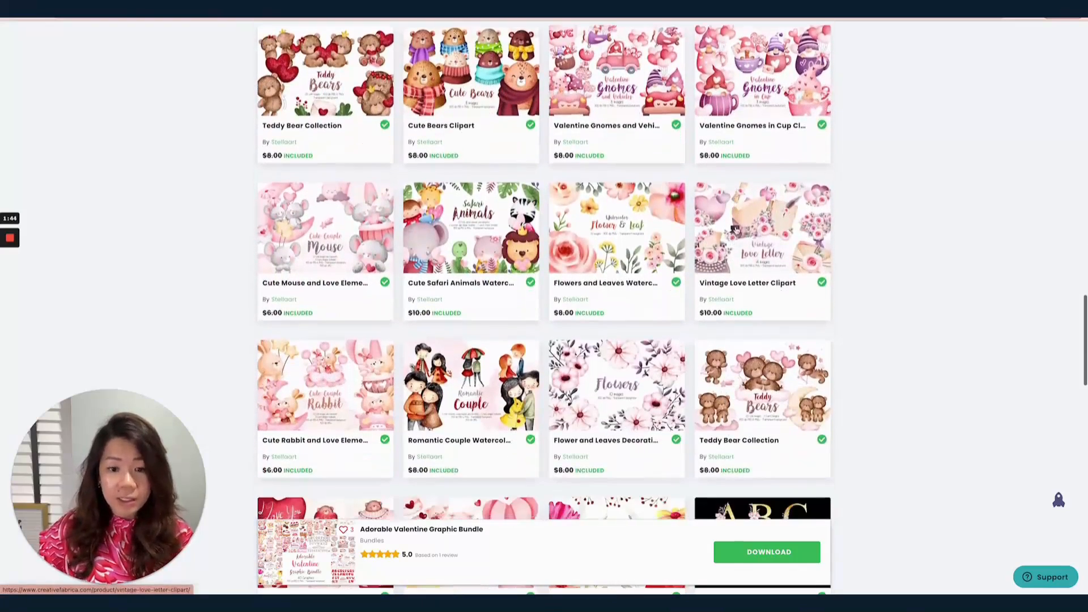
right_click(631, 237)
left_click(633, 242)
scroll(632, 243, "down", 5)
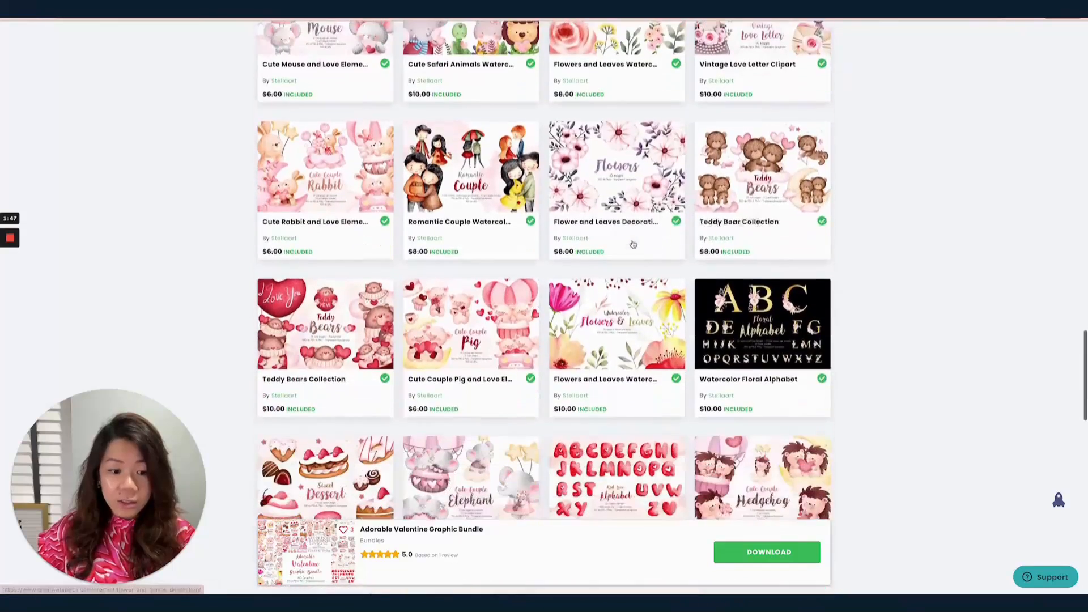
right_click(317, 222)
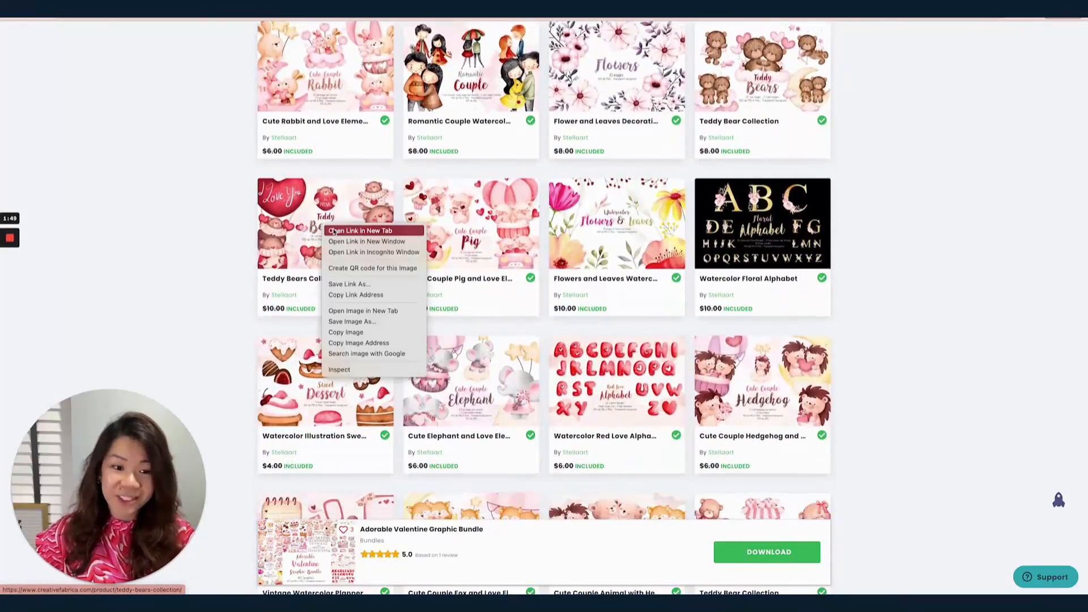
left_click(336, 230)
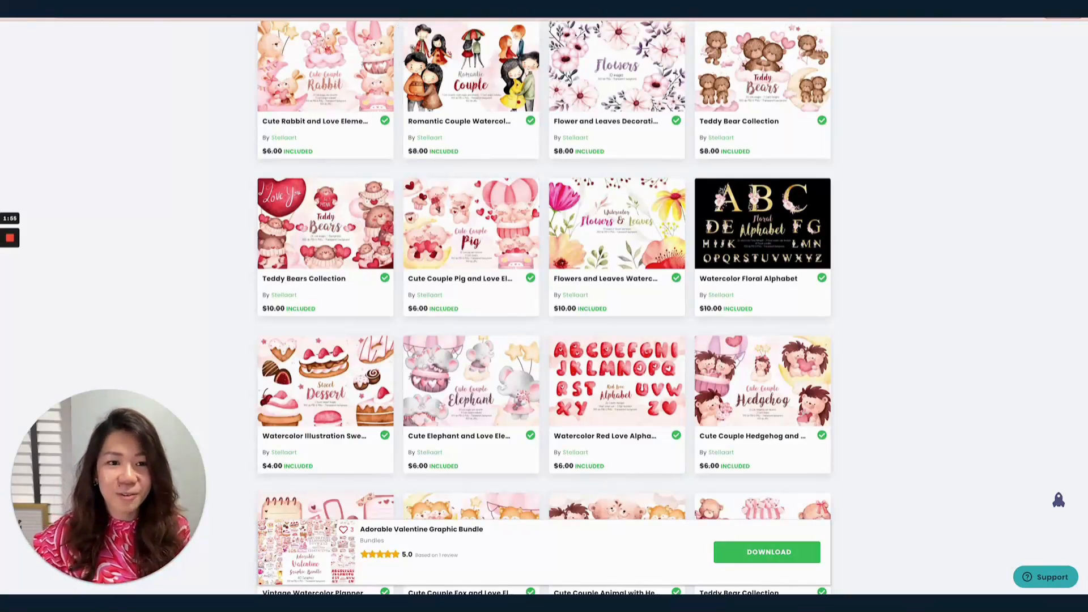
- Download the Valentine Gnomes Clipart files from its product page
left_click(362, 8)
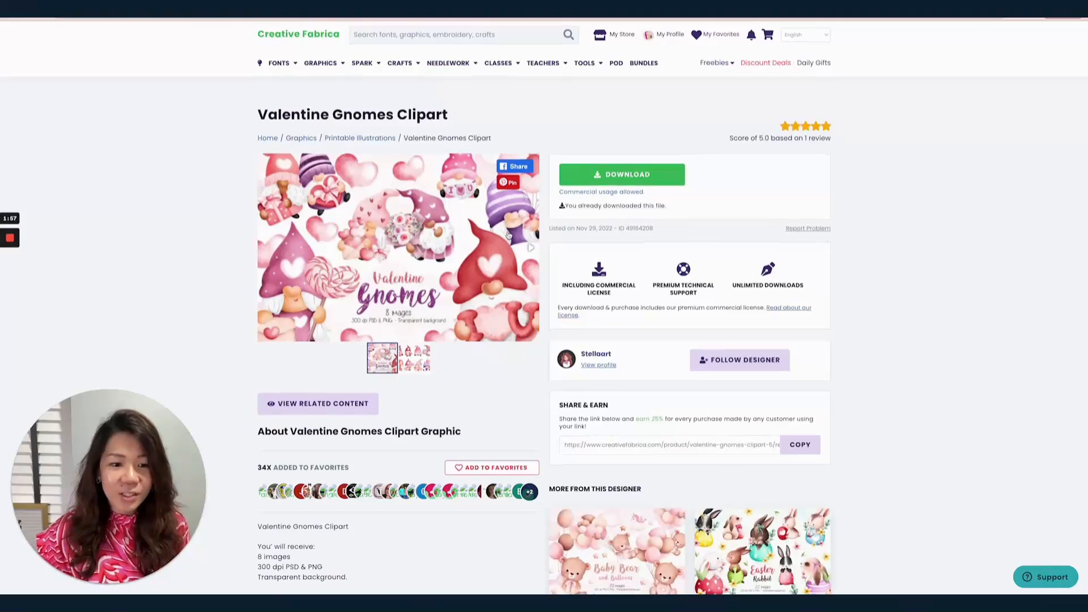
scroll(395, 373, "down", 1)
scroll(395, 373, "down", 1)
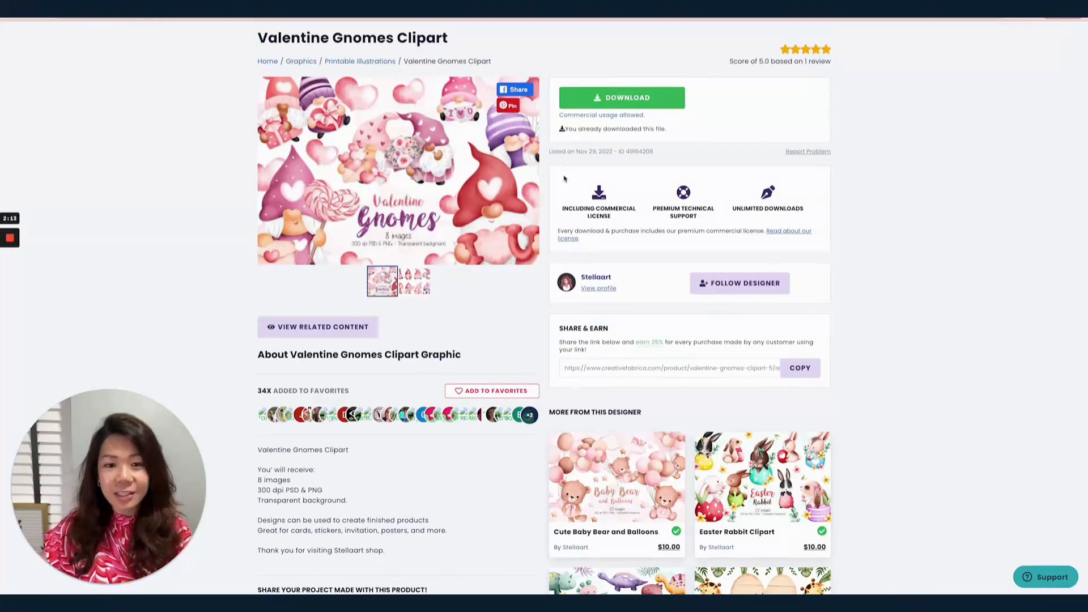
left_click(605, 100)
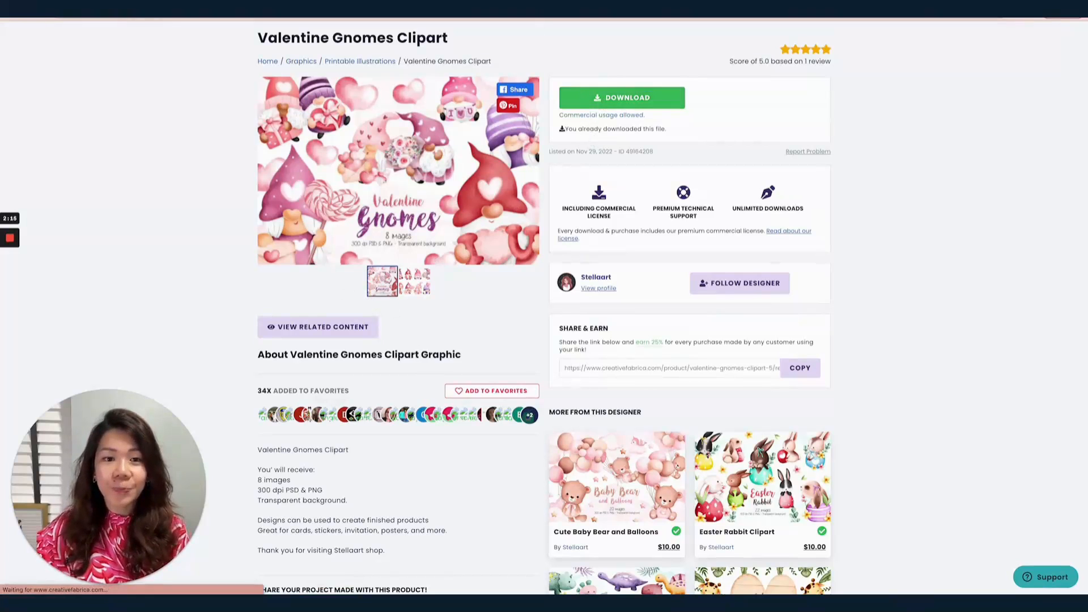
- Download the Flowers and Leaves Watercolor Set, then preview and download the Teddy Bears Collection
left_click(566, 11)
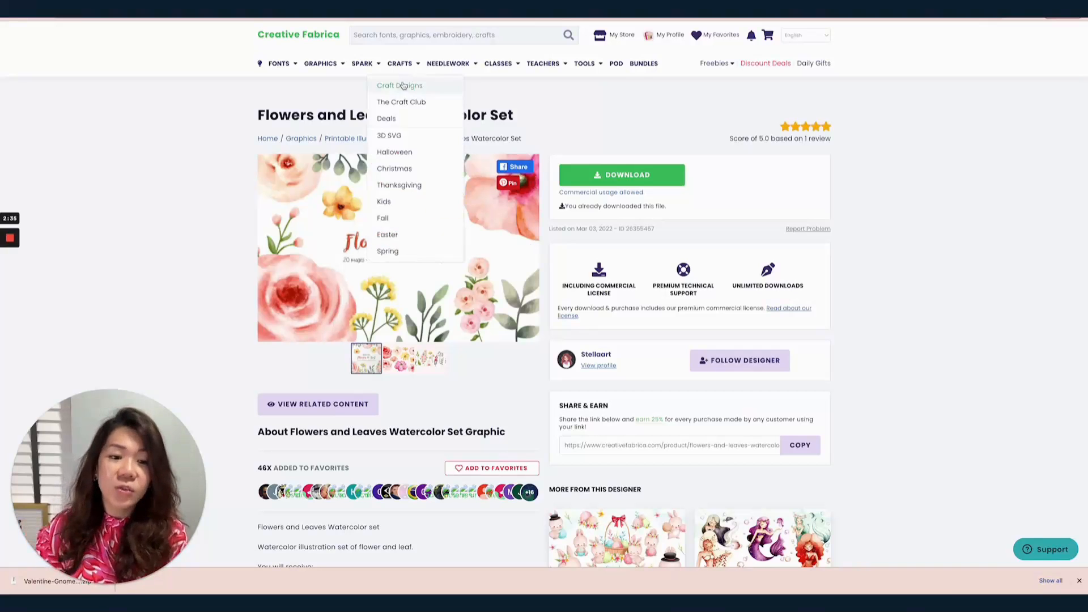
left_click(628, 179)
left_click(668, 13)
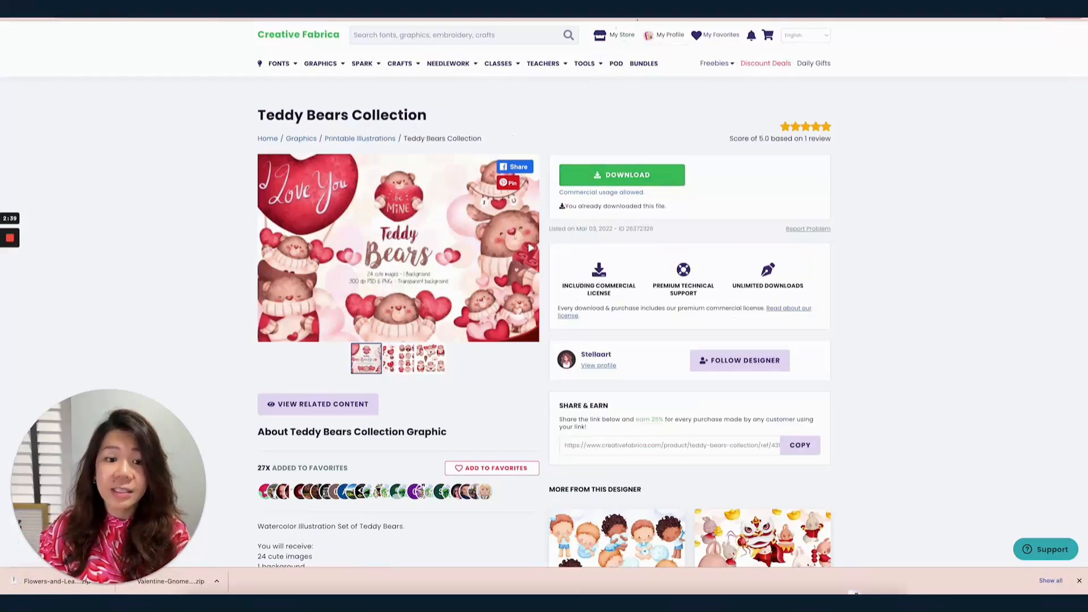
left_click(403, 365)
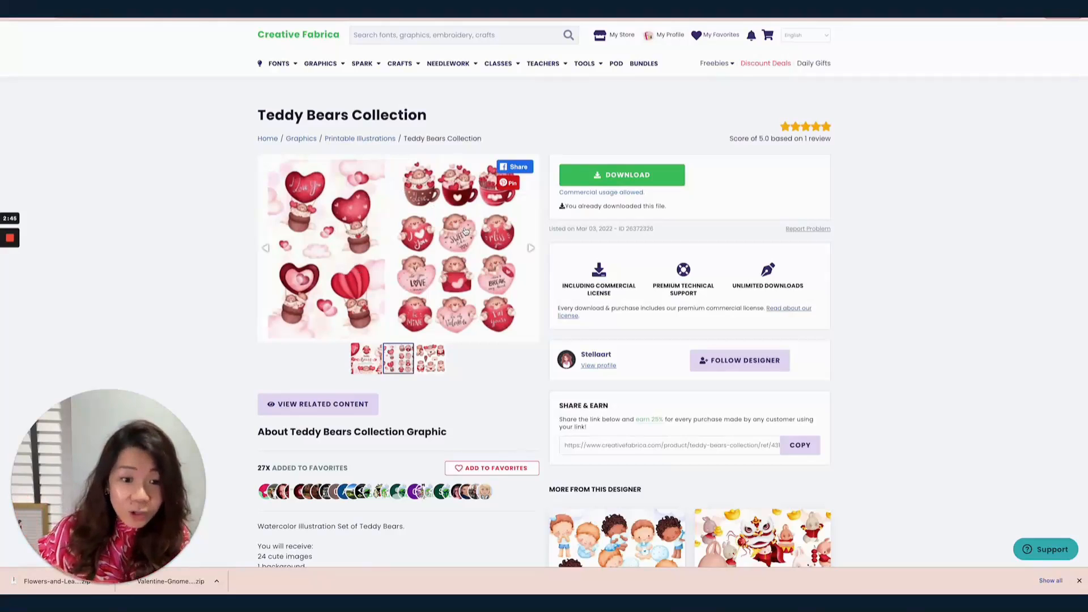
left_click(570, 181)
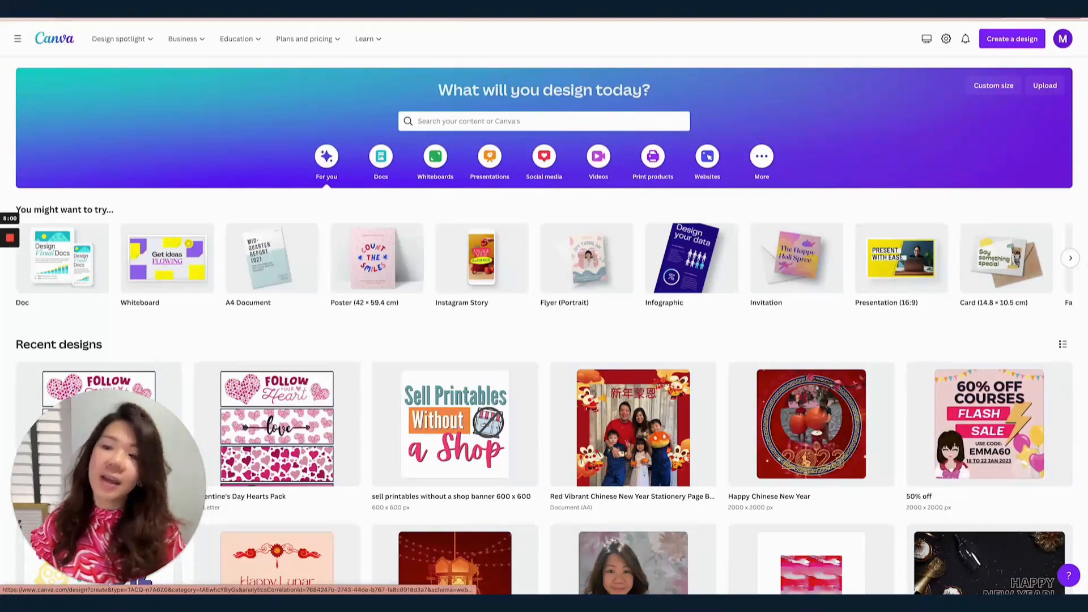
- Switch to Canva and create a blank US Letter Document of 8.5 × 11 in
left_click(1019, 45)
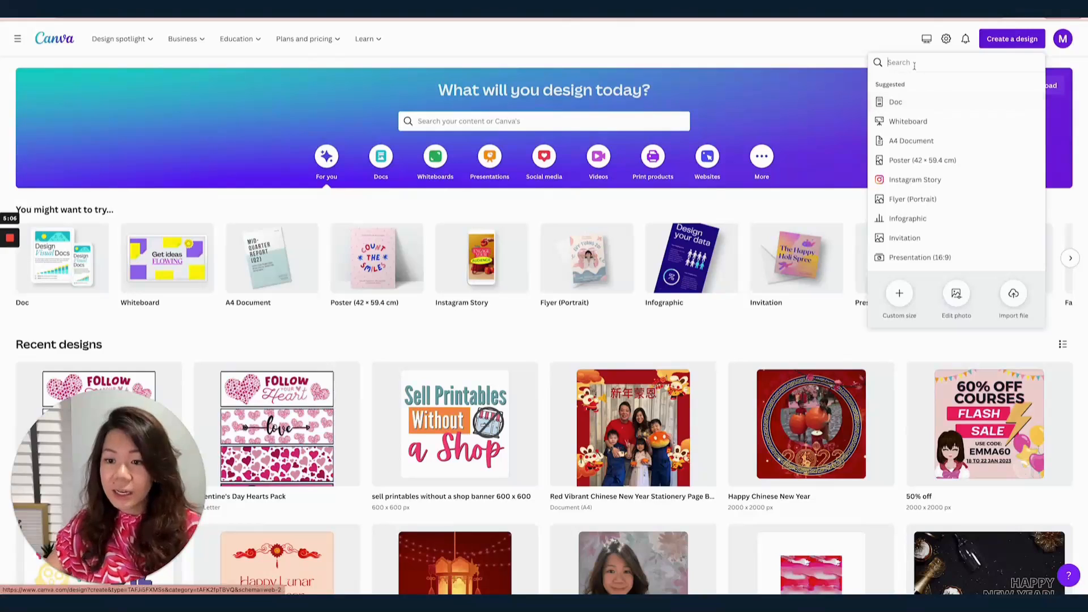
type("us")
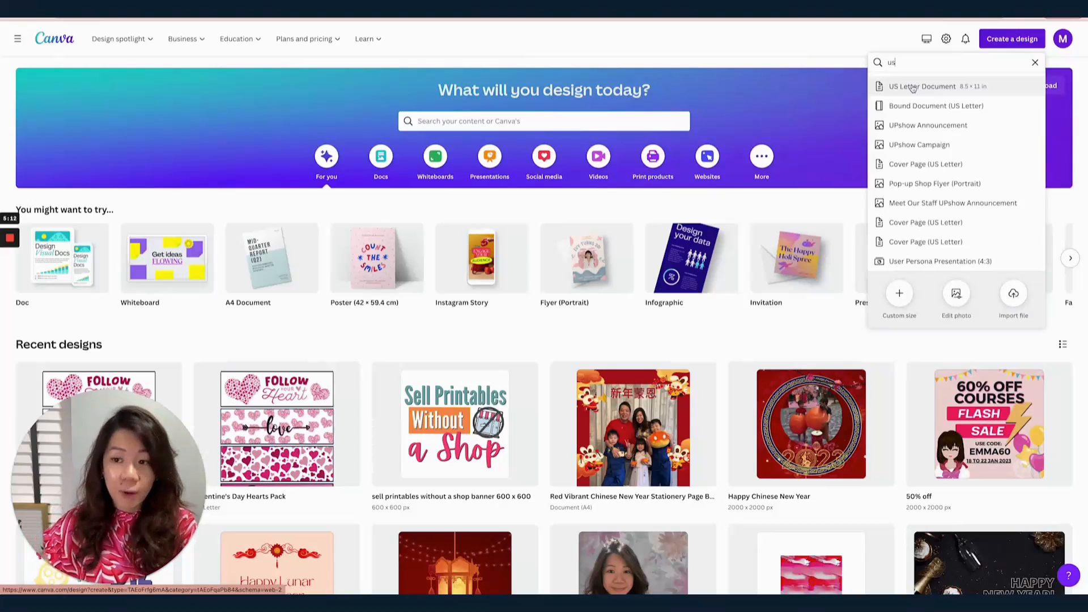
left_click(912, 88)
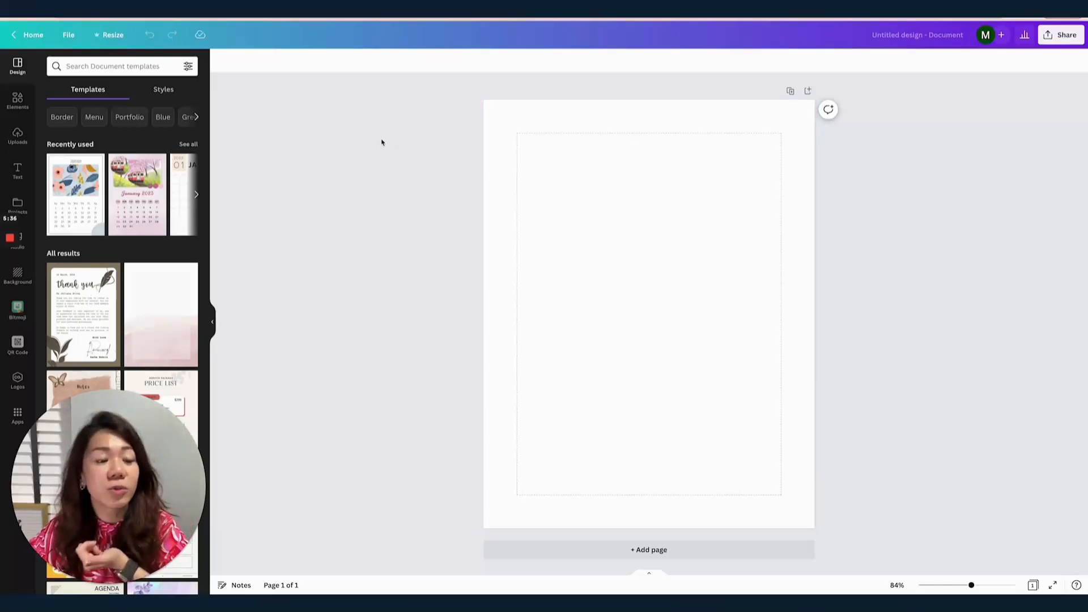
- Look through the uploaded flower, teddy bear and gnome images available for the design
left_click(17, 136)
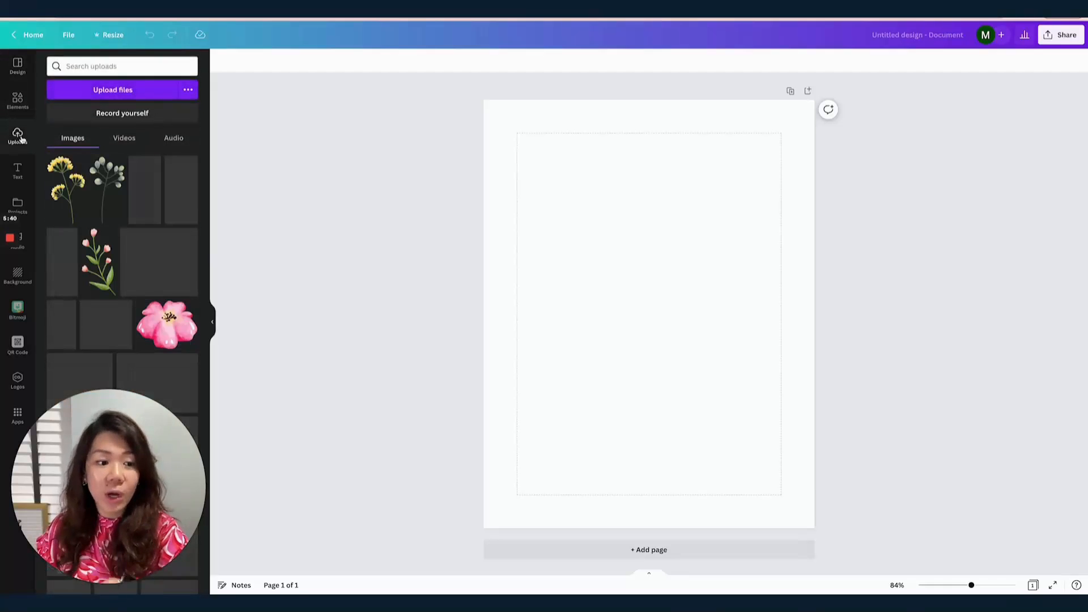
scroll(120, 196, "down", 5)
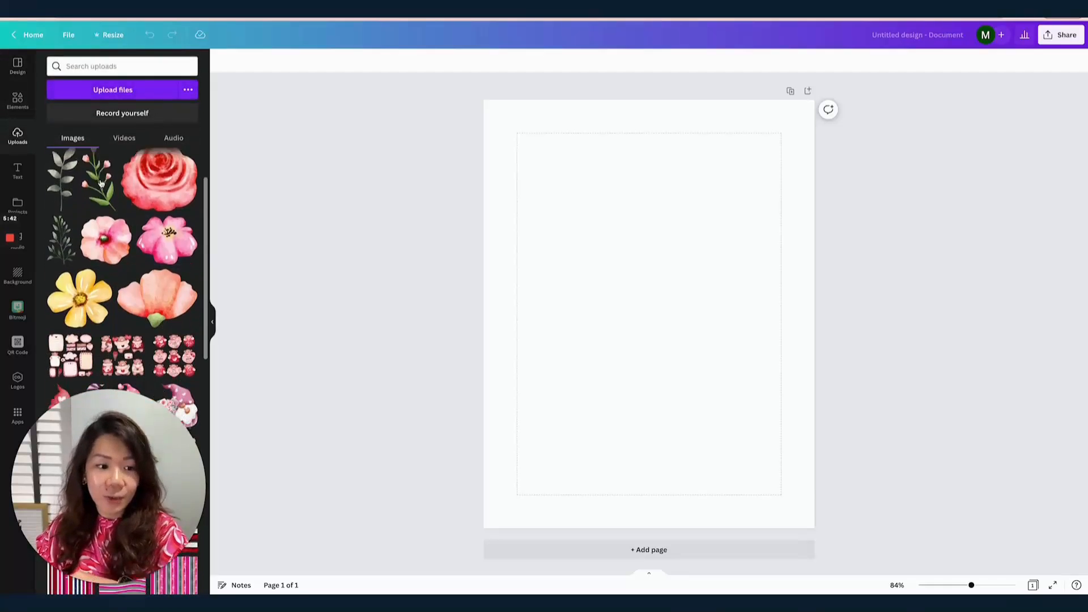
scroll(125, 195, "down", 1)
scroll(130, 193, "up", 3)
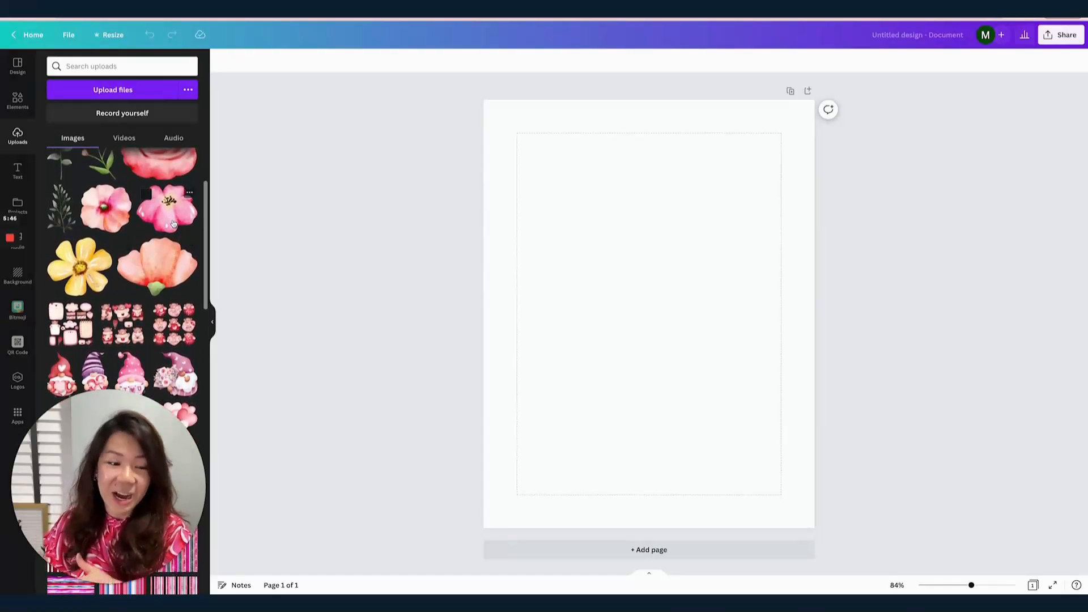
scroll(173, 224, "up", 3)
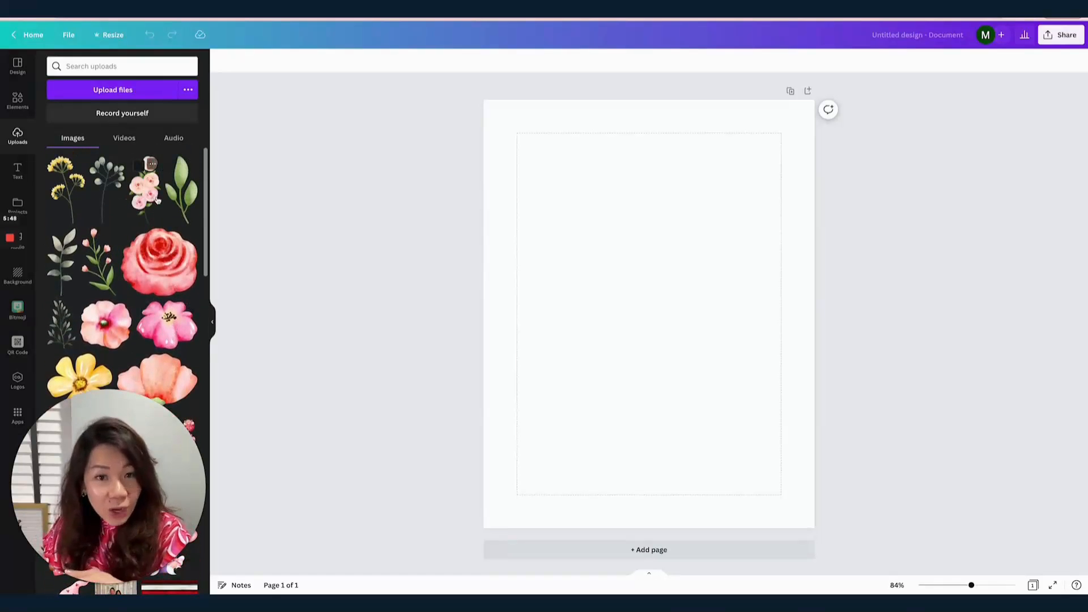
left_click(119, 94)
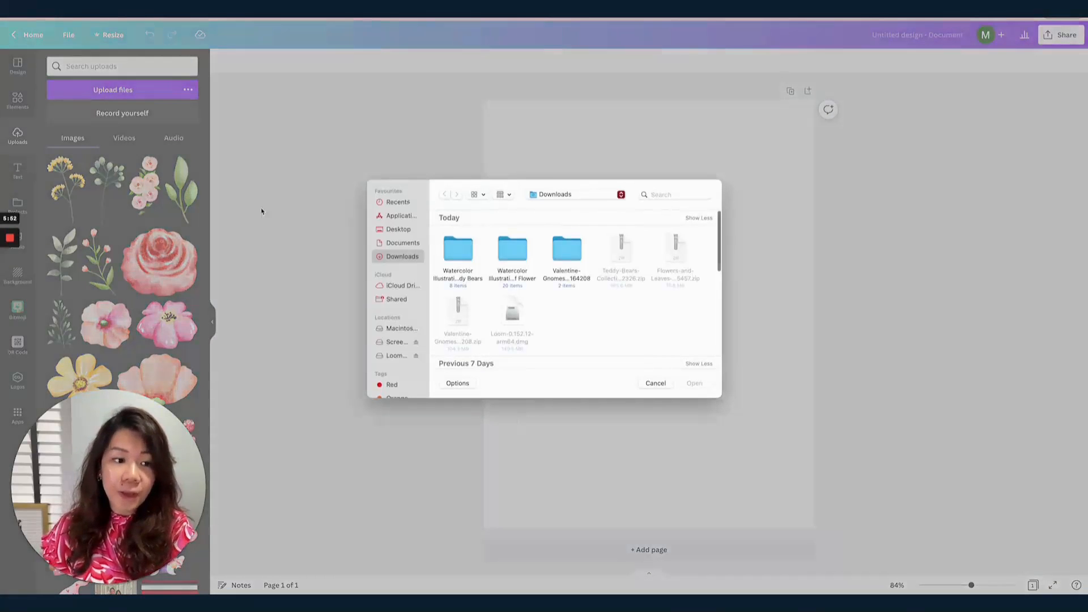
double_click(565, 255)
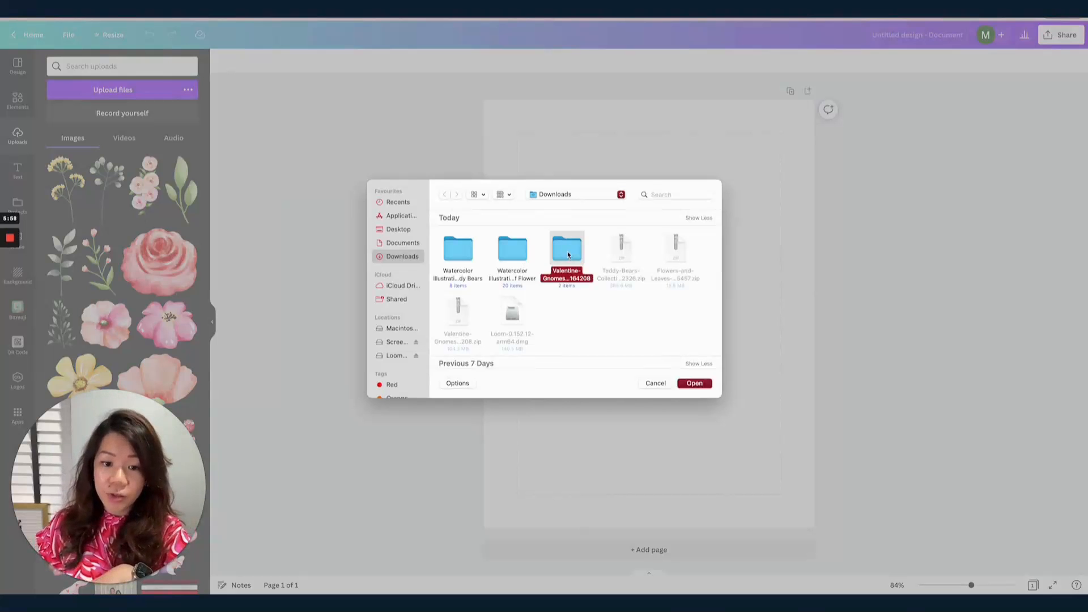
double_click(458, 252)
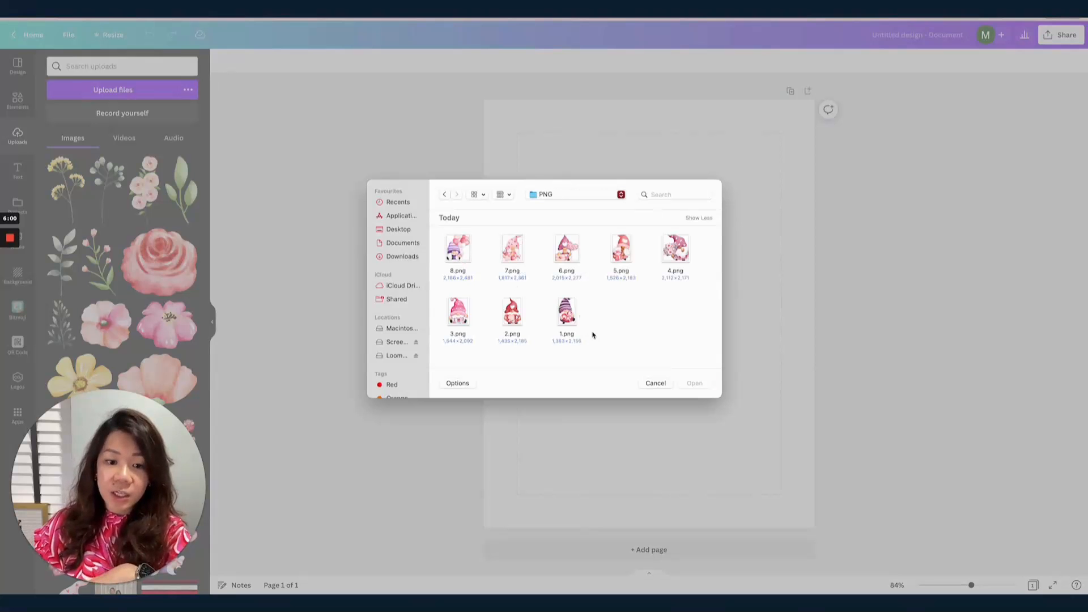
left_click_drag(686, 350, 468, 246)
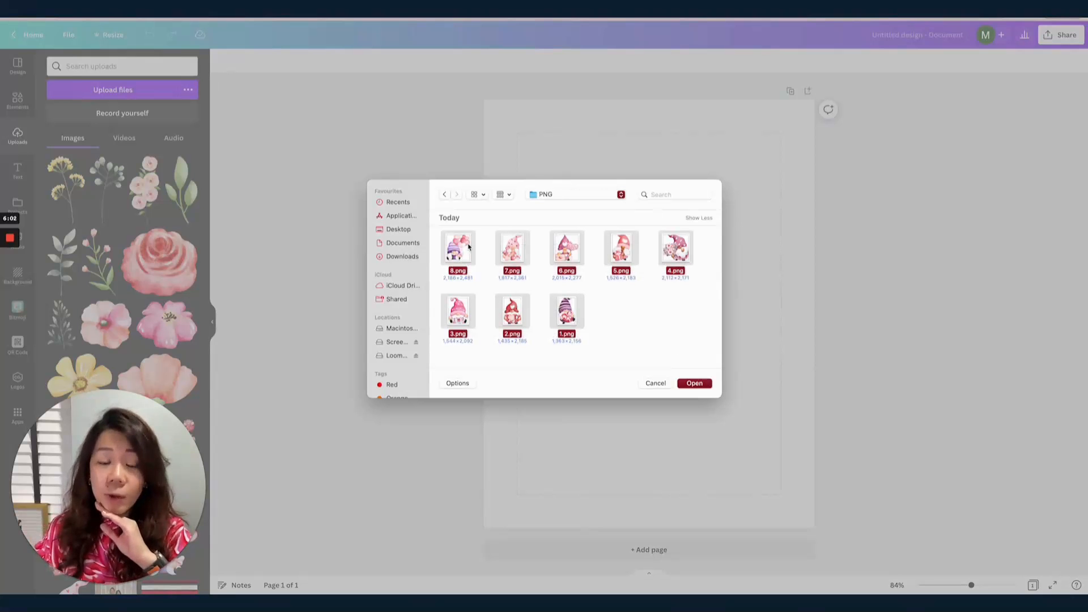
left_click(628, 322)
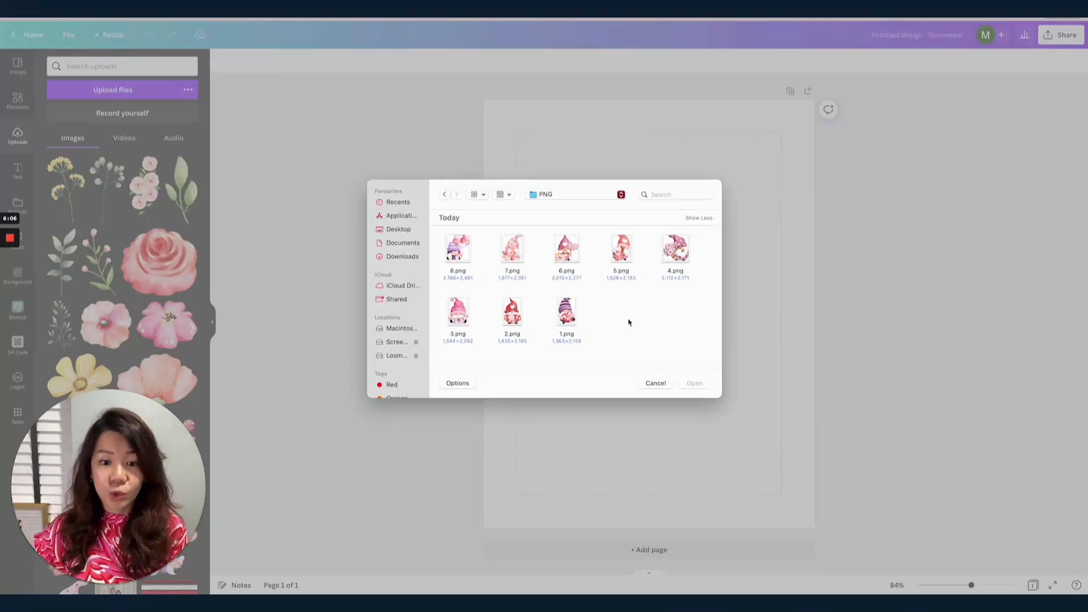
left_click(660, 384)
scroll(112, 285, "down", 3)
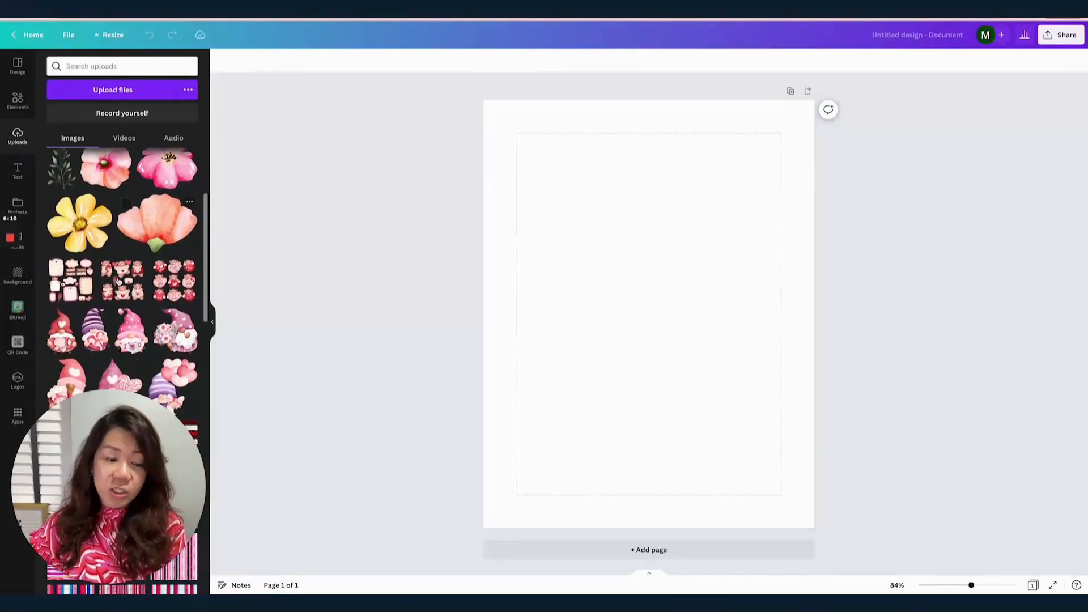
scroll(118, 280, "up", 1)
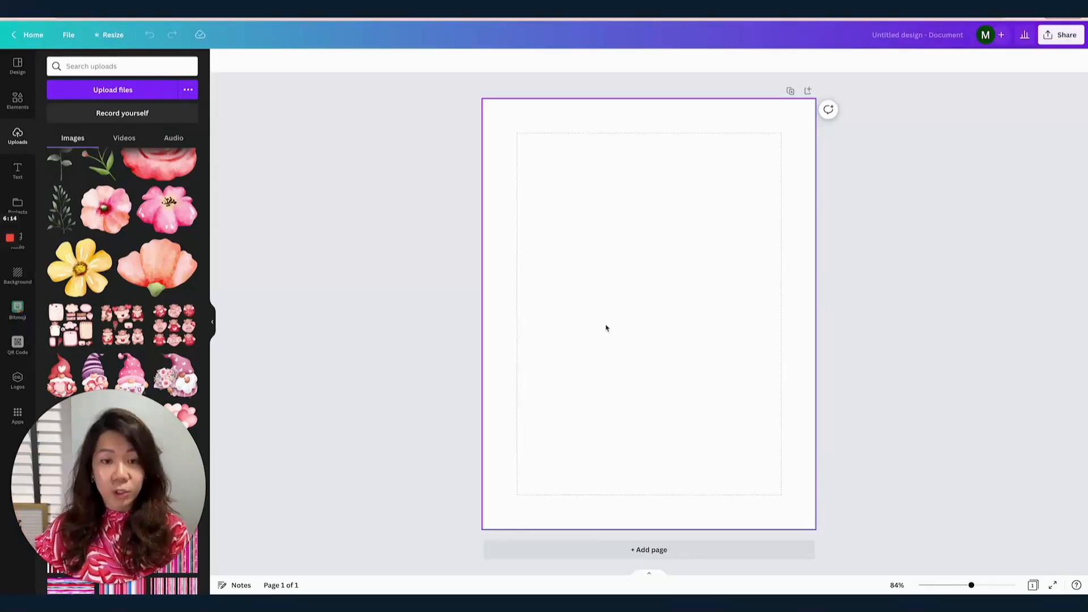
- Add the banner shape with a pointed lower edge from Lines & Shapes to the blank page
left_click(18, 102)
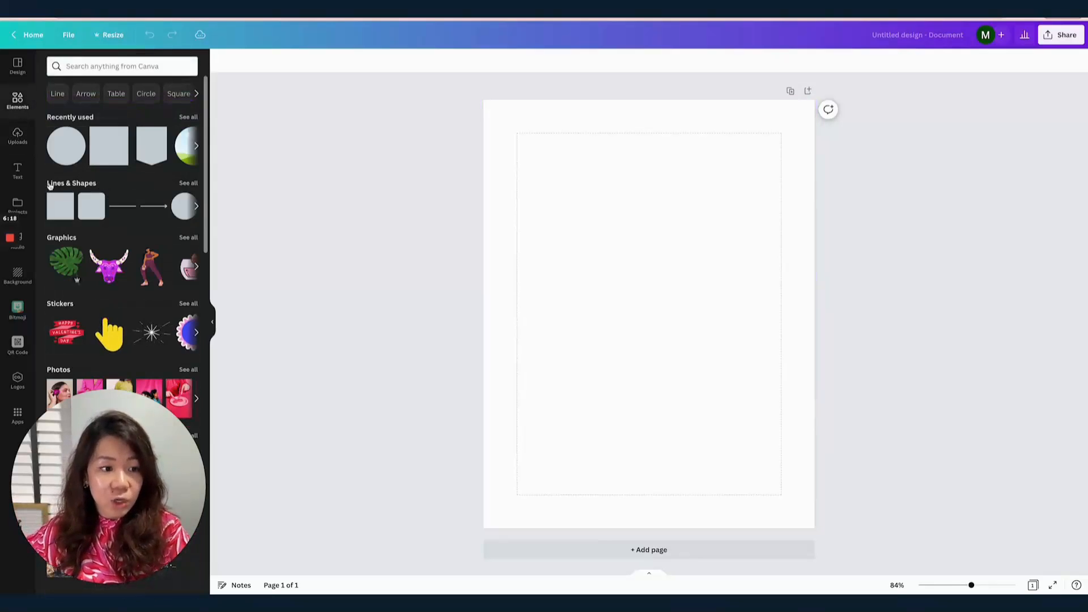
left_click(189, 183)
scroll(156, 195, "down", 5)
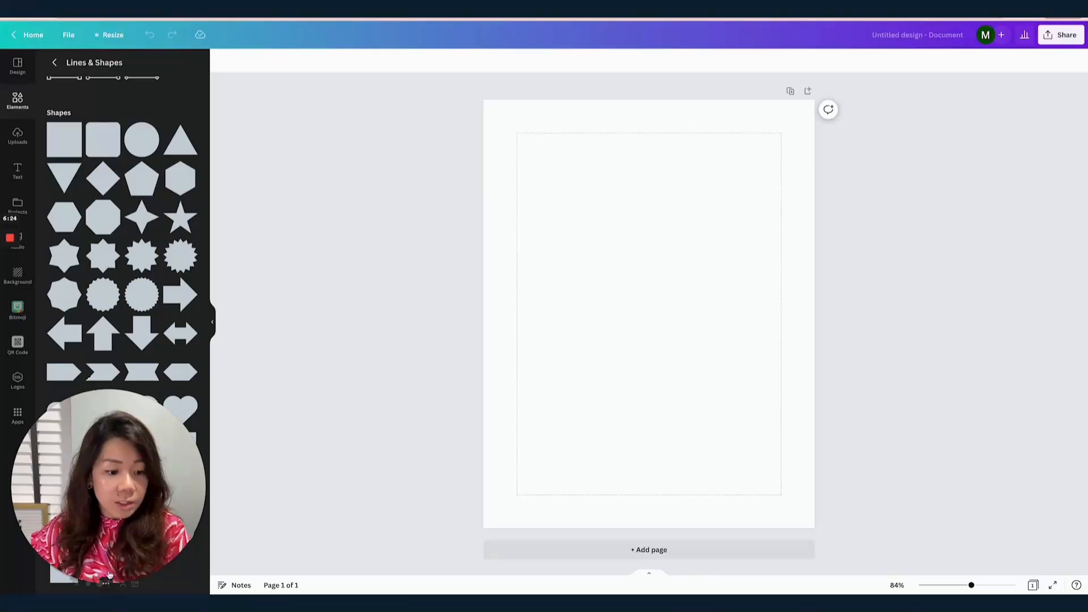
left_click(89, 585)
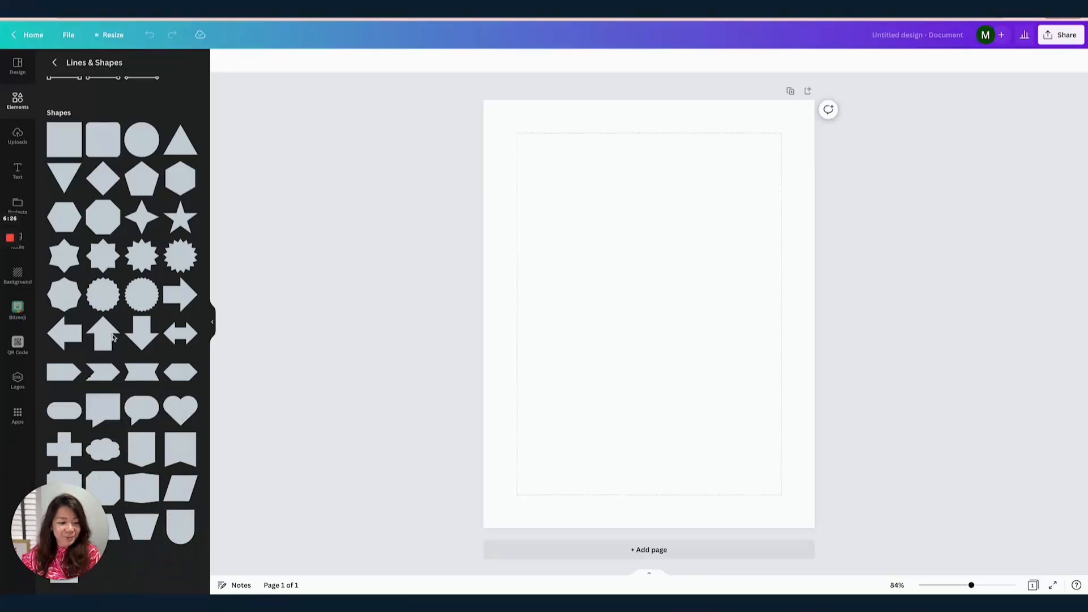
left_click(140, 445)
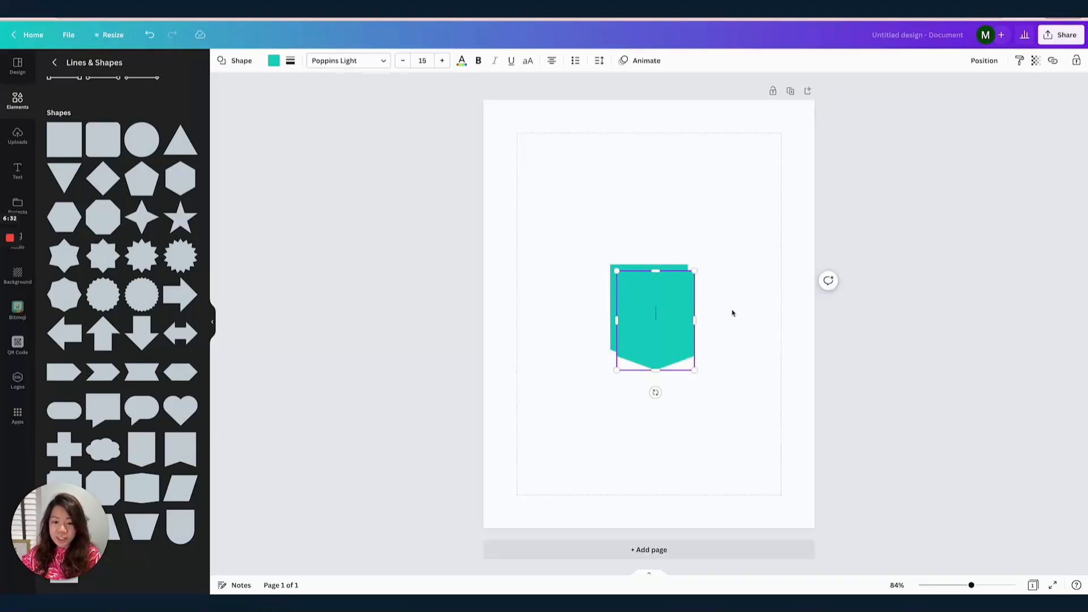
- Remove the duplicate banner shape, leaving one slightly above the page's centre, and make its fill transparent
left_click(655, 246)
left_click_drag(656, 309, 646, 266)
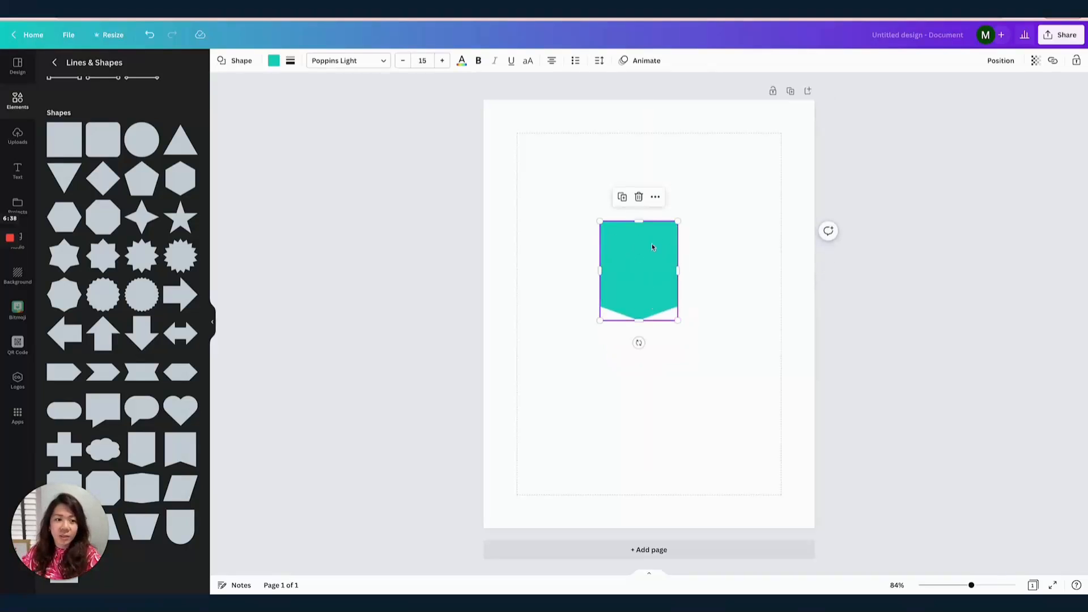
left_click(273, 60)
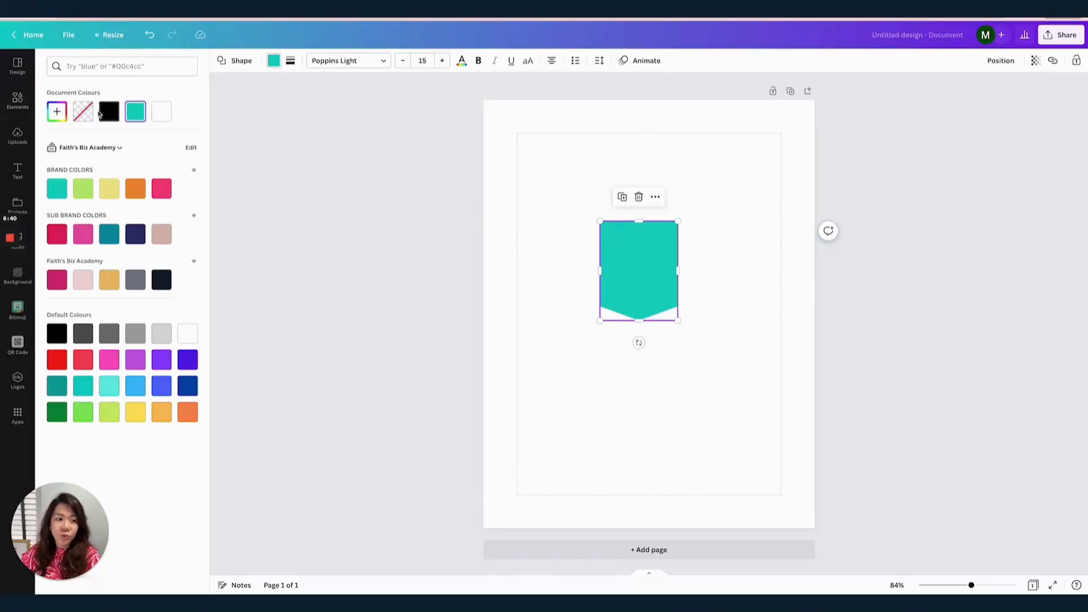
left_click(83, 113)
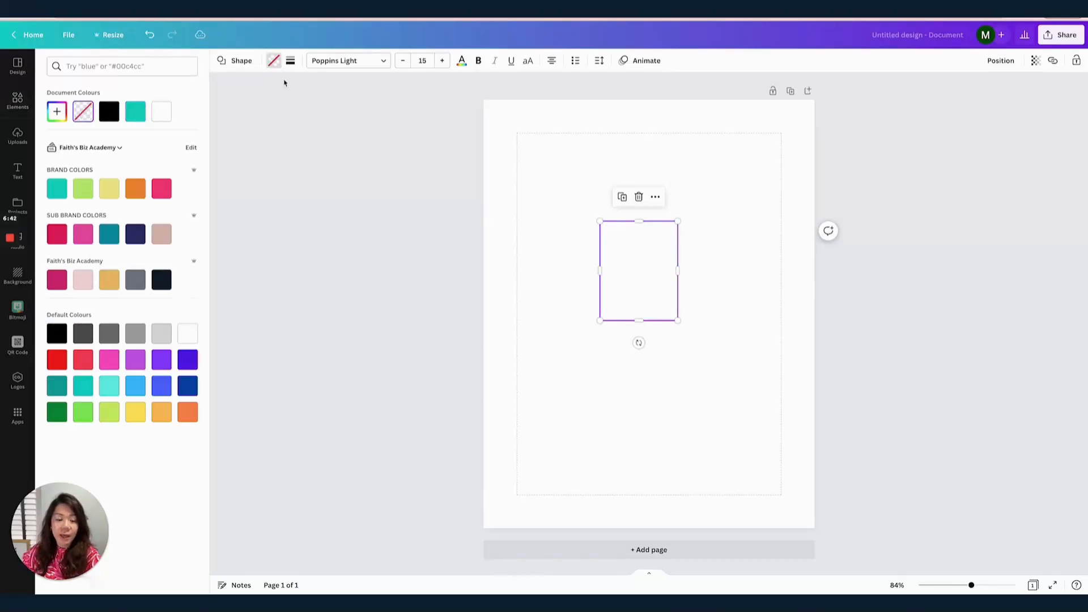
- Give the banner shape a solid black border with a weight of 2
left_click(291, 63)
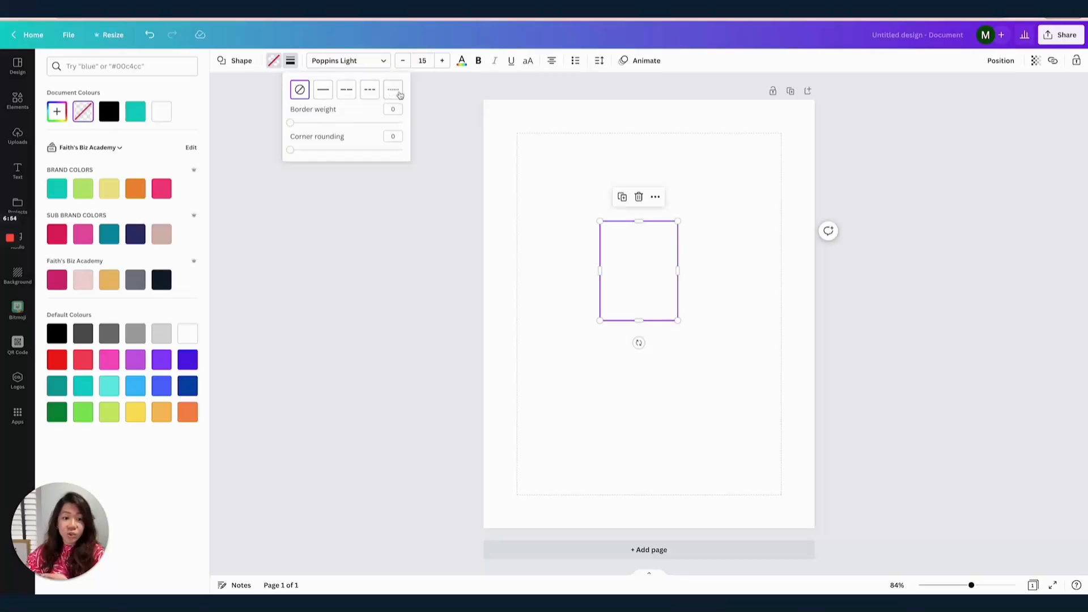
left_click(323, 91)
left_click(391, 109)
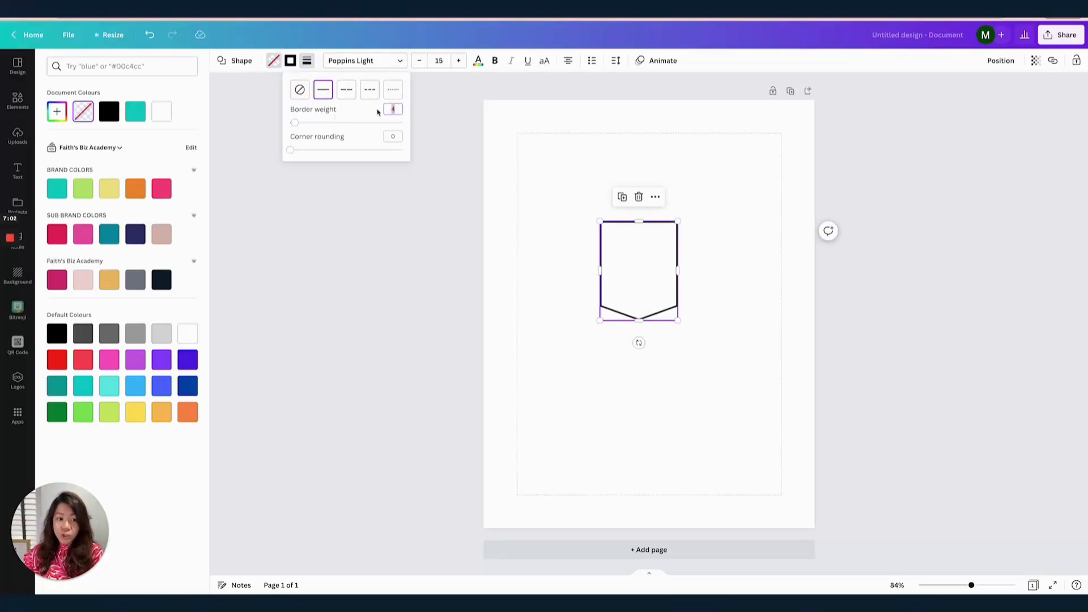
type("2")
mouse_move(293, 123)
left_mouse_down()
mouse_move(363, 126)
mouse_move(298, 122)
left_mouse_up()
left_click(392, 109)
type("2")
key("Return")
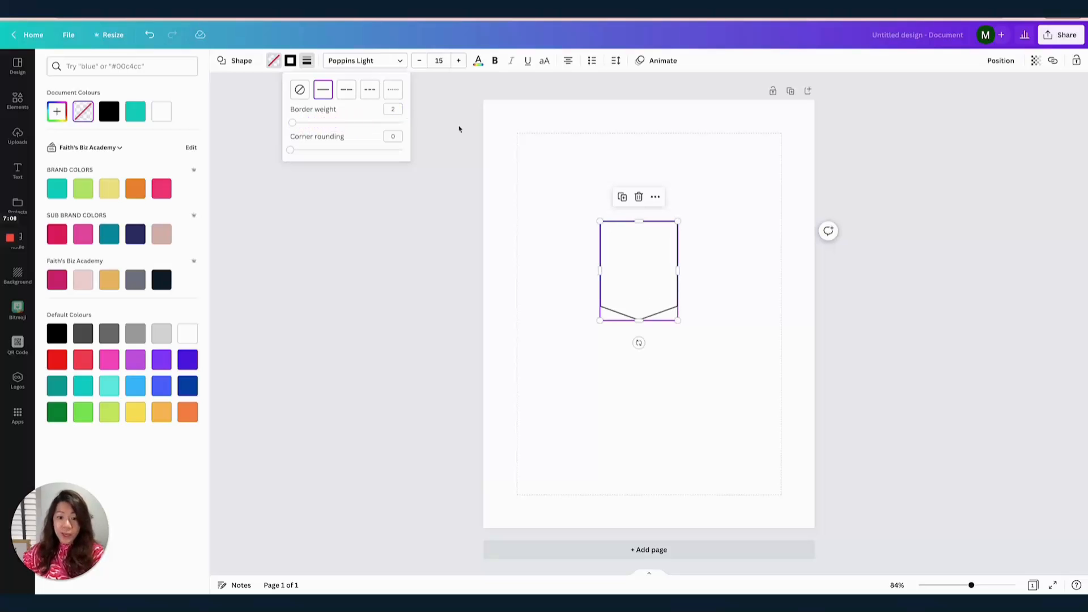
- Turn the outlined shape upside down so its point faces up, and stretch it to about 2 × 3.2 in
left_click(701, 241)
left_click_drag(638, 343, 644, 211)
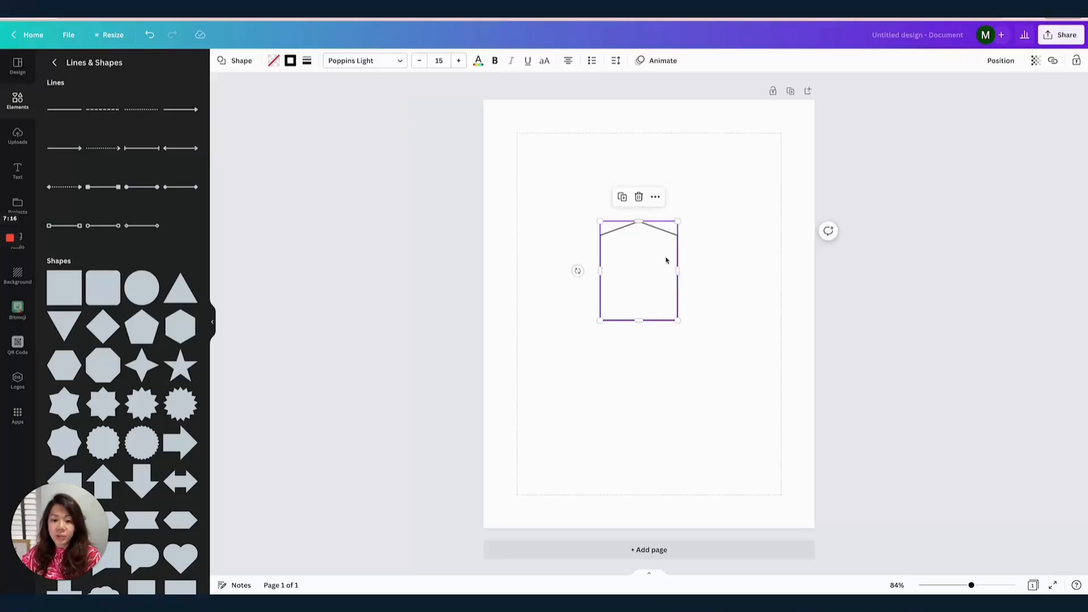
left_click_drag(638, 222, 641, 198)
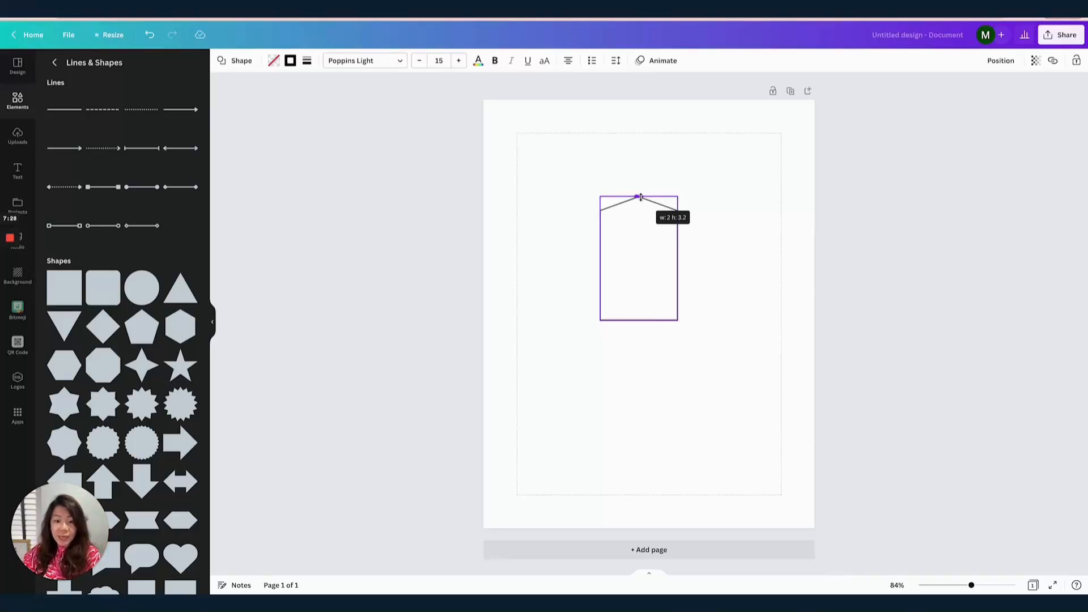
left_click_drag(641, 197, 641, 197)
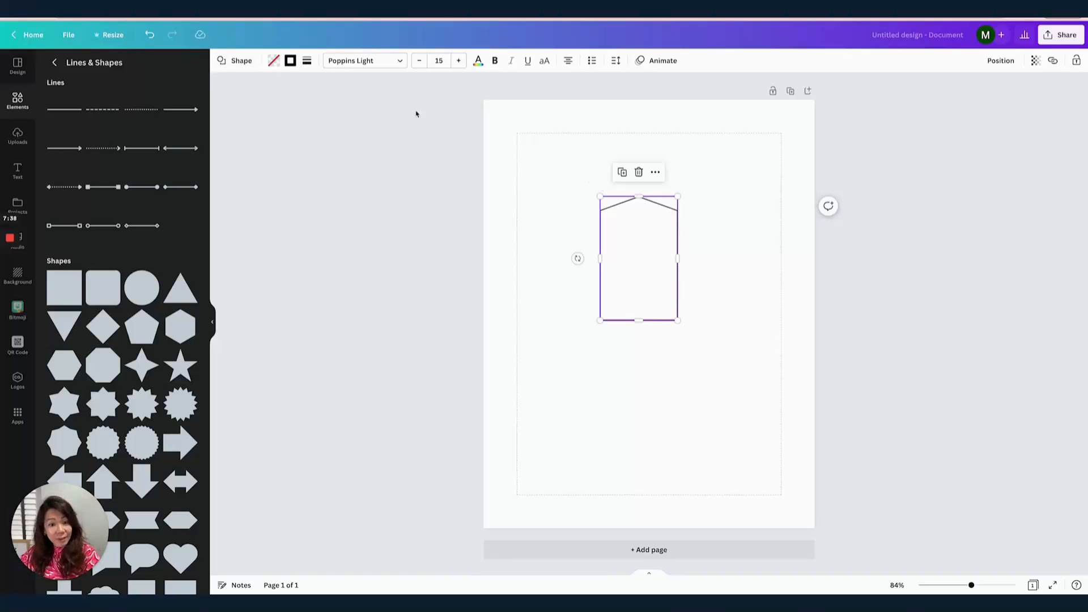
- Adjust the height of the tag outline from its pointed edge until it measures 2 × 3 in
left_click(69, 35)
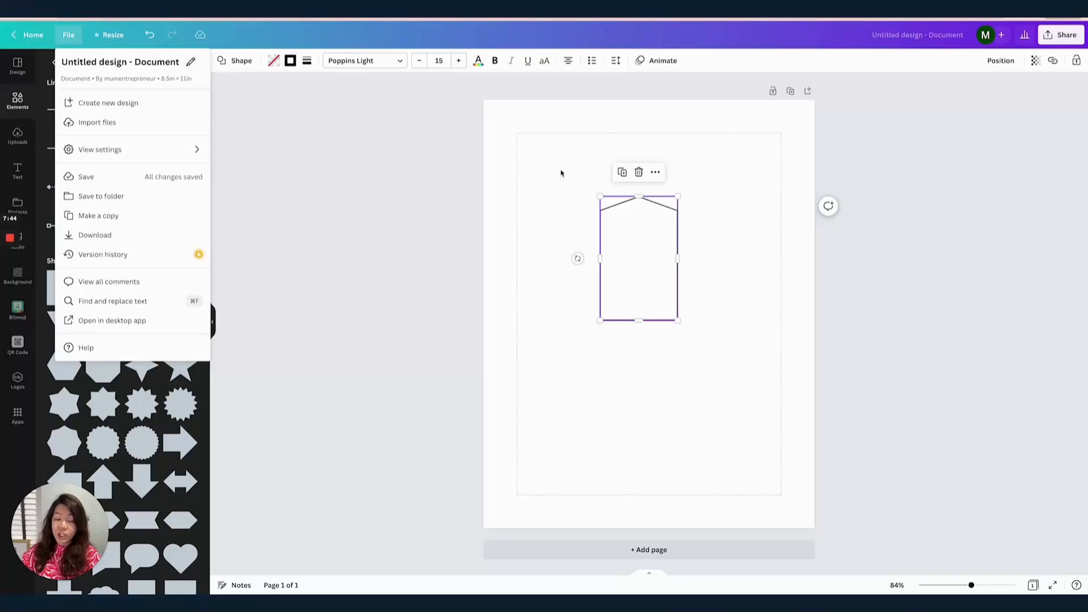
left_click(639, 197)
left_click_drag(638, 220, 637, 220)
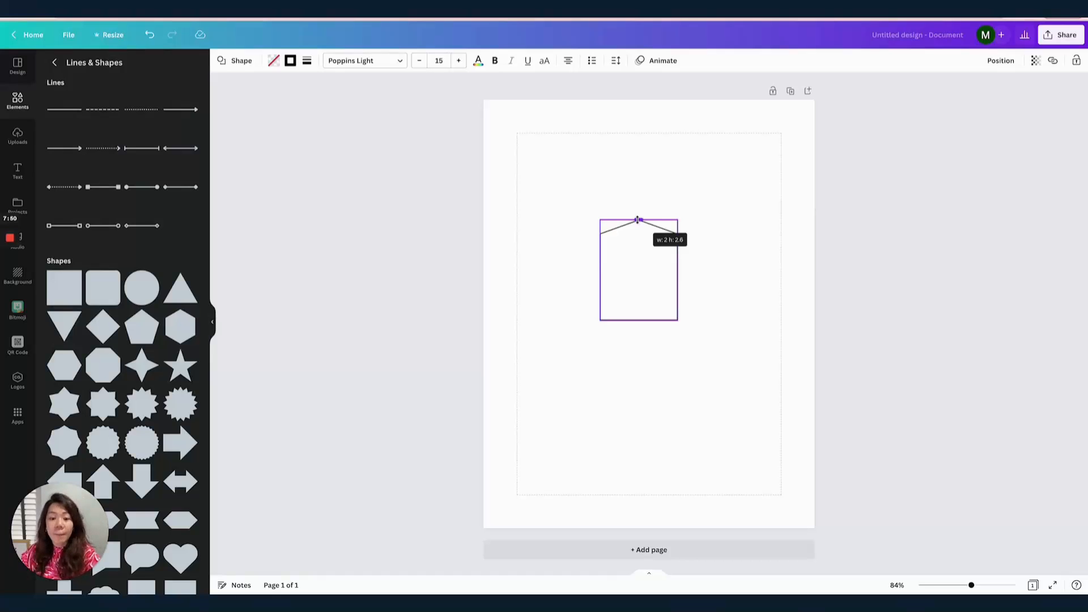
left_click_drag(637, 220, 637, 220)
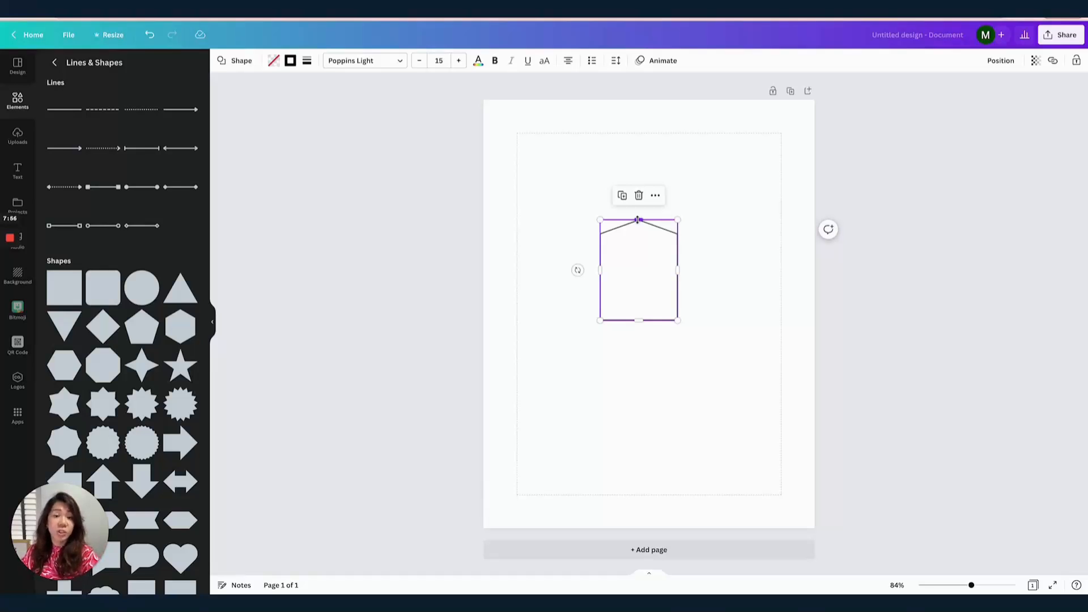
left_click_drag(638, 220, 639, 243)
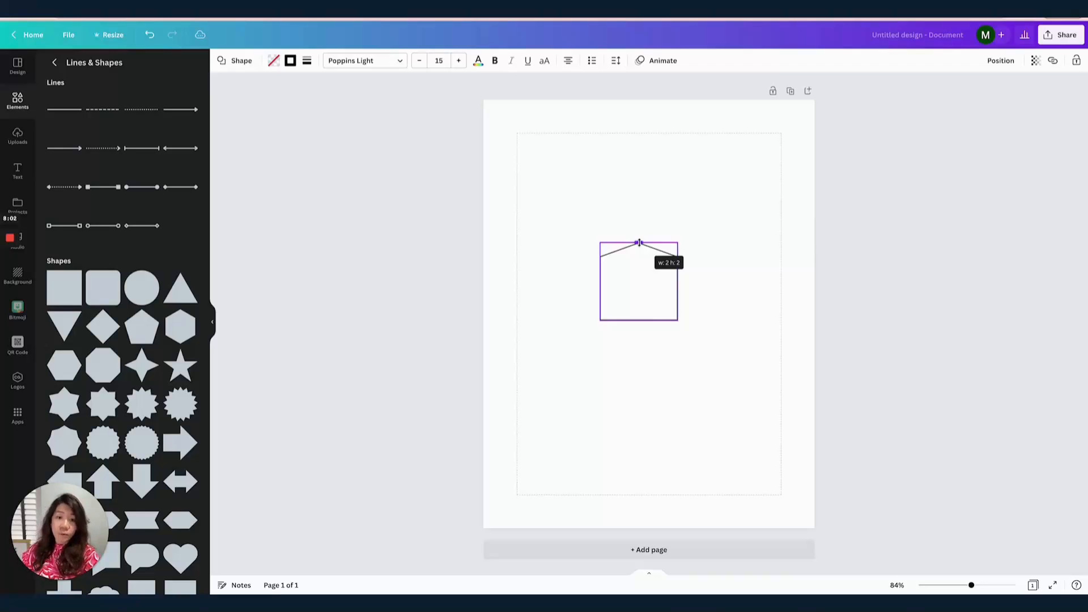
left_click_drag(639, 242, 639, 242)
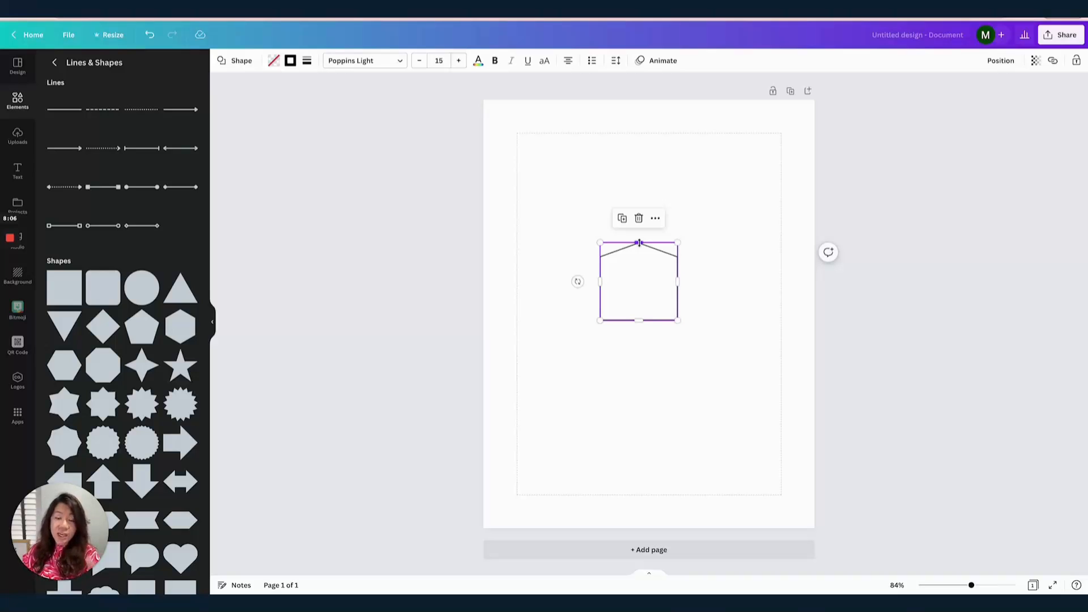
left_click_drag(639, 242, 642, 204)
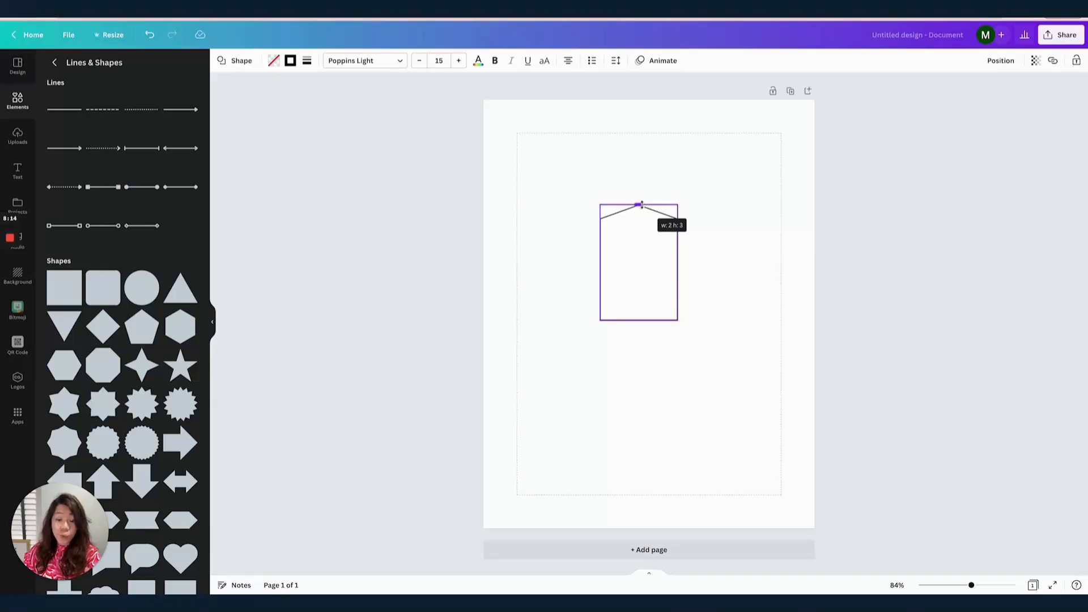
left_click_drag(642, 204, 642, 205)
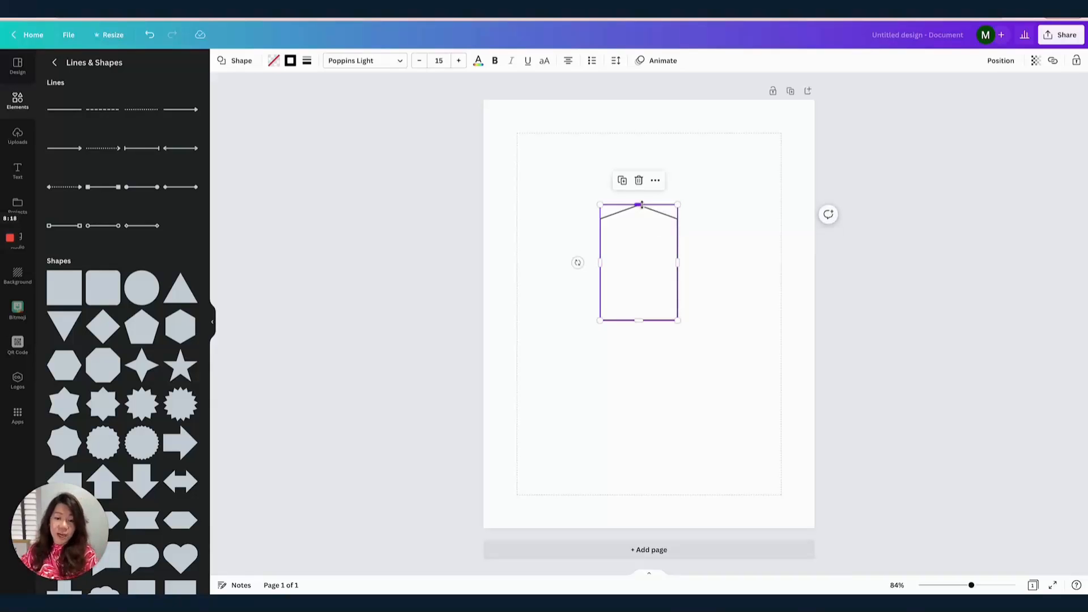
- Add a circle with a transparent fill and a solid black border with a weight of 2
left_click(152, 294)
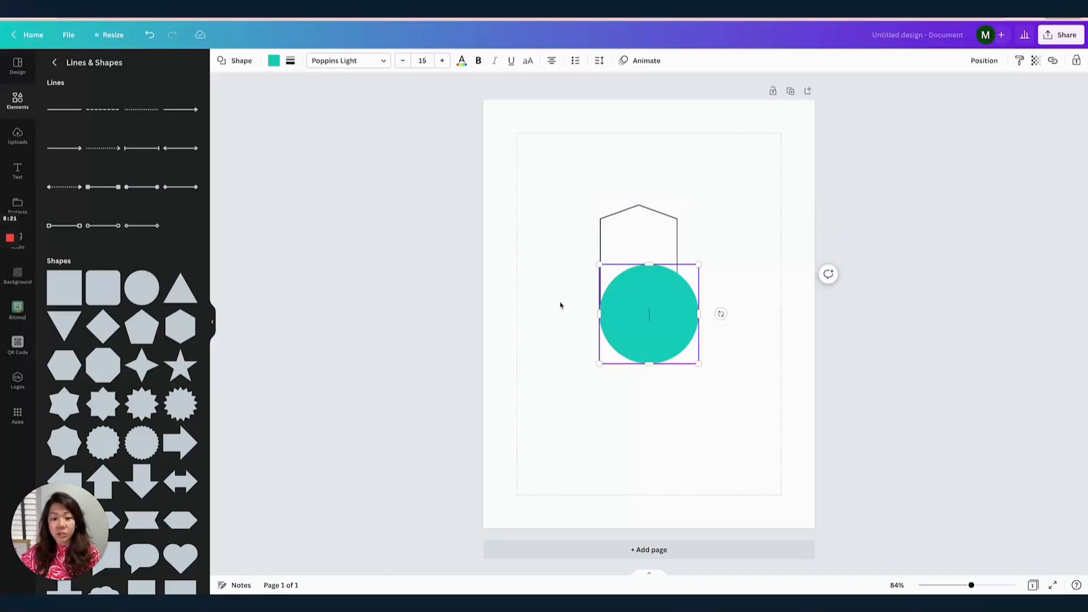
left_click(275, 61)
left_click(83, 112)
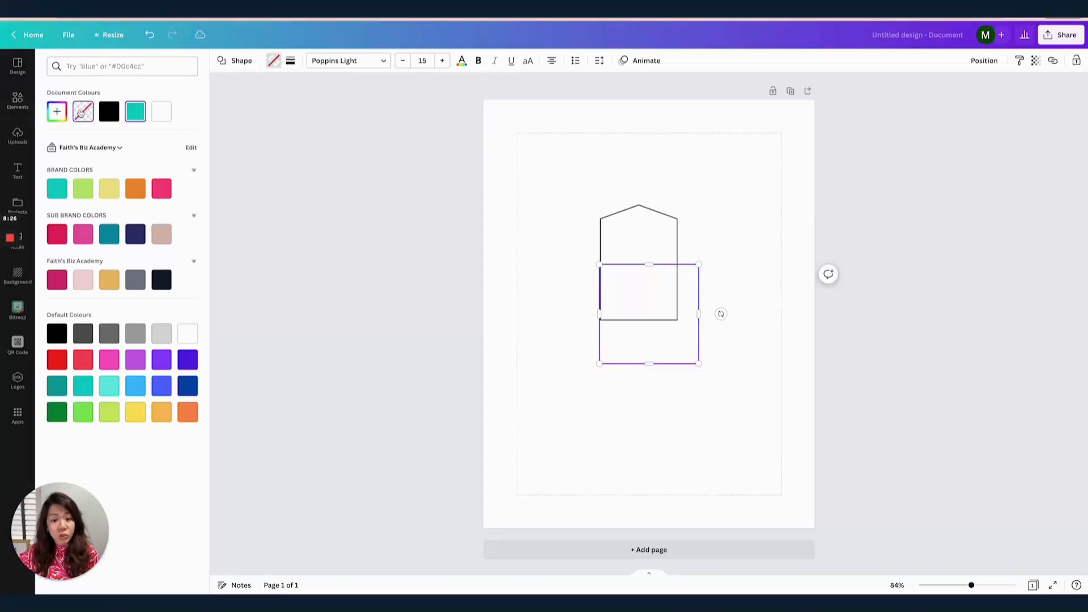
left_click(290, 60)
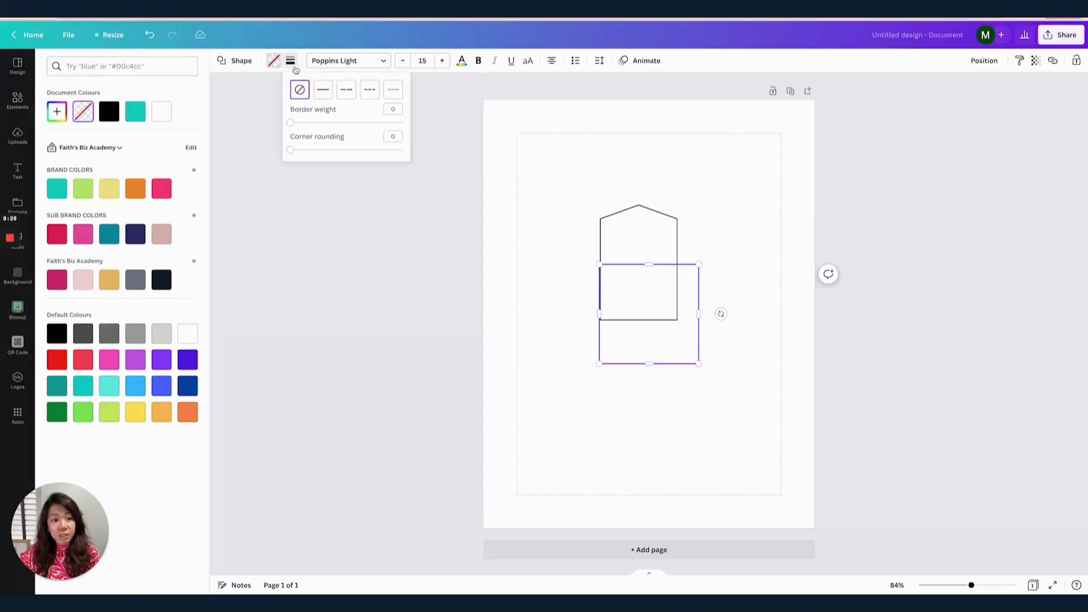
left_click(323, 90)
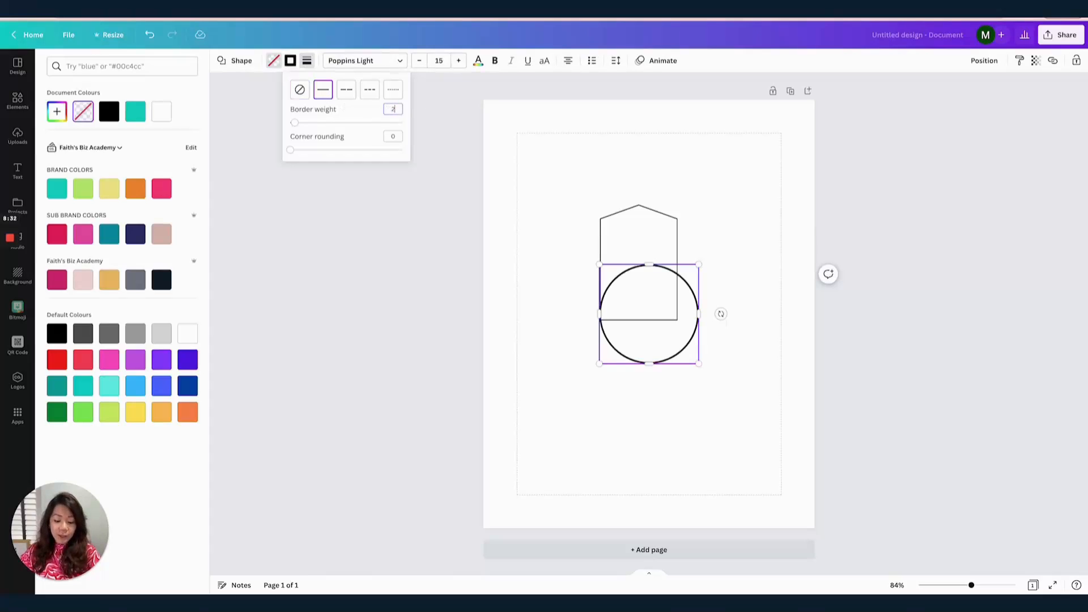
- Shrink the circle to punch-hole size and centre it just below the tag's peak
left_click_drag(698, 363, 643, 225)
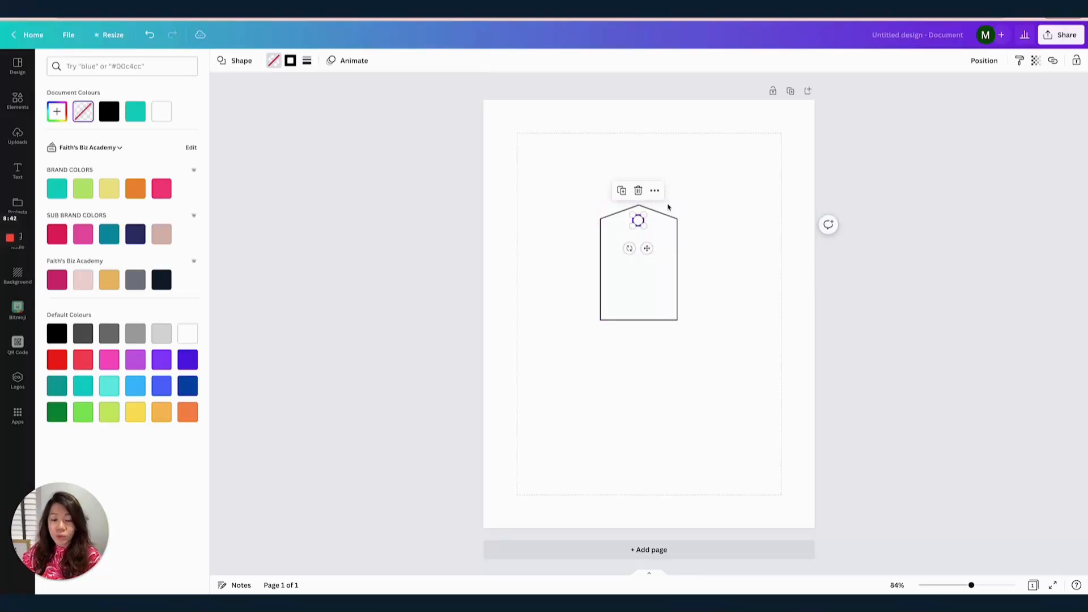
left_click(642, 230)
left_click(751, 242)
left_click(640, 224)
left_click_drag(640, 223, 649, 248)
left_click(707, 295)
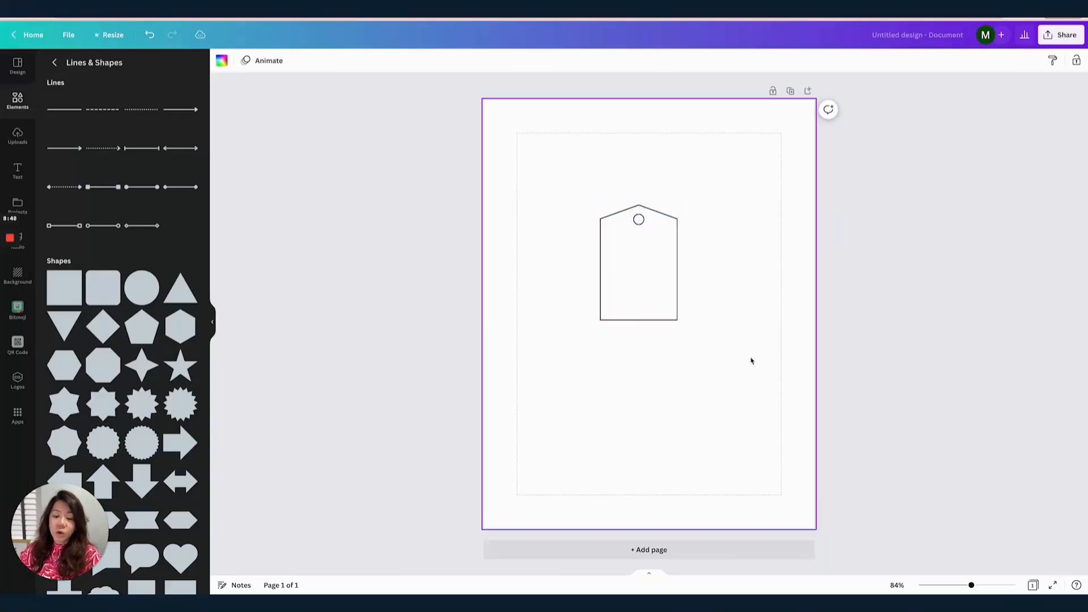
- Group the tag outline with its hole and move the group to the upper-left corner of the page margins
left_click_drag(749, 371, 589, 166)
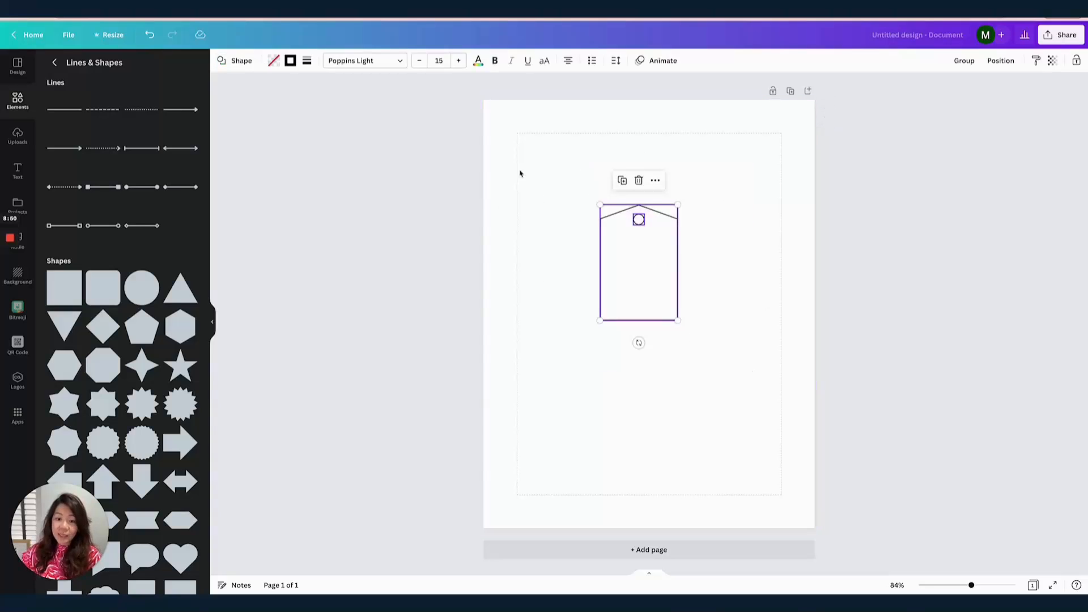
left_click(963, 61)
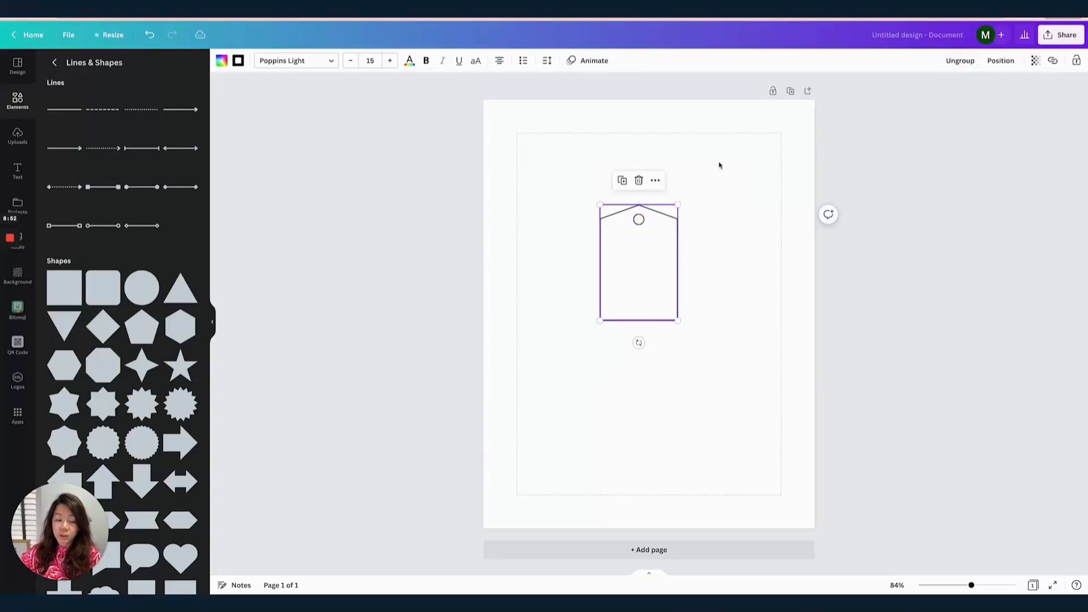
left_click_drag(652, 272, 567, 198)
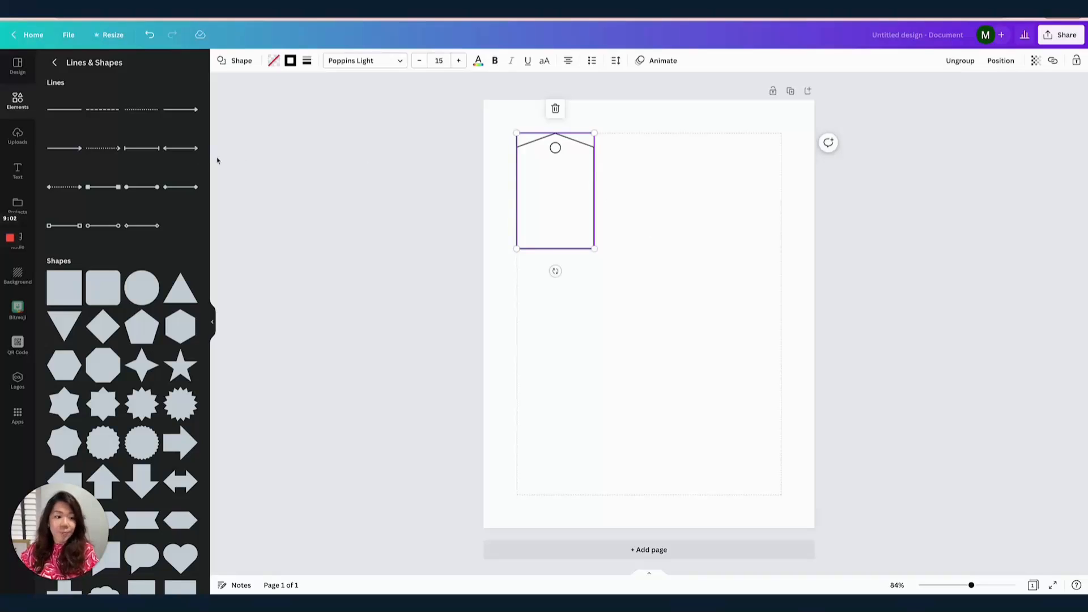
- Add the uploaded gnome with the pink heart-patterned hat and love-letter envelope to the page
left_click(17, 136)
scroll(156, 246, "down", 4)
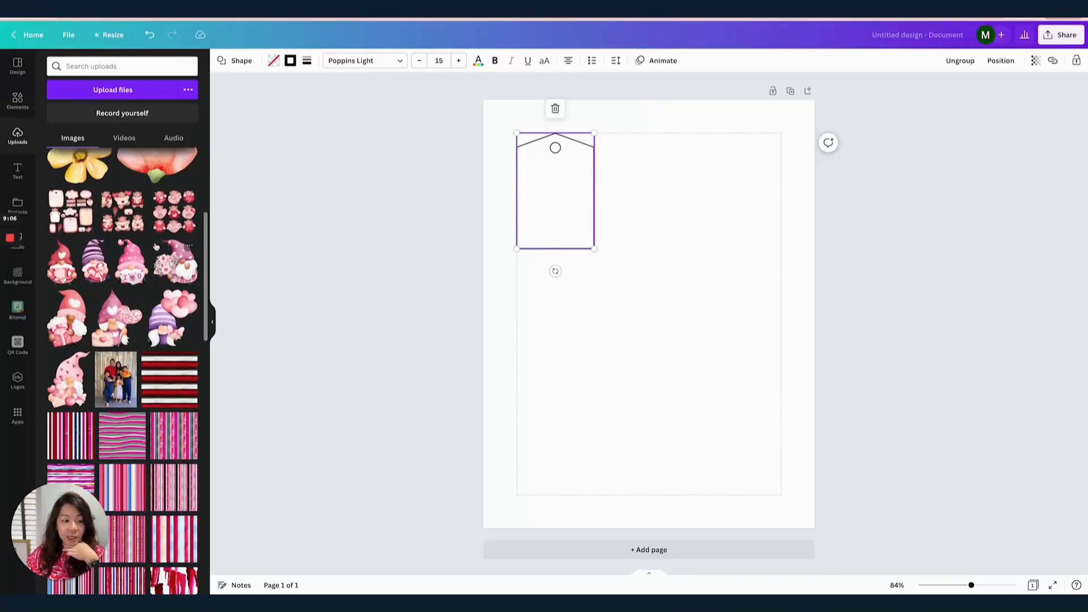
scroll(150, 306, "up", 3)
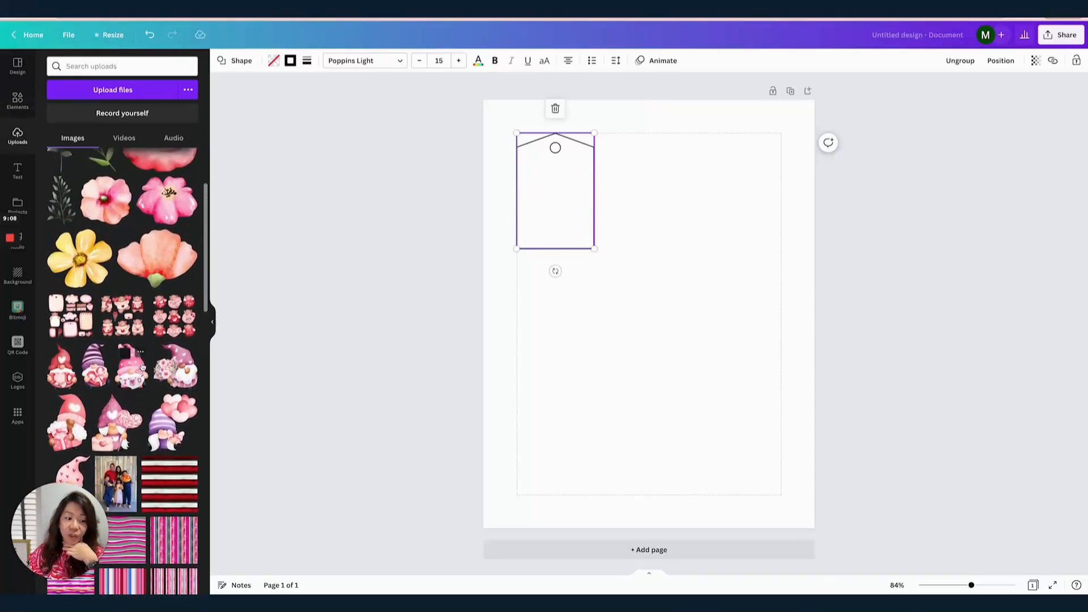
scroll(142, 367, "down", 1)
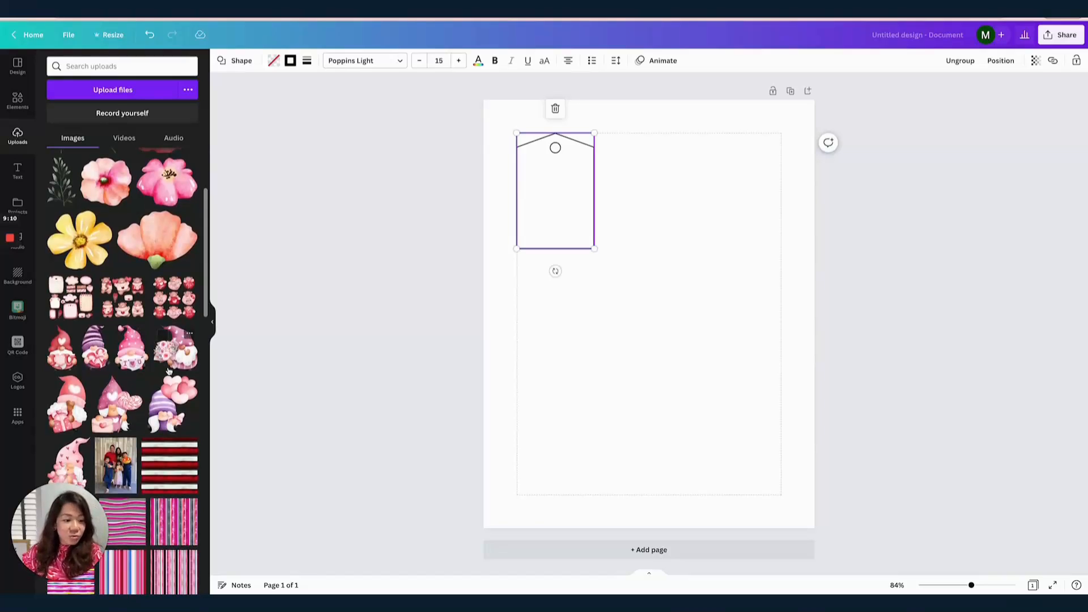
left_click(79, 448)
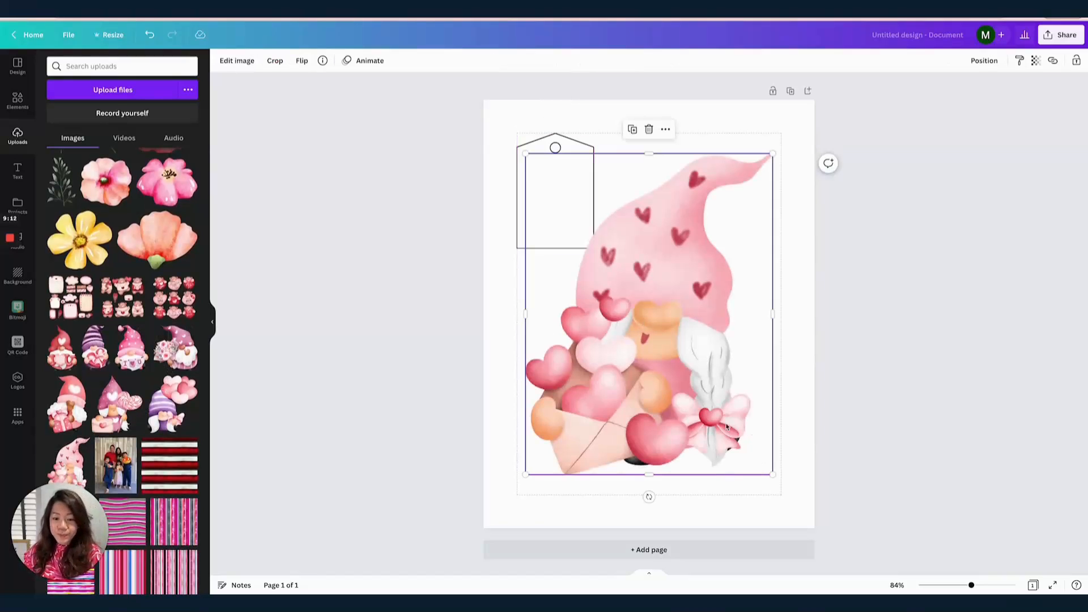
- Shrink the gnome to fit inside the tag below the hole, and tilt it slightly clockwise
left_click_drag(772, 474, 600, 248)
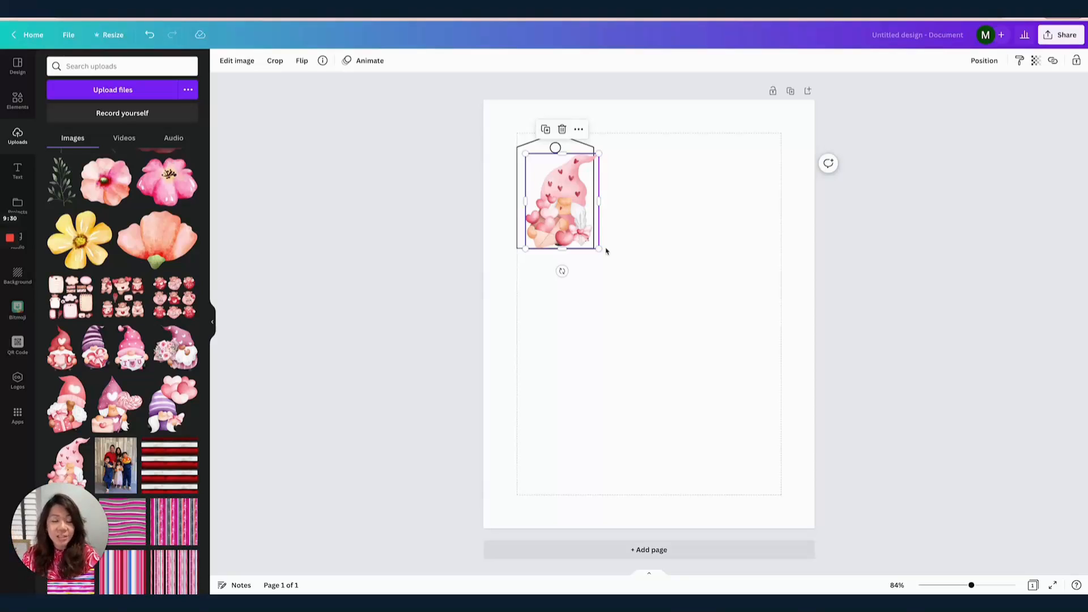
left_click_drag(598, 248, 563, 203)
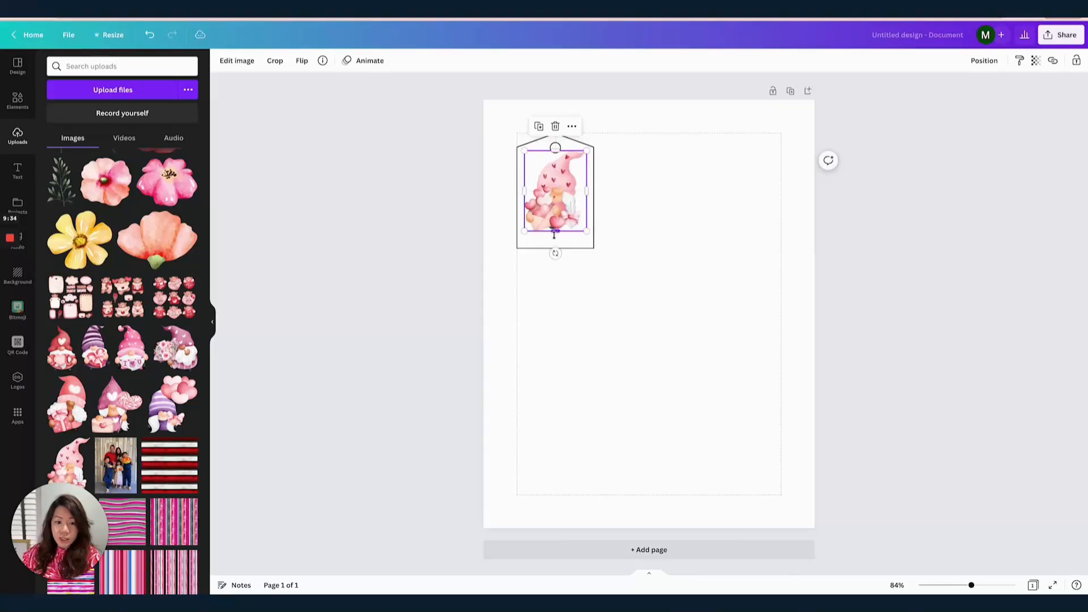
left_click_drag(557, 256, 550, 256)
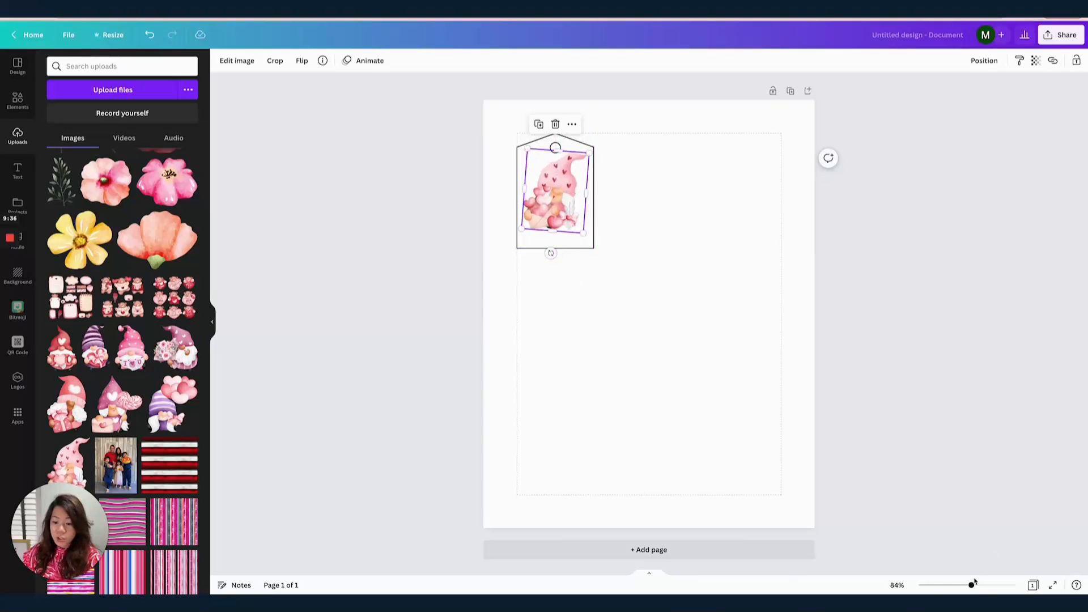
- Add a subheading text box to the page reading "Happy Valentine's Day", with each word on its own line
left_click_drag(971, 585, 990, 585)
scroll(743, 321, "up", 3)
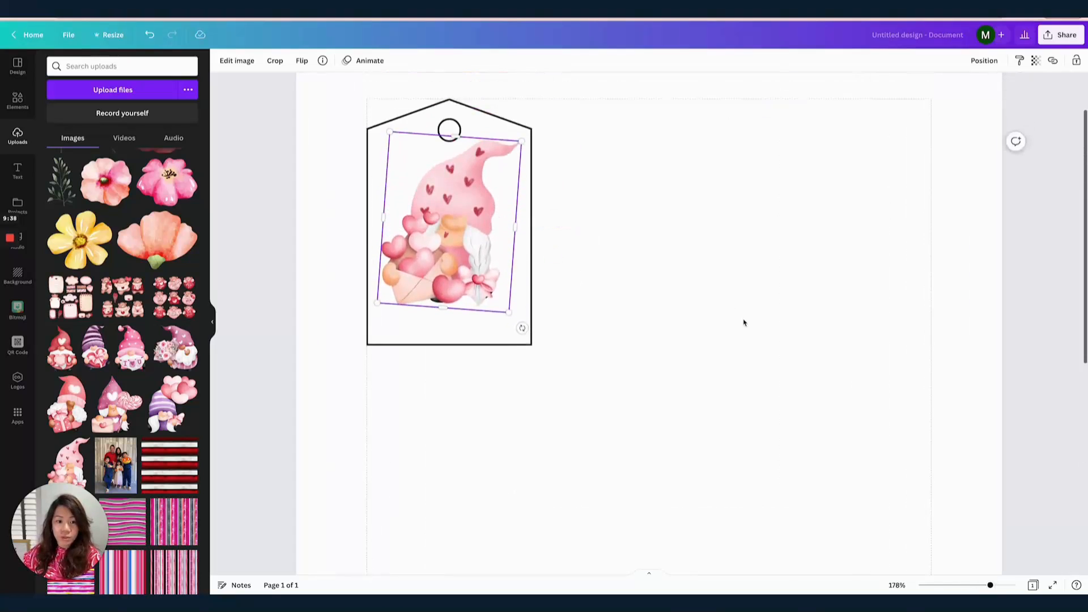
scroll(744, 322, "up", 1)
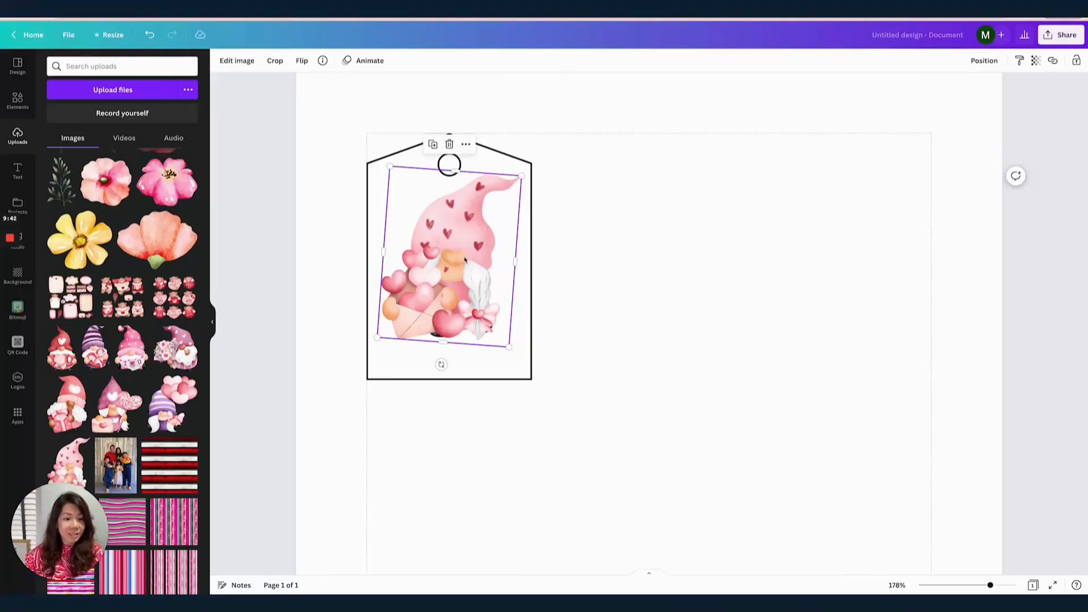
left_click(17, 170)
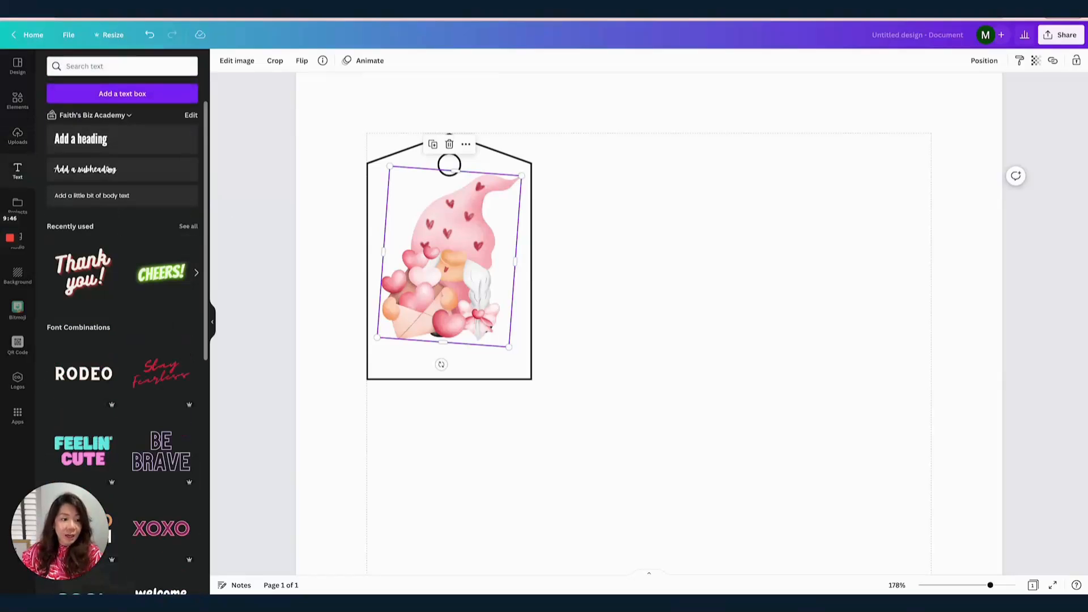
left_click(111, 169)
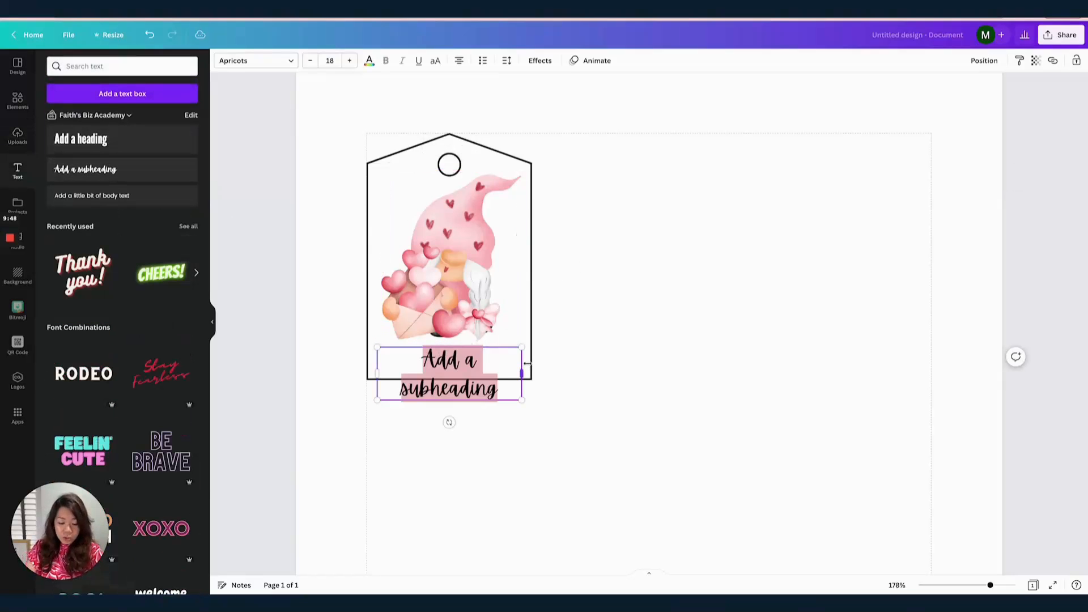
type("Happy")
key("Return")
type("Valentine's")
key("Return")
type("Day")
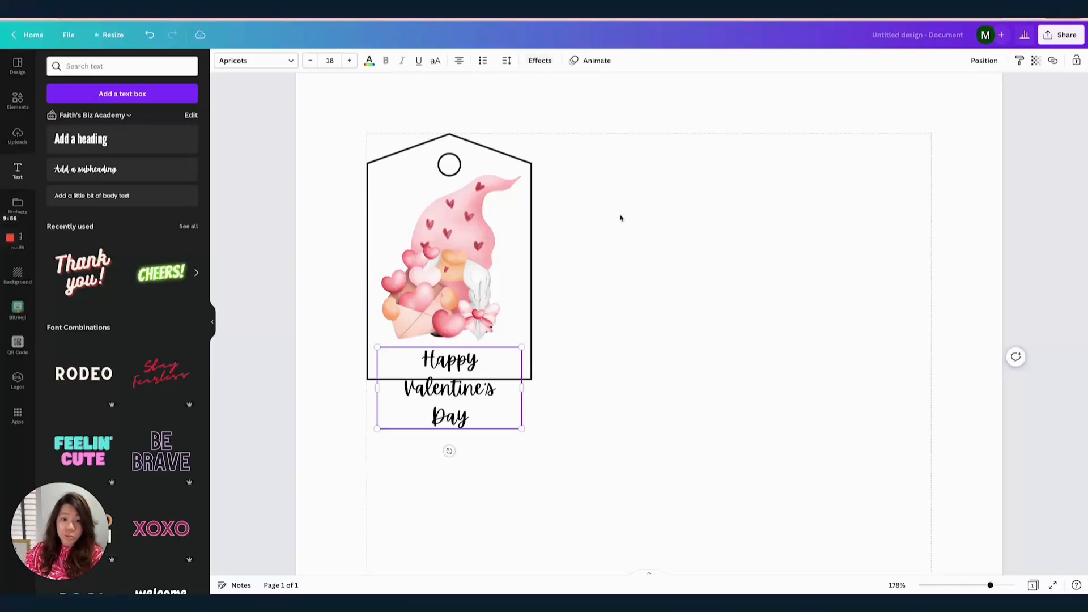
- Move the greeting beside the tag, tighten its line spacing to 1.13 and shrink it to font size 15
left_click(553, 376)
left_click_drag(477, 392, 652, 265)
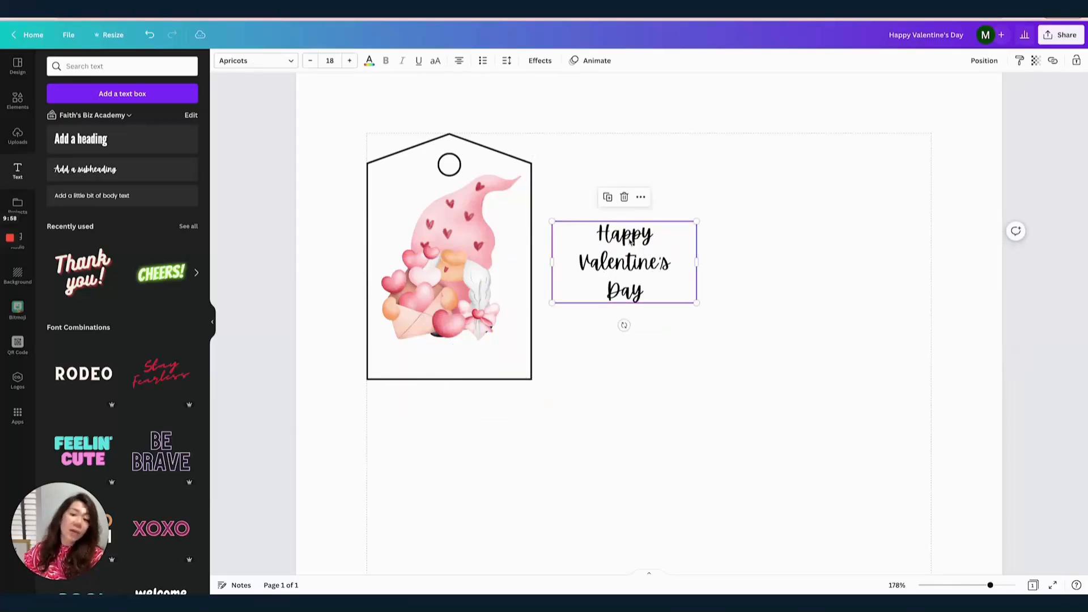
left_click(506, 60)
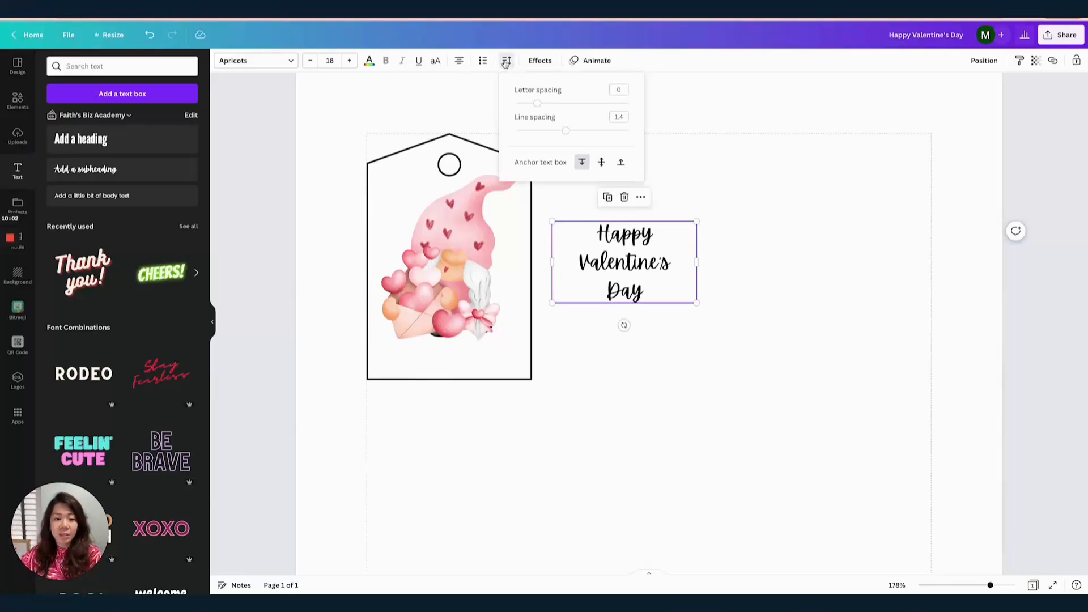
left_click_drag(565, 130, 551, 132)
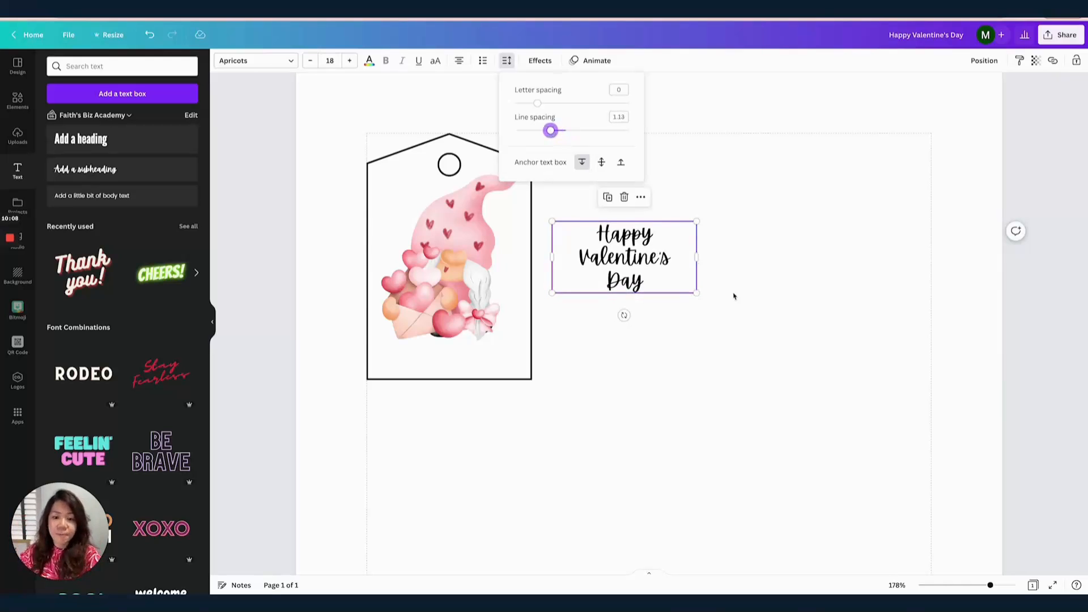
left_click_drag(696, 292, 673, 282)
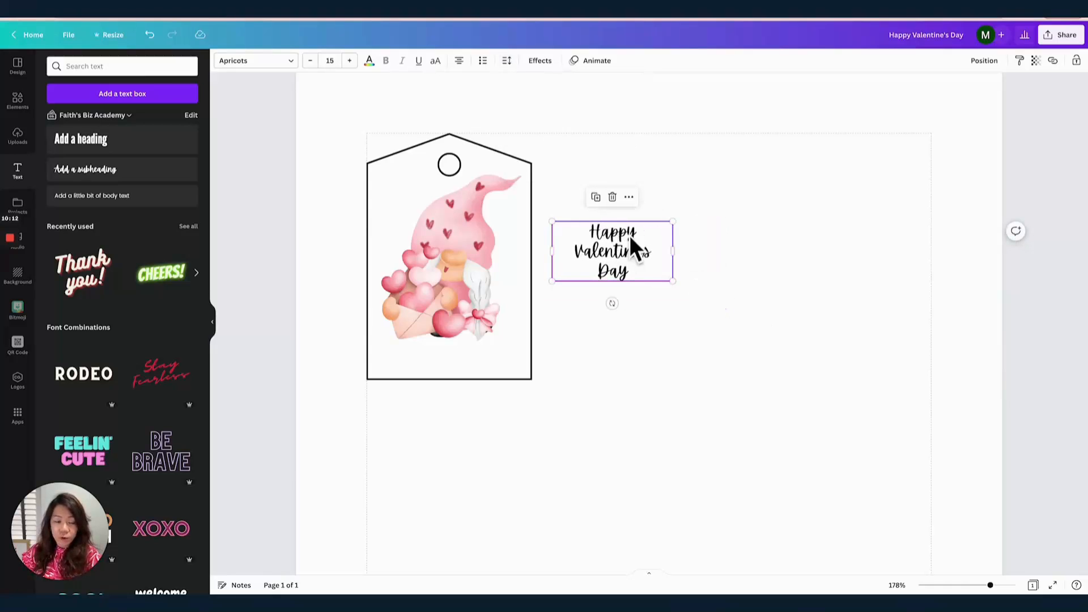
left_click(331, 60)
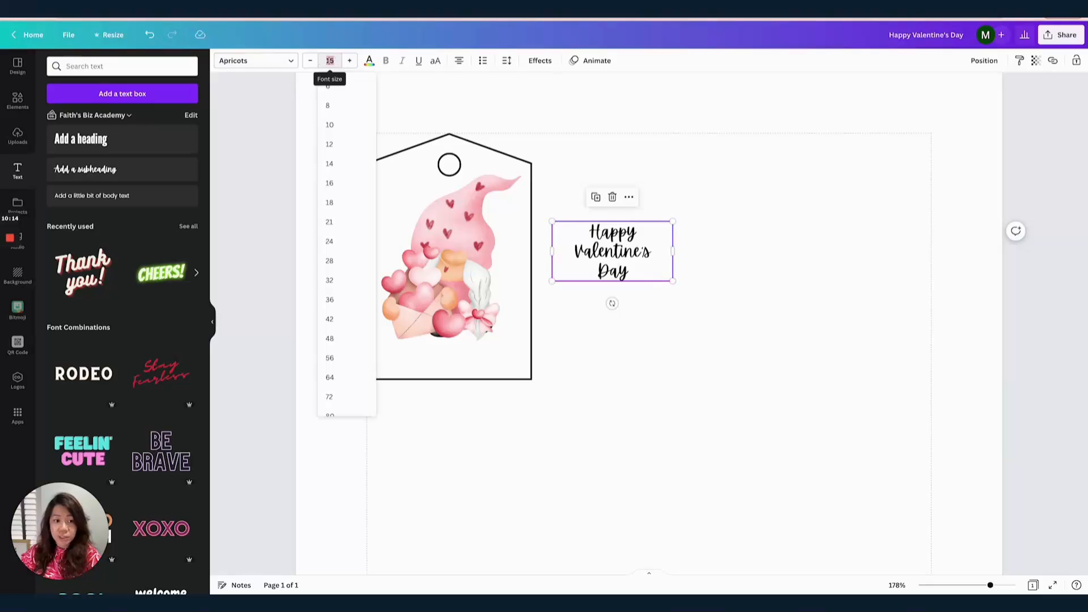
- Place the greeting in the tag's upper-left area tilted counter-clockwise, and shrink and tilt the gnome further clockwise to make room
left_click_drag(657, 269, 460, 219)
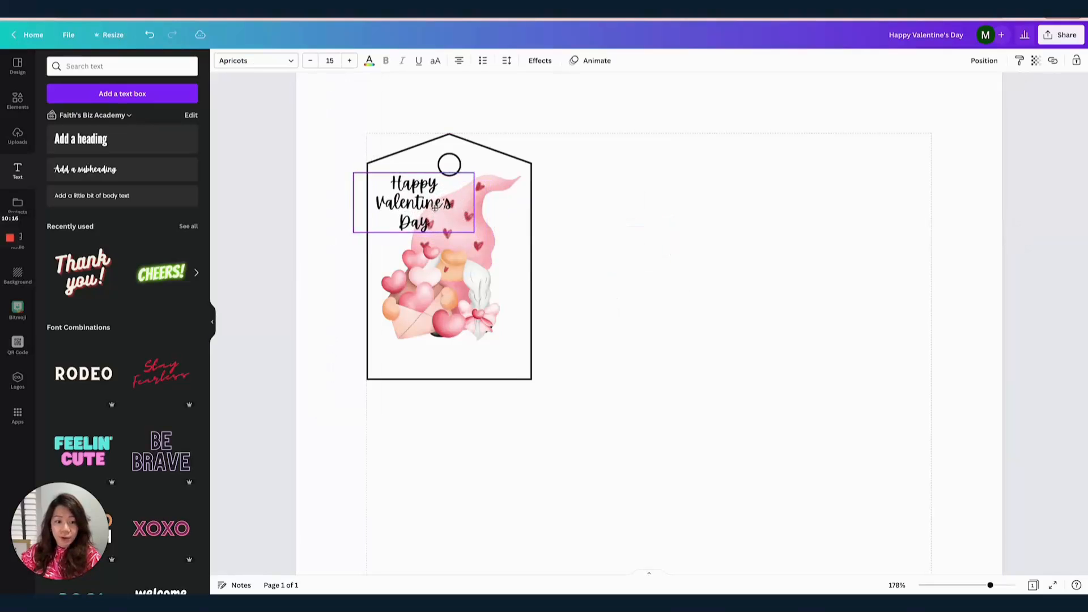
left_click_drag(413, 255, 424, 255)
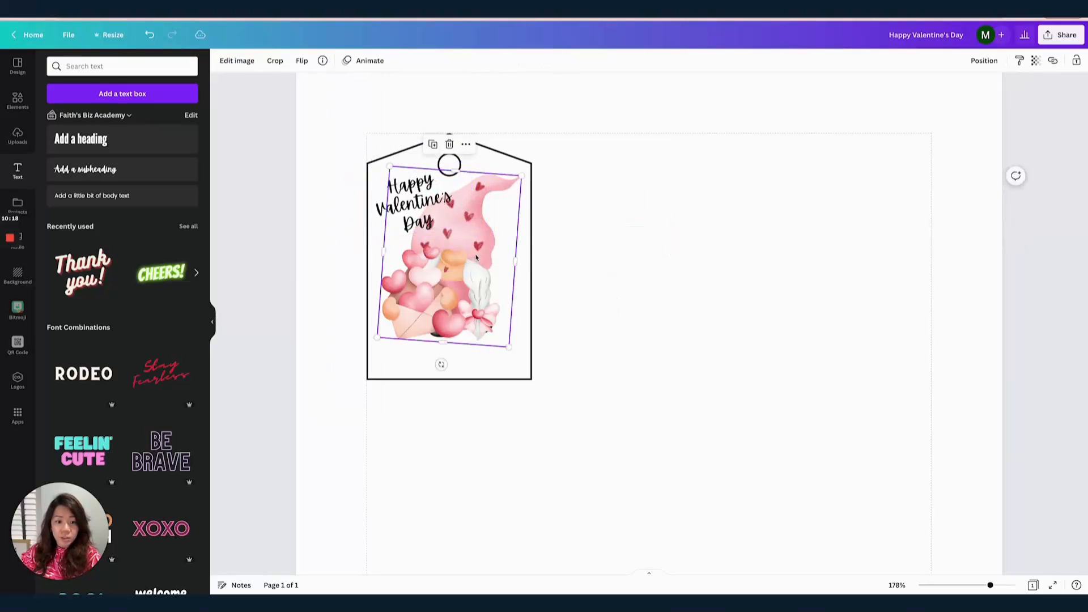
left_click_drag(479, 319, 489, 322)
left_click_drag(453, 367, 441, 366)
left_click_drag(445, 215, 434, 205)
left_click_drag(399, 154, 440, 188)
left_click(653, 251)
left_click(440, 190)
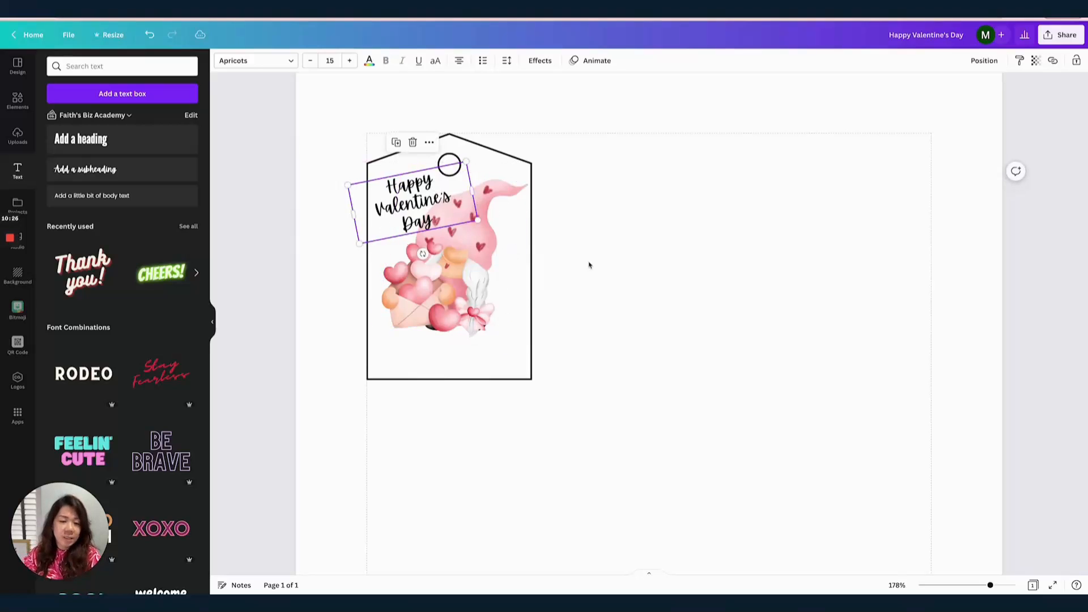
- Recolour the whole greeting with the dark red sampled from a heart on the gnome's hat
left_click(411, 192)
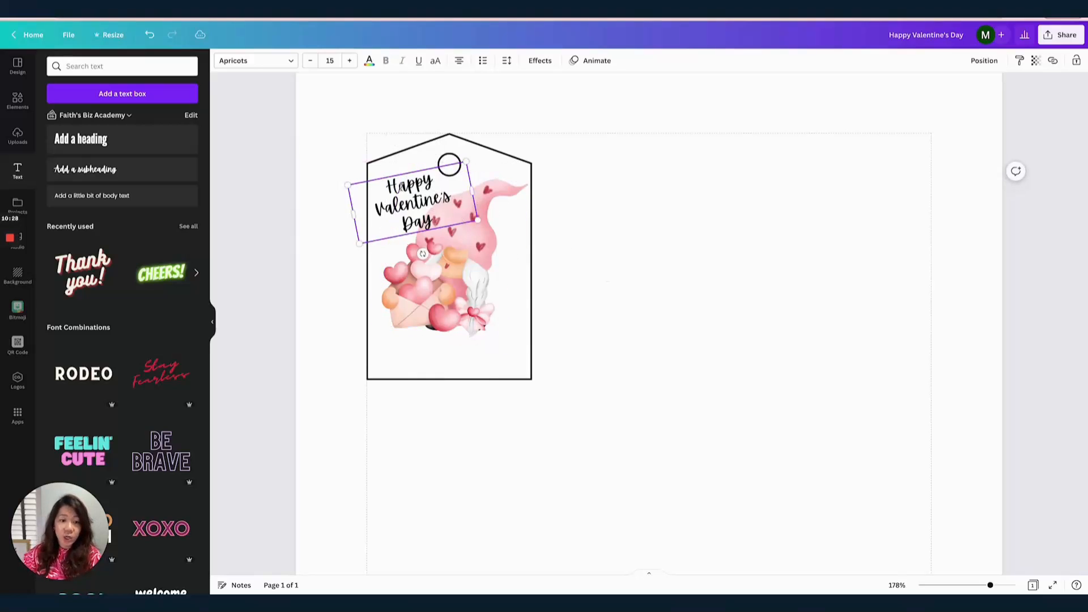
key("ctrl+a")
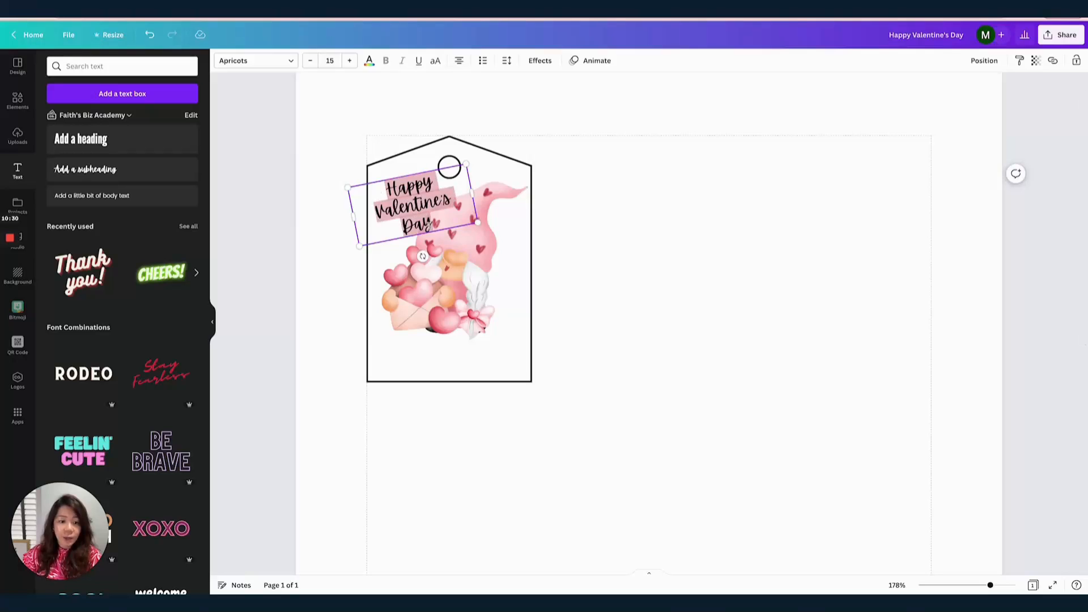
left_click(369, 61)
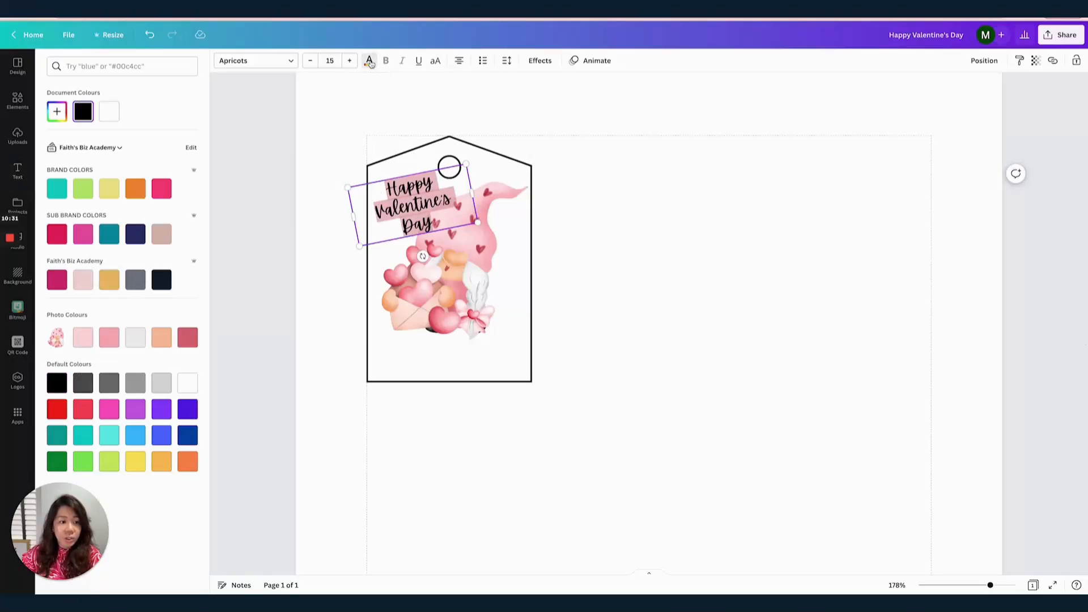
left_click(56, 113)
left_click(175, 210)
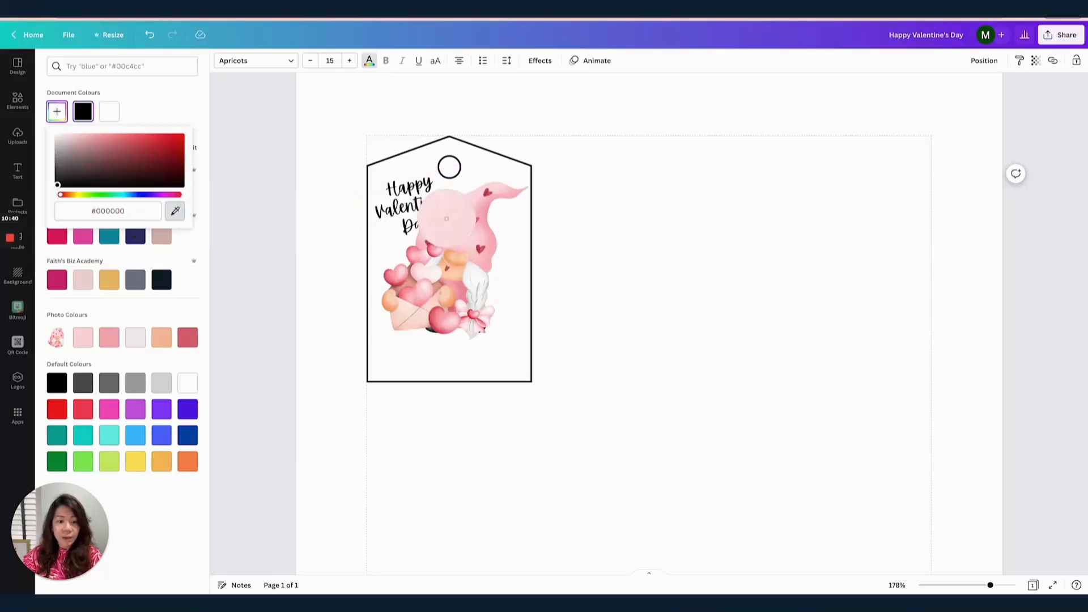
left_click(468, 222)
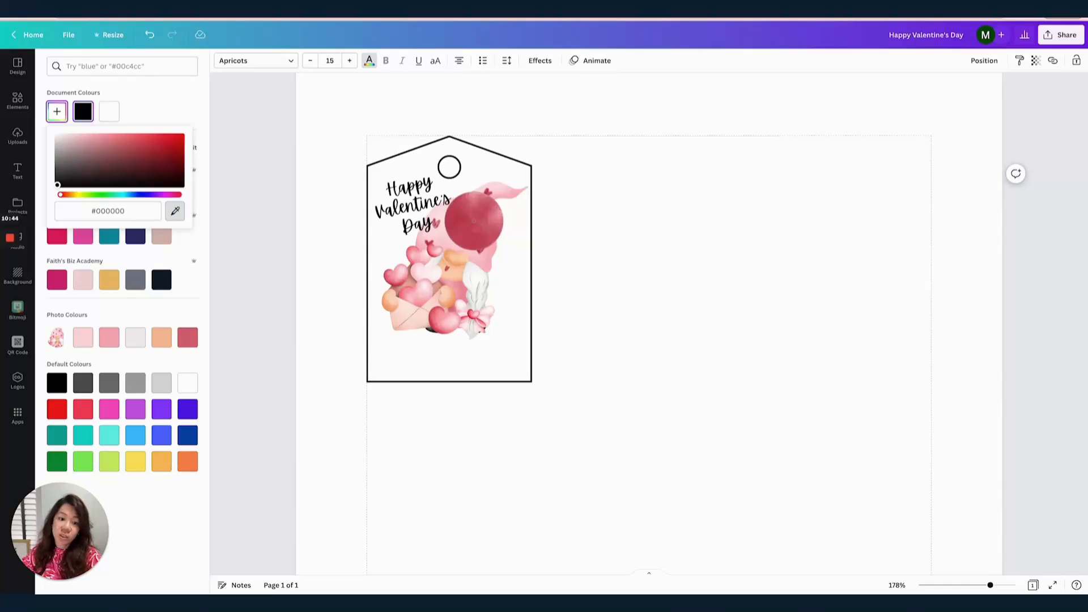
left_click(473, 220)
key("Escape")
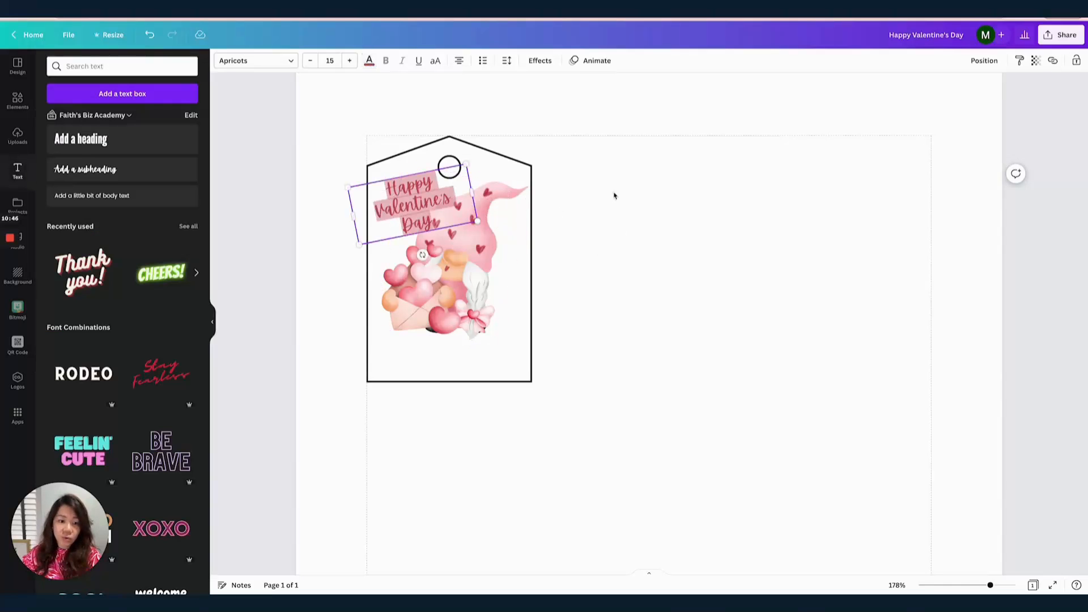
left_click(613, 195)
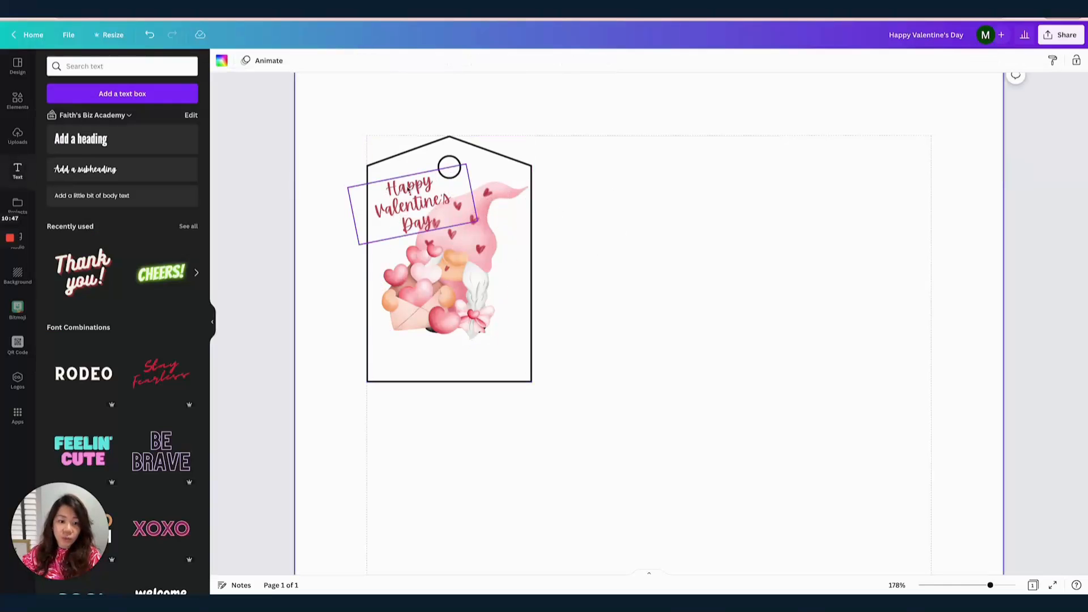
- Give the greeting a Shadow effect in black with an offset of 21
left_click(422, 199)
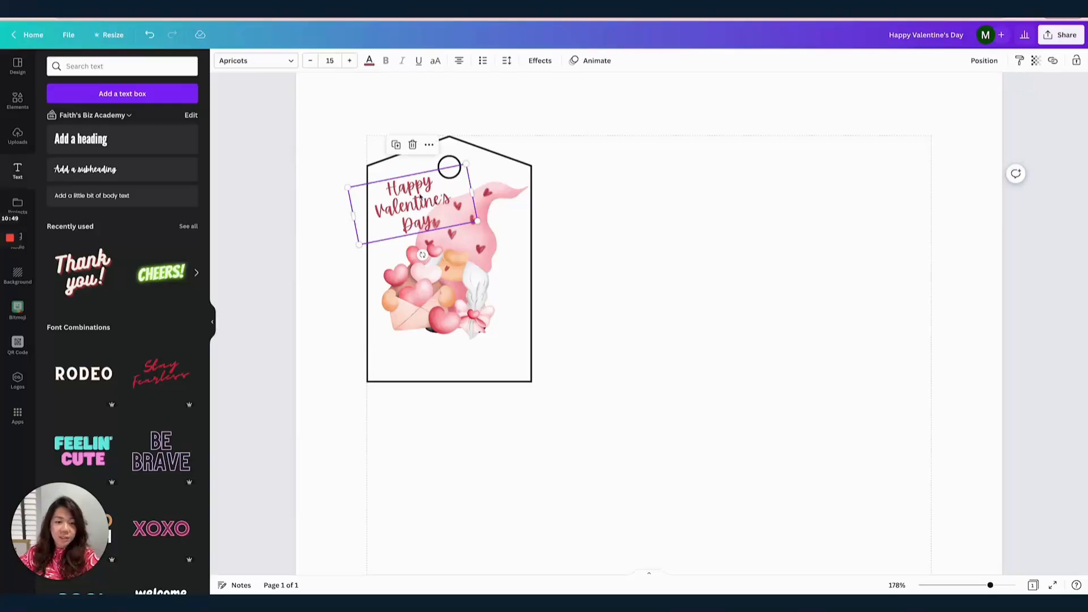
left_click(539, 61)
left_click(120, 126)
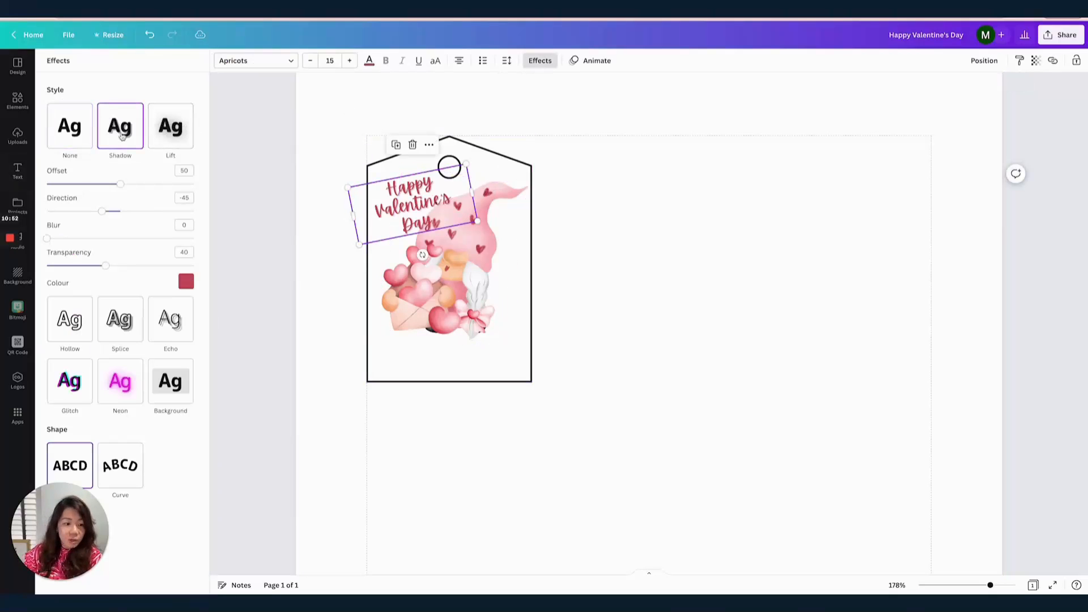
left_click(186, 281)
left_click(81, 323)
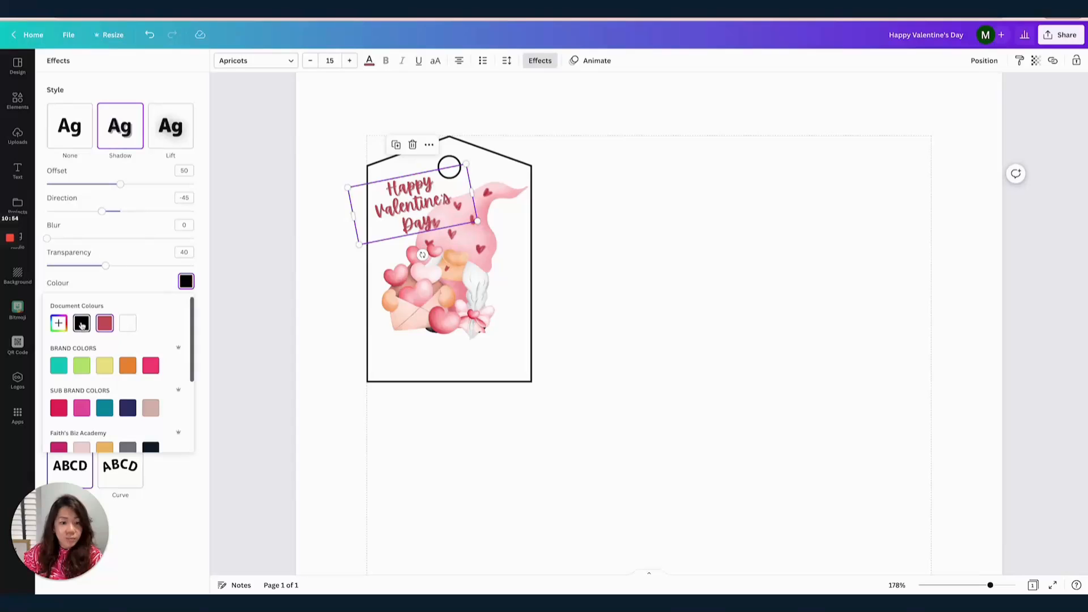
left_click_drag(120, 184, 78, 192)
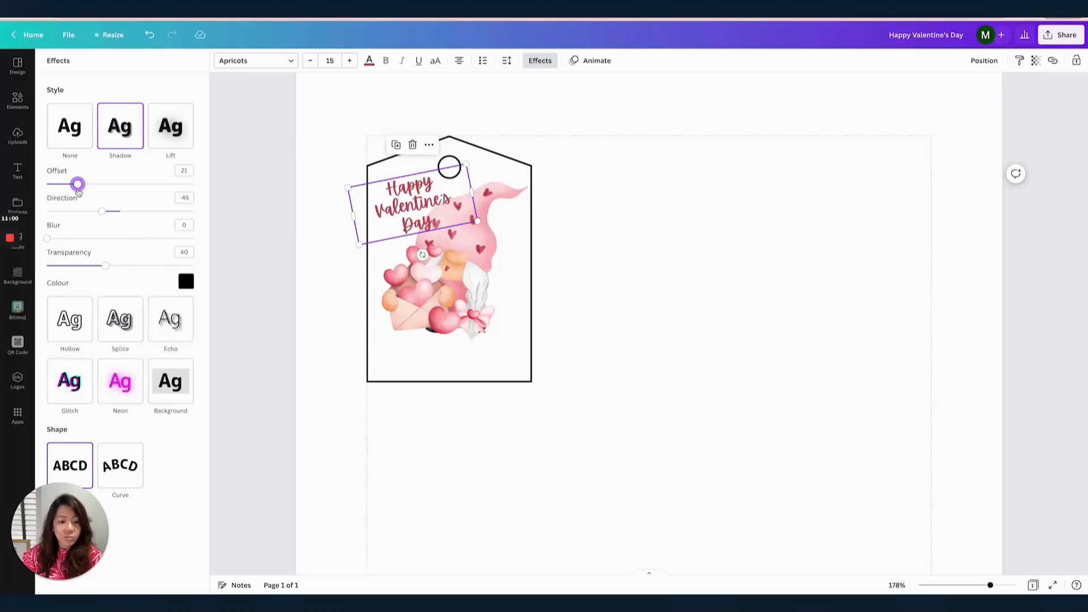
left_click(637, 299)
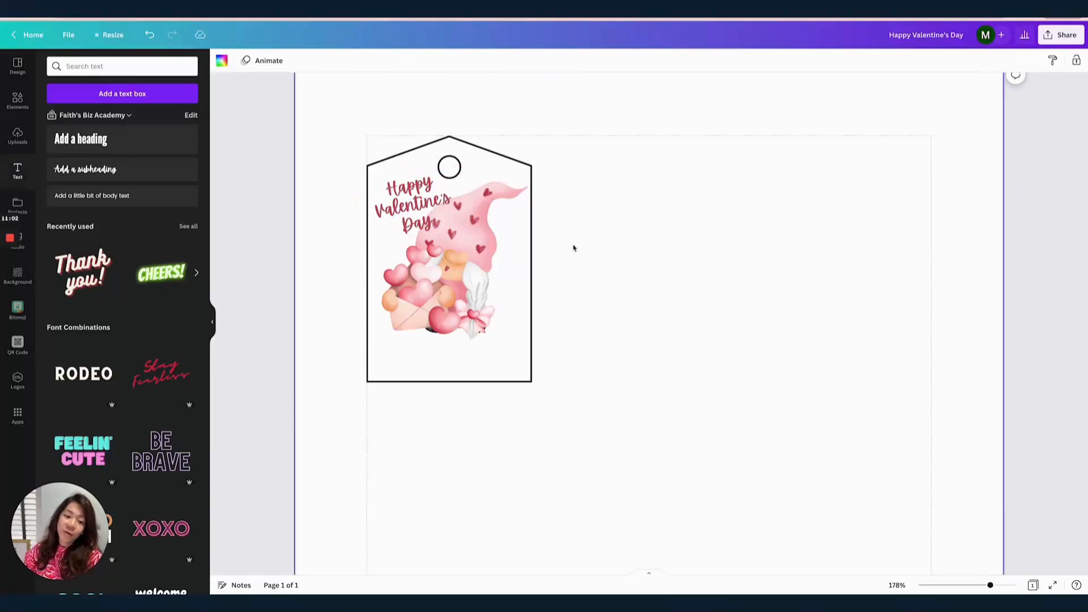
- Shrink the gnome slightly from its upper-left corner to leave more space for the greeting
left_click(473, 193)
left_click_drag(403, 164, 405, 168)
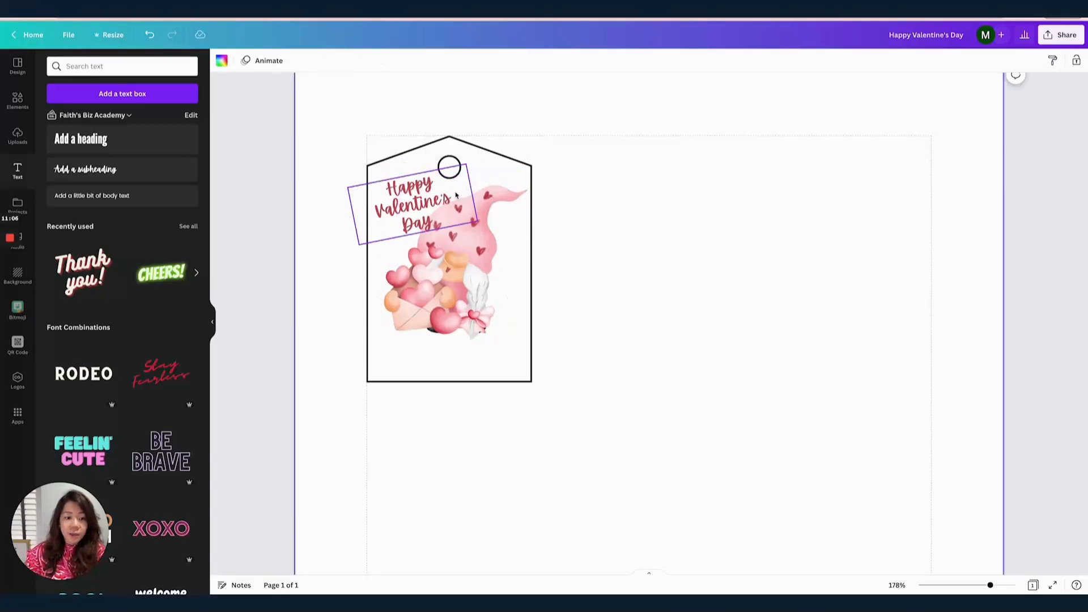
left_click(420, 191)
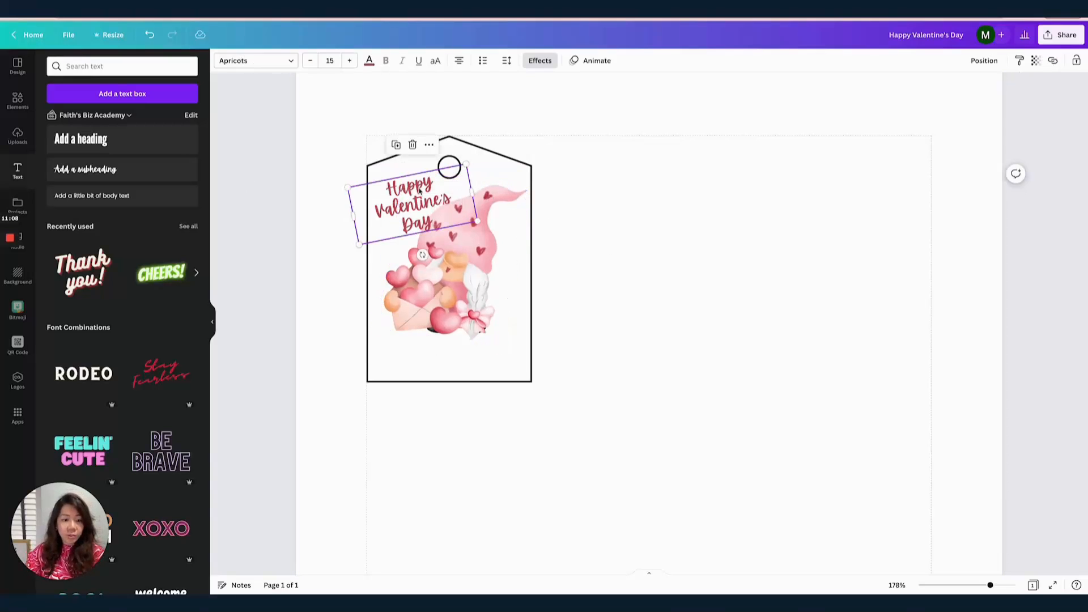
left_click(659, 264)
- Duplicate the greeting, move the copy to the lower part of the tag and replace its text with "From:"
left_click(413, 204)
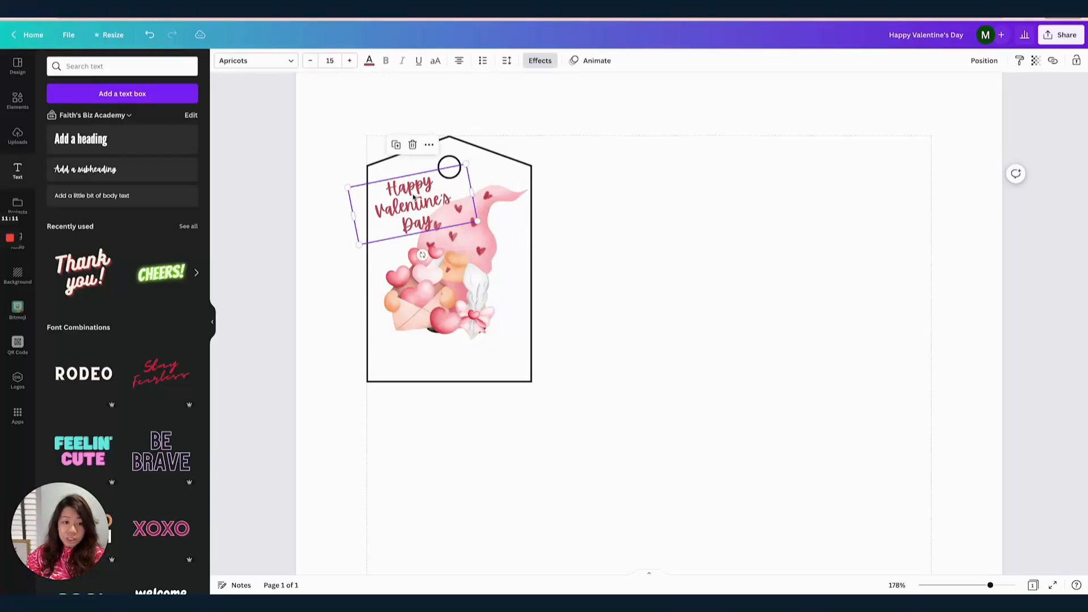
left_click(397, 145)
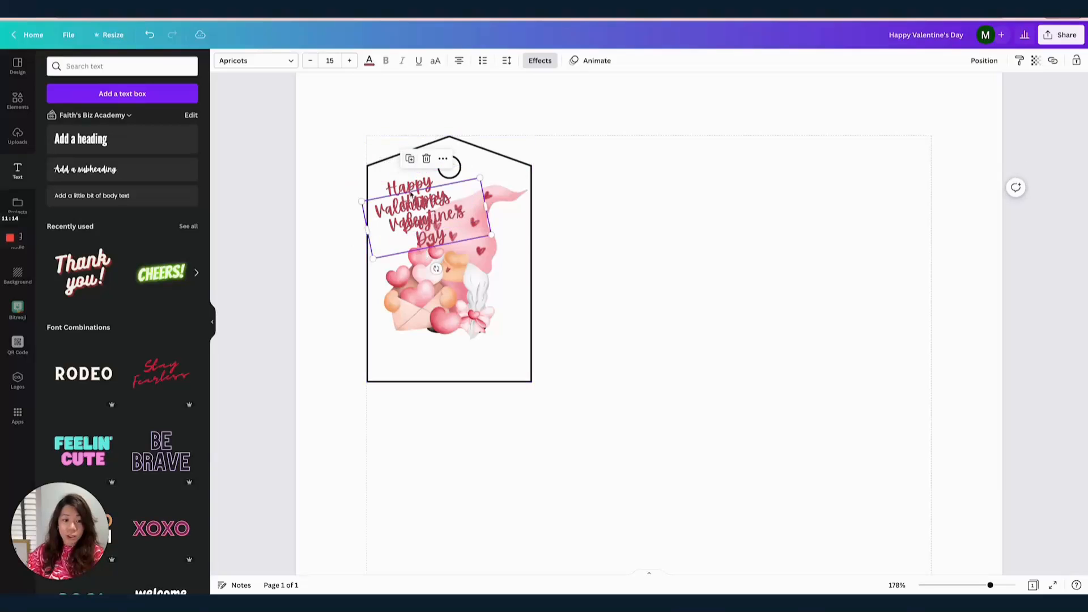
left_click_drag(407, 211, 435, 305)
double_click(447, 329)
left_click(459, 342)
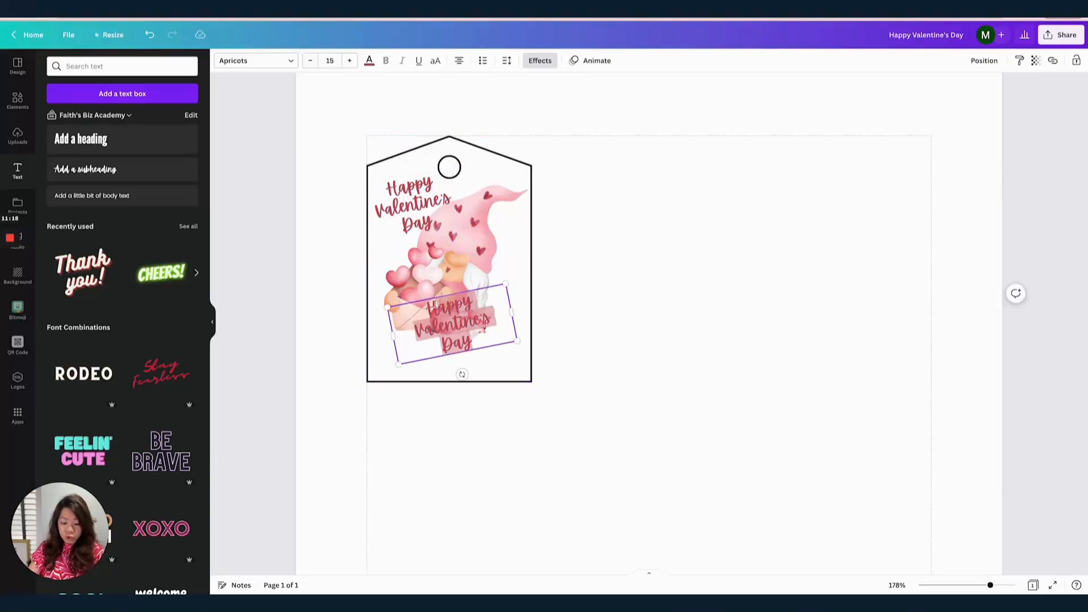
type("Fu")
type("om:")
- Search the fonts for "cute" and change the greeting's font to Moonlight
left_click(411, 218)
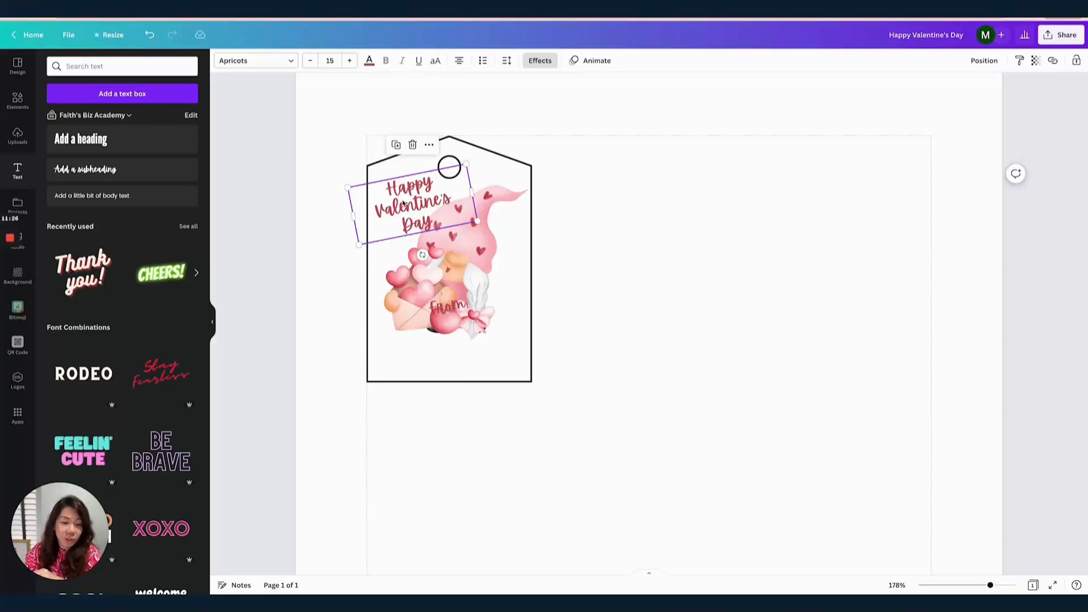
left_click(252, 61)
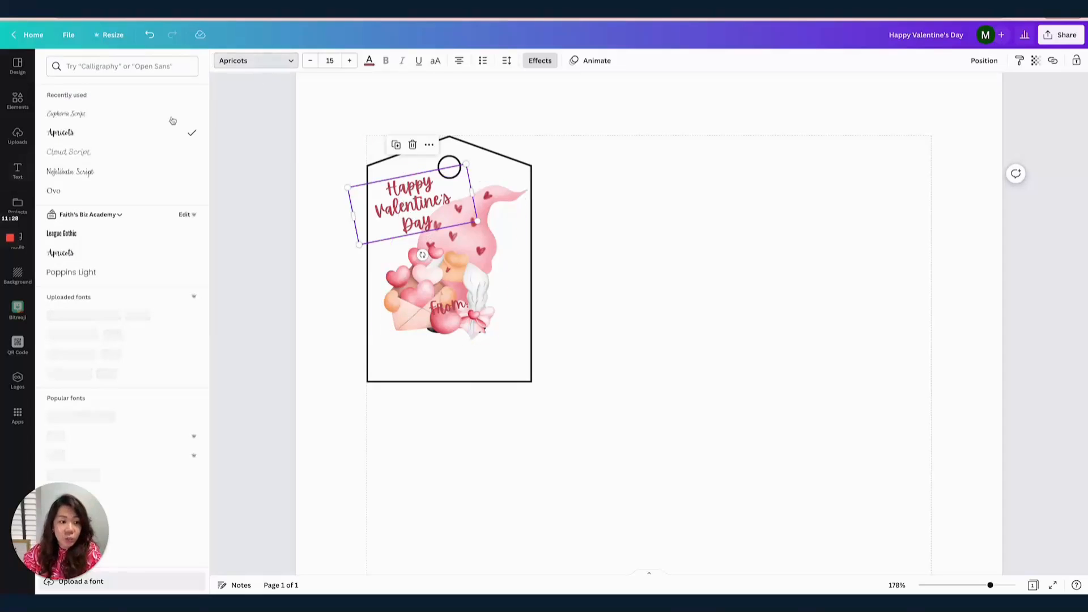
left_click(119, 71)
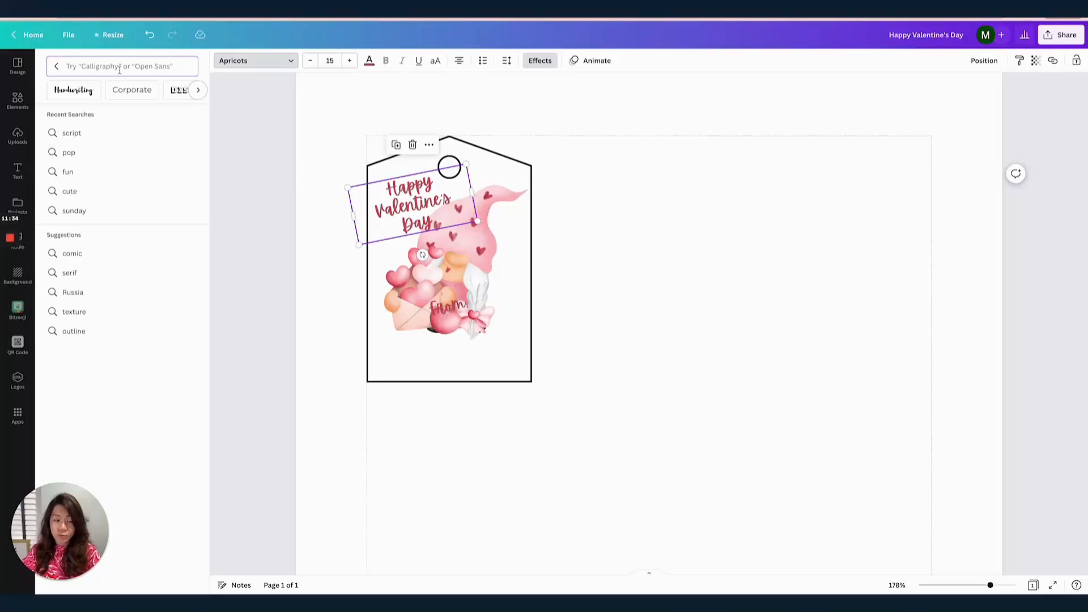
type("c")
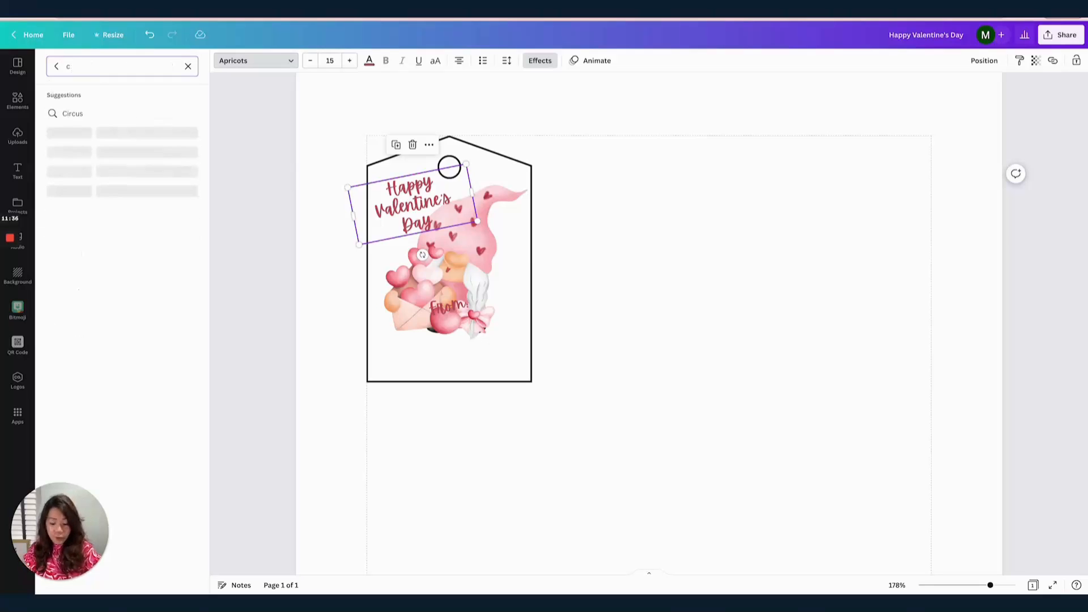
type("ute")
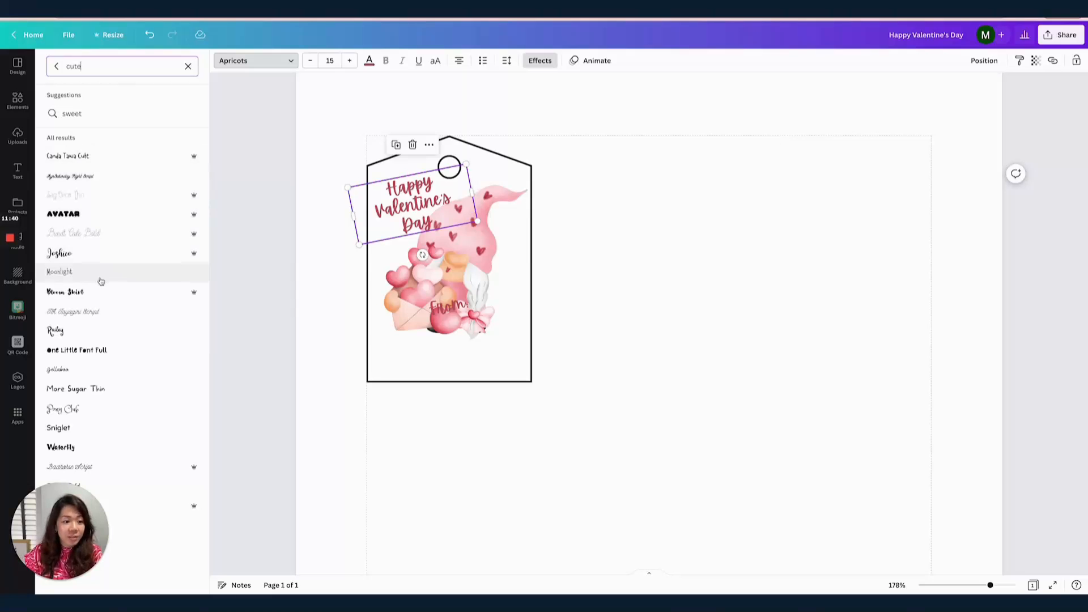
scroll(103, 281, "down", 1)
mouse_move(193, 229)
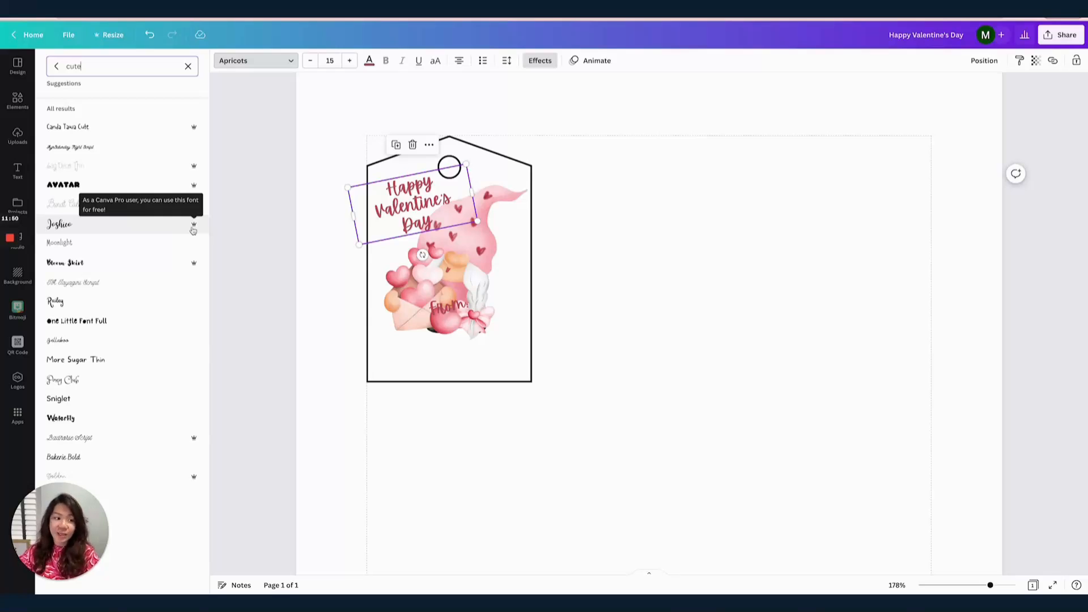
left_click(98, 249)
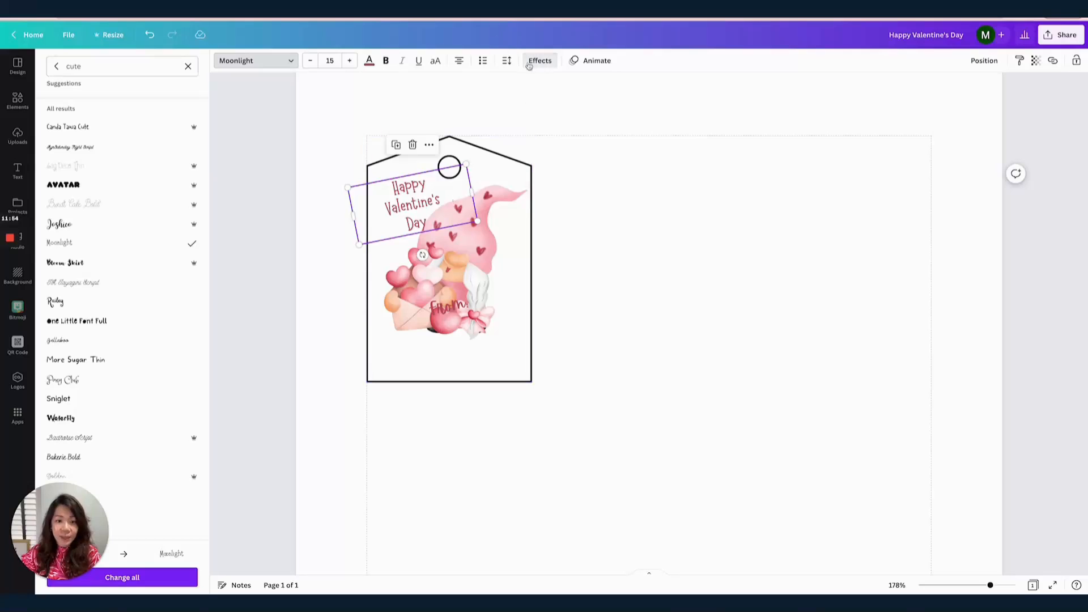
- Tighten the greeting's line spacing and enlarge its text to size 17.3
left_click(506, 60)
left_click_drag(556, 130, 547, 131)
left_click_drag(478, 219, 495, 225)
- Tighten the line spacing of the whole greeting a little more and shift it slightly toward the tag's left edge
left_click(431, 223)
key("super+a")
left_click(508, 61)
left_click_drag(548, 131, 544, 131)
left_click(624, 232)
left_click_drag(423, 193, 410, 193)
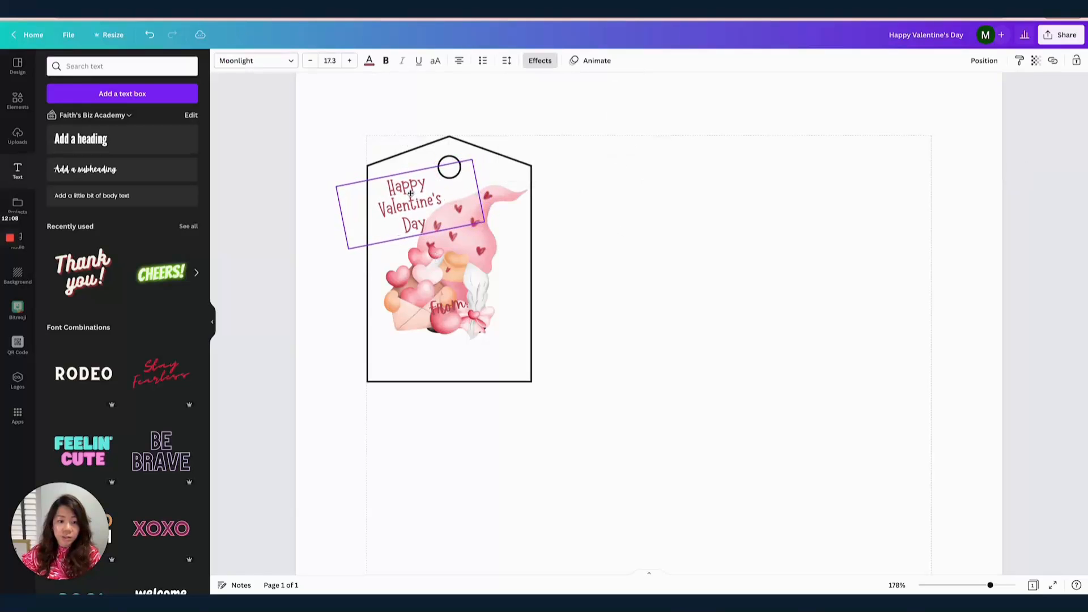
- Delete the old "From:" text and place a duplicate of the restyled greeting over the lower part of the gnome
left_click(598, 274)
left_click(486, 289)
left_click(460, 303)
key("Delete")
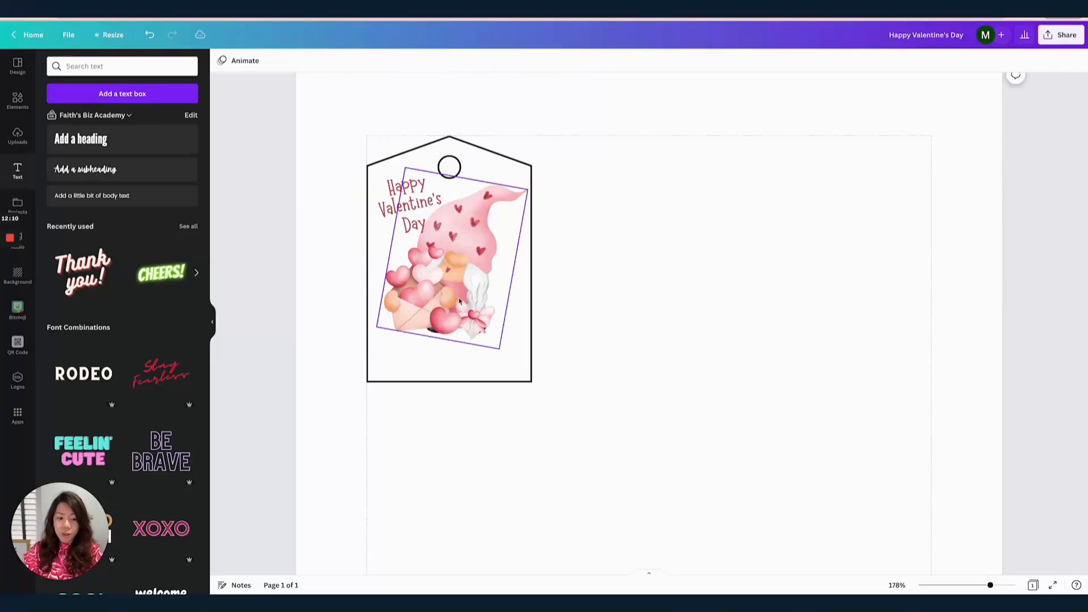
left_click(426, 215)
key("super+d")
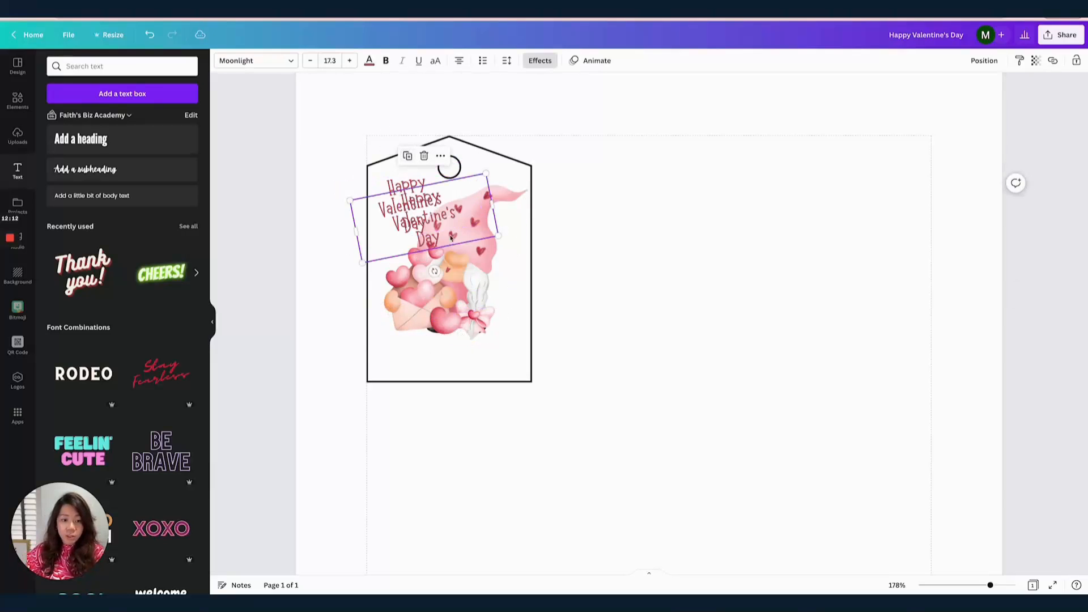
left_click_drag(451, 238, 474, 327)
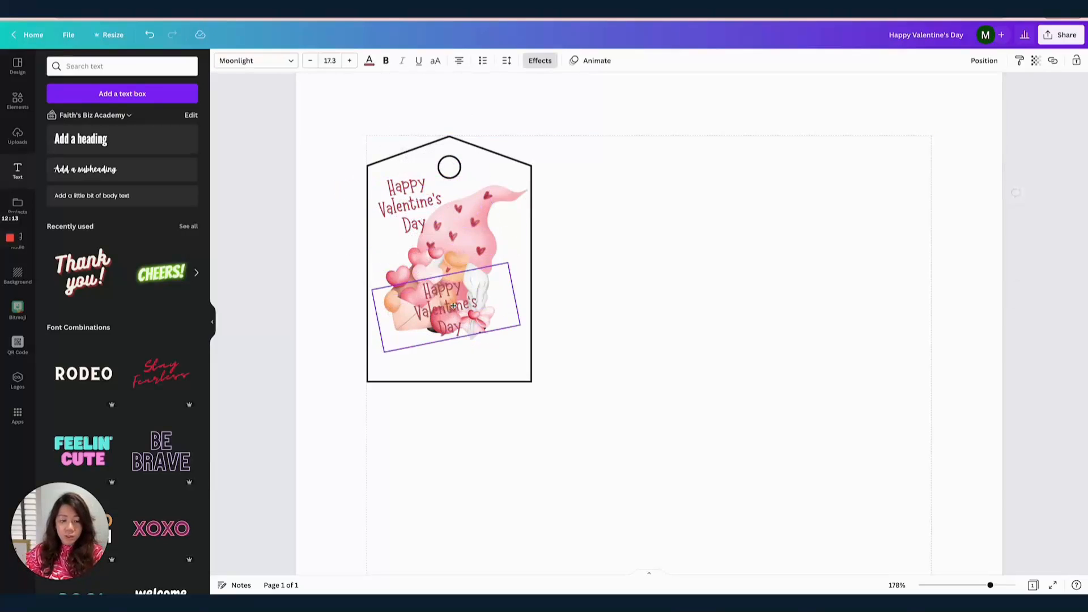
- Replace the copied greeting's text with "From:" and an underscore line, and set it level along the tag's bottom edge
double_click(473, 336)
key("ctrl+a")
type("From: ____________")
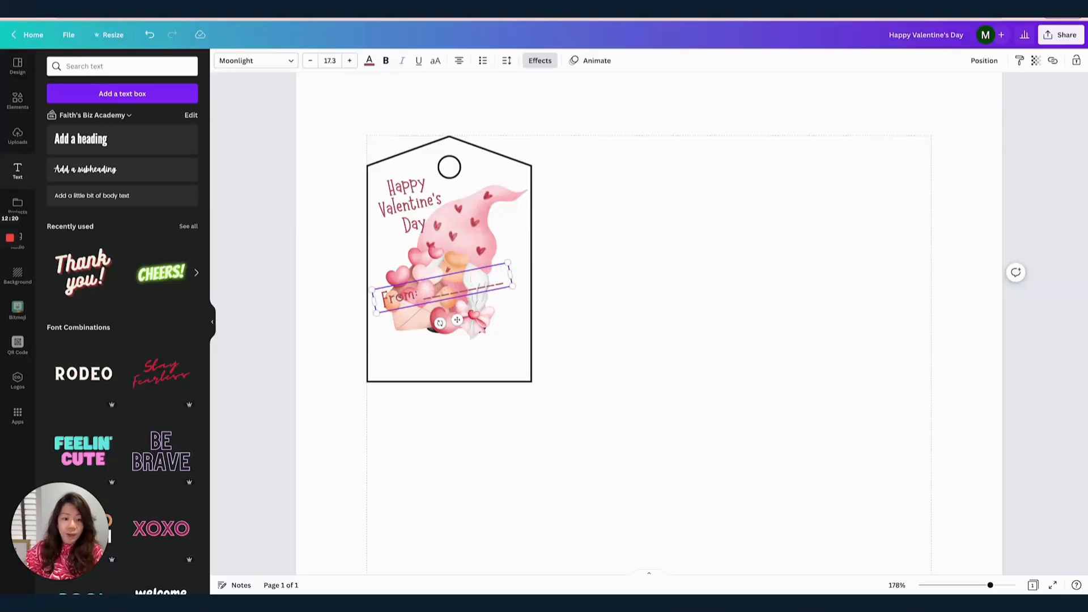
left_click_drag(440, 323, 457, 399)
- Enlarge the gnome slightly and position it between the greeting and the "From:" line
left_click(479, 245)
left_click_drag(498, 349, 504, 361)
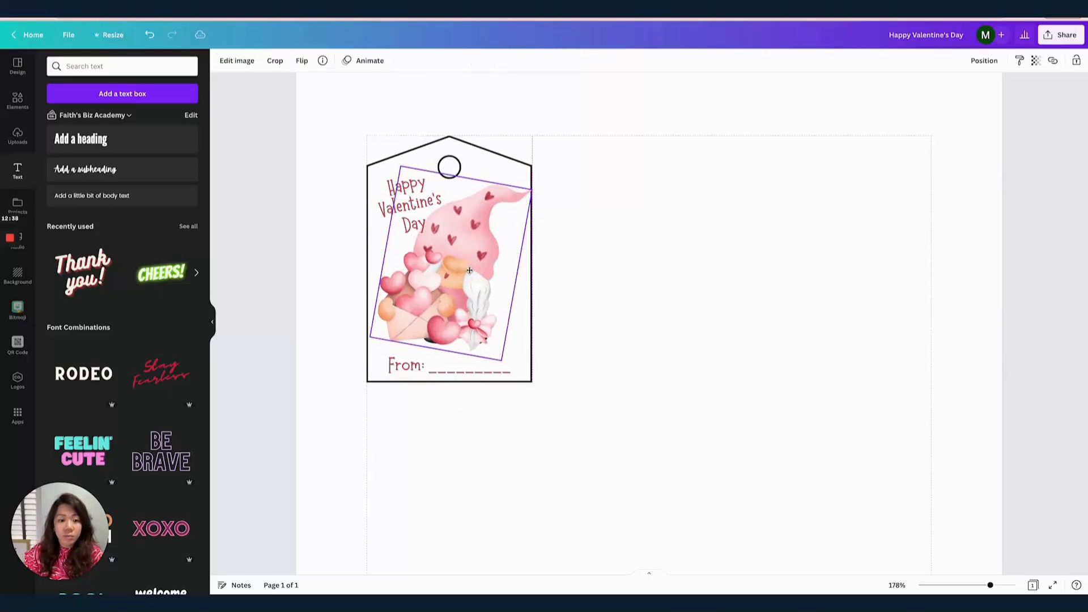
left_click_drag(432, 370, 456, 392)
left_click(574, 323)
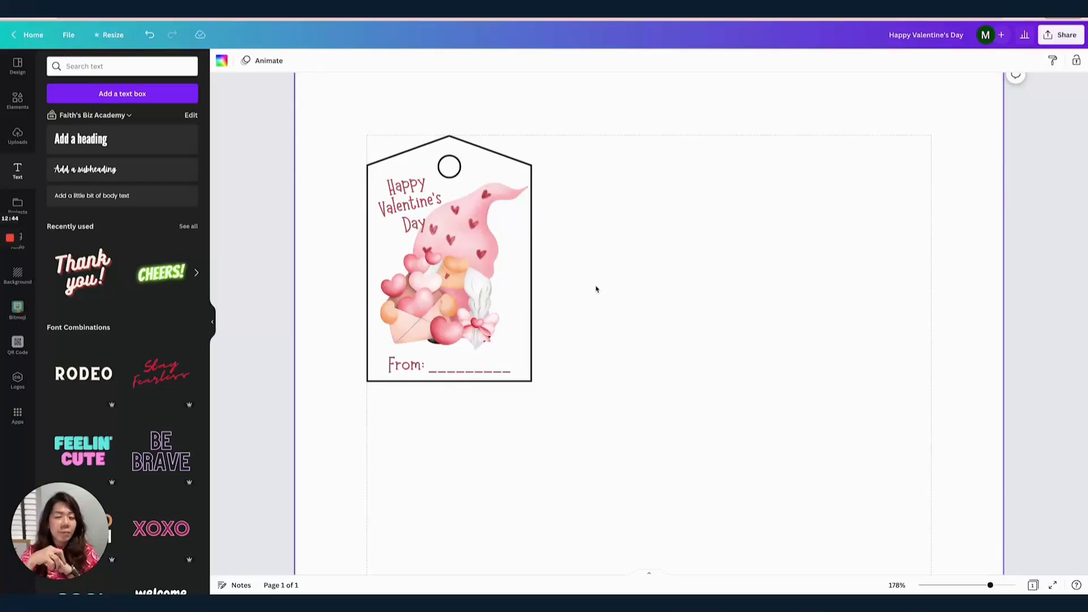
- Fill the tag shape with the pale pink #FEF2F2 sampled from a light heart in the gnome's bouquet
left_click(455, 150)
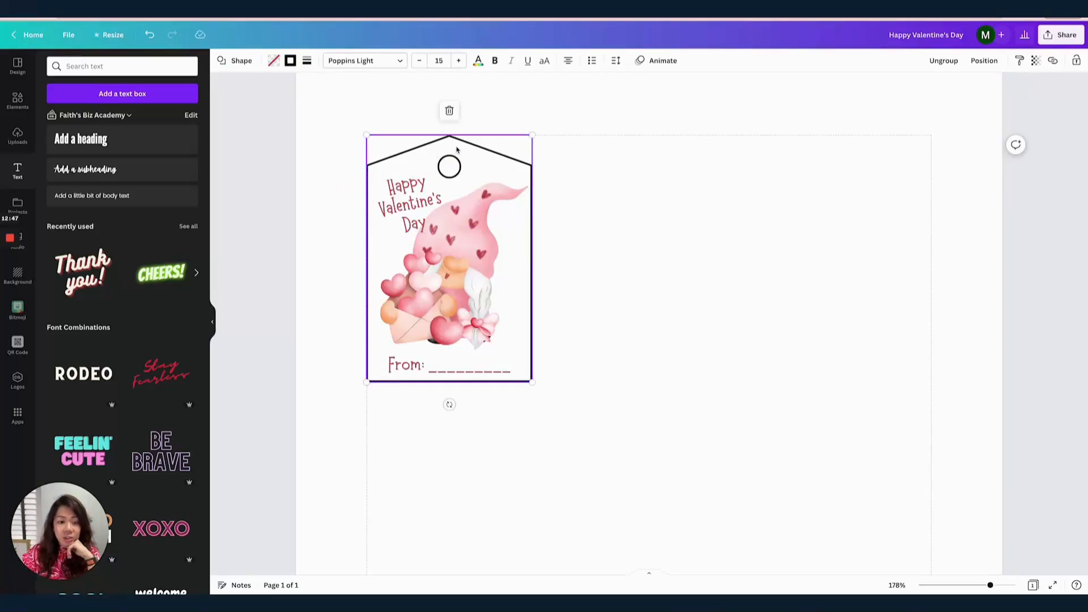
left_click(272, 62)
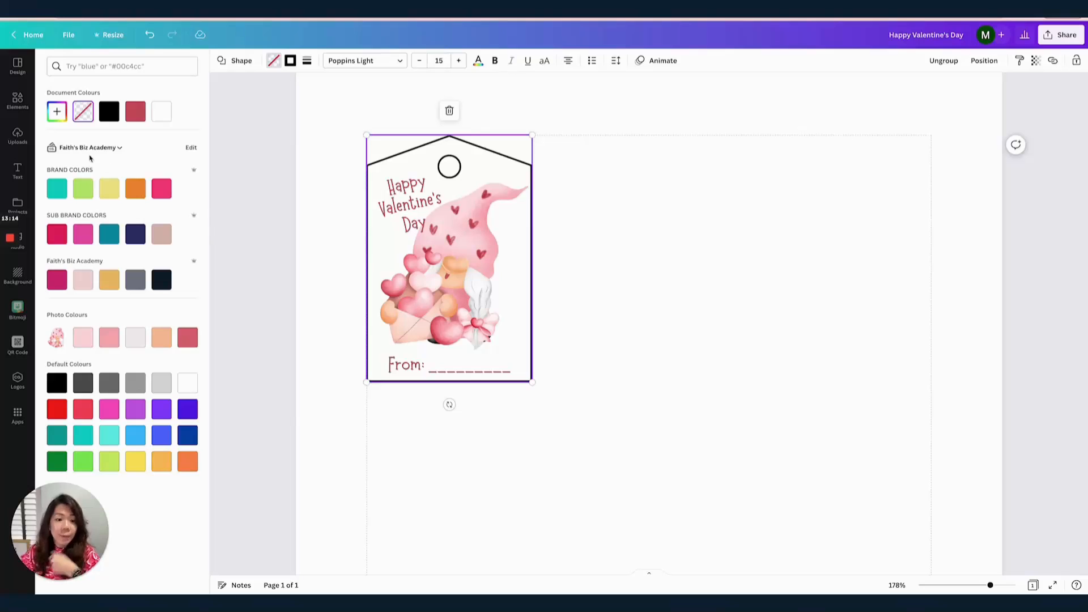
left_click(56, 111)
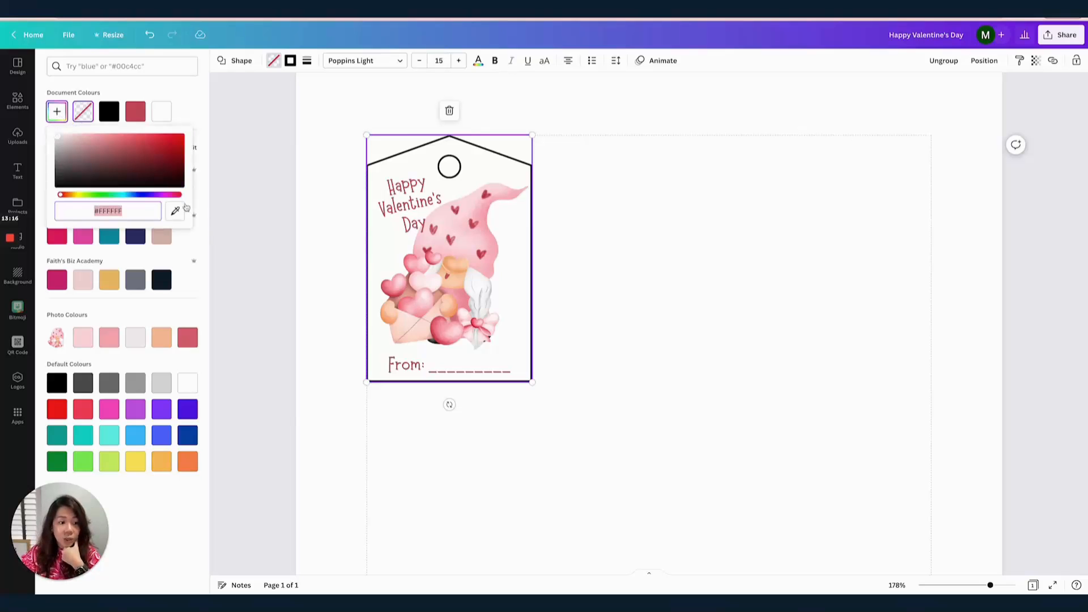
left_click(175, 211)
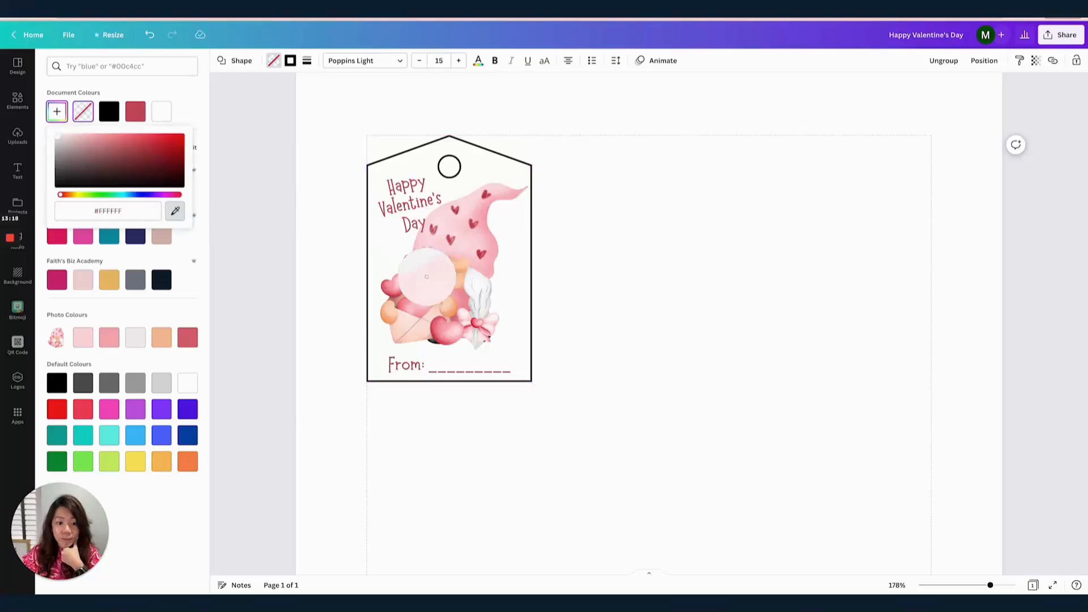
left_click(428, 285)
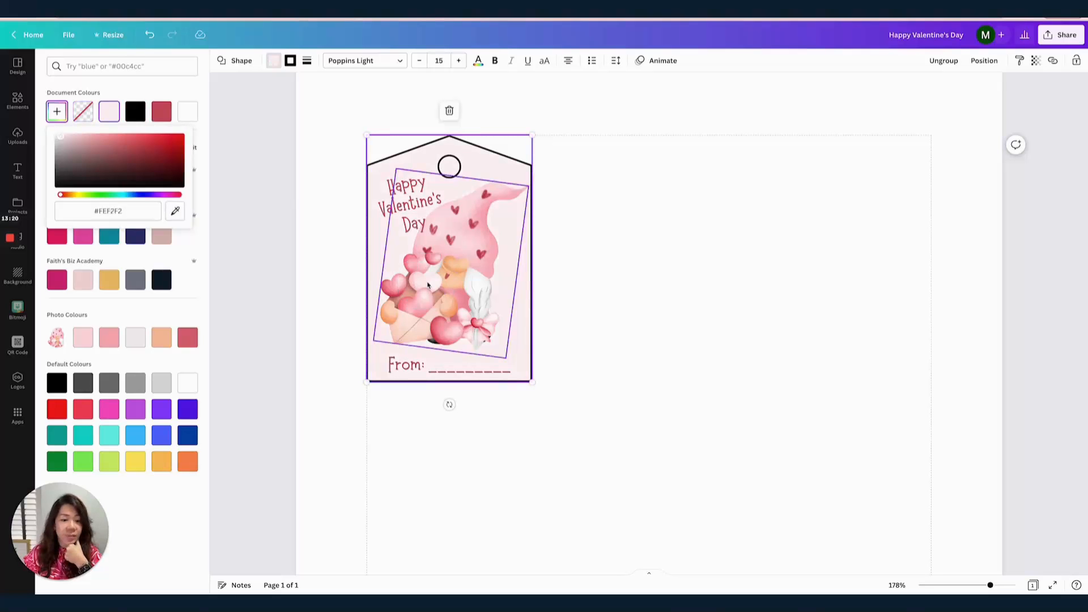
left_click(622, 263)
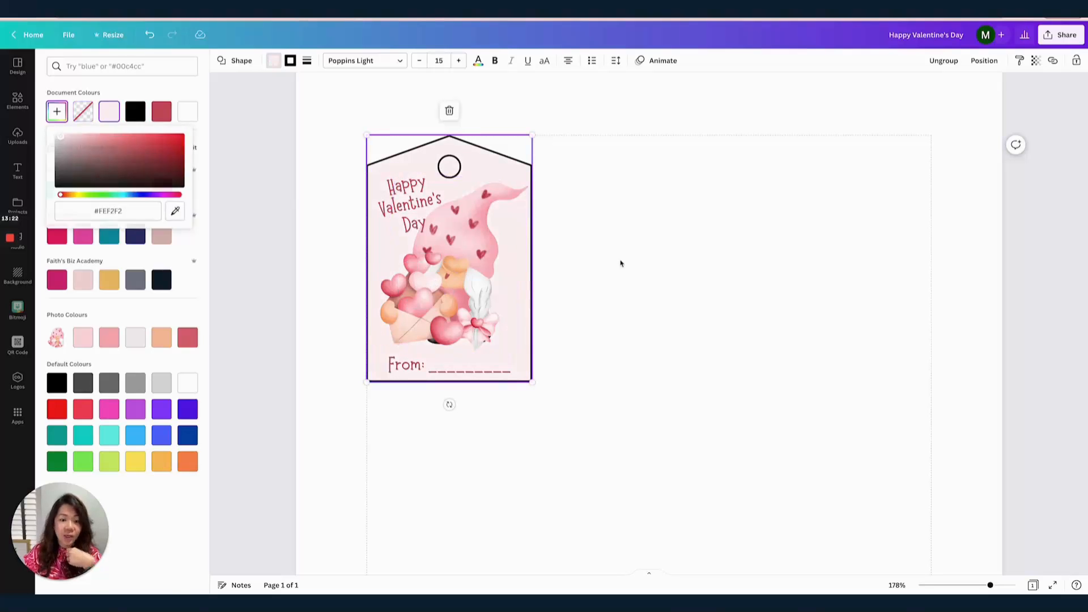
left_click(605, 225)
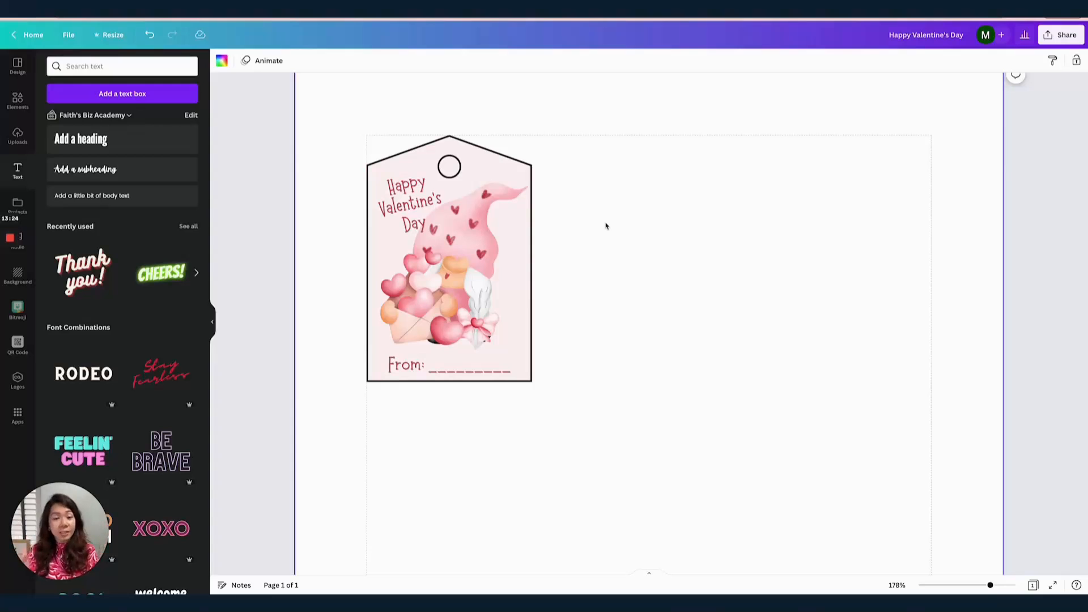
- Group all elements of the tag and place two duplicates of the group beside it in one row
left_click_drag(618, 440, 352, 111)
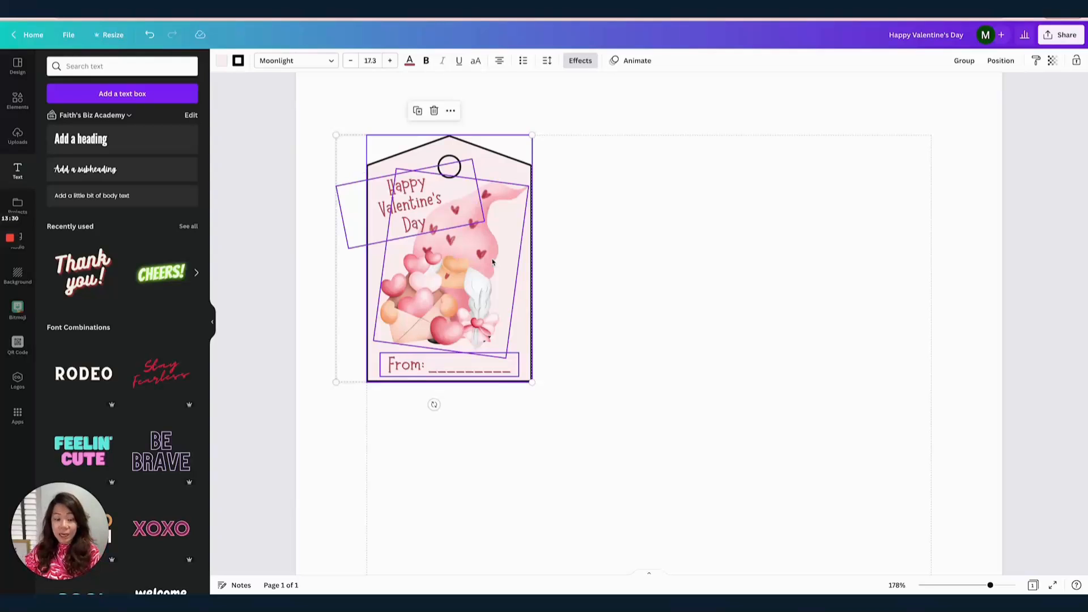
left_click(964, 61)
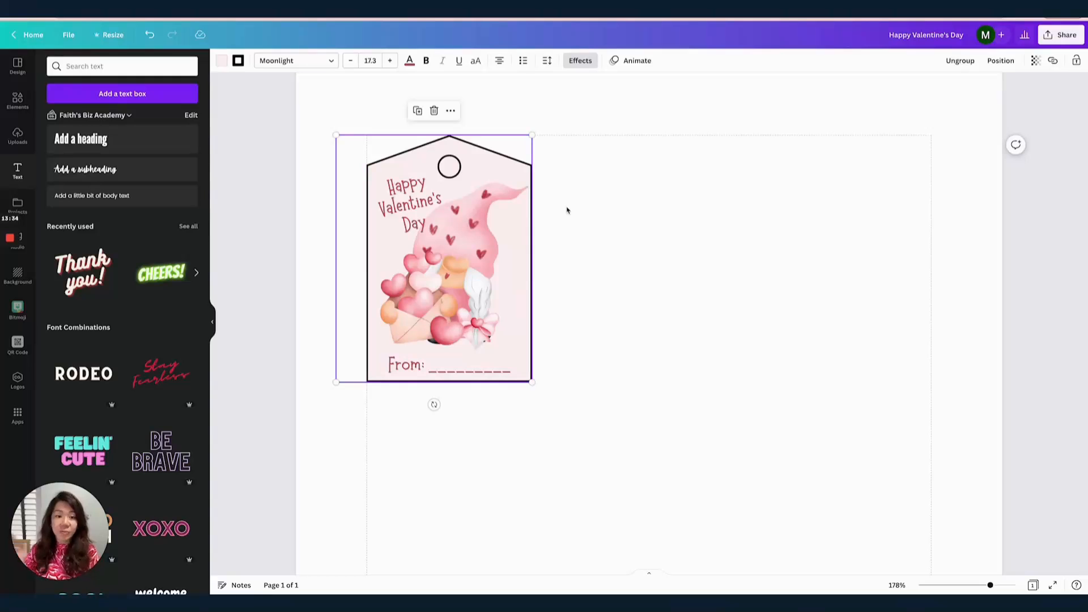
key("ctrl+d")
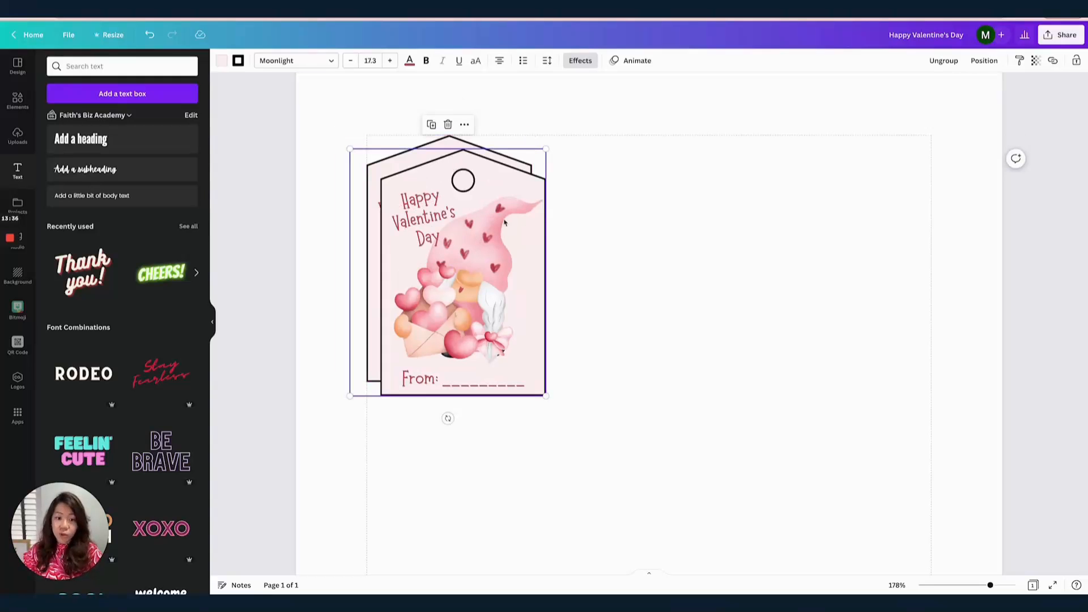
left_click_drag(476, 229, 649, 210)
key("ctrl+d")
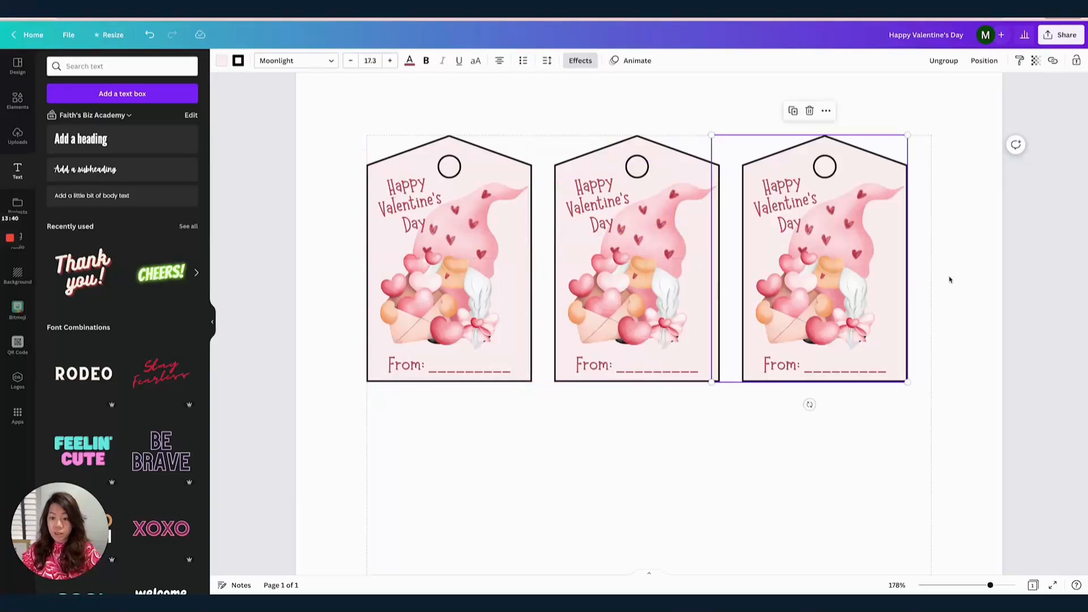
- Align the third tag with the right page margin and centre the middle tag between the outer two
left_click(974, 328)
left_click_drag(829, 262, 853, 258)
left_click_drag(624, 238, 635, 238)
left_click(852, 412)
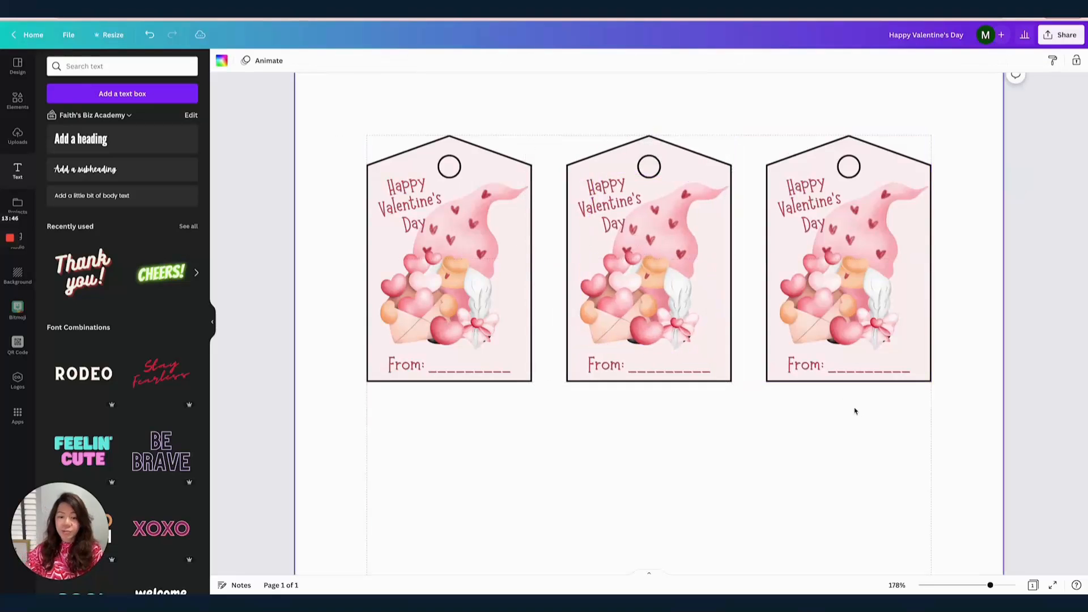
- Turn the display of the page margins off and back on
scroll(589, 249, "up", 1)
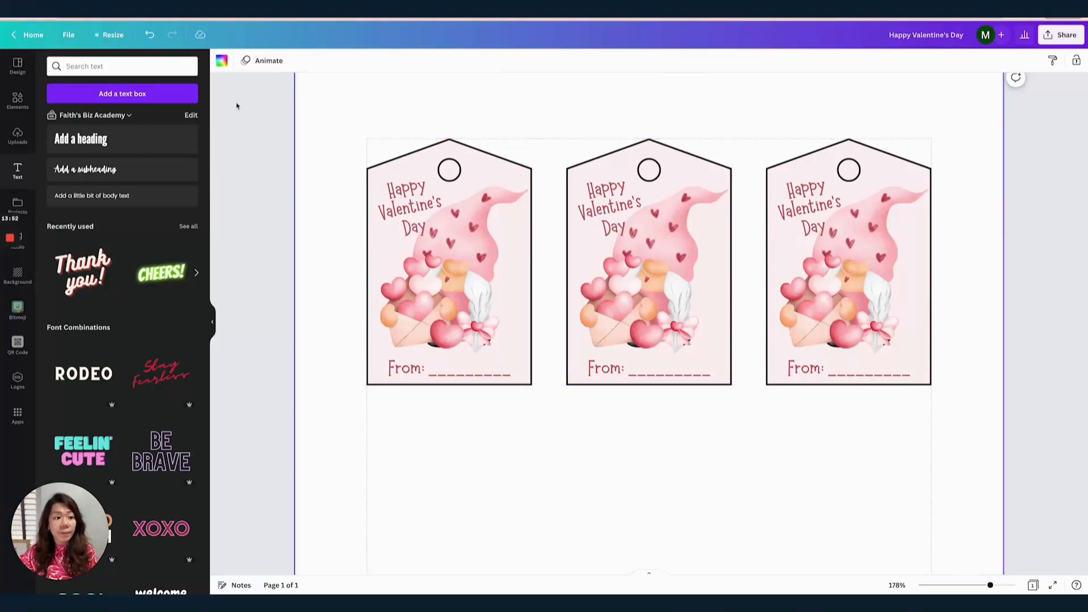
left_click(66, 36)
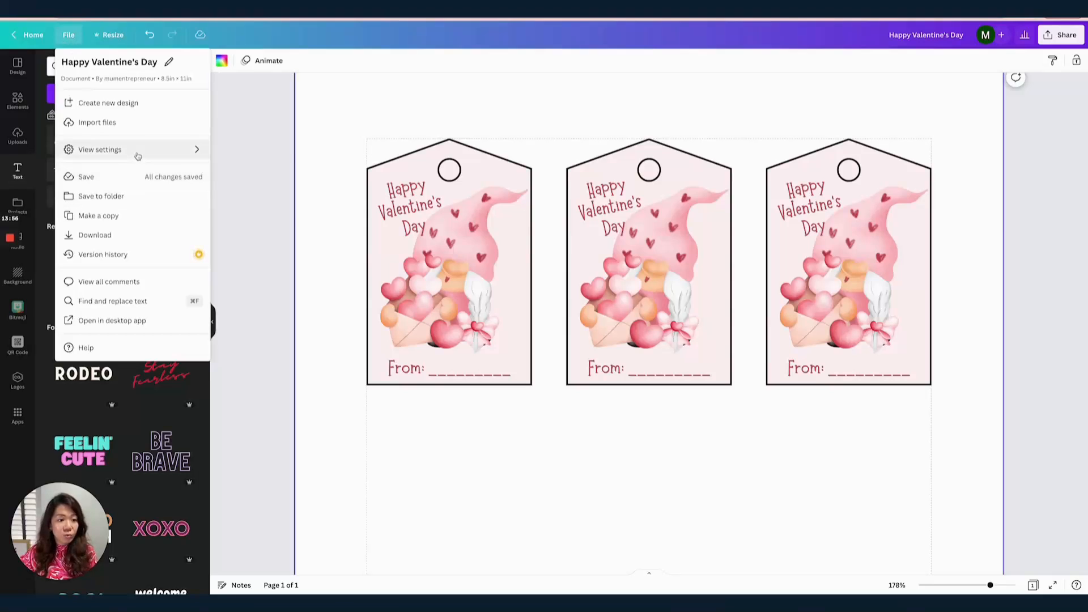
mouse_move(138, 156)
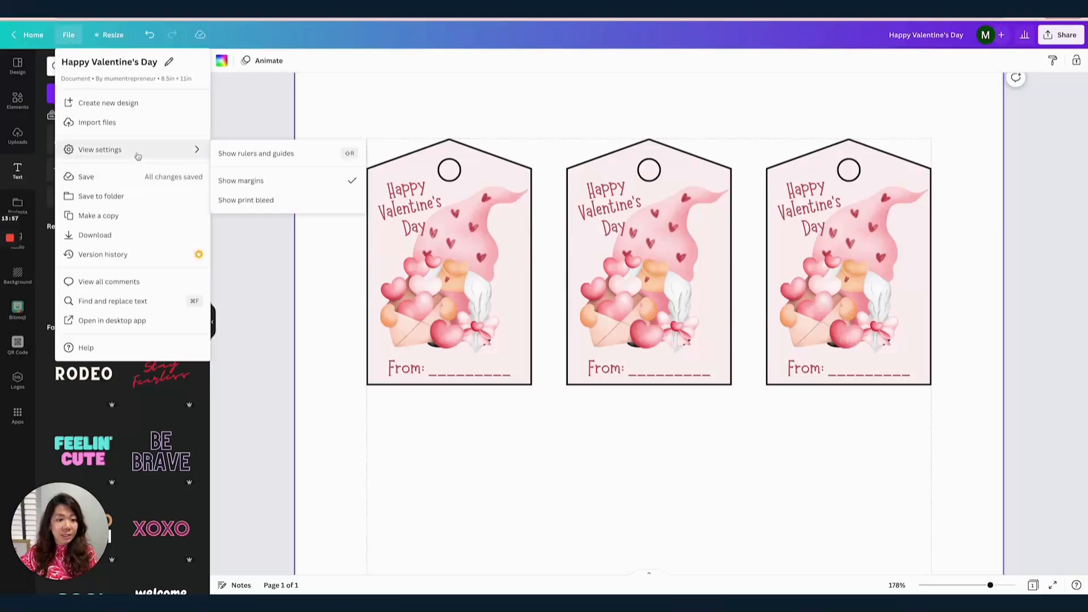
left_click(260, 182)
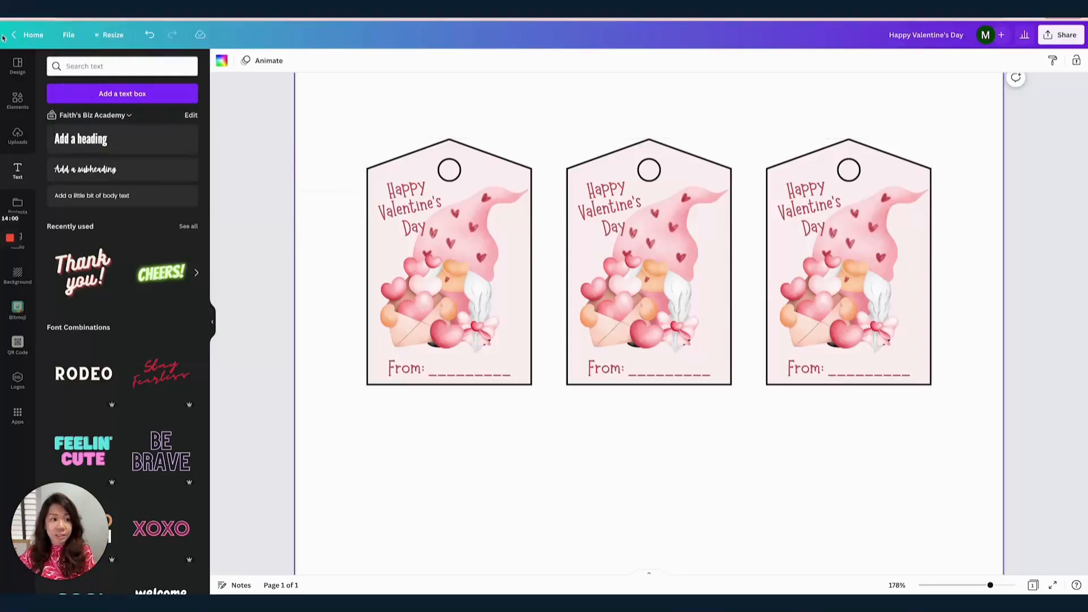
left_click(69, 35)
mouse_move(152, 155)
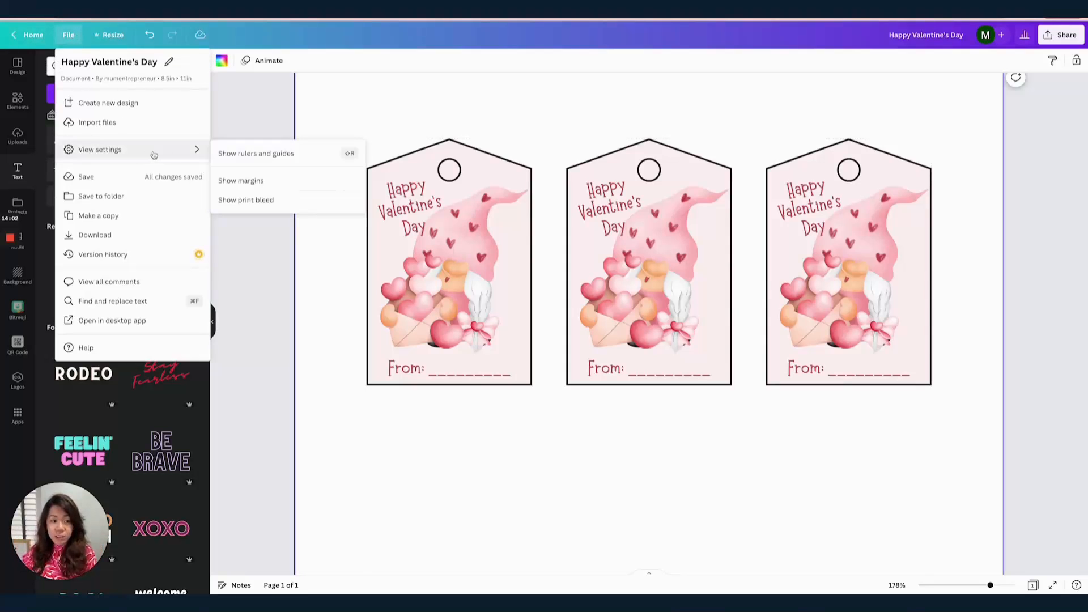
left_click(250, 181)
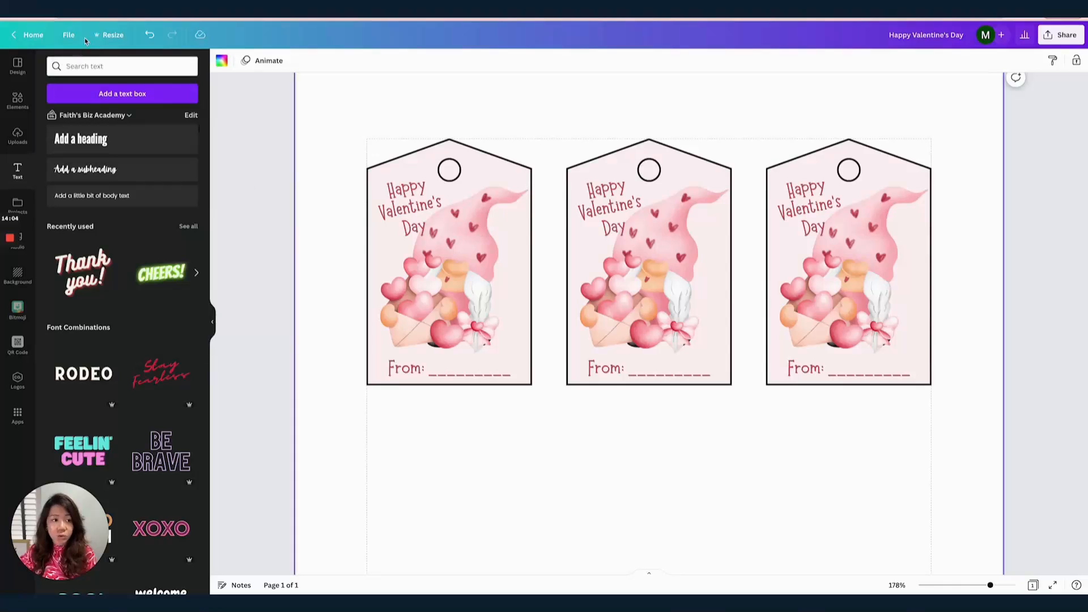
- Show the rulers and guides, and move the middle tag closer to the first one
left_click(68, 35)
mouse_move(148, 149)
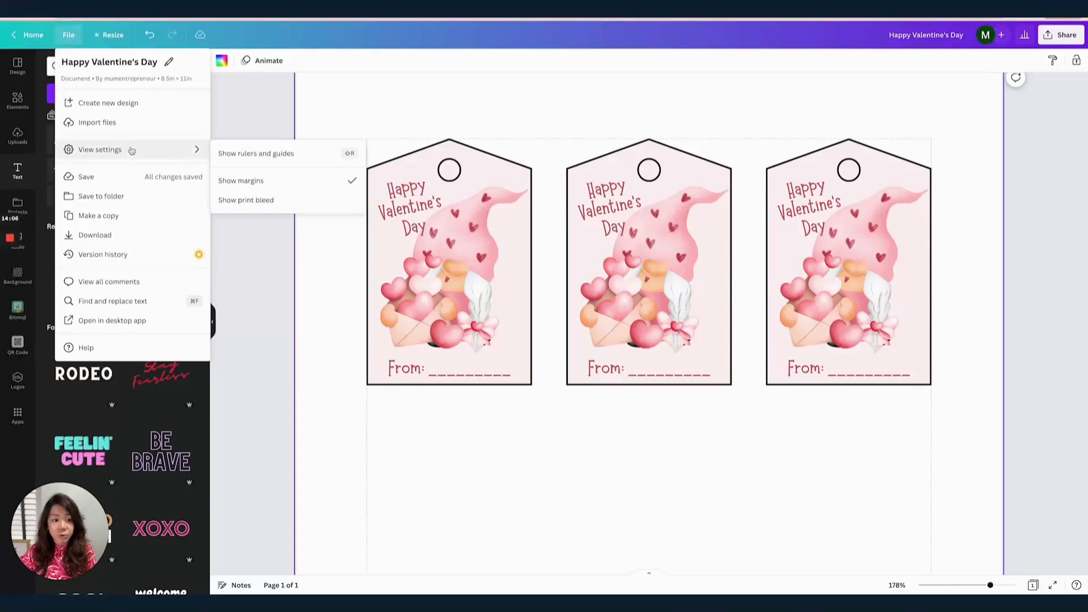
left_click(234, 158)
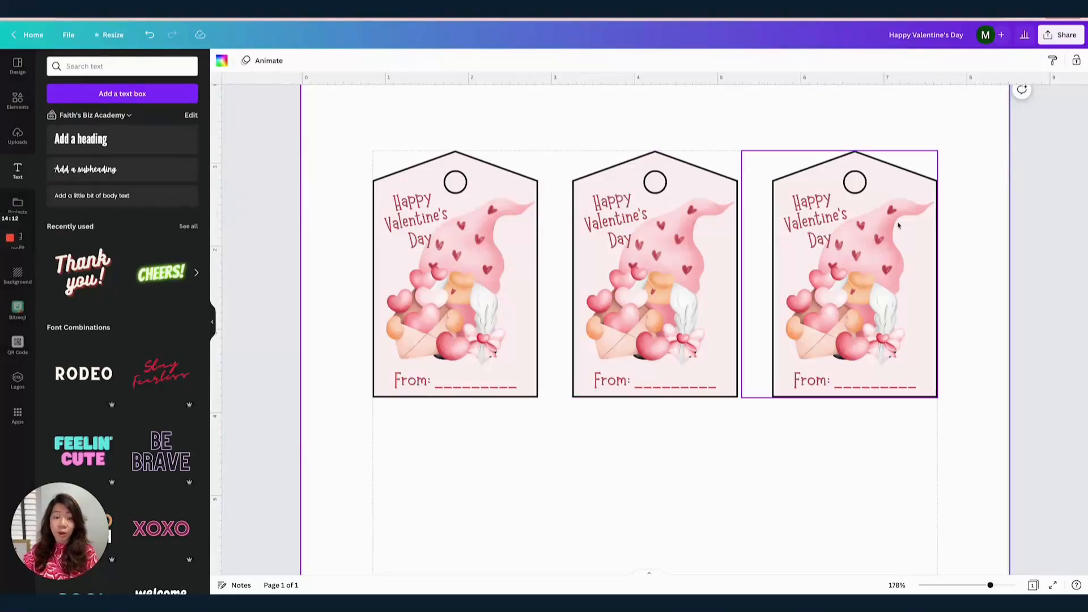
left_click_drag(701, 278, 677, 277)
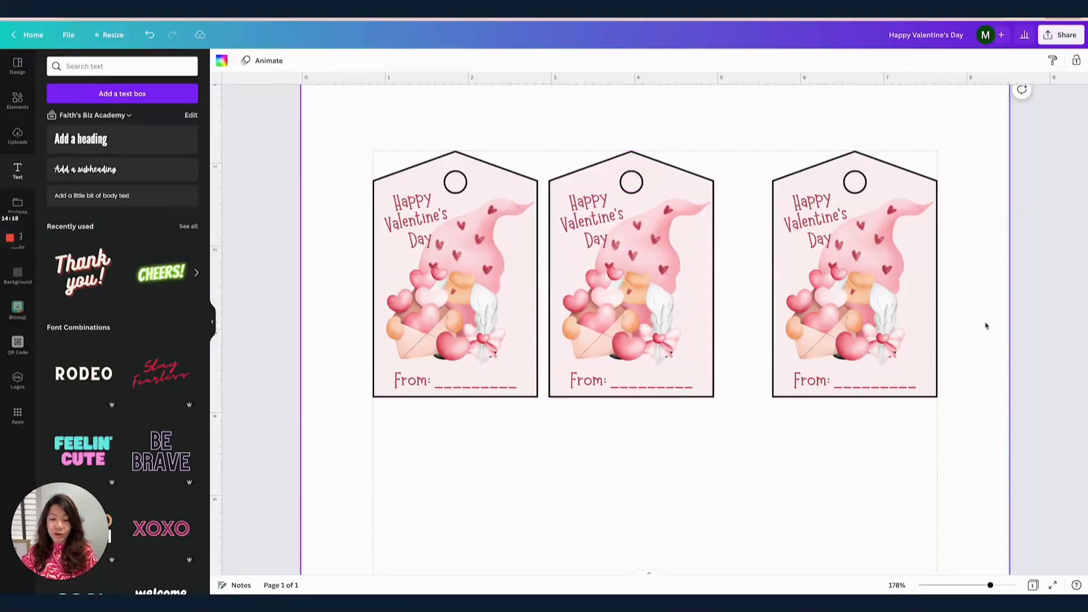
- Space the three pink tags evenly in the horizontal direction
left_click_drag(348, 122, 963, 436)
left_click(1012, 64)
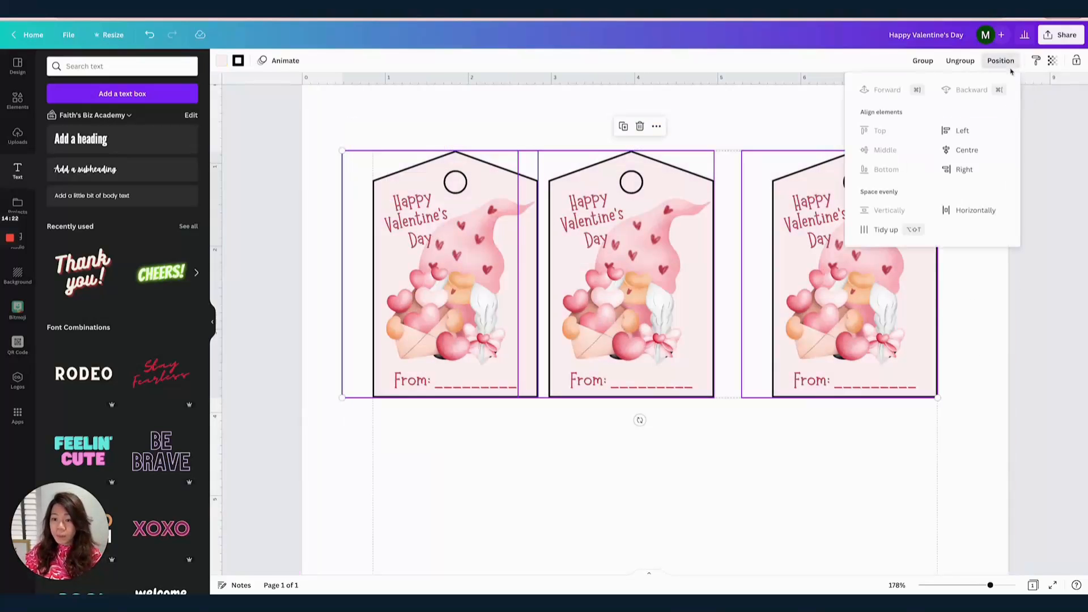
left_click(975, 211)
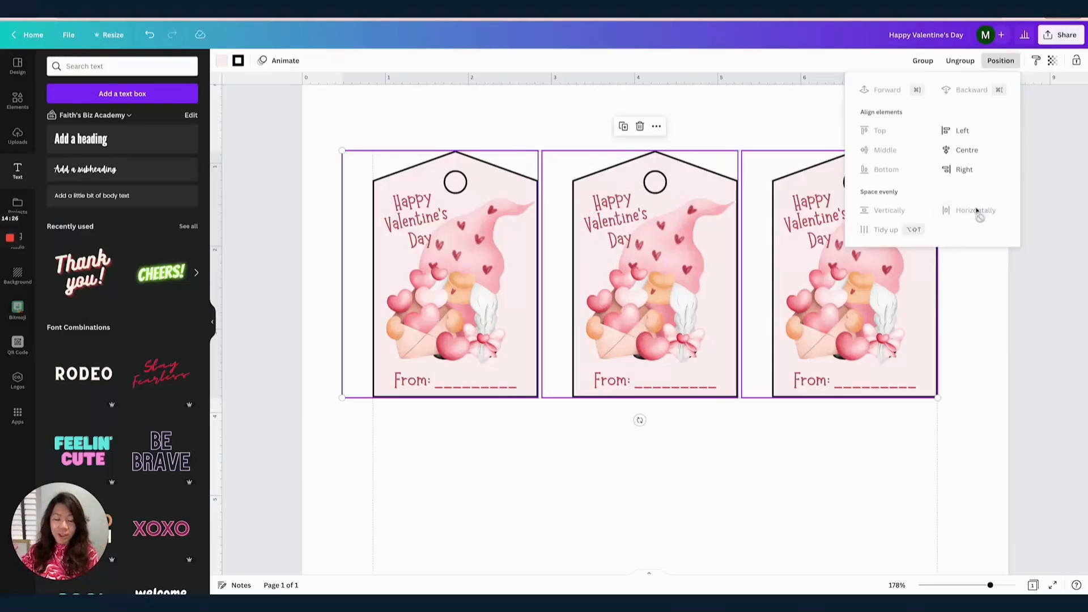
left_click(983, 271)
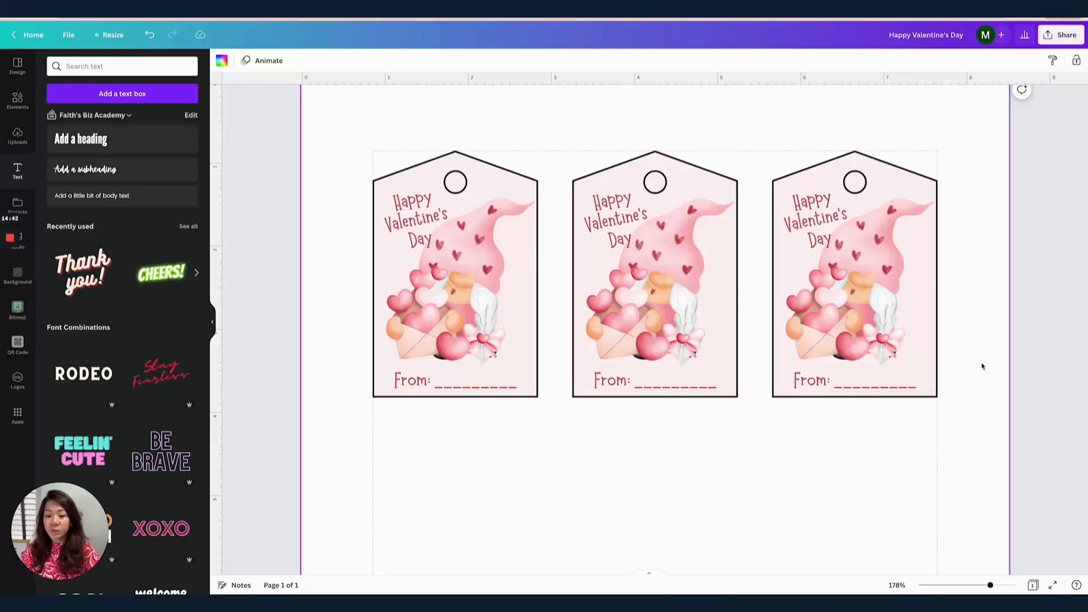
- Duplicate the first pink tag and place the copy below it as the start of a second row, aligned with the margin
scroll(941, 281, "down", 1)
left_click_drag(978, 382, 731, 356)
left_click(399, 149)
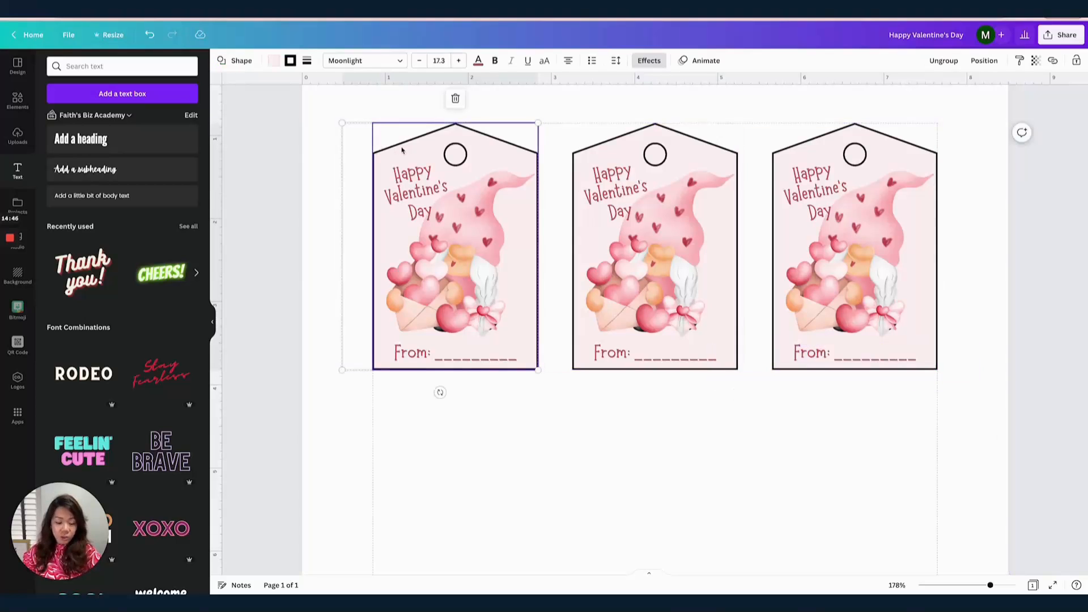
key("super+d")
left_click_drag(430, 174, 437, 376)
scroll(508, 252, "down", 2)
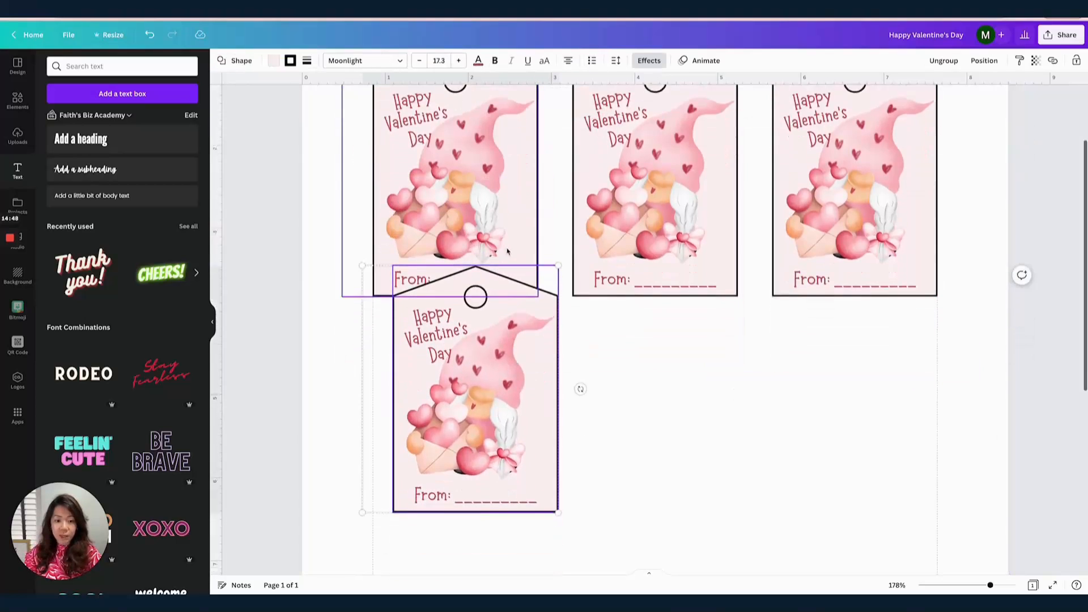
scroll(508, 251, "down", 3)
scroll(507, 251, "up", 1)
left_click_drag(484, 232, 462, 299)
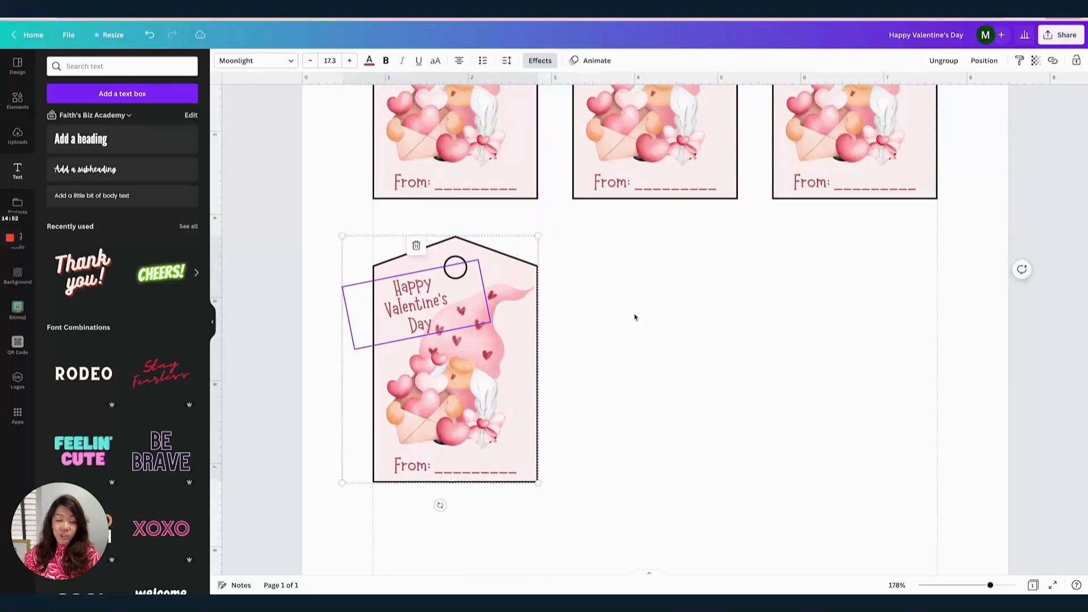
scroll(636, 300, "down", 2)
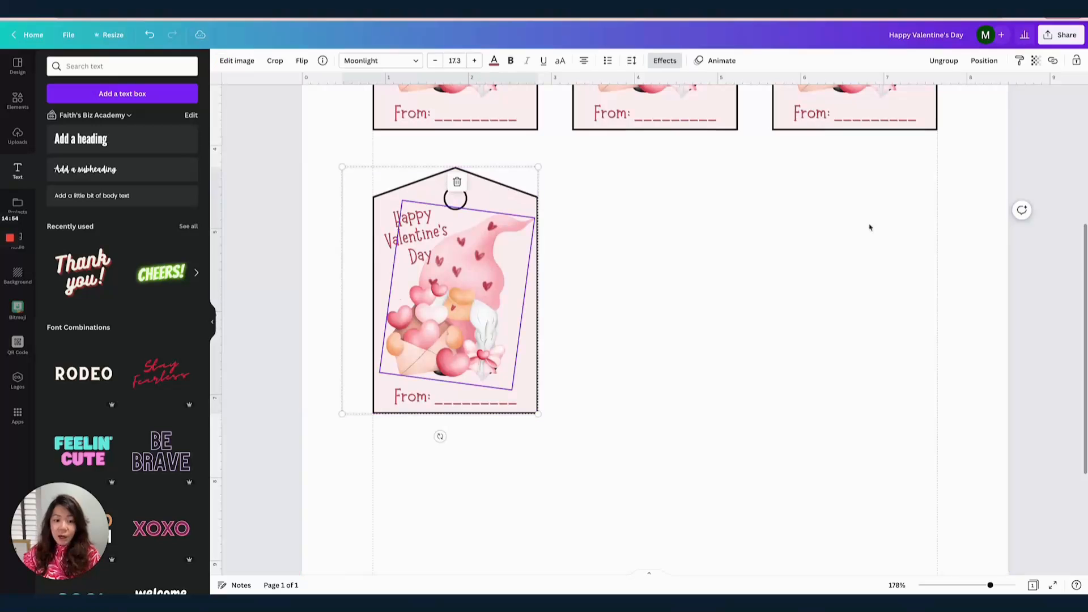
- Ungroup the second-row tag and delete its pink gnome illustration
left_click(945, 62)
left_click(775, 244)
left_click(404, 321)
key("Delete")
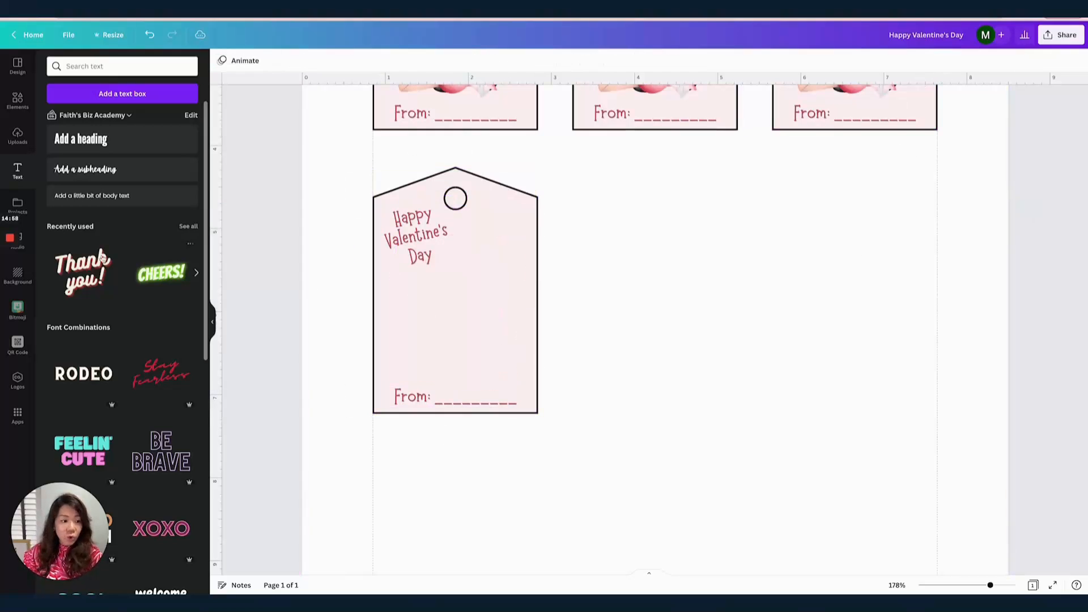
- Insert the uploaded gnome with striped purple hat and heart balloons, and shrink it to fit inside the empty second-row tag
left_click(17, 136)
scroll(107, 193, "down", 5)
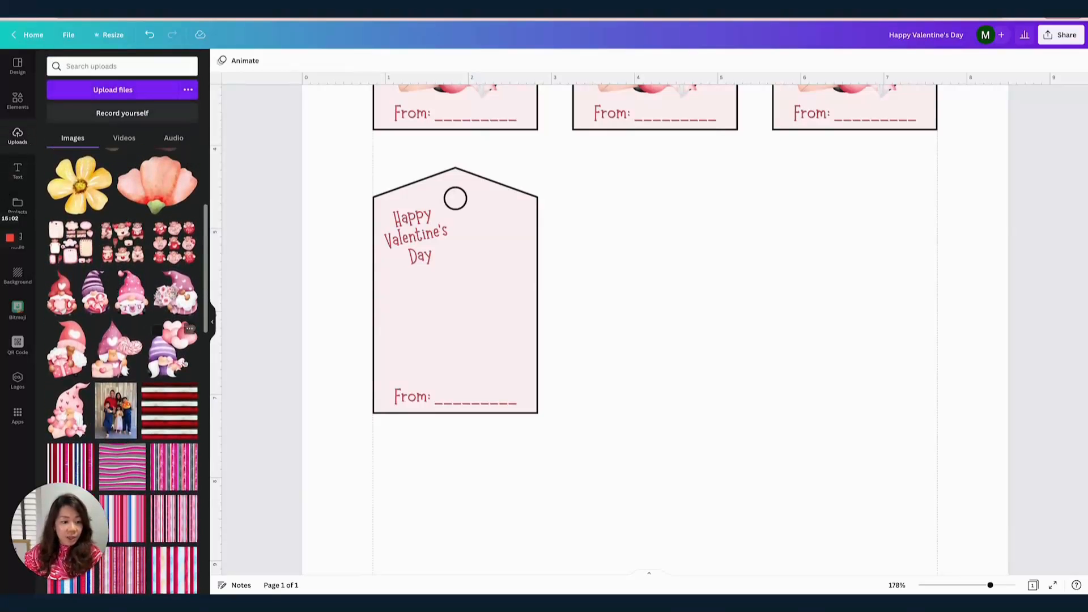
left_click(170, 349)
left_click_drag(630, 198, 579, 294)
left_click_drag(358, 120, 665, 403)
left_click_drag(782, 527, 571, 287)
left_click_drag(670, 476, 553, 342)
left_click_drag(517, 237, 481, 279)
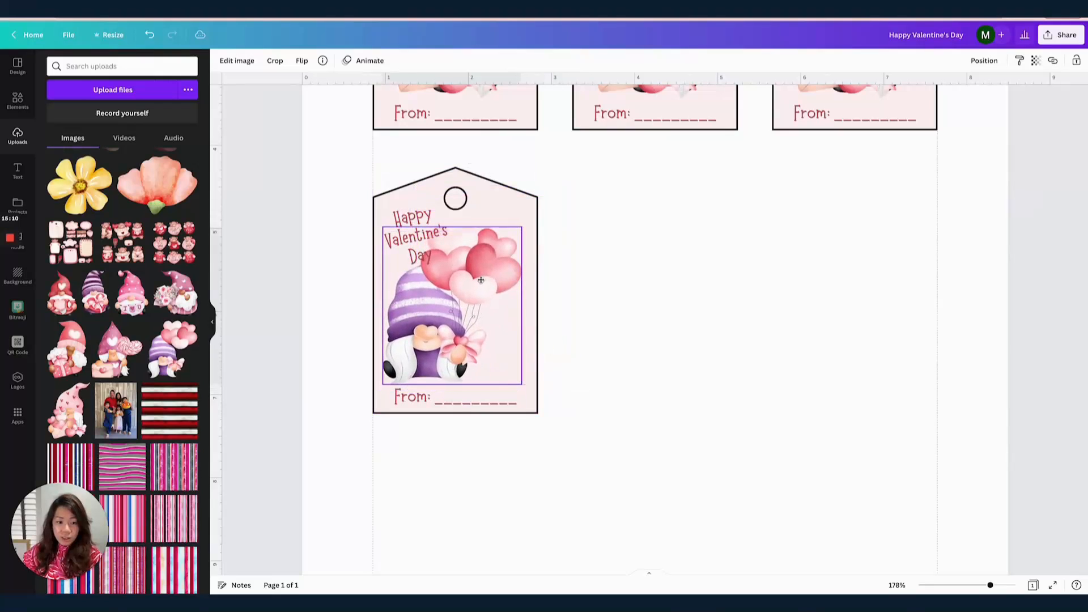
- Tilt the purple gnome slightly and enlarge it a little within the tag
left_click_drag(453, 406, 461, 406)
left_click_drag(463, 368, 463, 365)
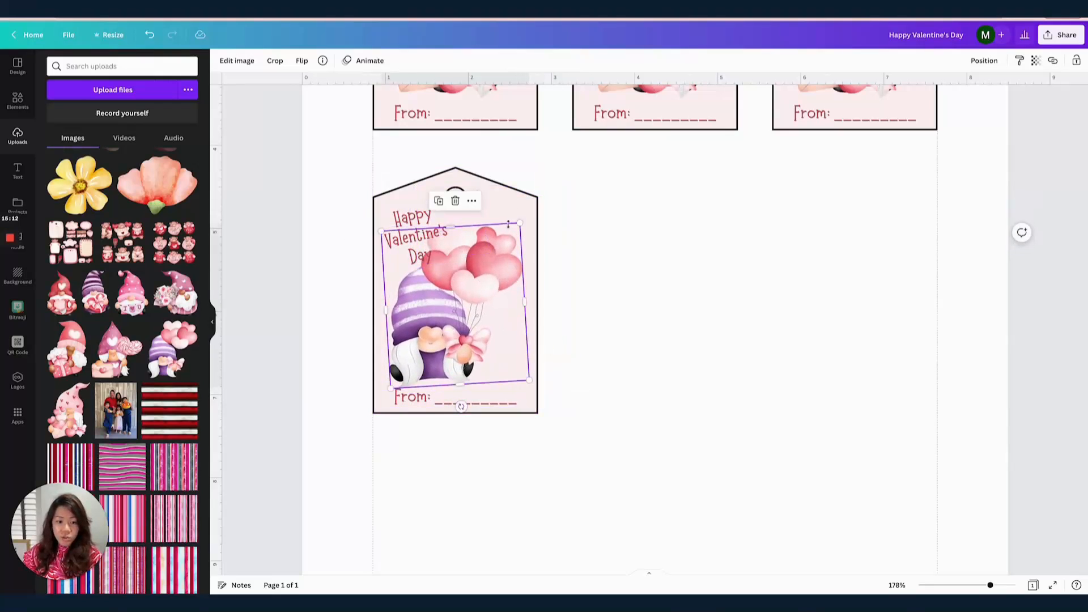
left_click_drag(520, 223, 528, 213)
left_click(578, 230)
- Move the Happy Valentine's Day greeting below the heart balloons and colour its text black
left_click_drag(408, 227, 488, 283)
left_click(369, 60)
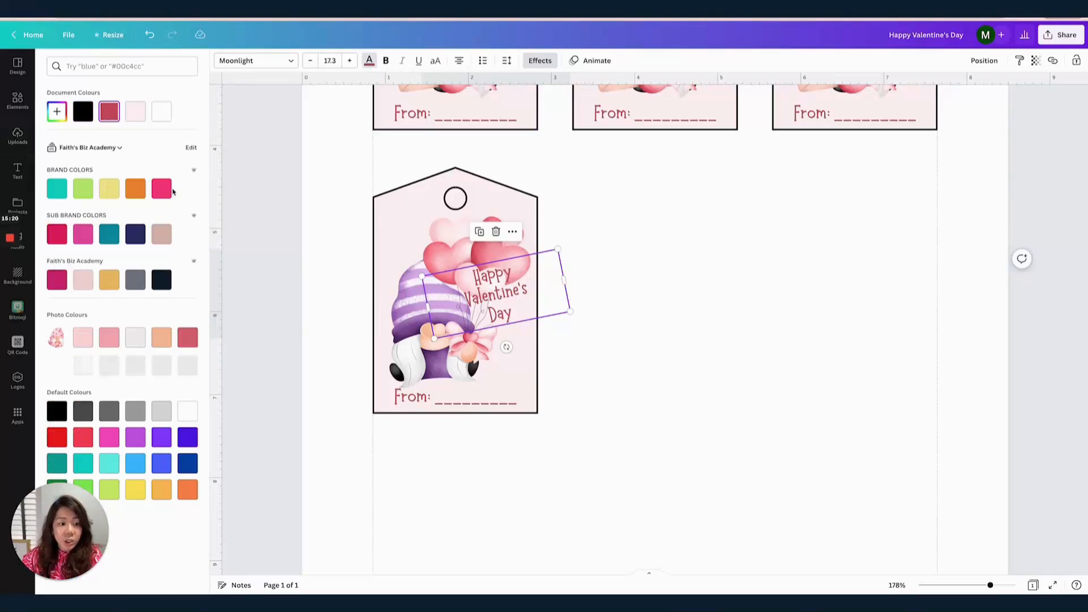
left_click(82, 111)
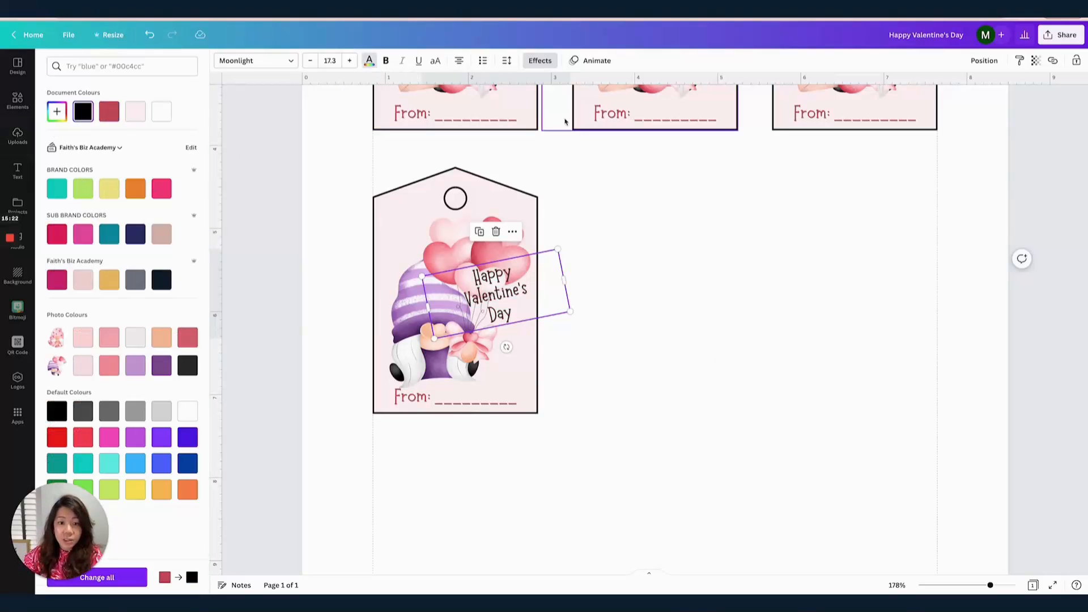
mouse_move(504, 290)
left_mouse_down()
mouse_move(512, 309)
mouse_move(494, 291)
left_mouse_up()
- Fine-tune the purple gnome's rotation and position, and nudge the greeting slightly upward
left_click(456, 246)
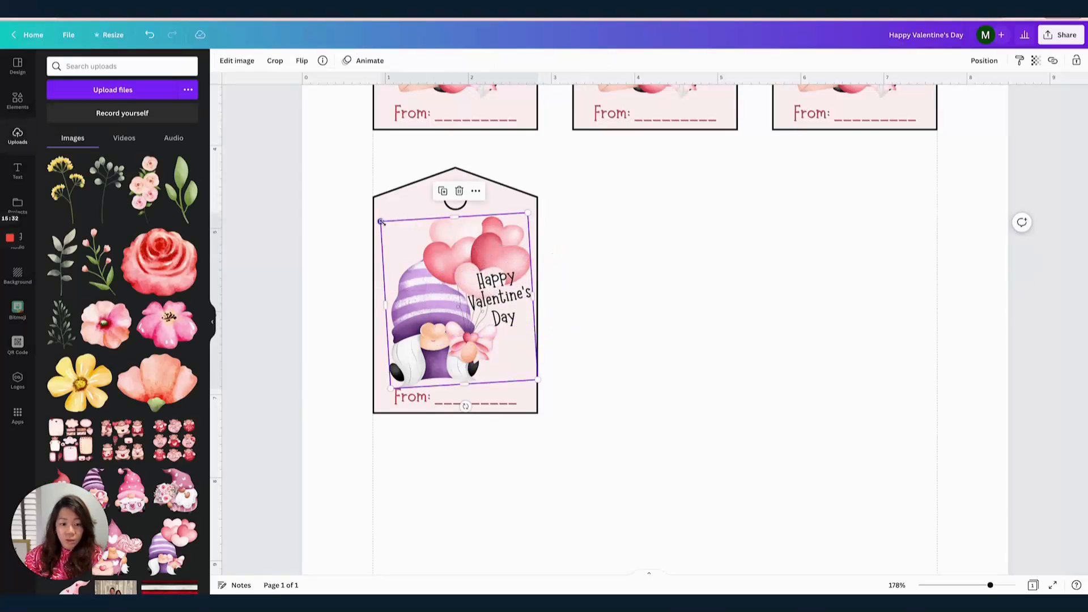
left_click_drag(465, 405, 469, 405)
left_click_drag(448, 323, 444, 319)
left_click(618, 251)
left_click_drag(506, 280, 505, 274)
left_click(627, 309)
- Change the text colour of the purple gnome tag's From: line to black
left_click(457, 403)
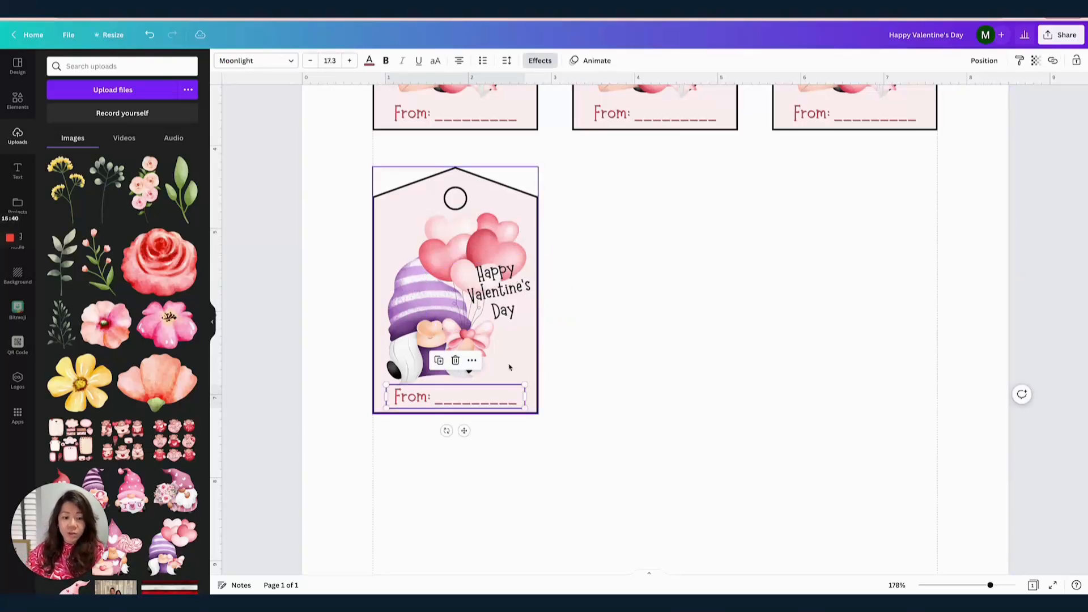
left_click(518, 308)
left_click(485, 393)
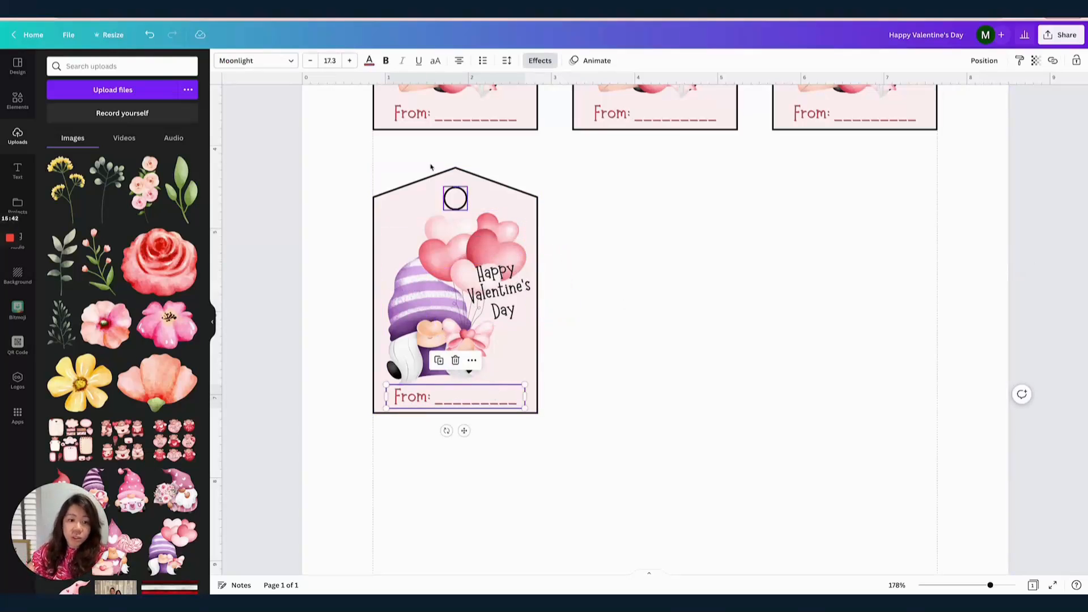
left_click(369, 61)
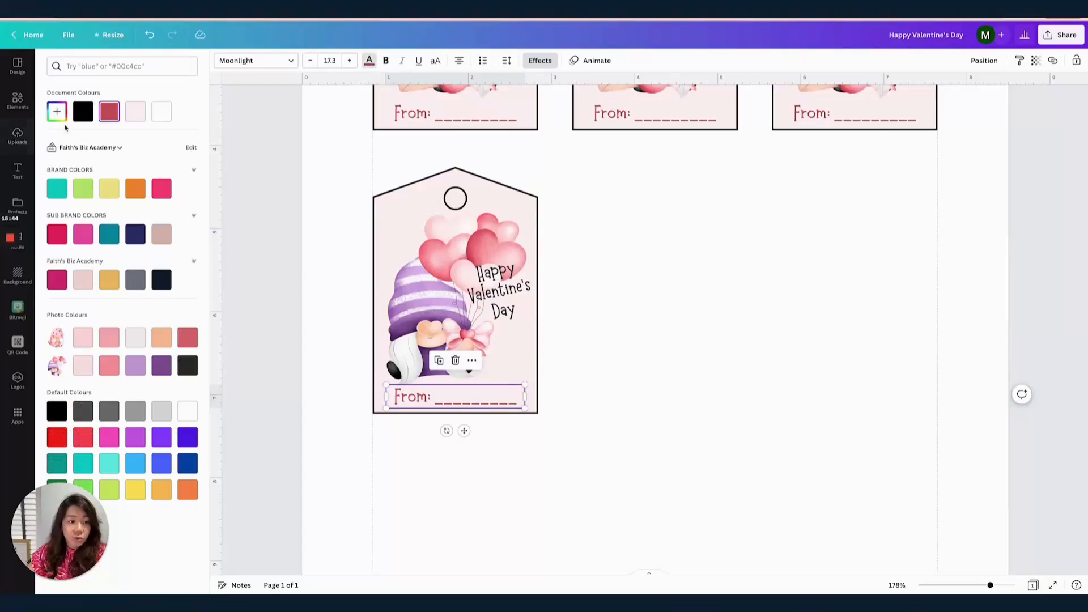
left_click(90, 116)
left_click(661, 333)
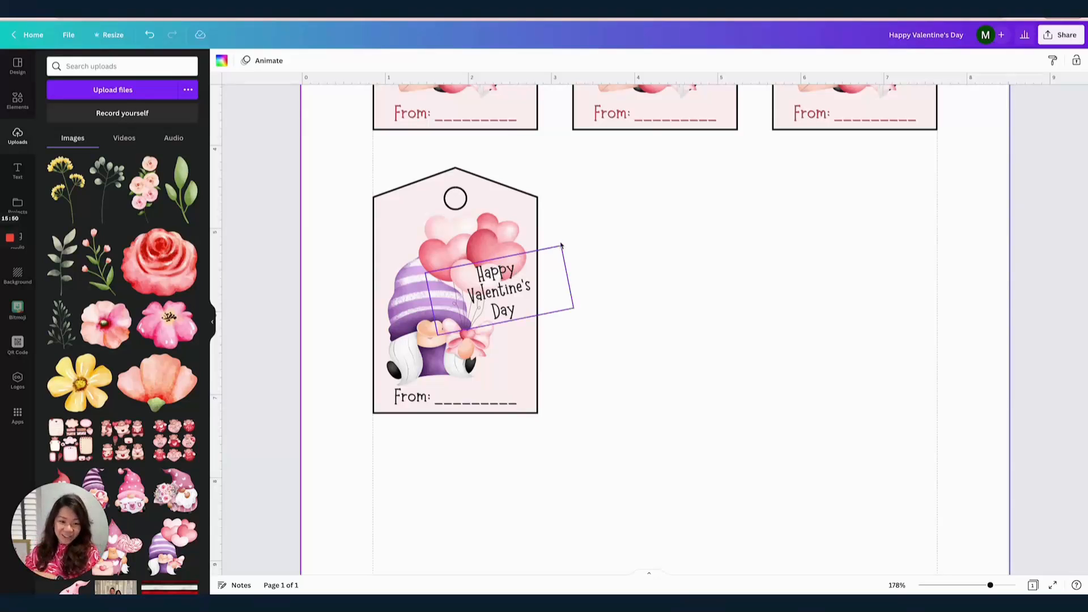
- Fill the second-row tag's shape with a light purple sampled from the gnome's striped hat
left_click(454, 180)
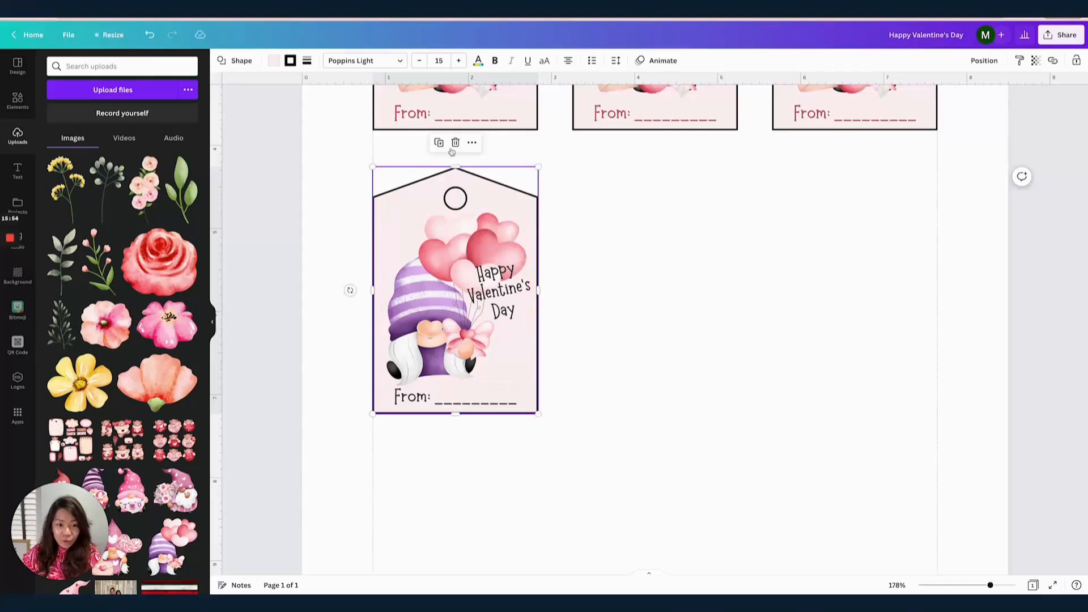
left_click(276, 63)
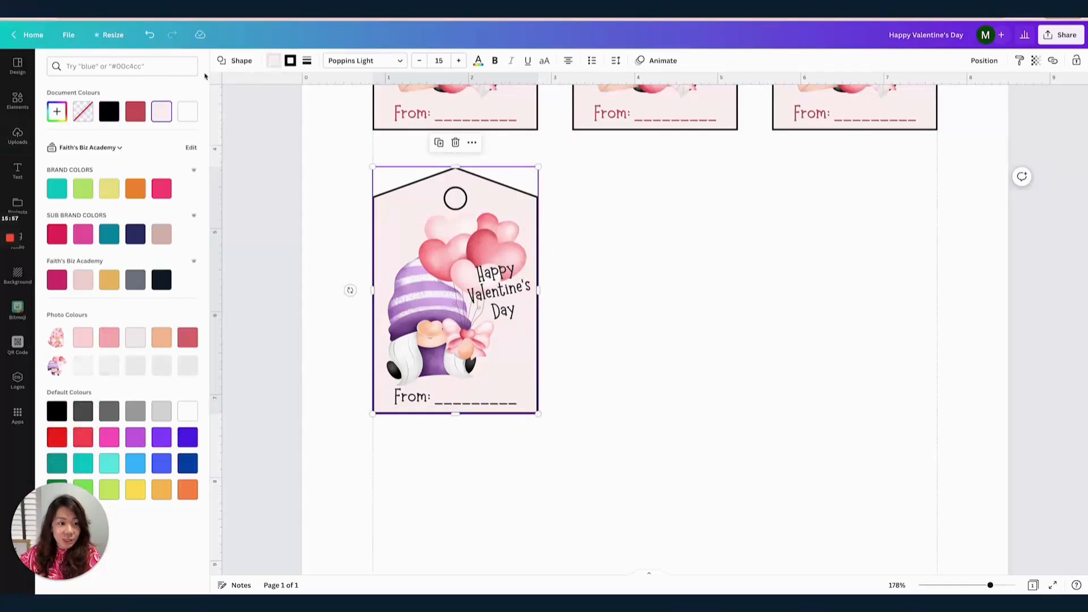
left_click(57, 111)
left_click(176, 214)
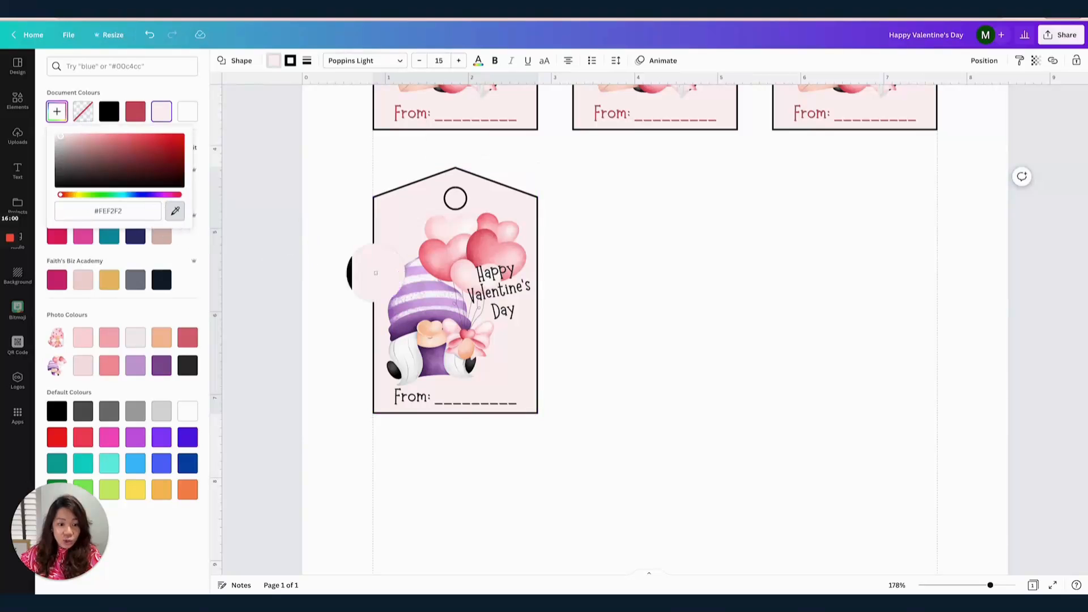
left_click(412, 279)
left_click(631, 289)
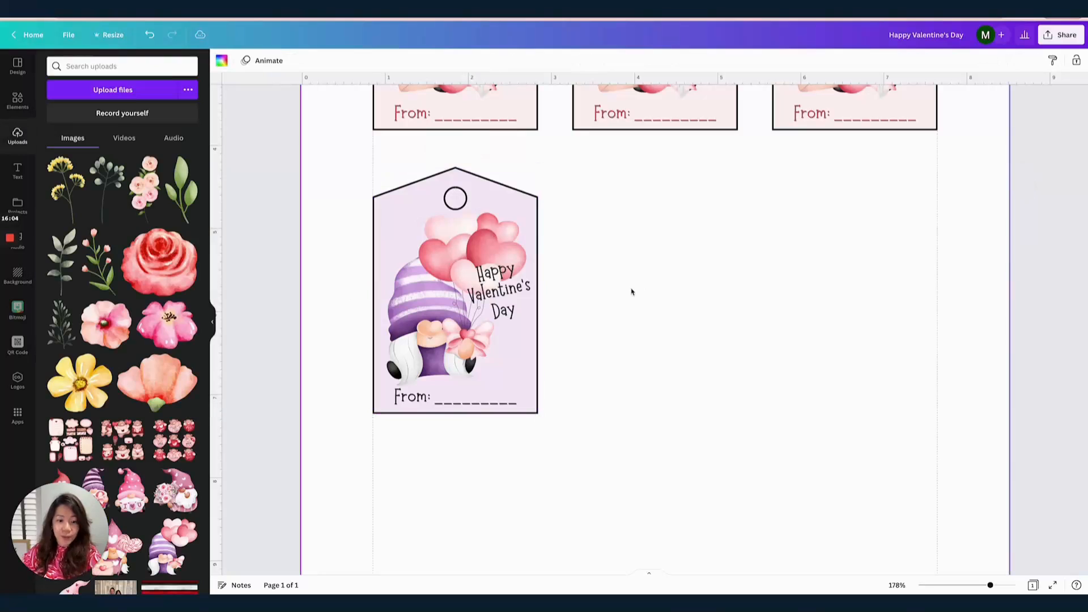
- Group all elements of the purple tag and place two duplicates beside it to complete the second row
left_click_drag(638, 453, 348, 170)
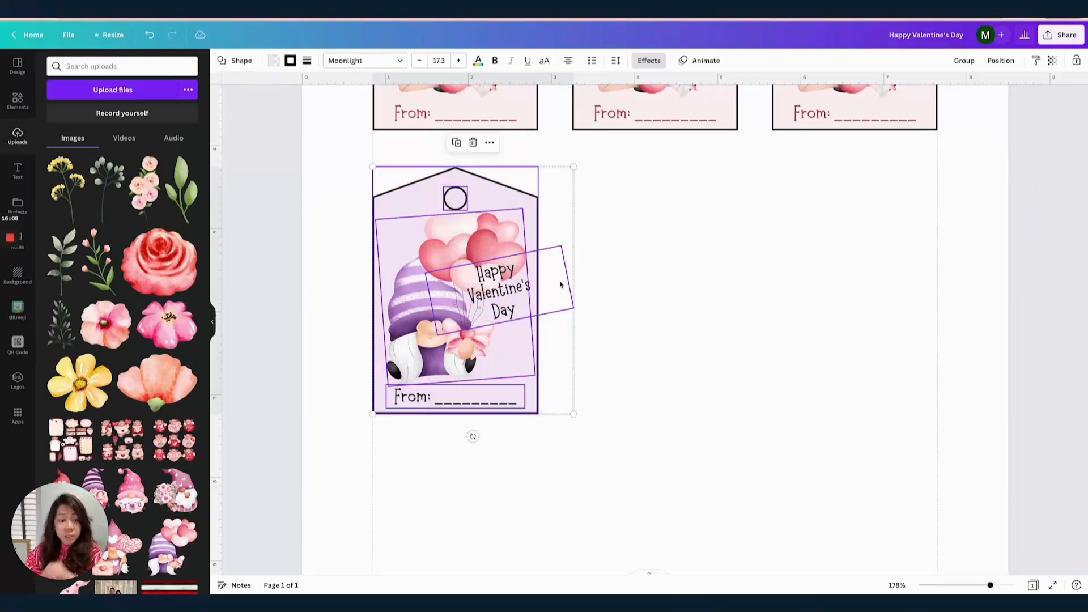
left_click(963, 60)
key("ctrl+d")
left_click_drag(484, 275, 669, 262)
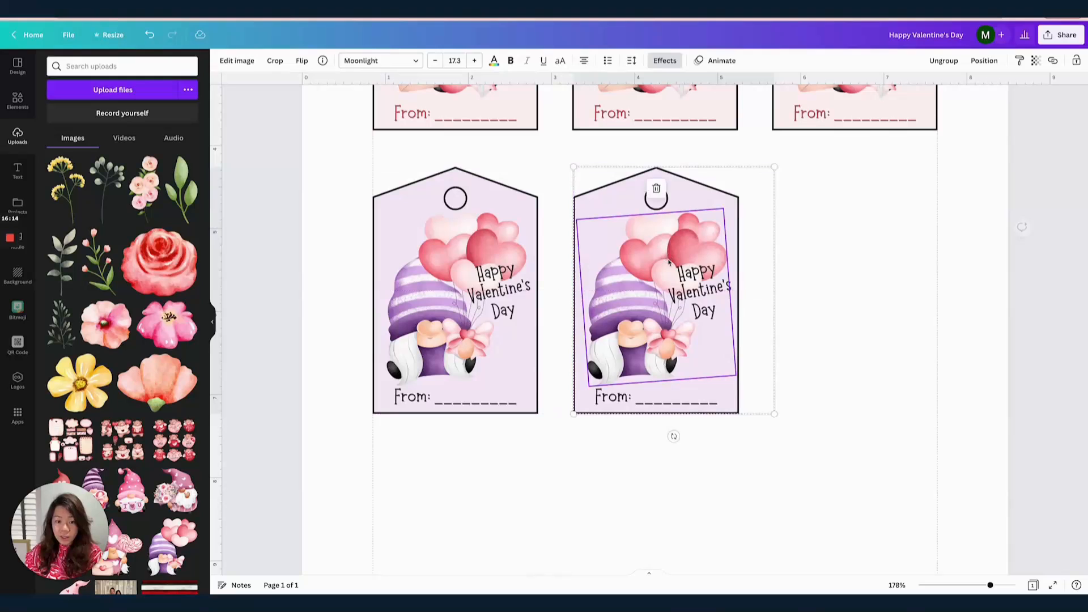
key("ctrl+d")
left_click_drag(899, 296, 874, 314)
left_click(957, 485)
- Space the three purple tags evenly in the horizontal direction
left_click_drag(986, 444, 471, 268)
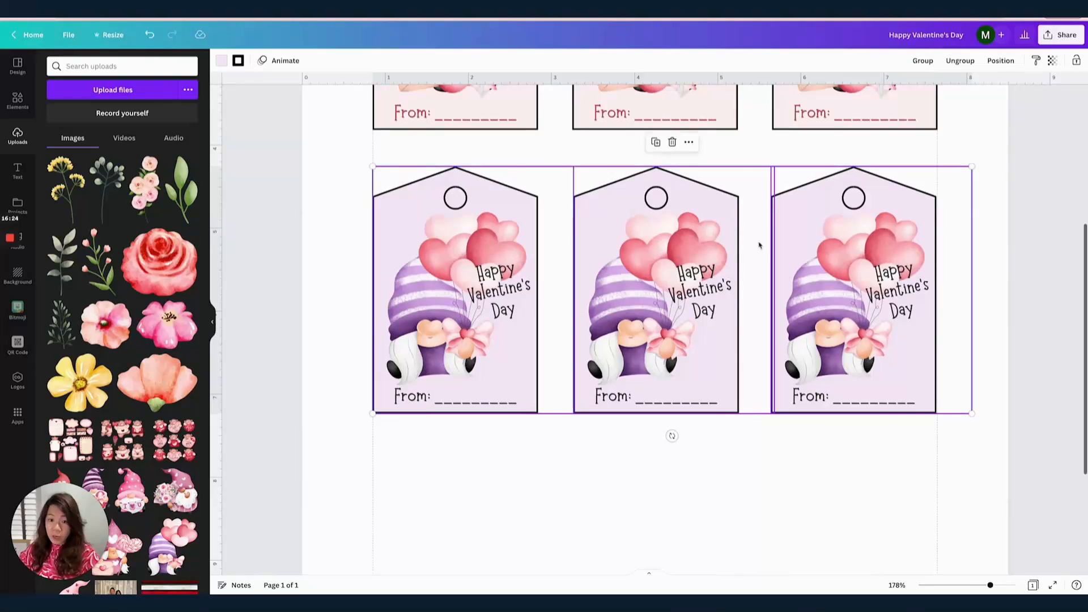
left_click(1004, 61)
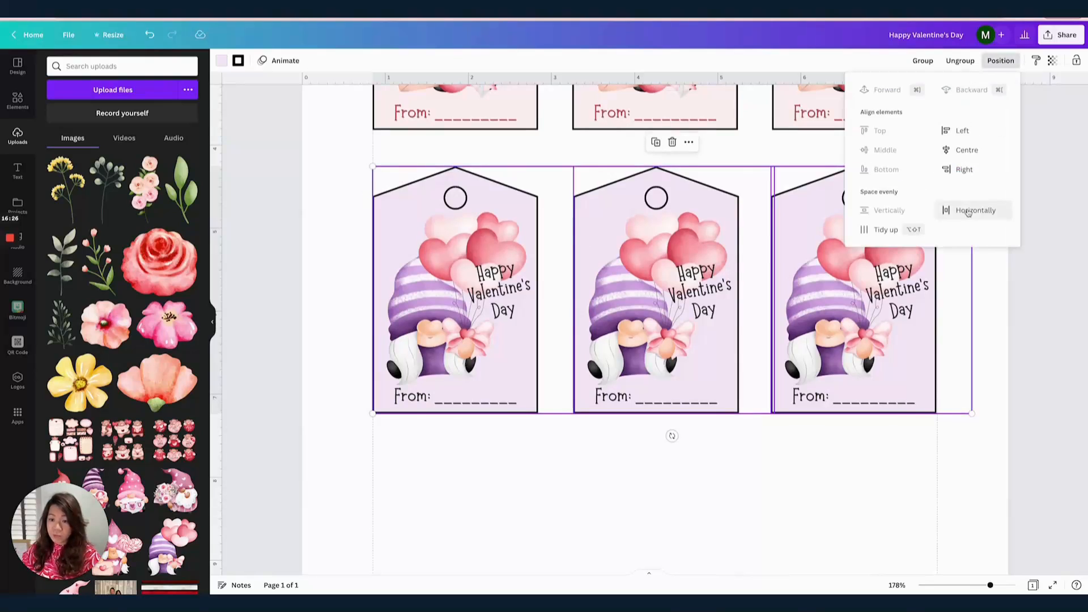
left_click(963, 211)
left_click(889, 443)
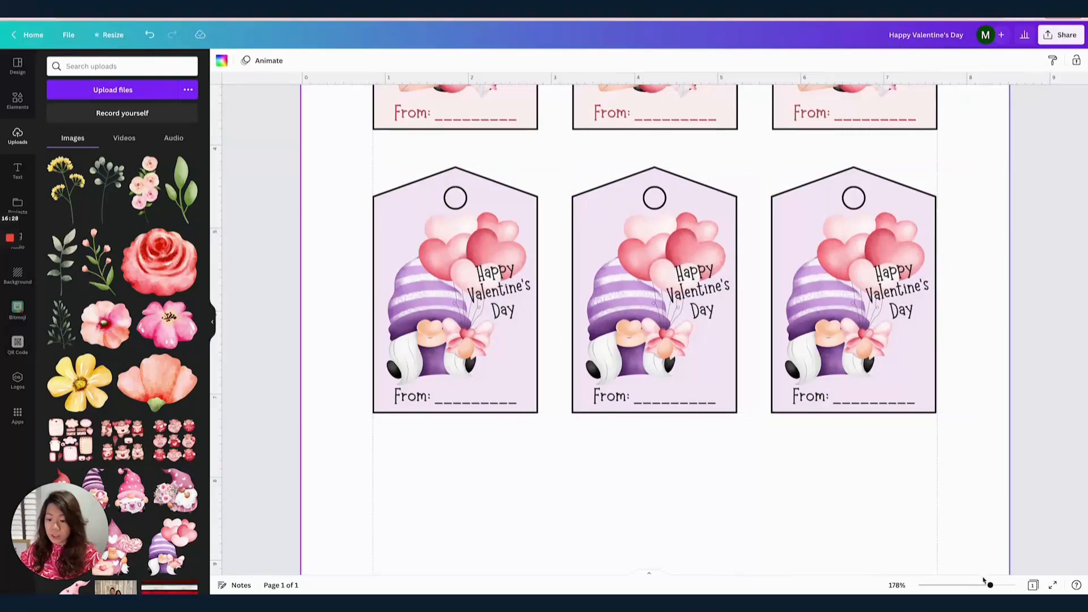
- Duplicate the first purple tag and place the copy below it at the bottom margin to start a third row
left_click_drag(989, 585, 968, 585)
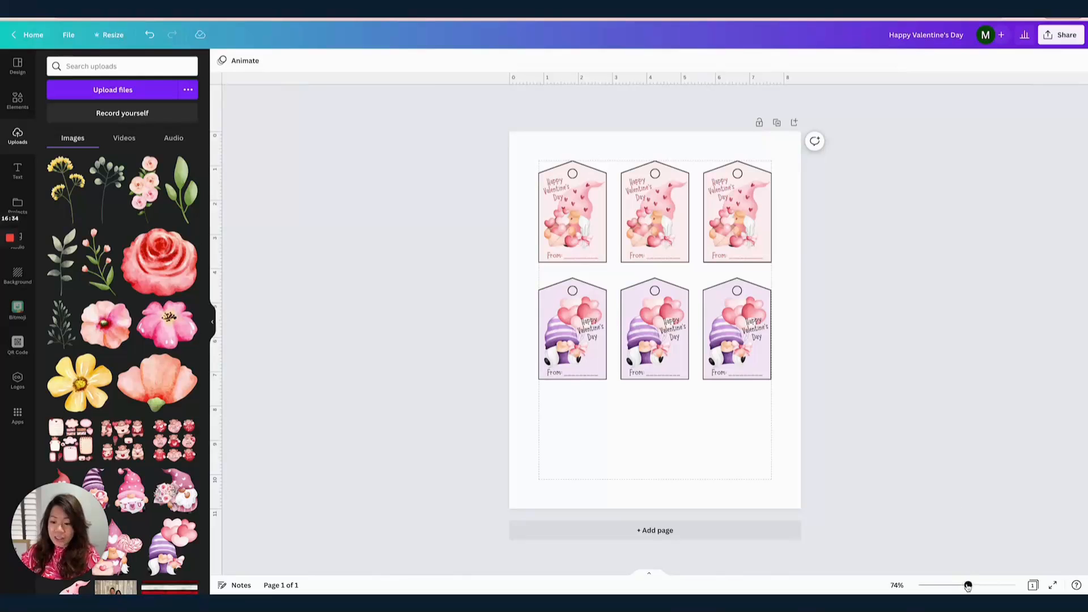
left_click_drag(968, 585, 979, 585)
scroll(804, 508, "down", 2)
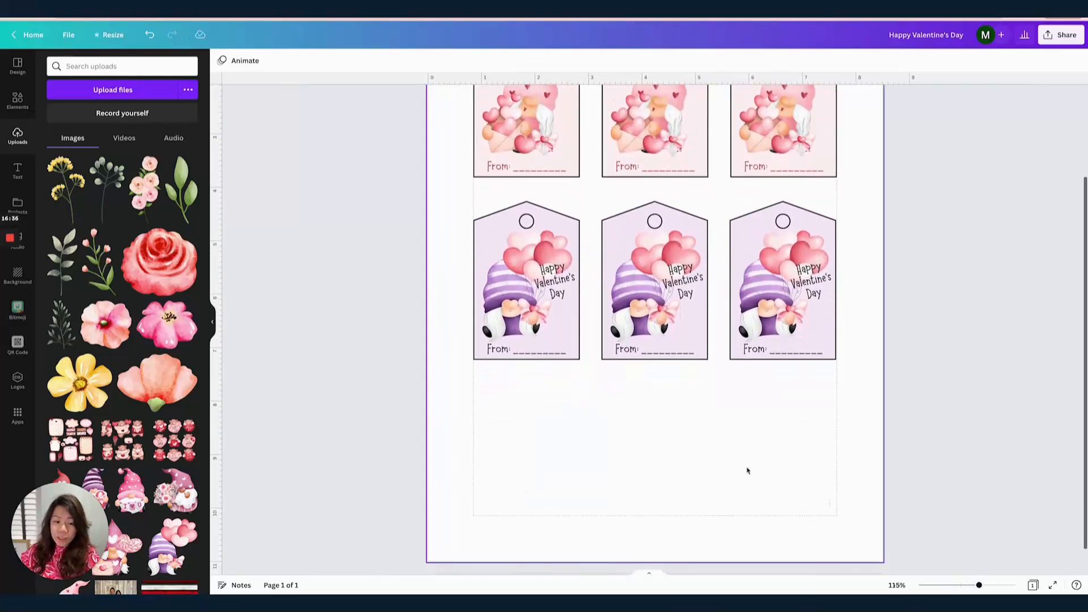
left_click_drag(451, 199, 534, 342)
key("super+d")
left_click_drag(537, 270, 527, 414)
- Move the row of three purple tags slightly upward, closer to the pink row
left_click_drag(957, 307, 567, 255)
left_click_drag(681, 271, 682, 262)
left_click(609, 420)
- Ungroup the third-row tag and delete its balloon gnome illustration
left_click(524, 406)
left_click(653, 426)
left_click(568, 413)
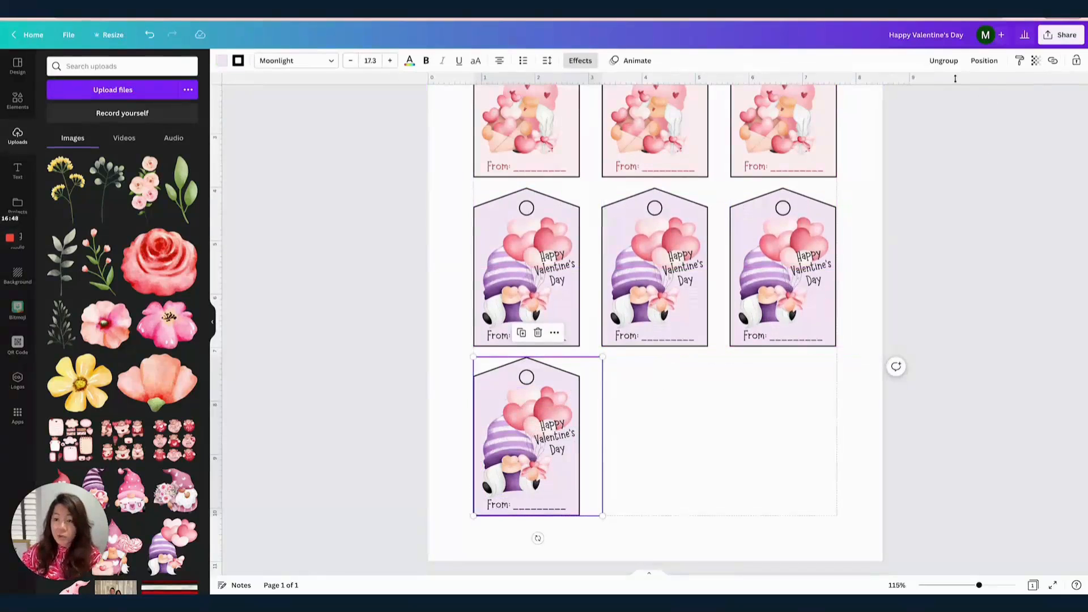
left_click(942, 62)
left_click_drag(979, 585, 985, 586)
scroll(704, 413, "down", 2)
left_click(704, 411)
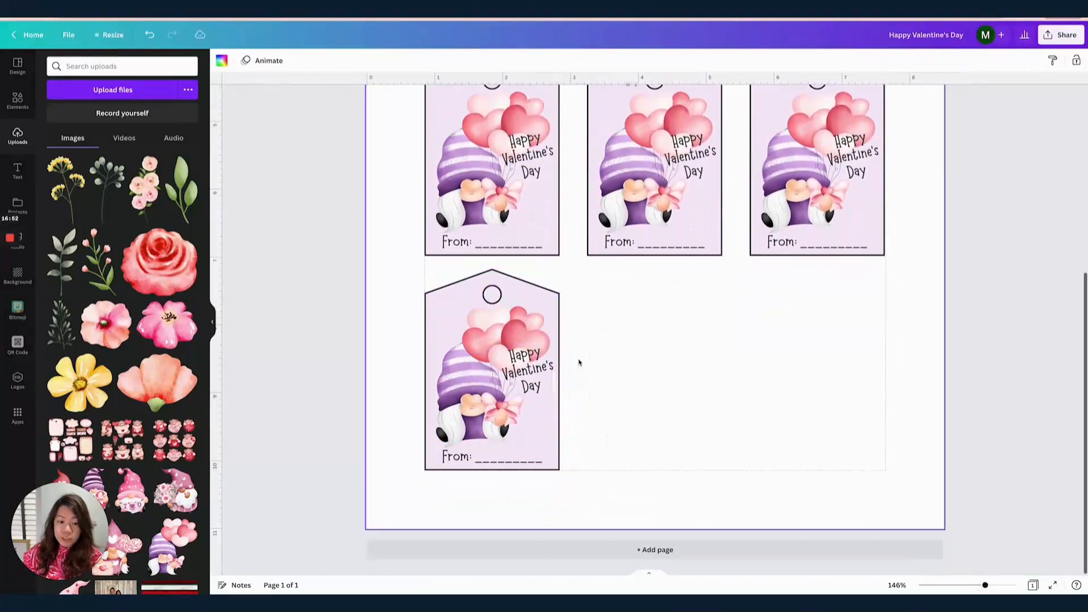
left_click(502, 331)
key("Delete")
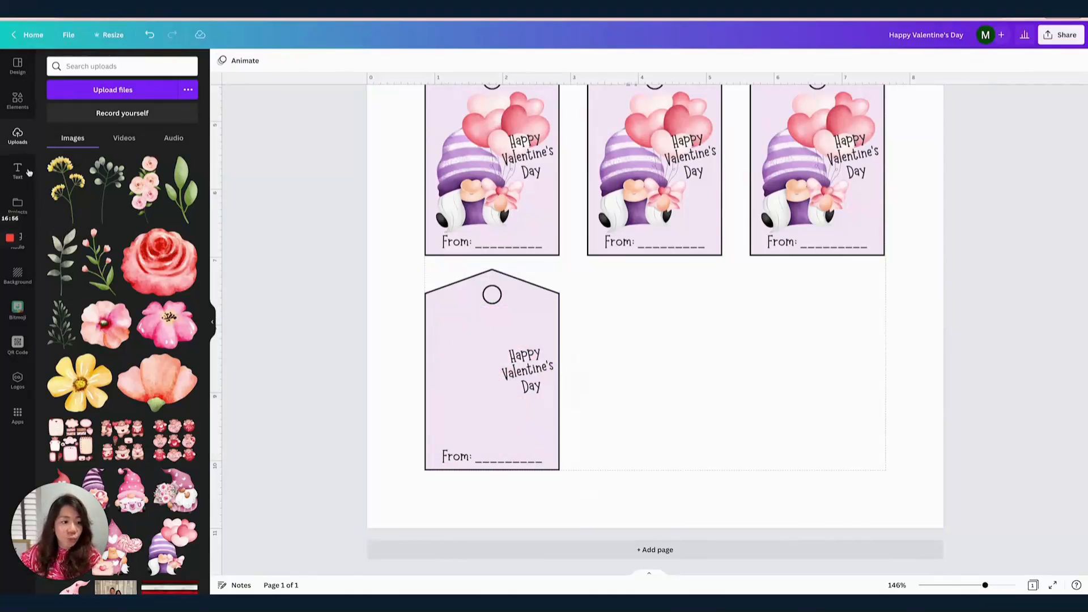
- Add the uploaded image of the pink gnome holding a rose bouquet and scale it down onto the third-row tag
scroll(104, 248, "down", 3)
scroll(105, 248, "up", 1)
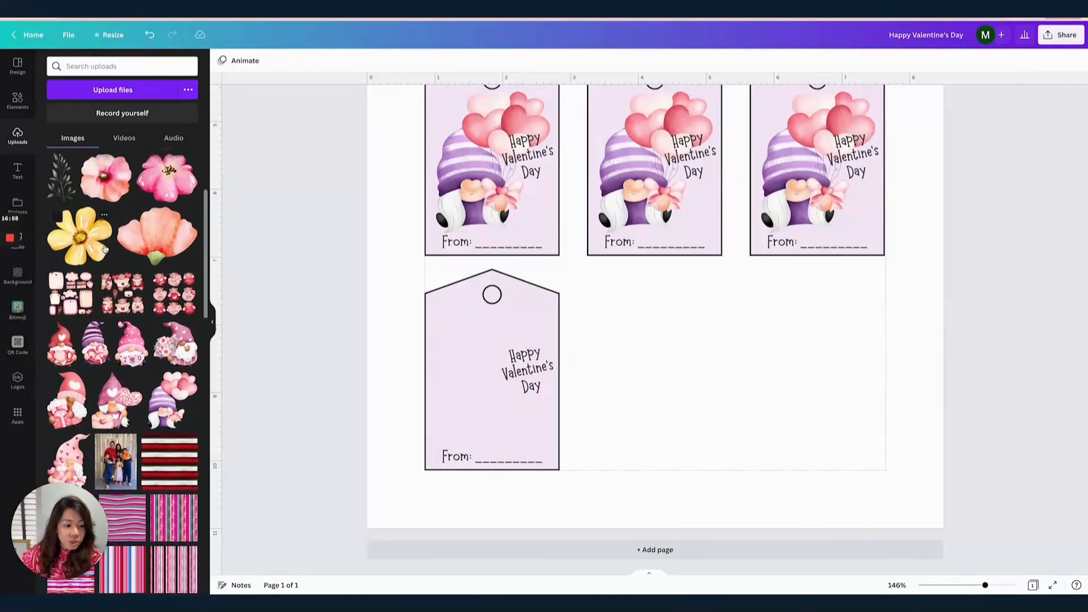
left_click(179, 367)
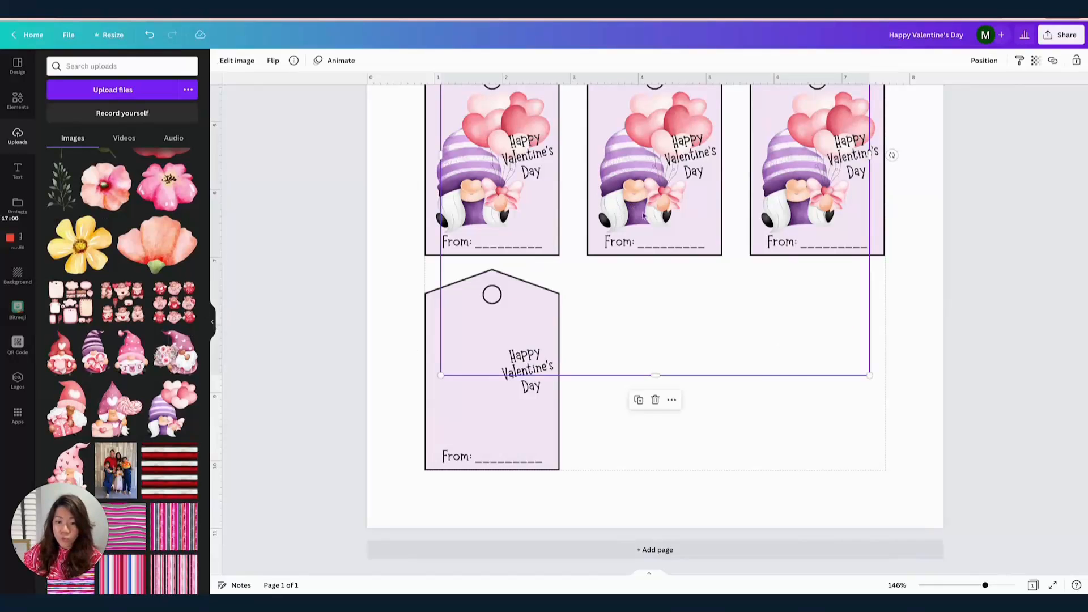
left_click_drag(656, 224, 581, 398)
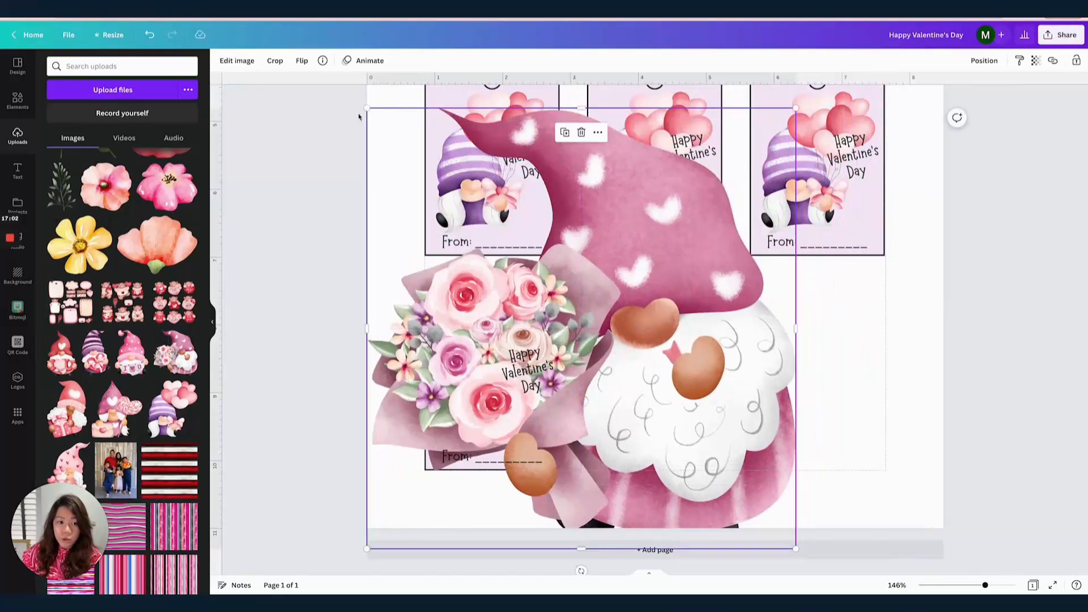
left_click_drag(367, 107, 469, 331)
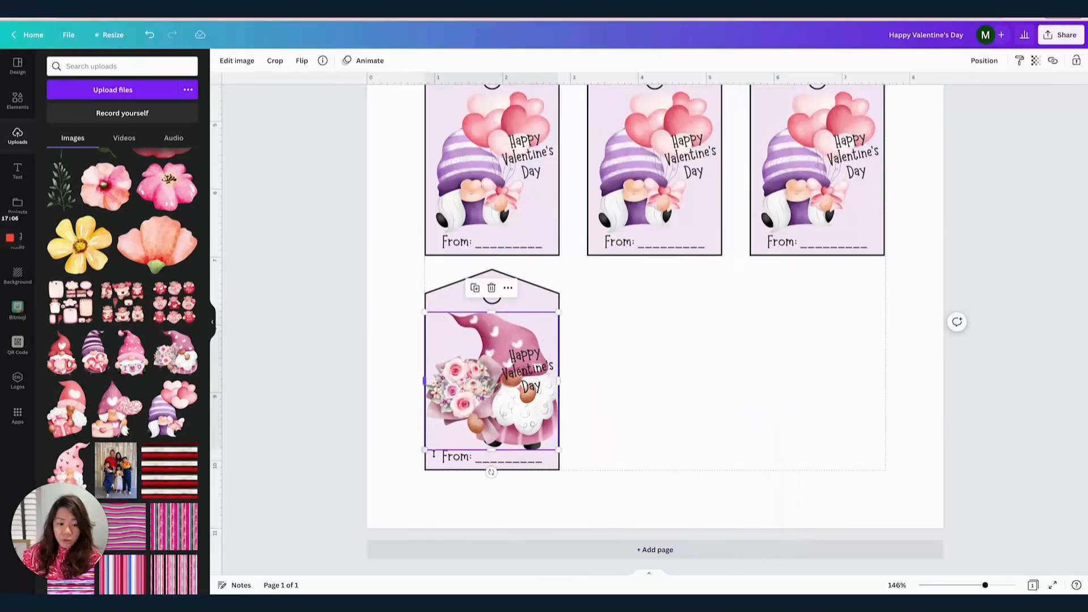
- Move the greeting to the tag's upper left and slightly shrink, tilt and position the bouquet gnome to fit inside the tag
left_click_drag(524, 371, 453, 321)
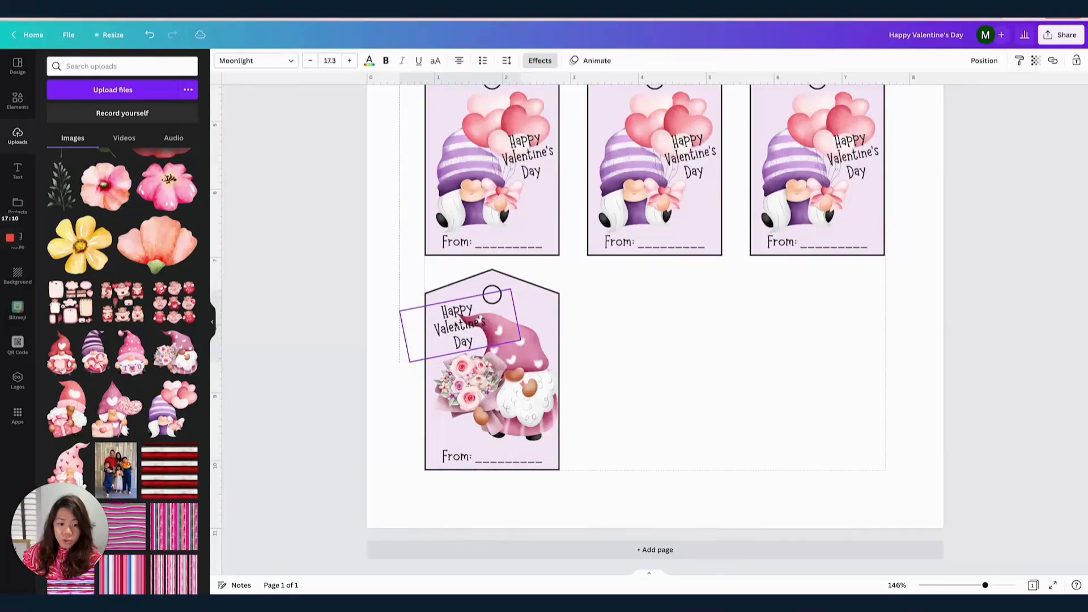
left_click_drag(528, 392, 525, 397)
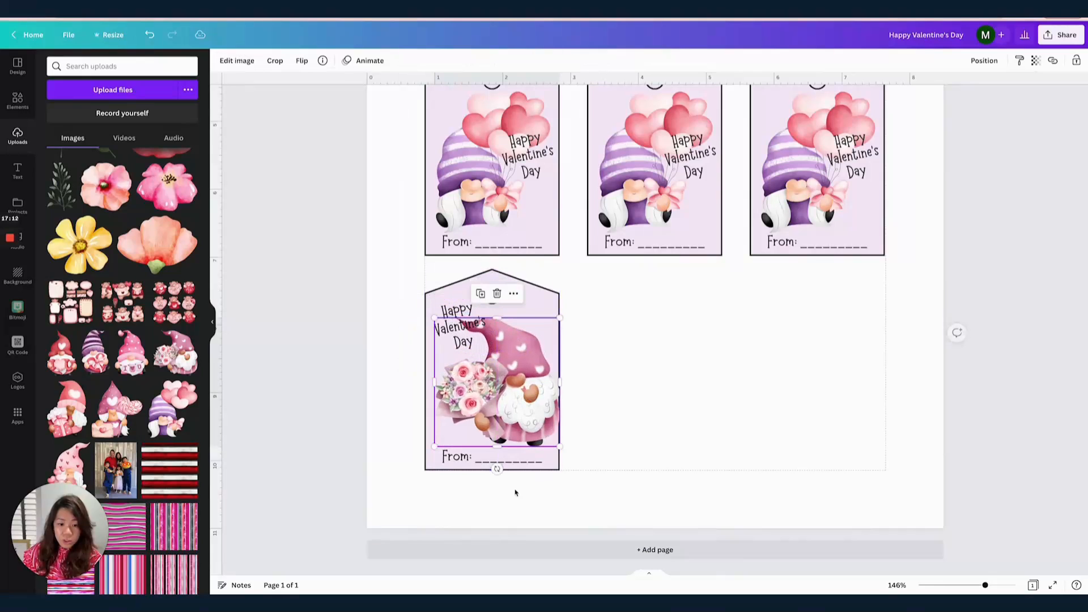
mouse_move(493, 464)
left_mouse_down()
mouse_move(477, 469)
mouse_move(501, 470)
left_mouse_up()
left_click_drag(558, 315, 551, 322)
left_click_drag(521, 362, 520, 361)
- Change the third-row tag's greeting to "Happy Valentine!" on a single line
left_click(456, 311)
left_click(445, 331)
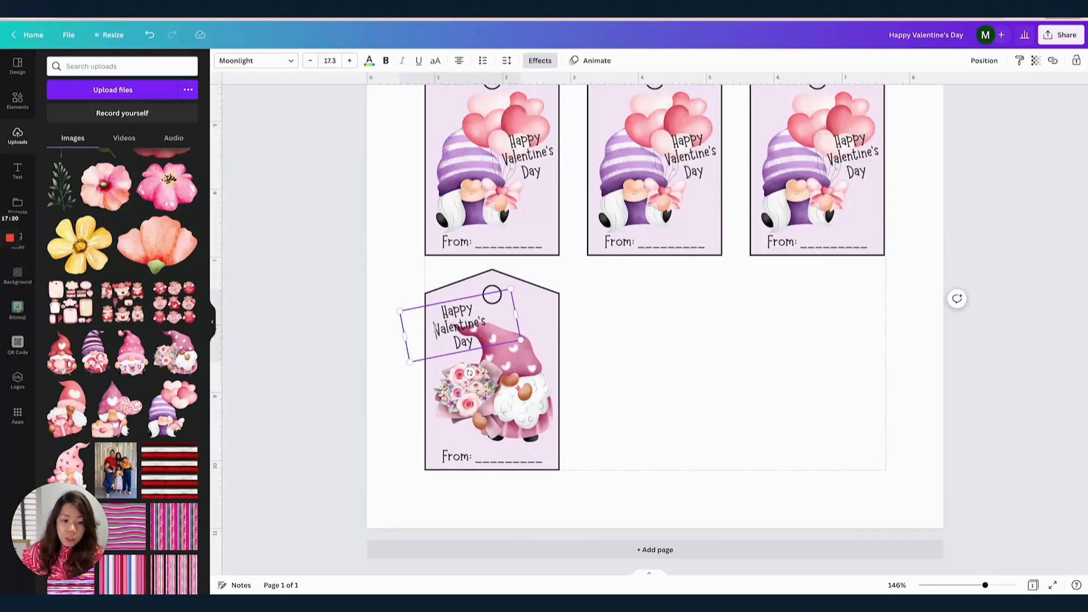
key("BackSpace")
key("BackSpace")
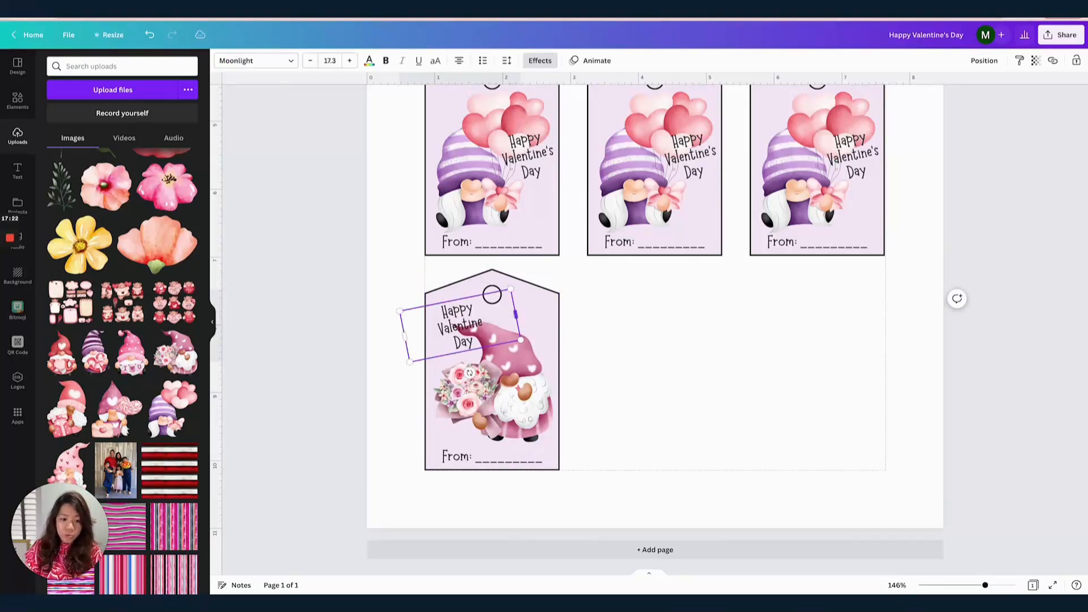
type("'")
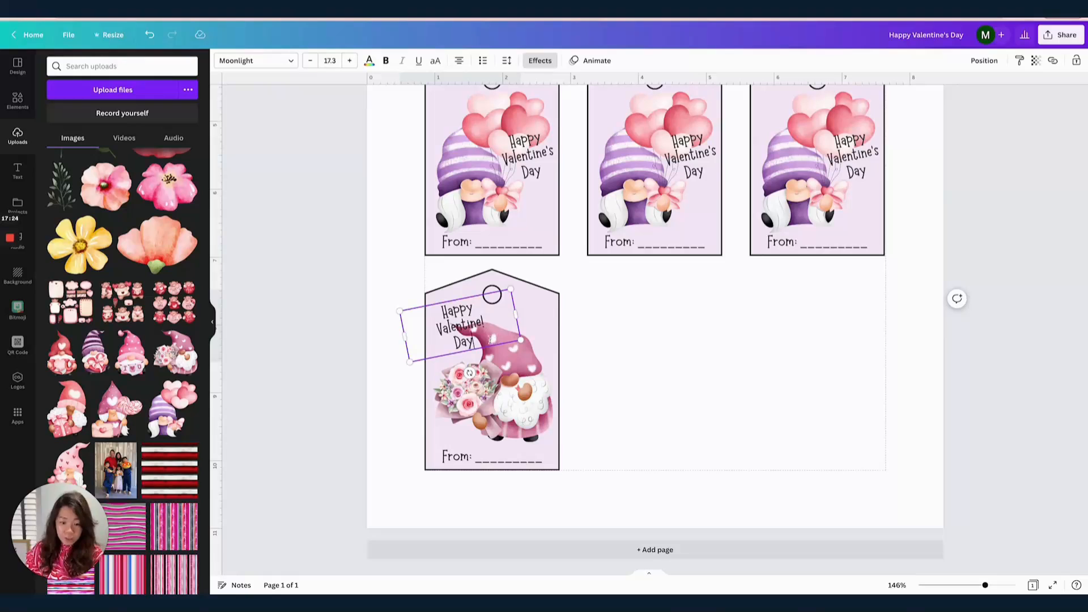
key("BackSpace")
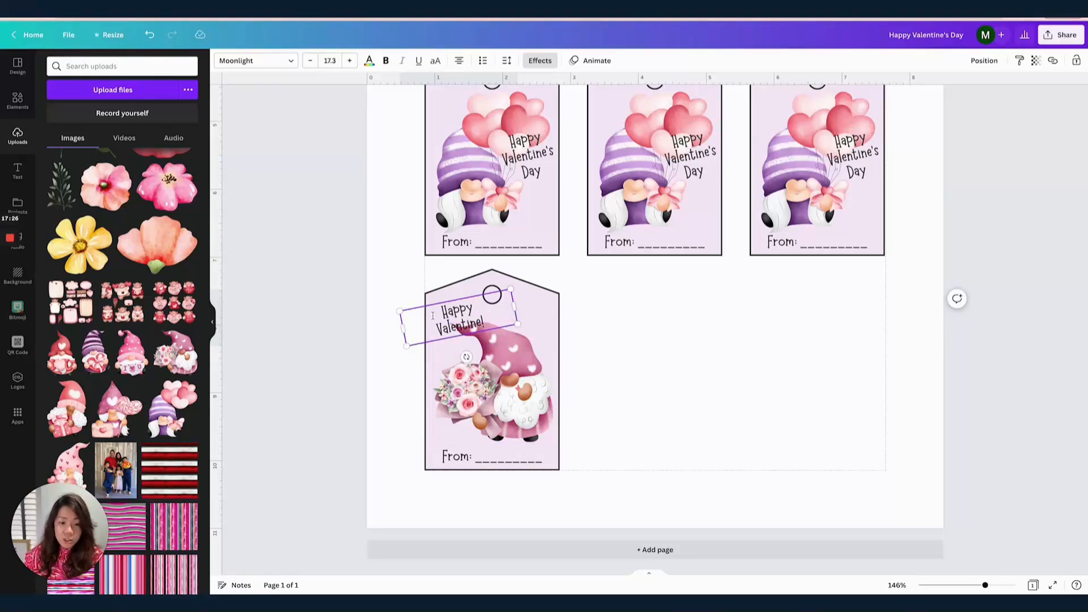
key("BackSpace")
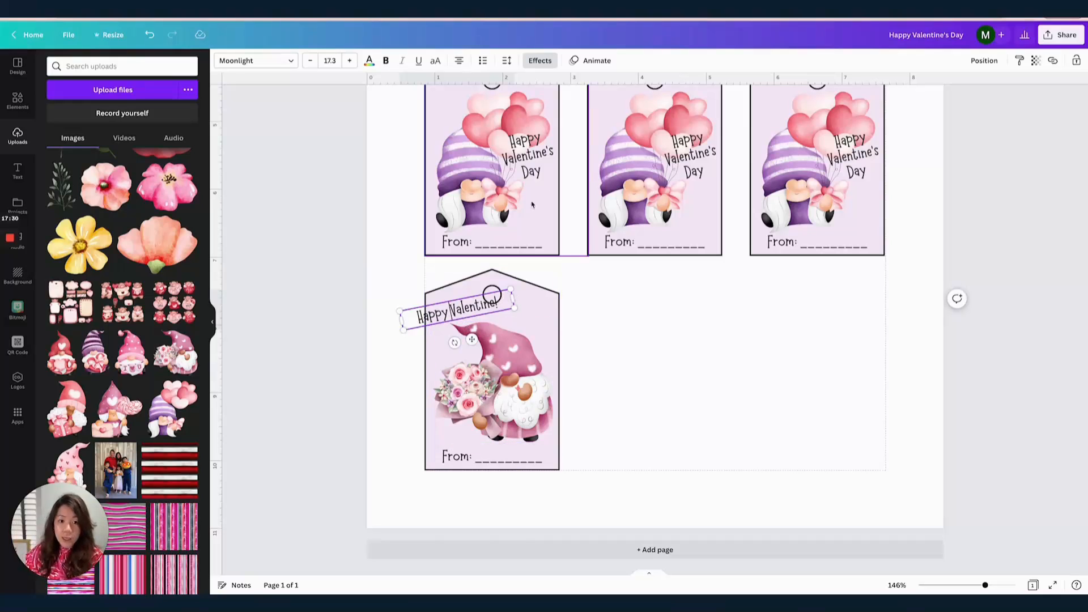
- Curve the "Happy Valentine!" text with a curve value of 52, enlarge it to size 18.9 and tilt it above the gnome's hat
left_click(542, 62)
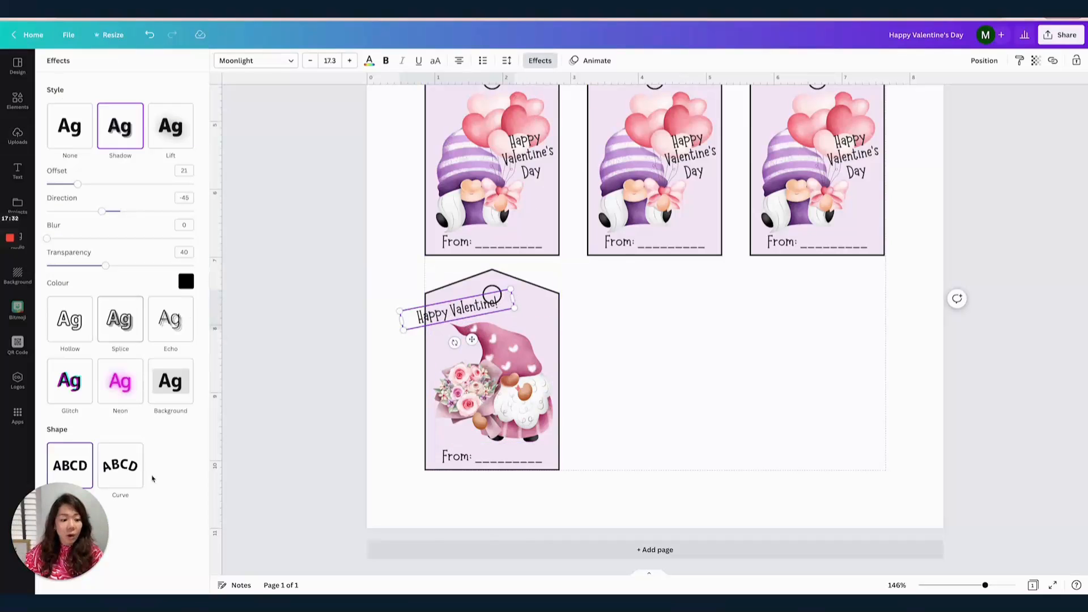
left_click(122, 466)
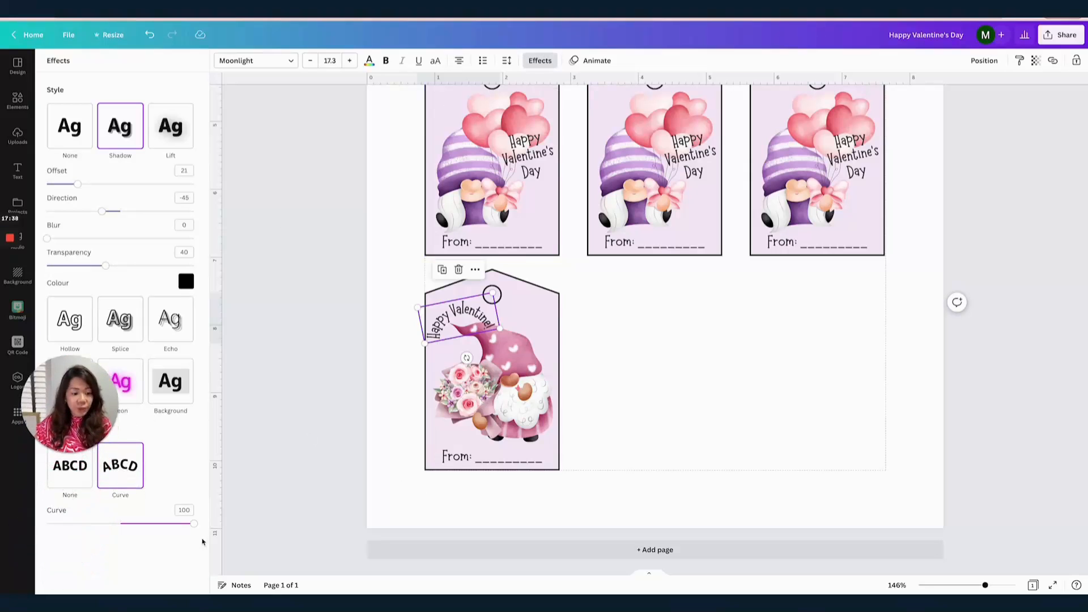
left_click_drag(191, 526, 165, 525)
left_click_drag(503, 321, 513, 323)
left_click_drag(471, 353, 459, 354)
left_click_drag(468, 307, 498, 312)
left_click_drag(490, 360, 485, 360)
left_click_drag(167, 526, 159, 523)
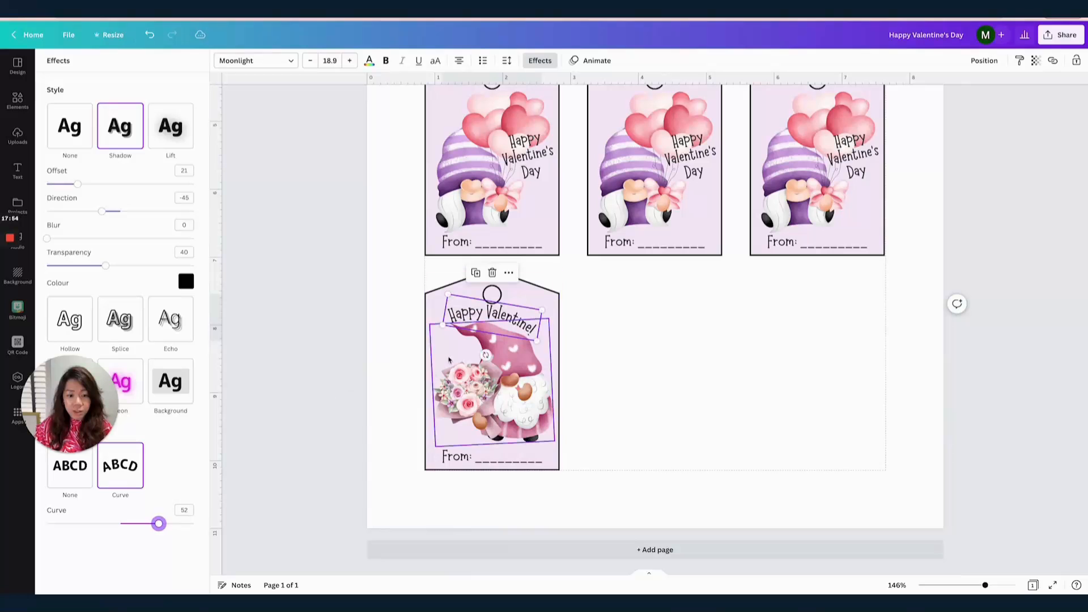
- Fine-tune the placement and tilt of the curved greeting so it follows the gnome's hat below the tag hole
left_click_drag(485, 356, 490, 359)
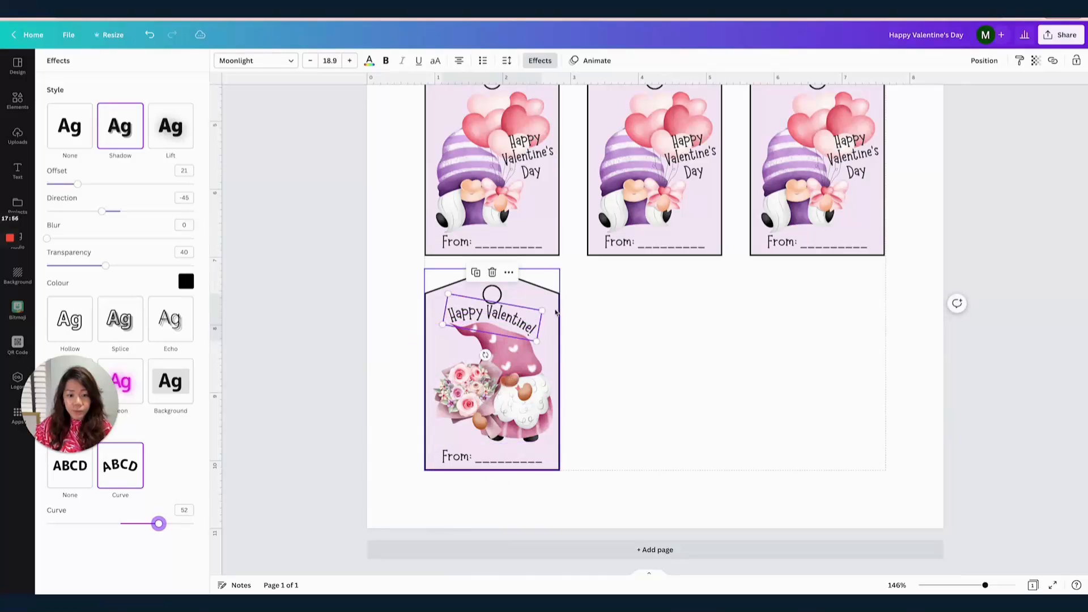
left_click_drag(491, 319, 489, 354)
left_click_drag(515, 319, 502, 360)
left_click(624, 354)
left_click(623, 354)
left_click(533, 321)
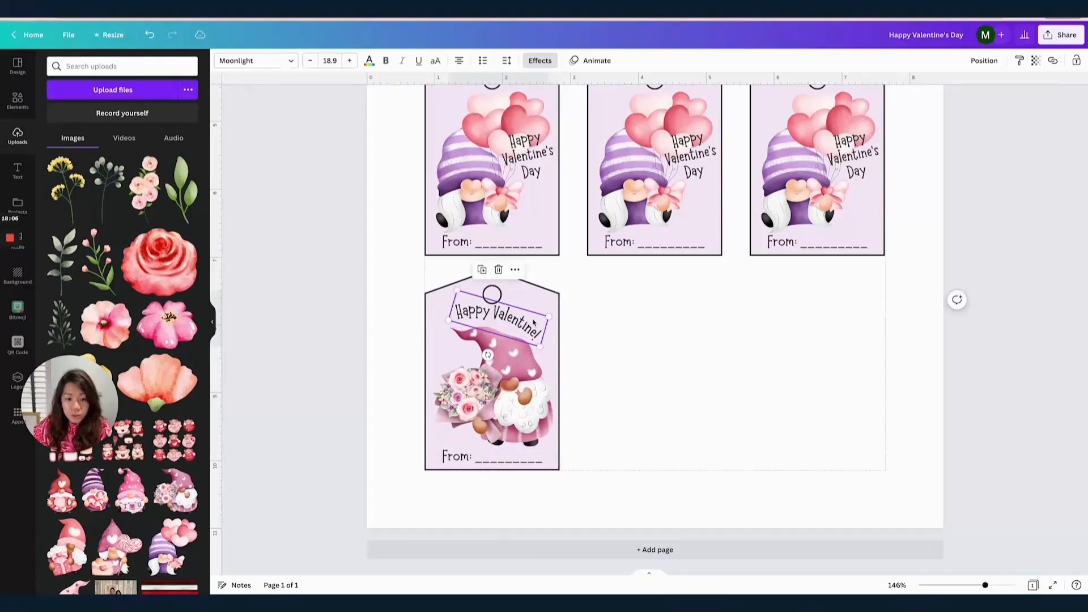
left_click(618, 359)
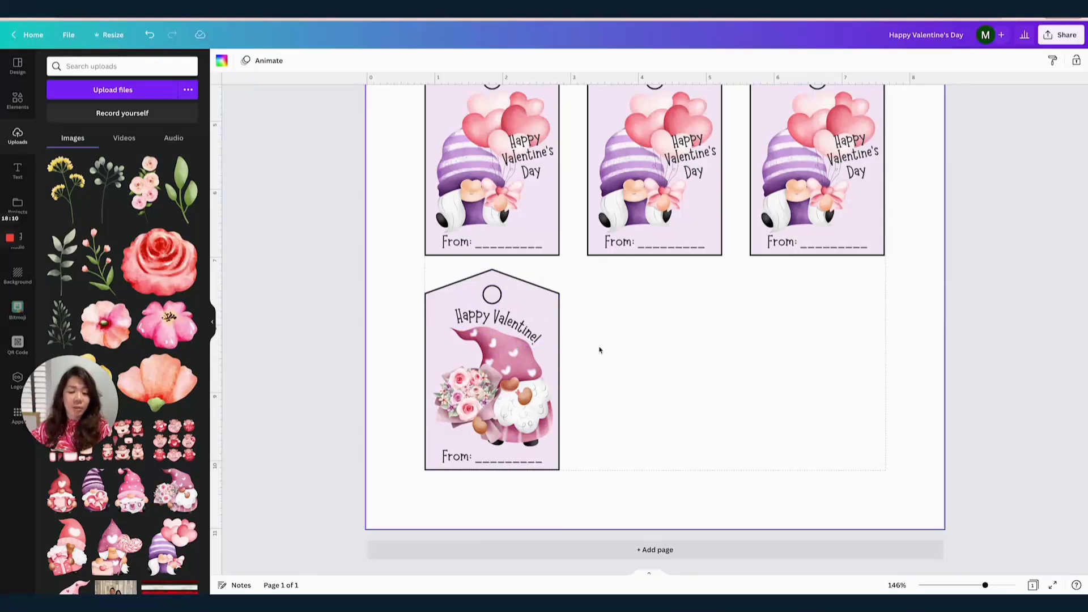
- Fill the third-row tag shape with a light pink sampled from the bouquet illustration
left_click(552, 312)
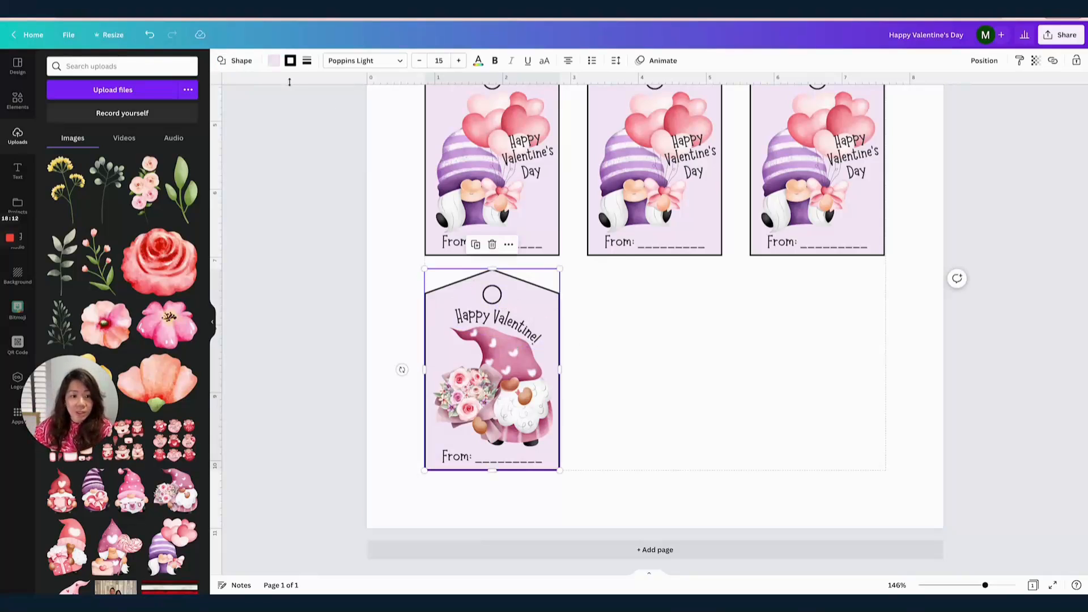
left_click(273, 61)
left_click(57, 111)
left_click(176, 210)
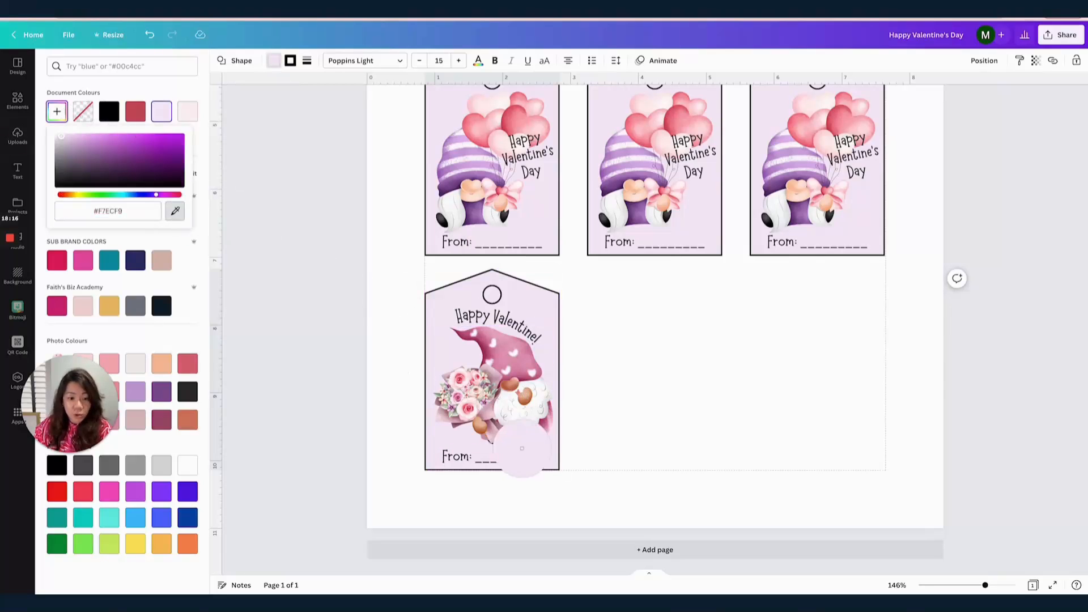
left_click(475, 406)
key("Escape")
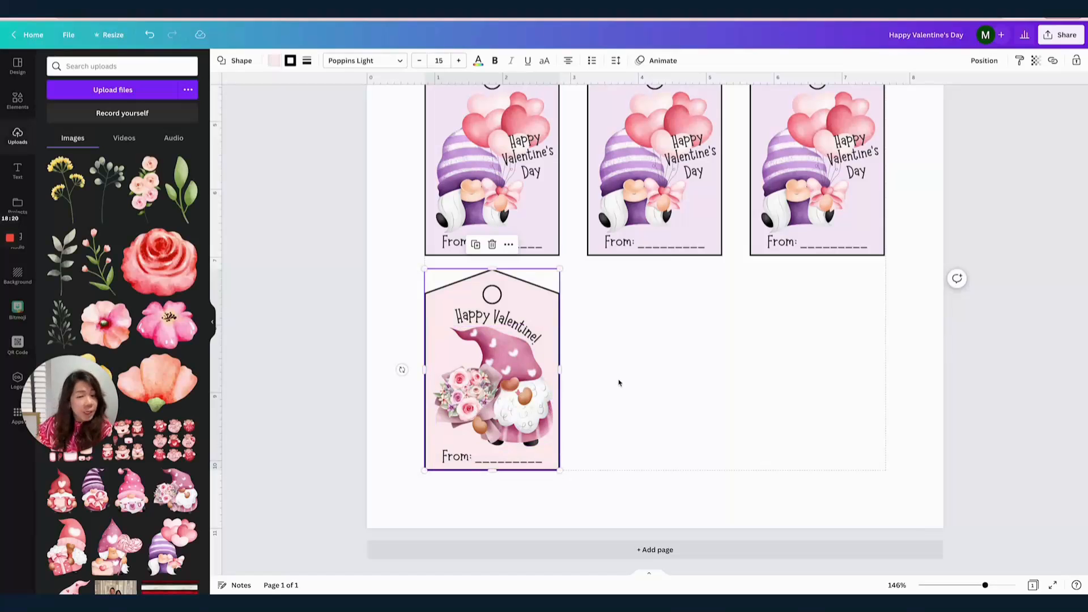
- Group all elements of the bouquet gnome tag and duplicate it twice across the third row, aligned under the purple tags
left_click(619, 383)
left_click_drag(620, 503, 422, 275)
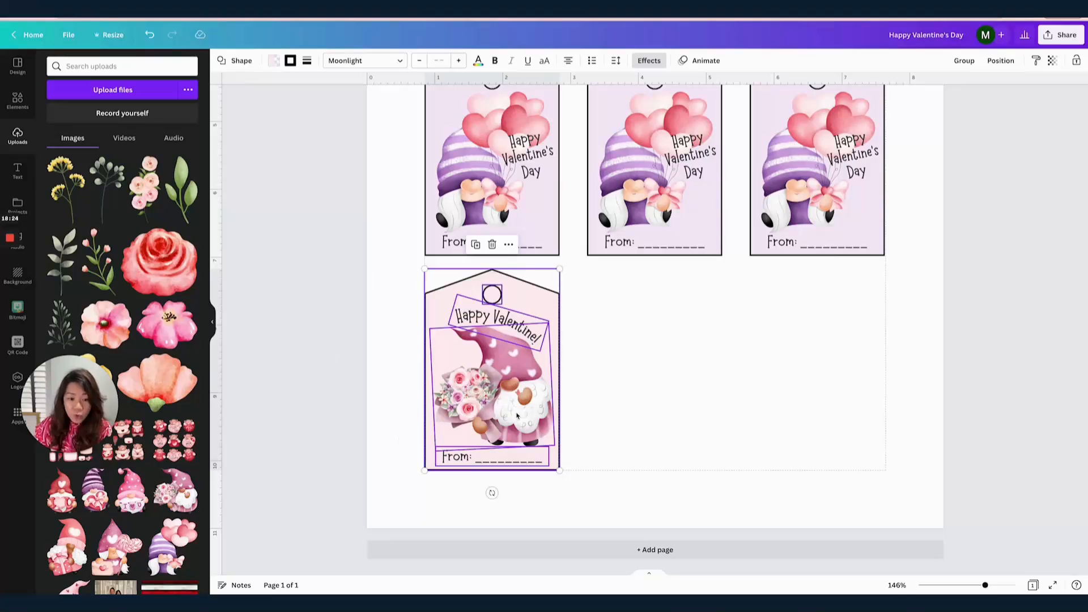
left_click(964, 61)
key("ctrl+d")
left_click_drag(512, 366, 665, 353)
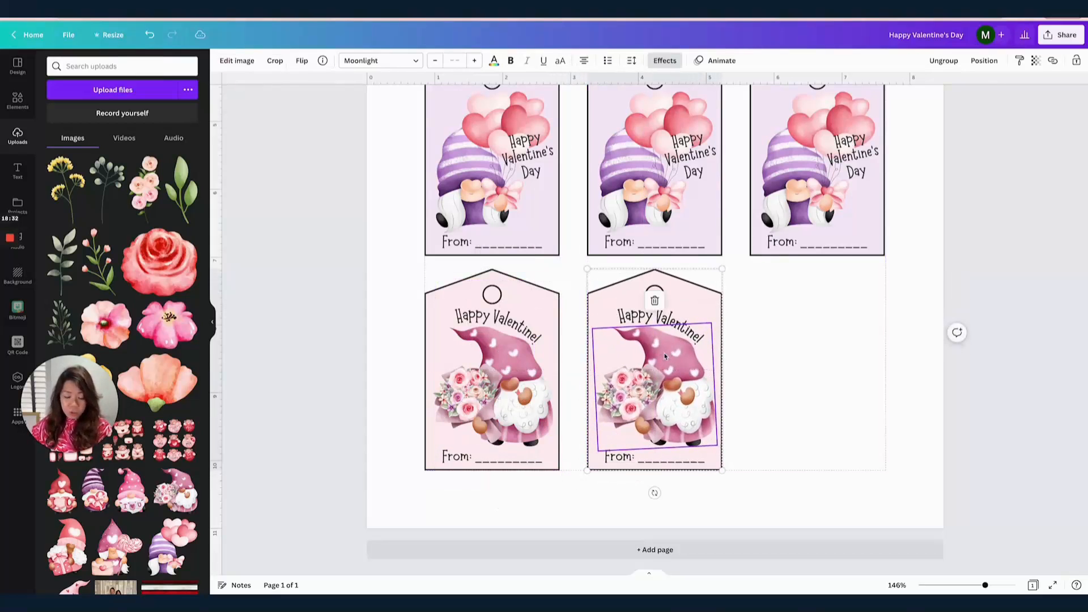
key("ctrl+d")
- Check the horizontal spacing of the three third-row tags and view the whole page of tags
left_click_drag(920, 375, 510, 442)
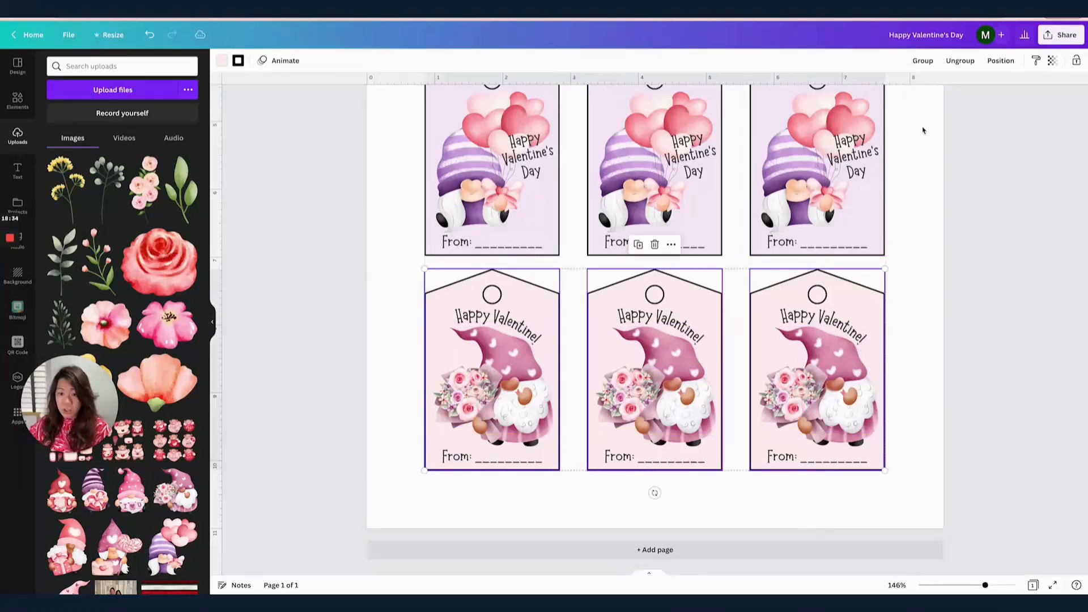
left_click(1001, 61)
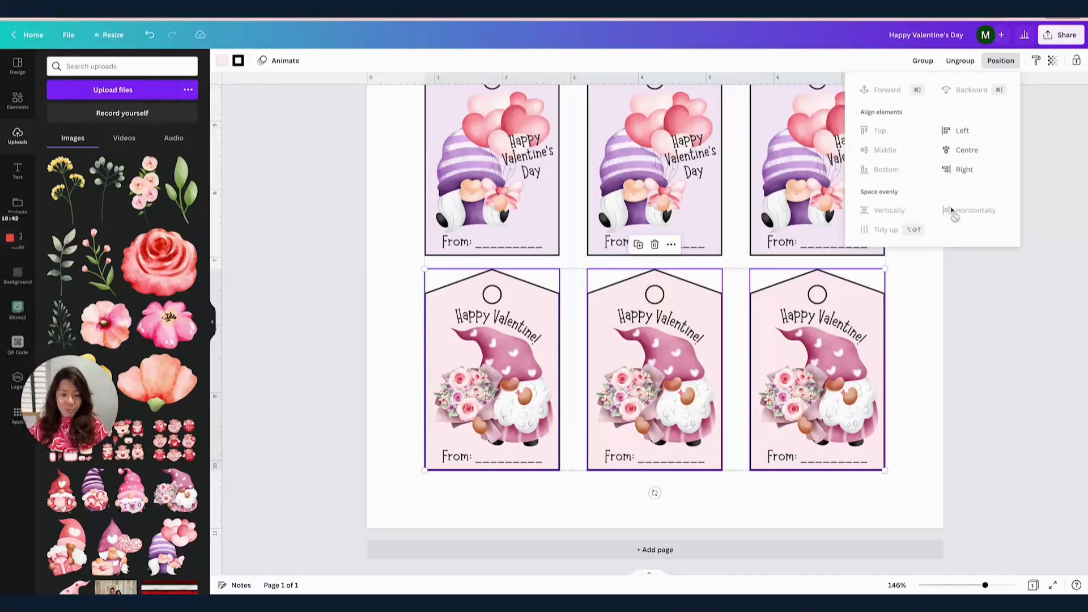
left_click(924, 335)
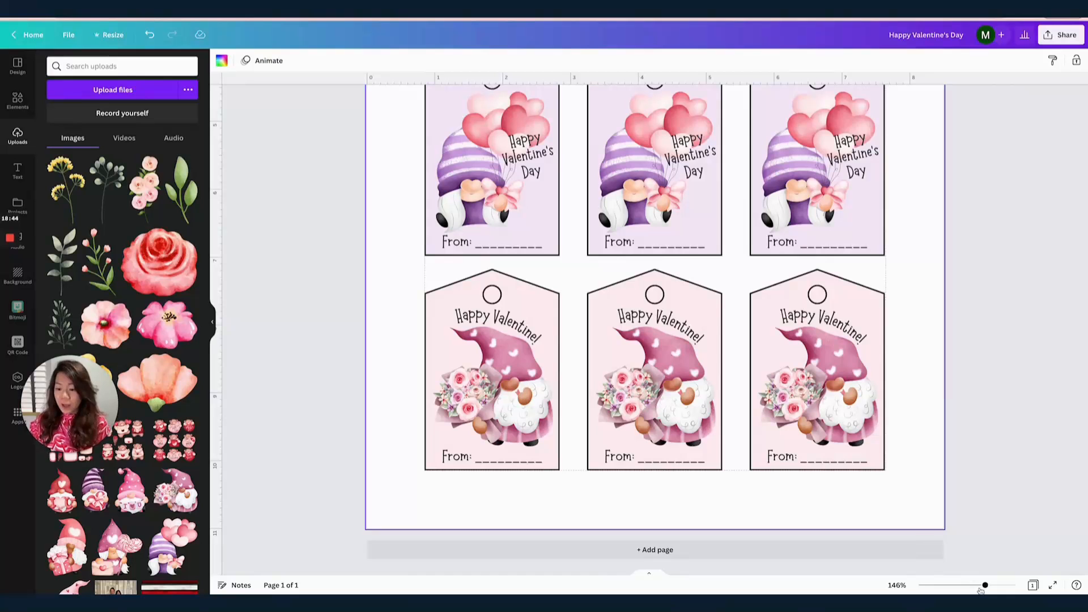
left_click_drag(985, 585, 968, 586)
left_click(907, 476)
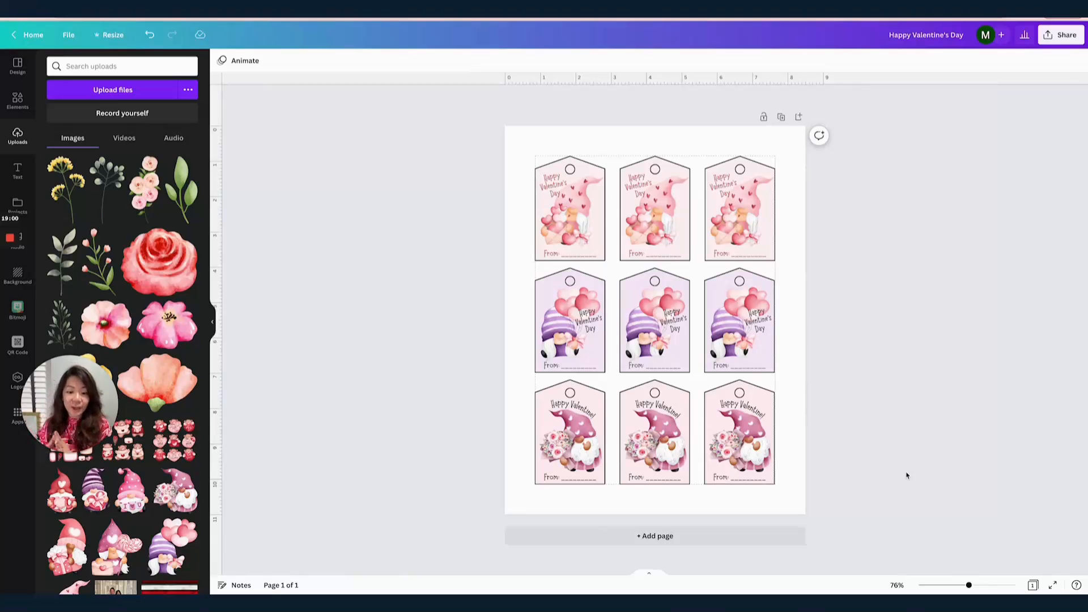
- Add a blank second page to the design below the tag page
left_click(772, 535)
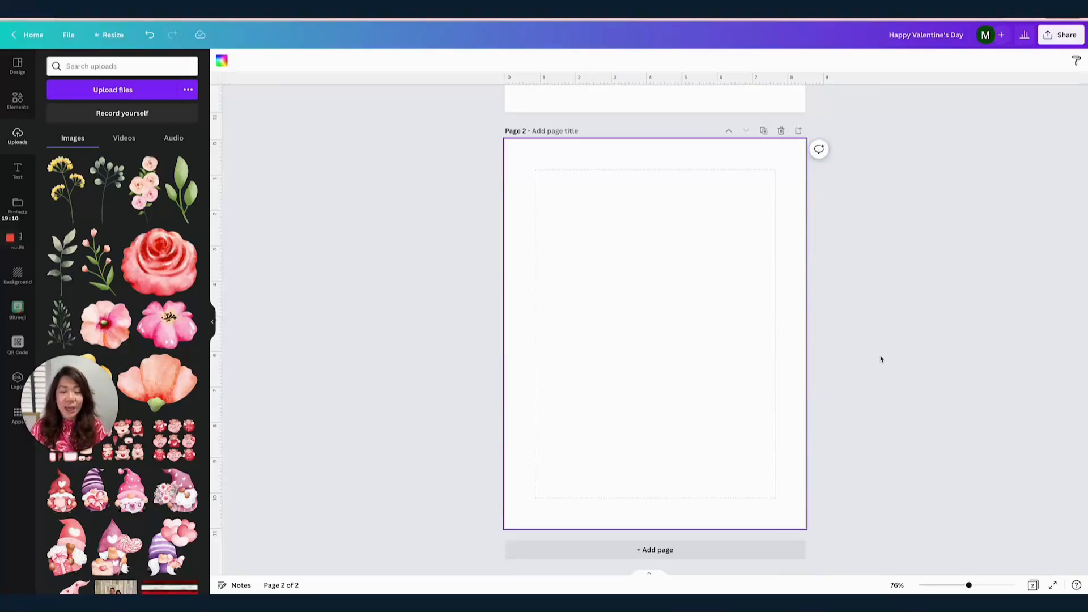
scroll(881, 358, "up", 5)
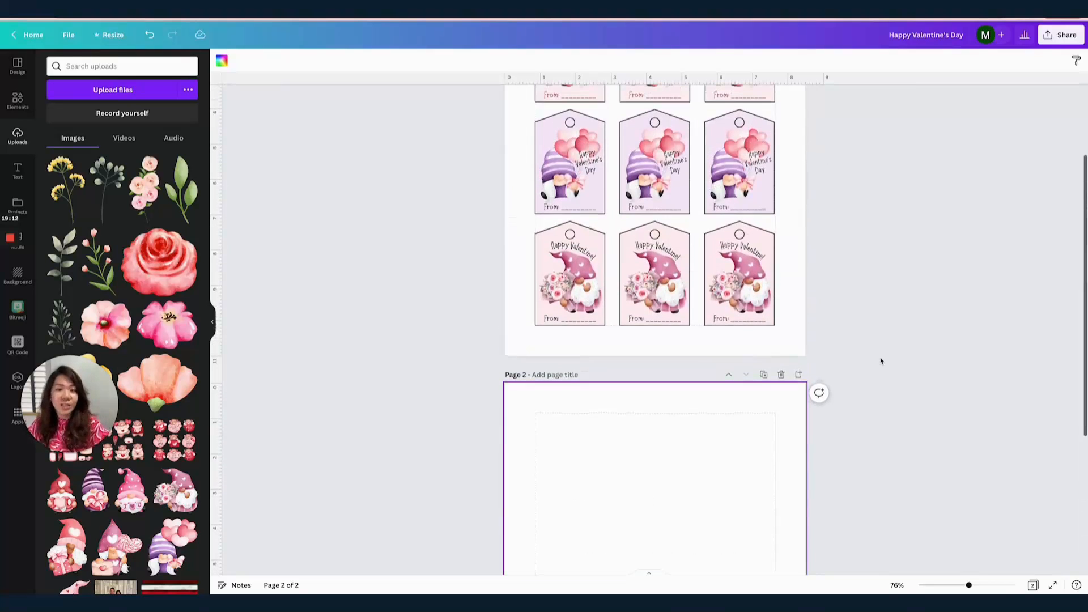
scroll(884, 366, "up", 2)
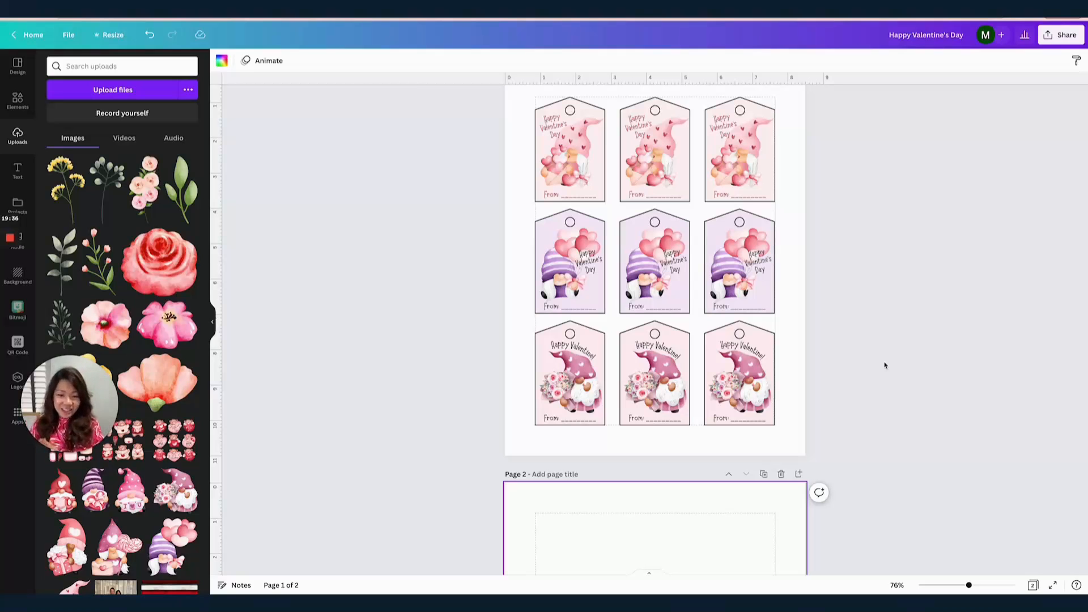
scroll(884, 365, "down", 5)
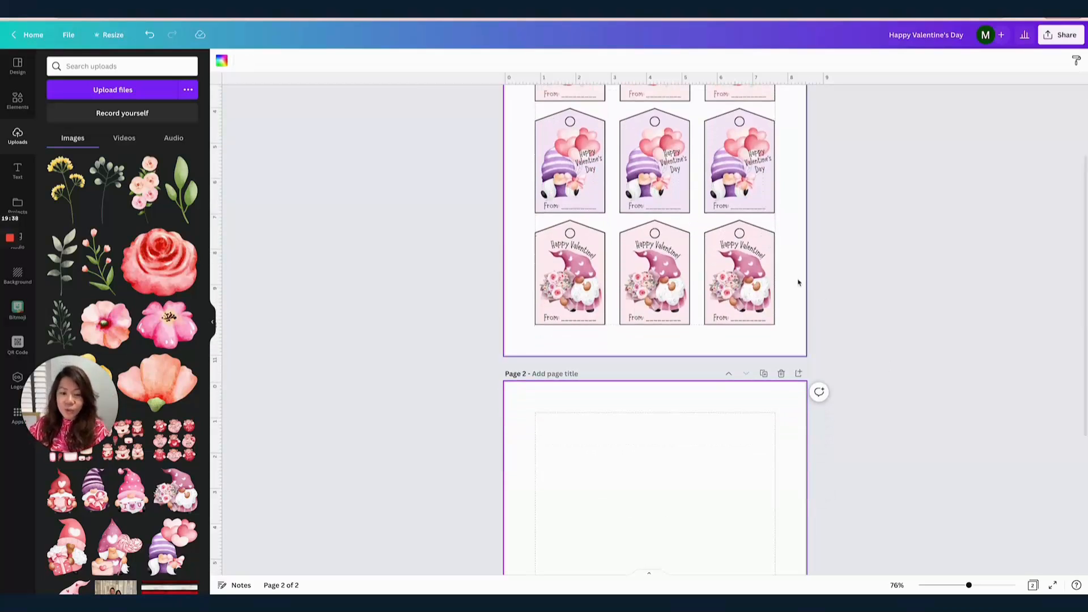
scroll(861, 297, "down", 3)
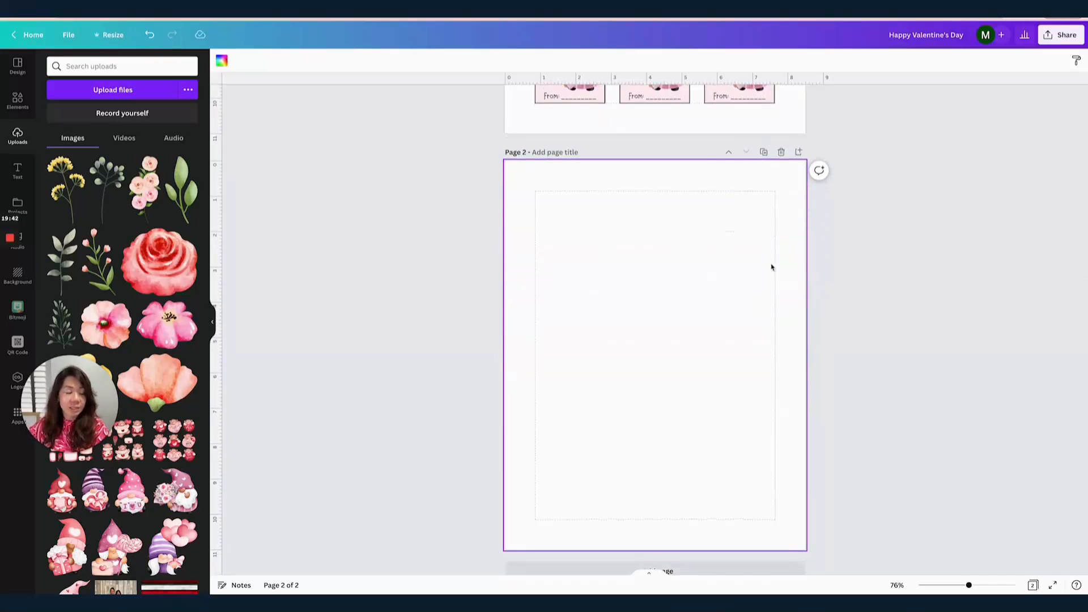
- Add a square shape to the second page and set its fill to no colour
left_click(17, 100)
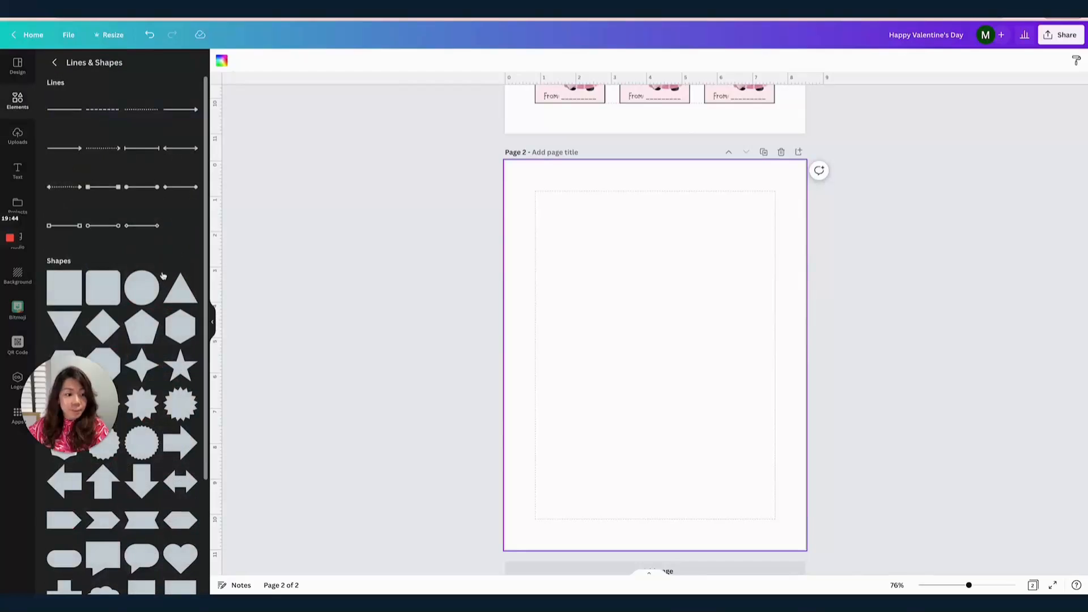
left_click(74, 268)
left_click(64, 278)
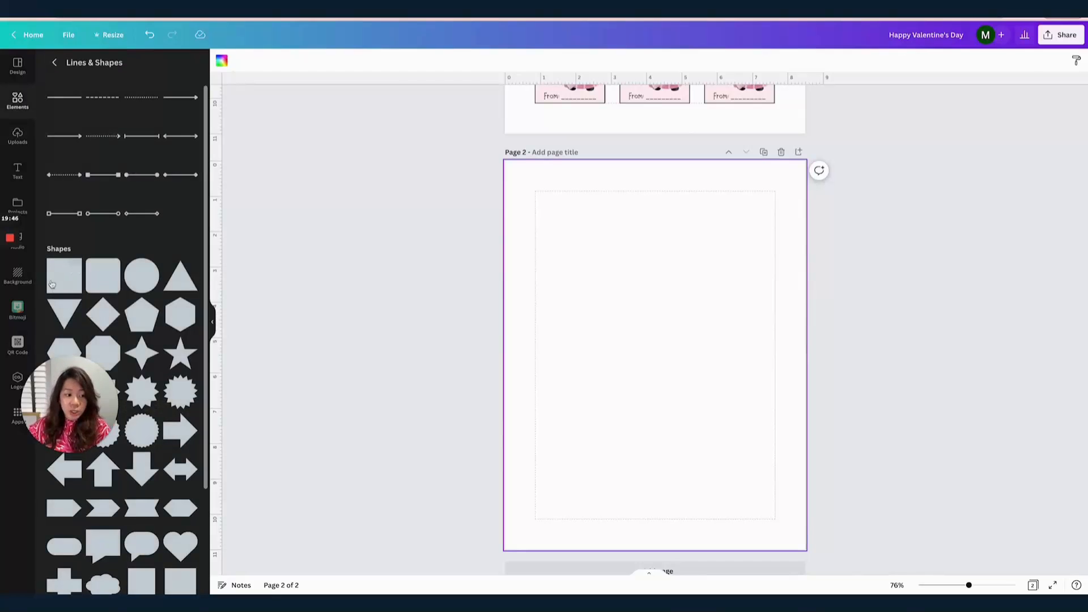
left_click(64, 278)
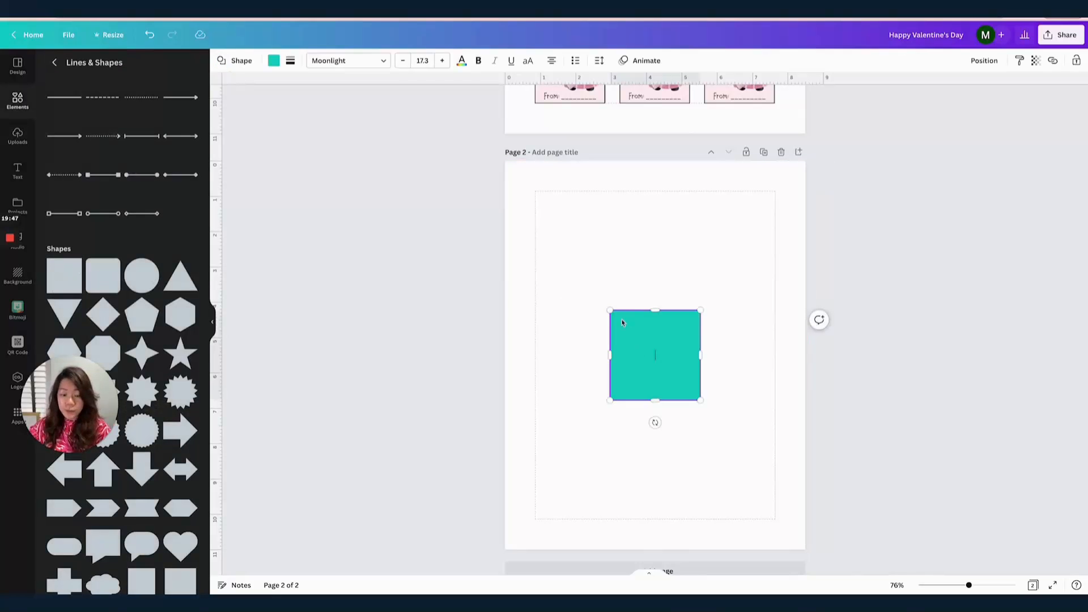
left_click(274, 61)
left_click(77, 115)
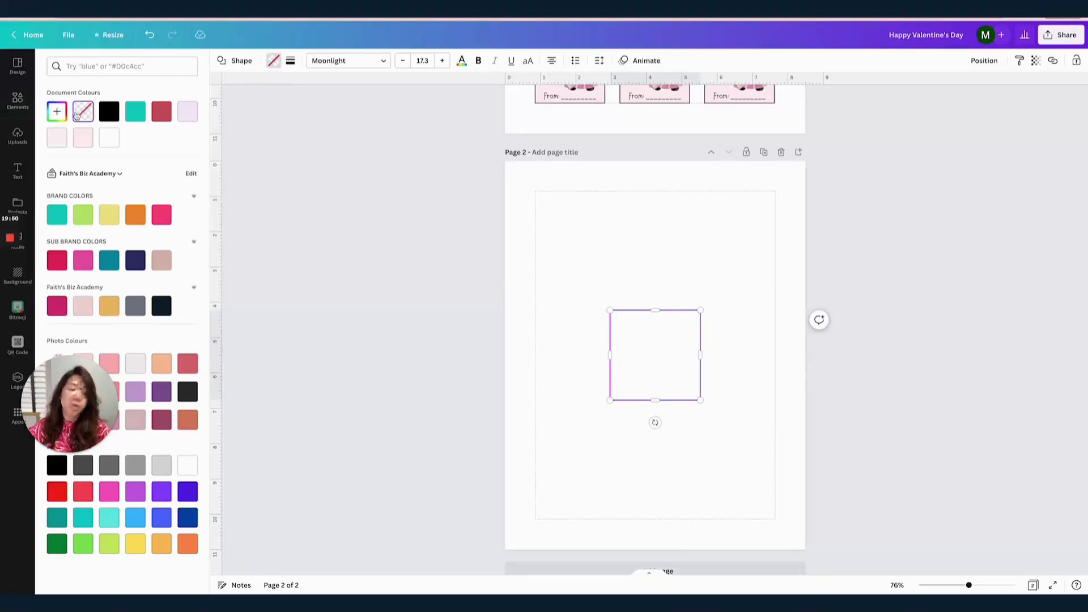
- Give the square on page 2 a solid black border with a weight of 2
left_click(290, 60)
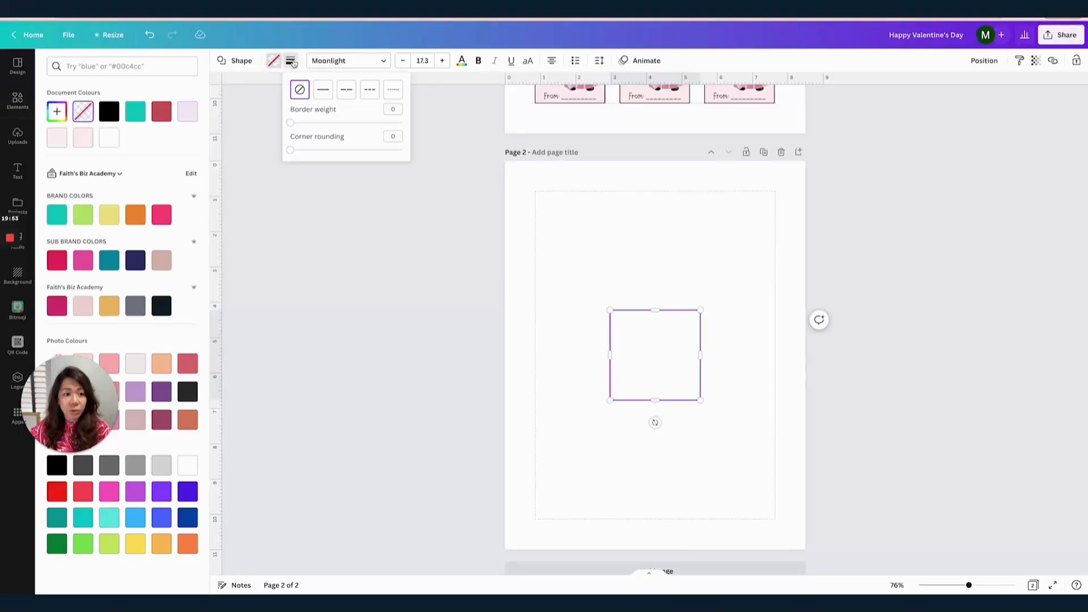
left_click(323, 96)
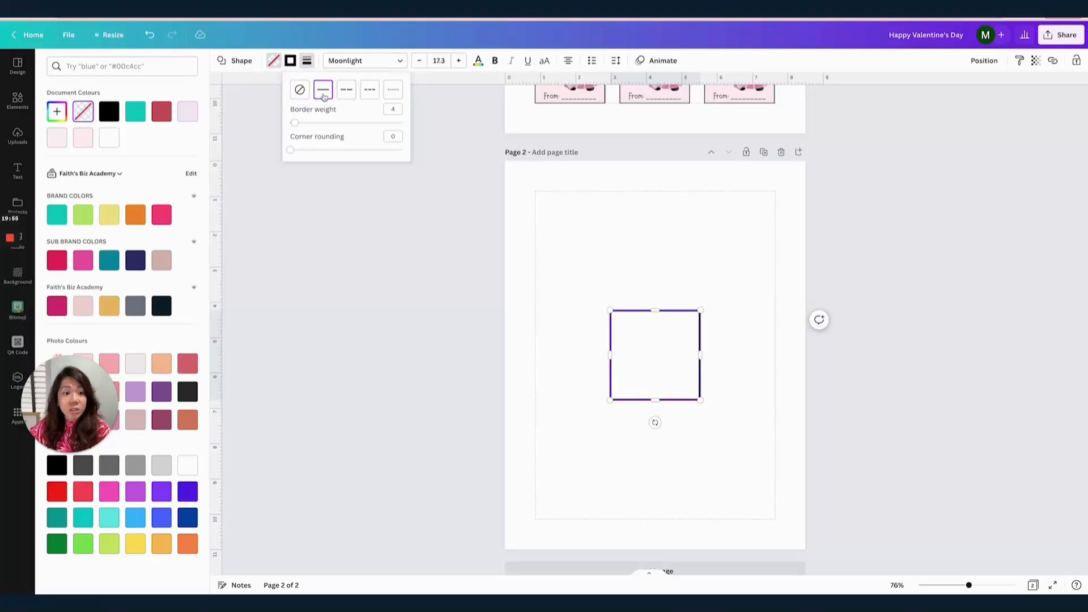
left_click(392, 109)
type("2")
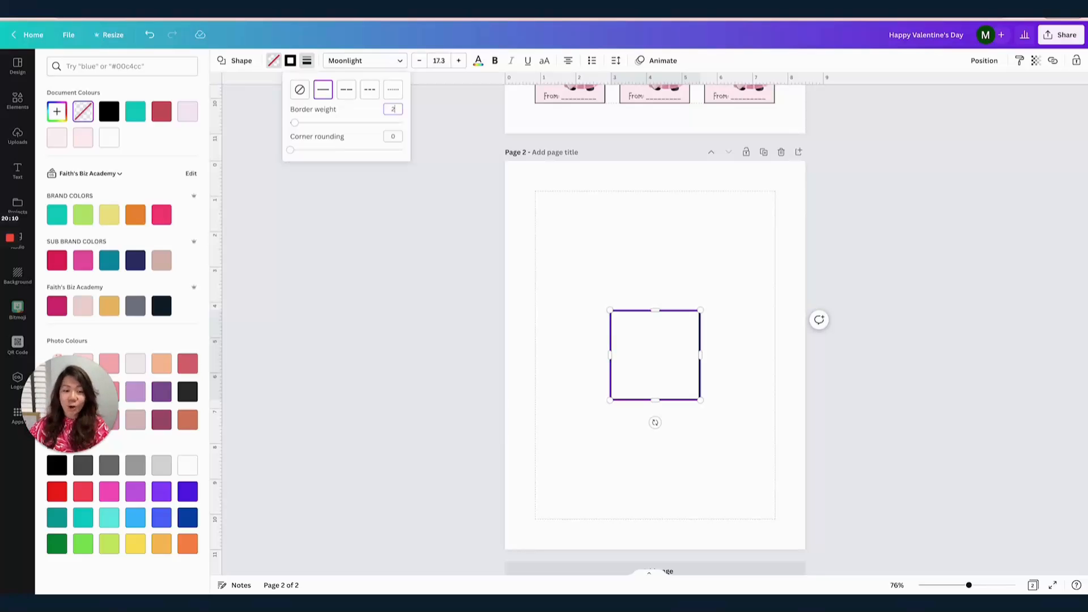
key("Return")
key("Escape")
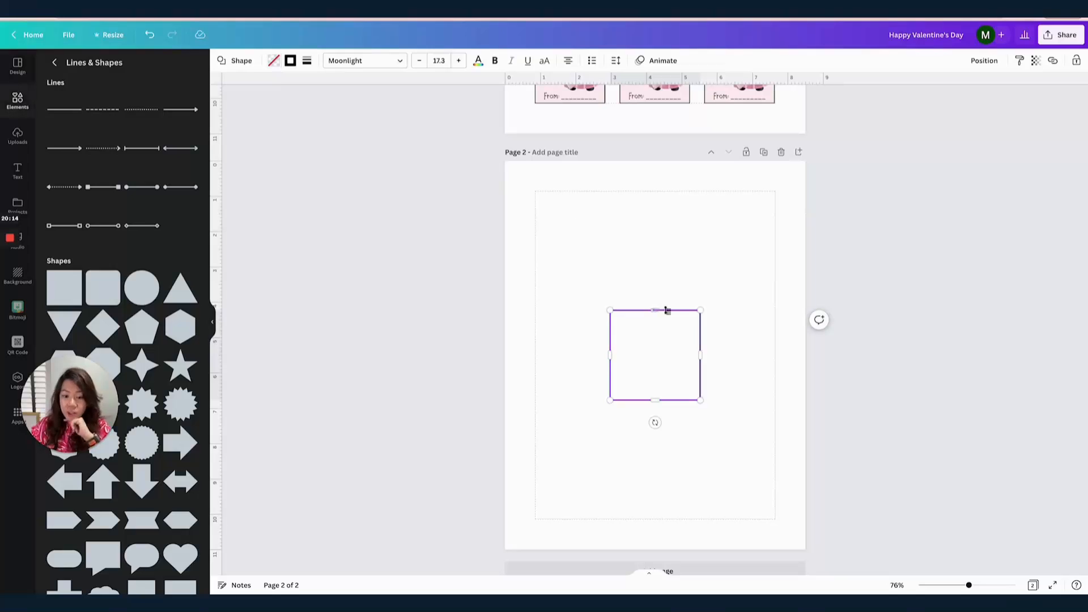
- Enlarge the square to about 3 by 3 inches and place it in the upper-left corner of the page margins
left_click_drag(655, 310, 655, 299)
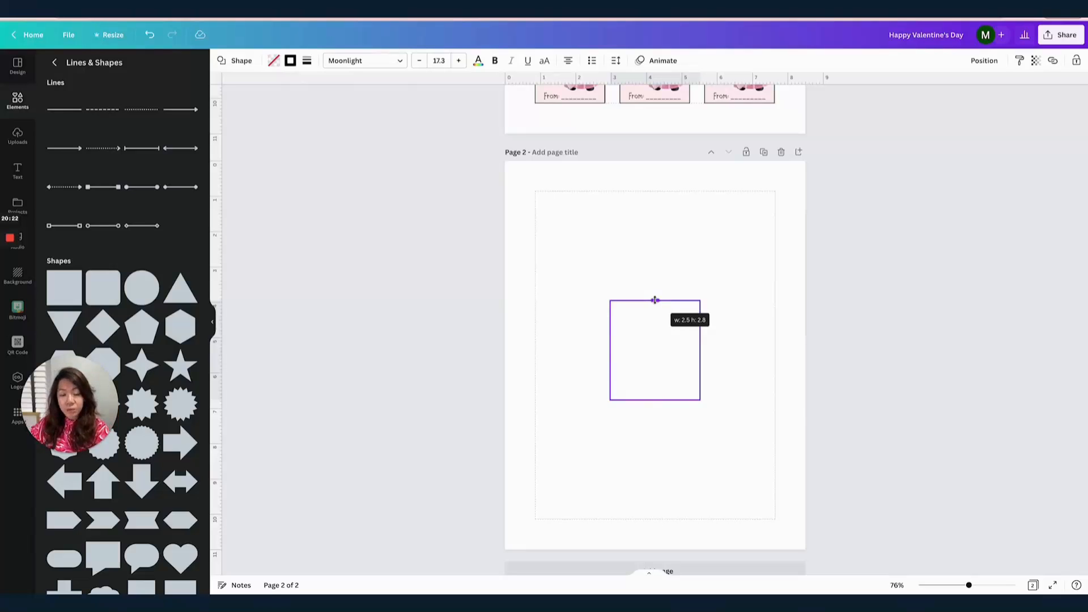
left_click_drag(654, 300, 655, 293)
left_click_drag(610, 346, 593, 346)
left_click(872, 328)
left_click_drag(673, 339, 617, 236)
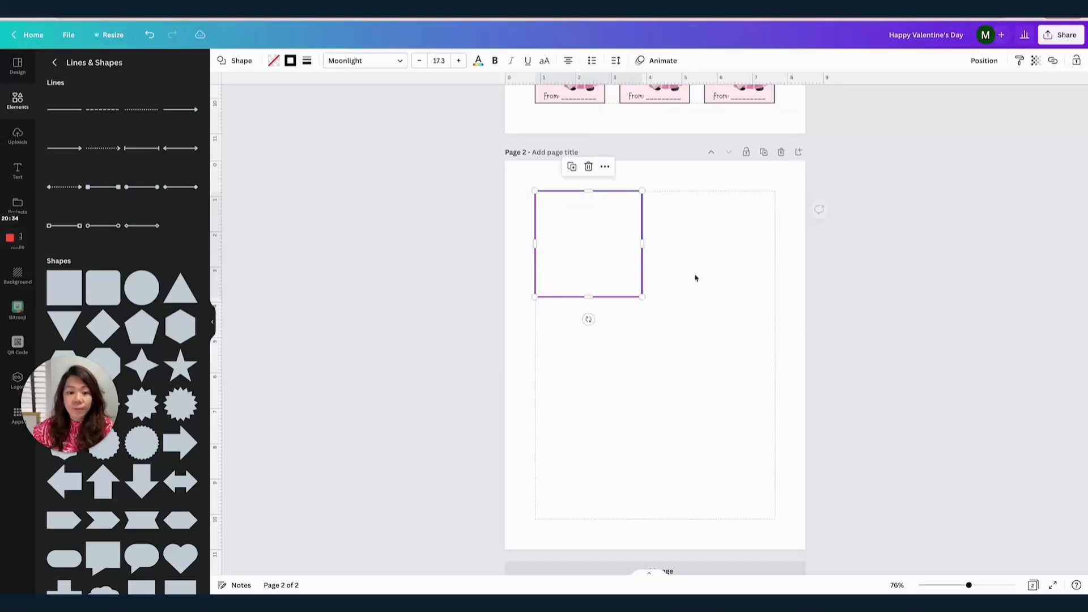
- Add a circle to page 2 with no fill colour and a solid border of weight 2
left_click(694, 277)
left_click(142, 288)
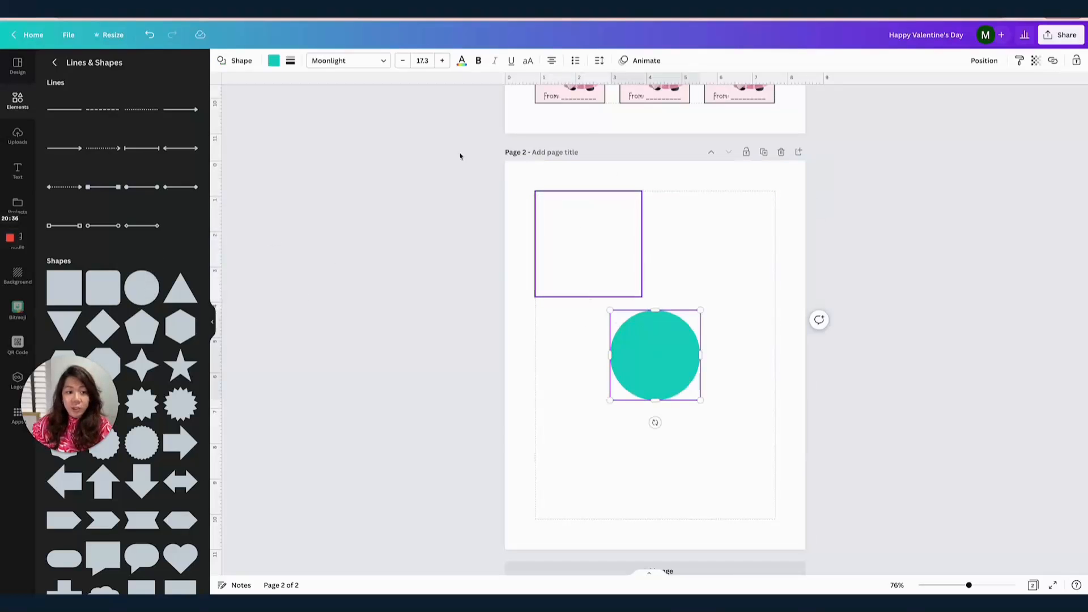
left_click(274, 61)
left_click(83, 112)
left_click(290, 60)
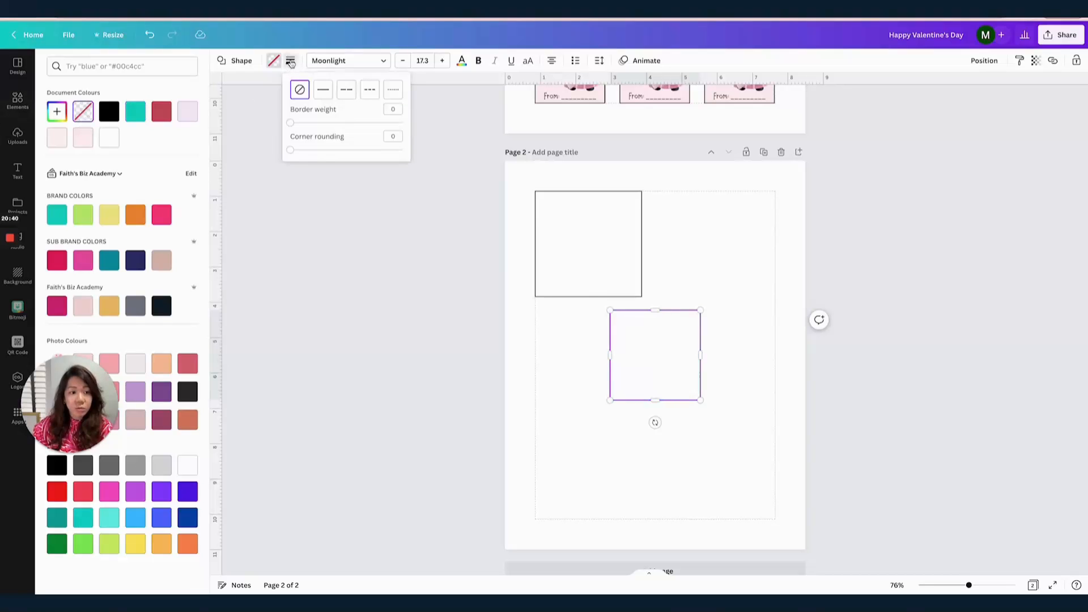
left_click(323, 89)
type("2")
- Shrink the circle to punch-hole size and place it inside the square's upper-left corner
left_click_drag(700, 400, 554, 227)
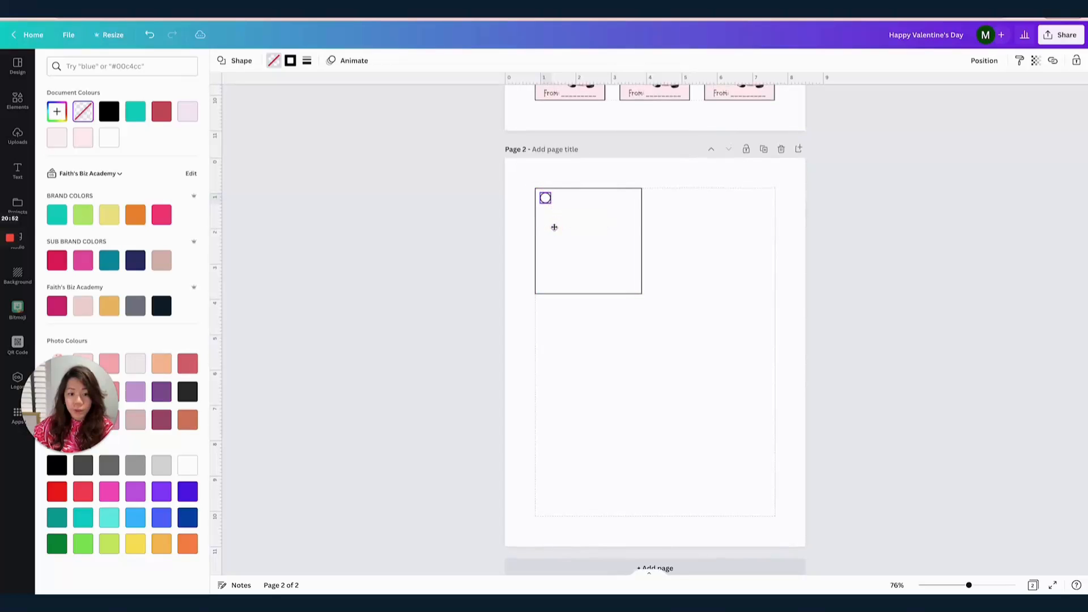
left_click(742, 277)
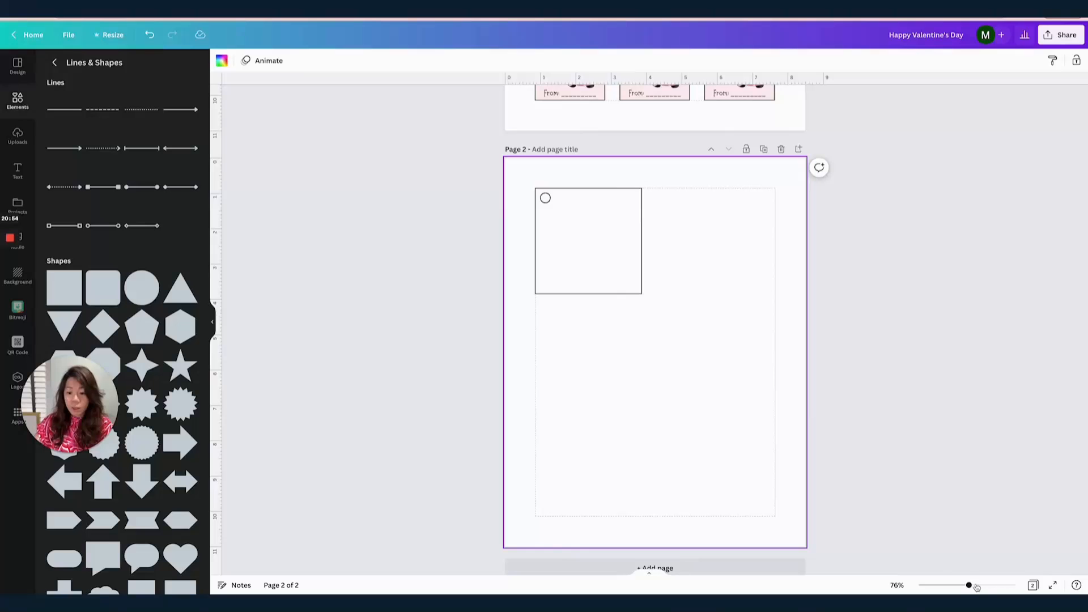
left_click_drag(970, 585, 980, 585)
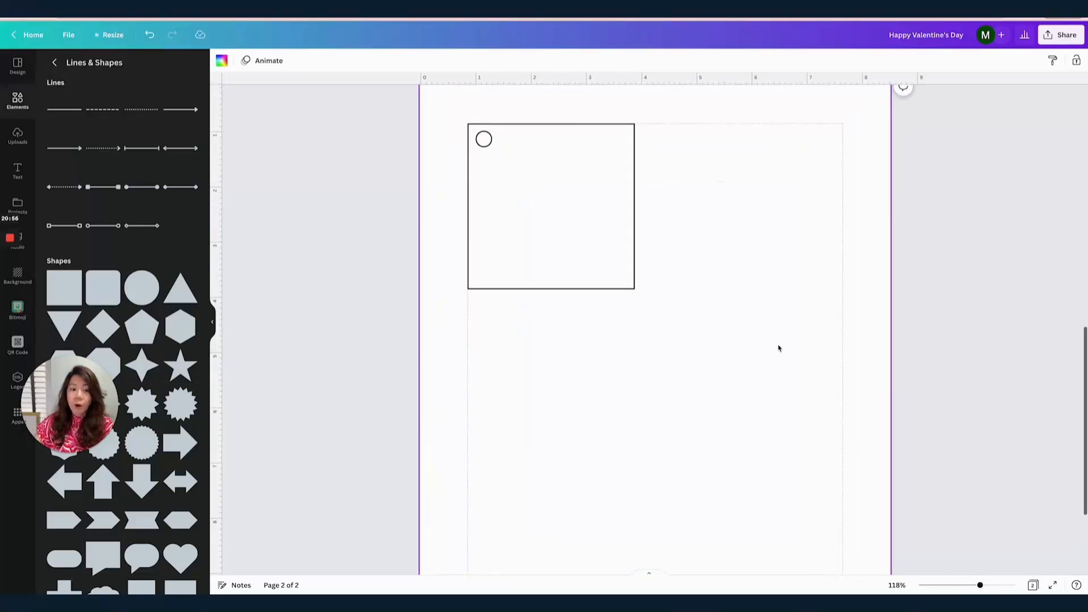
- Insert the uploaded sheet of nine teddy bears holding hearts onto page 2 and shift it away from the circle
left_click(21, 138)
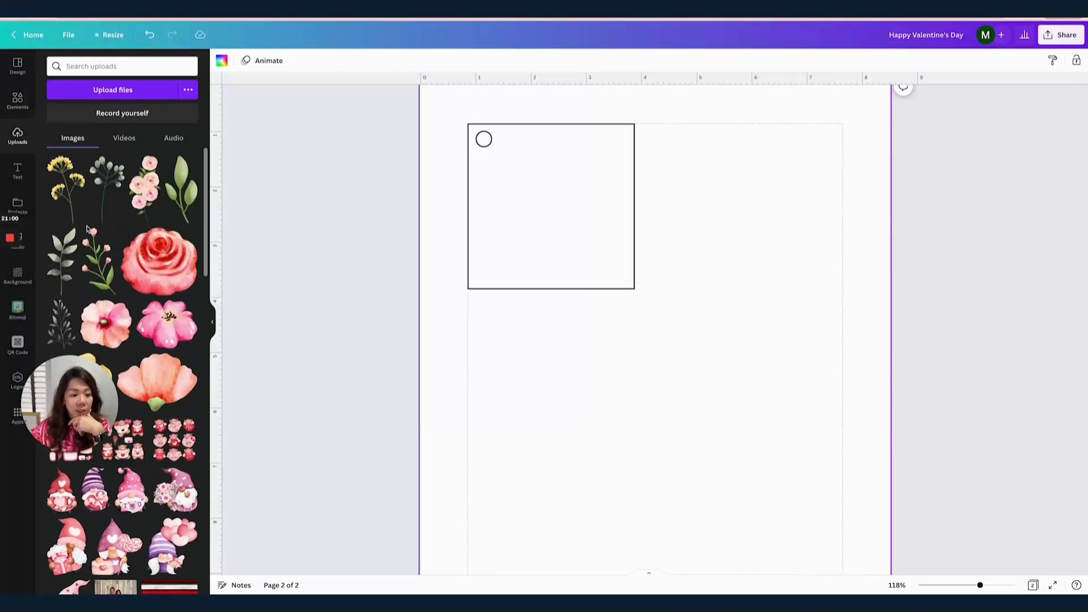
scroll(88, 228, "down", 2)
scroll(88, 228, "down", 1)
scroll(88, 229, "up", 1)
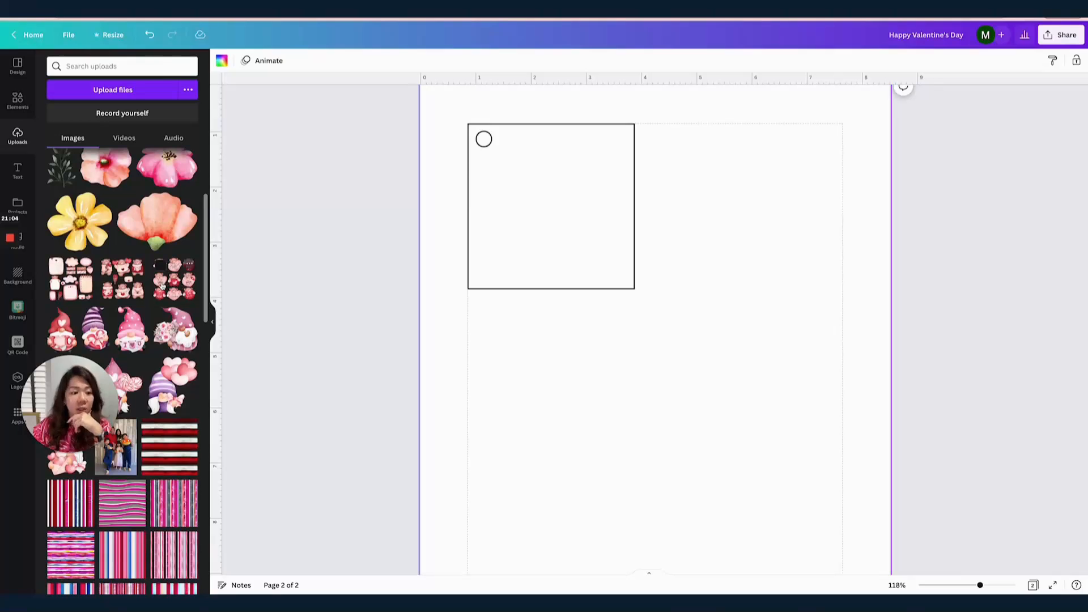
left_click(128, 289)
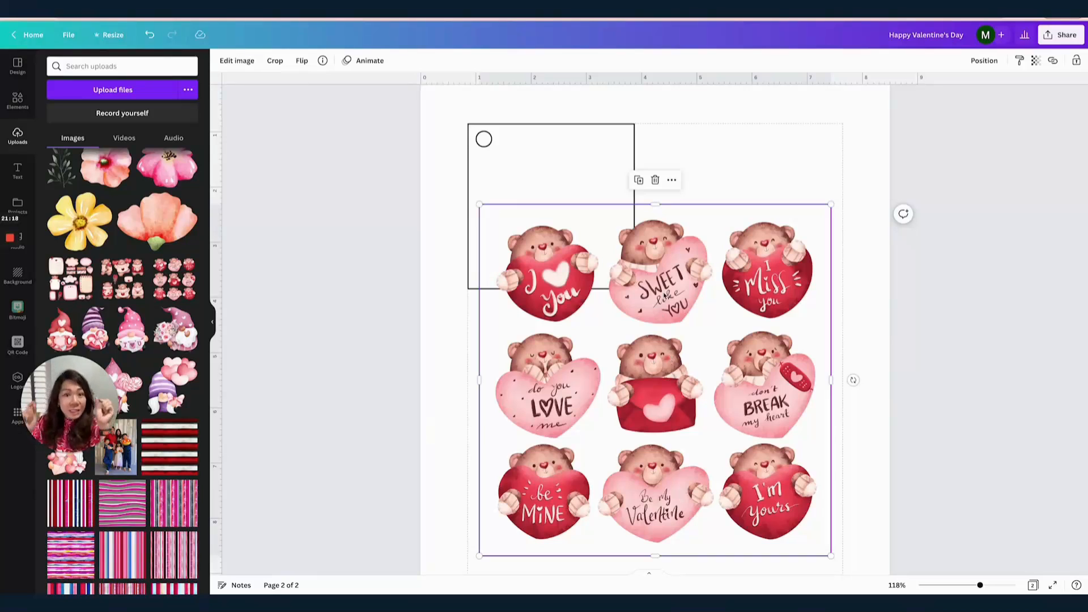
left_click_drag(648, 271, 687, 219)
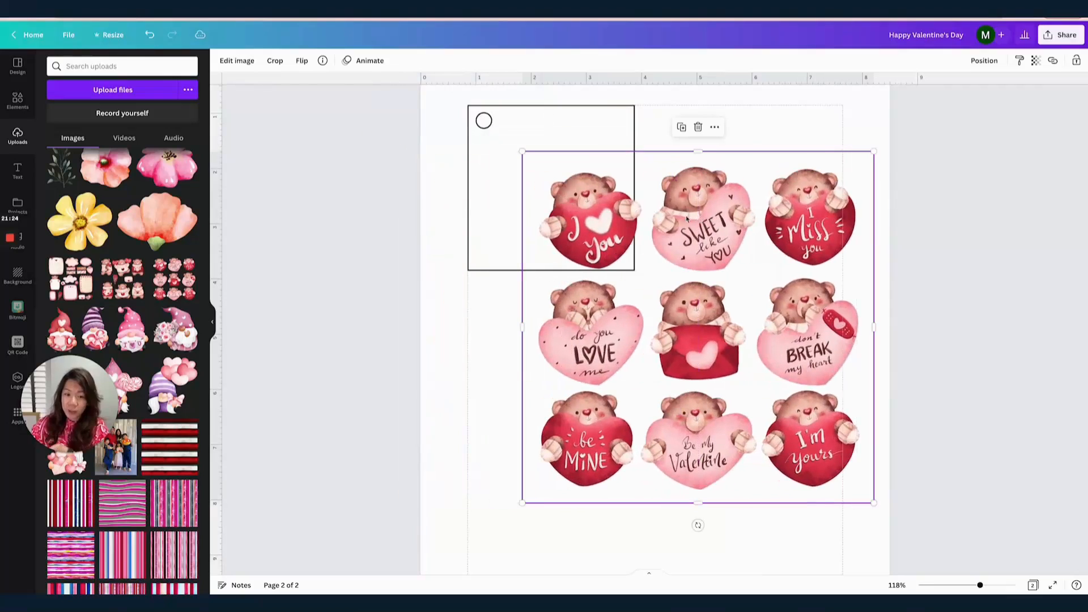
- Crop the teddy bear sheet to the centre bear with the red envelope, about 1.9 by 1.9 inches
left_click_drag(699, 153, 701, 271)
scroll(701, 270, "down", 1)
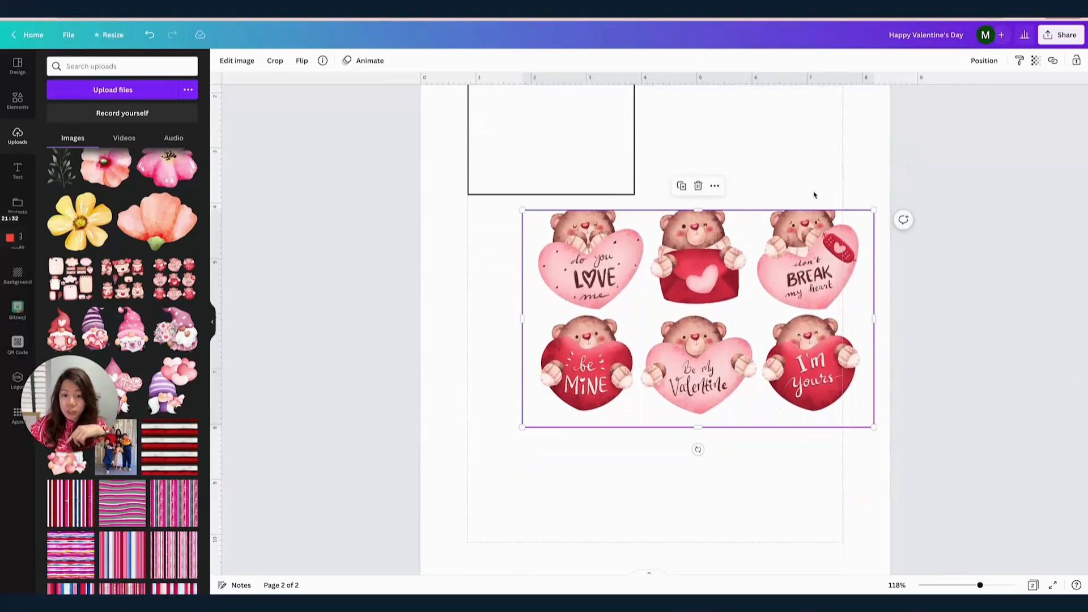
left_click_drag(698, 210, 698, 201)
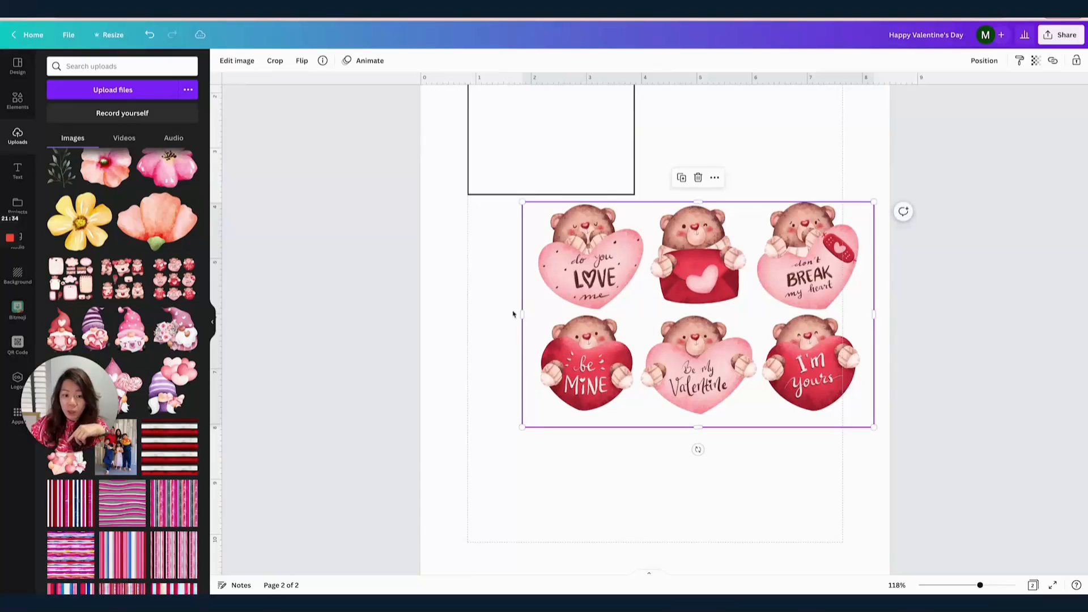
left_click_drag(521, 315, 645, 316)
left_click_drag(871, 314, 752, 313)
left_click_drag(697, 426, 695, 307)
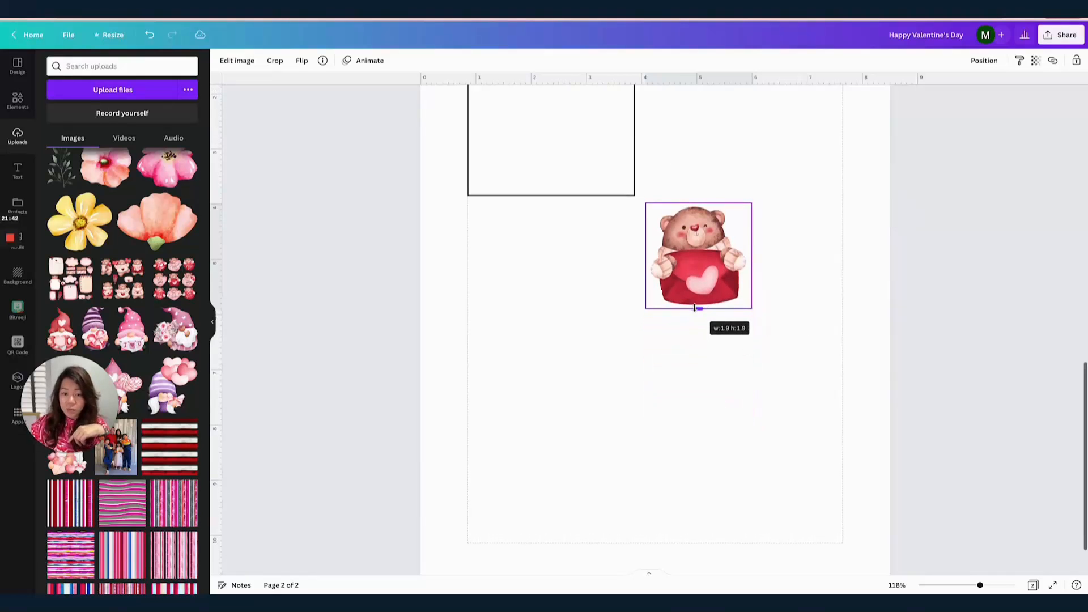
left_click(793, 332)
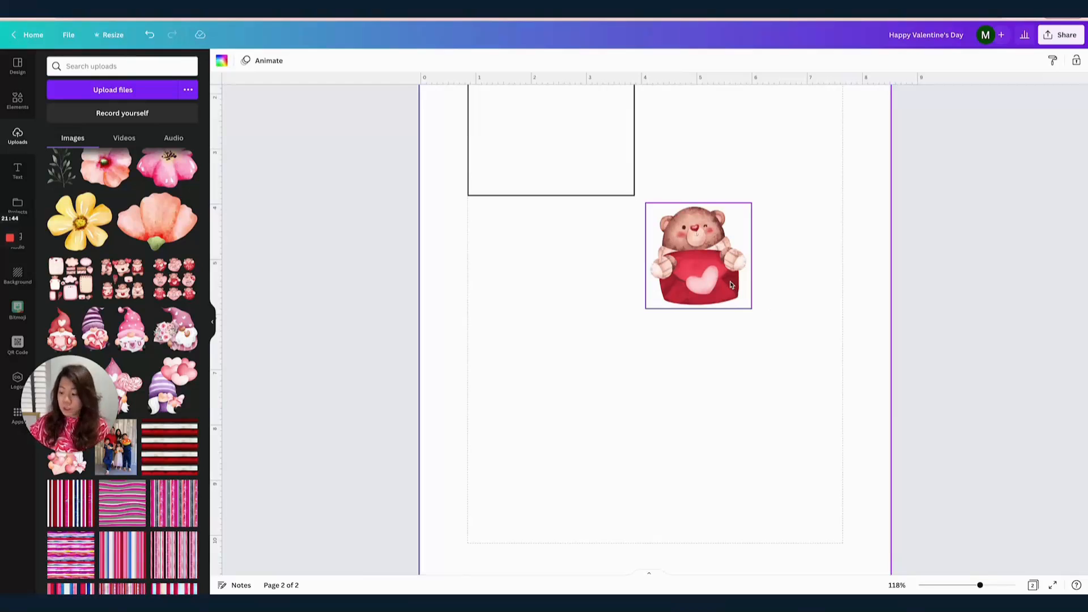
- Move the envelope bear into the square tag, enlarge it slightly and centre it
scroll(734, 289, "up", 3)
left_click_drag(720, 397, 559, 244)
left_click_drag(590, 295, 600, 306)
left_click_drag(543, 245, 553, 248)
- Add a body text box reading "To:" followed by a line of underscores for the recipient's name
left_click(17, 173)
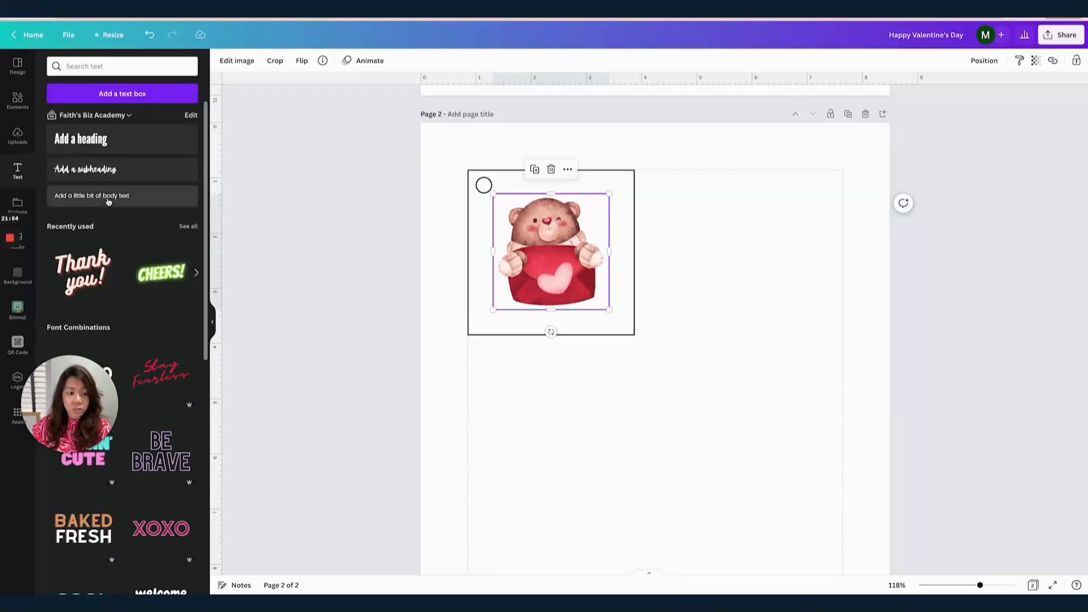
left_click(108, 201)
type("To")
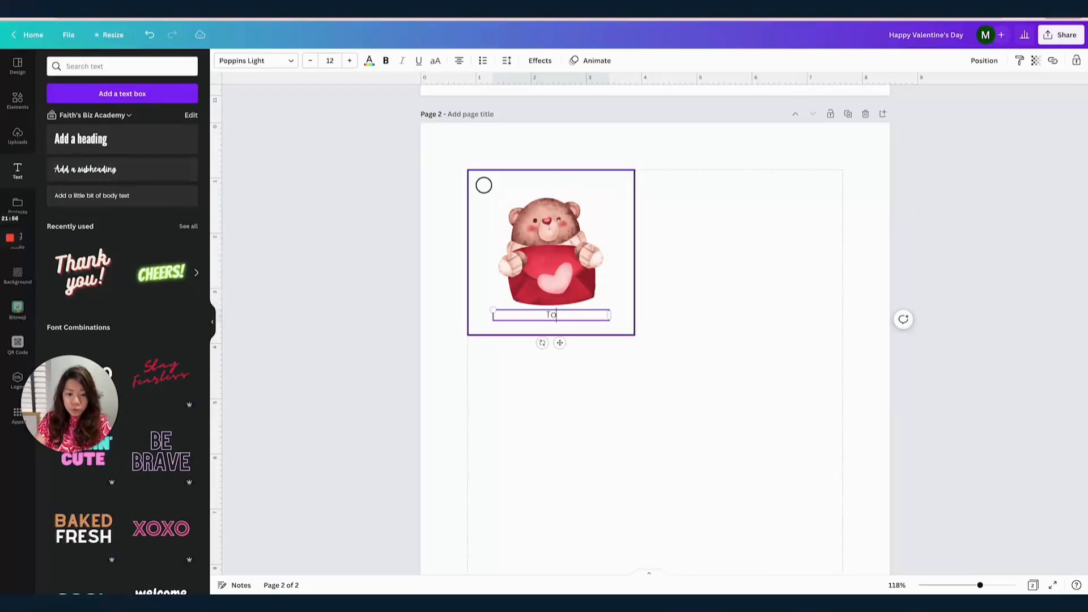
type(": ___")
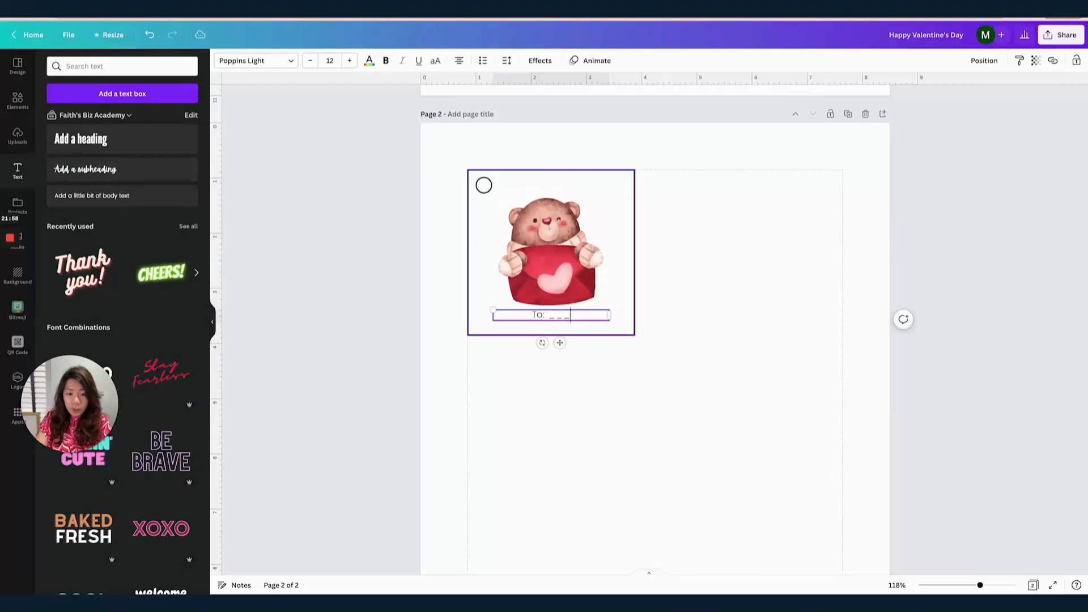
type("__________")
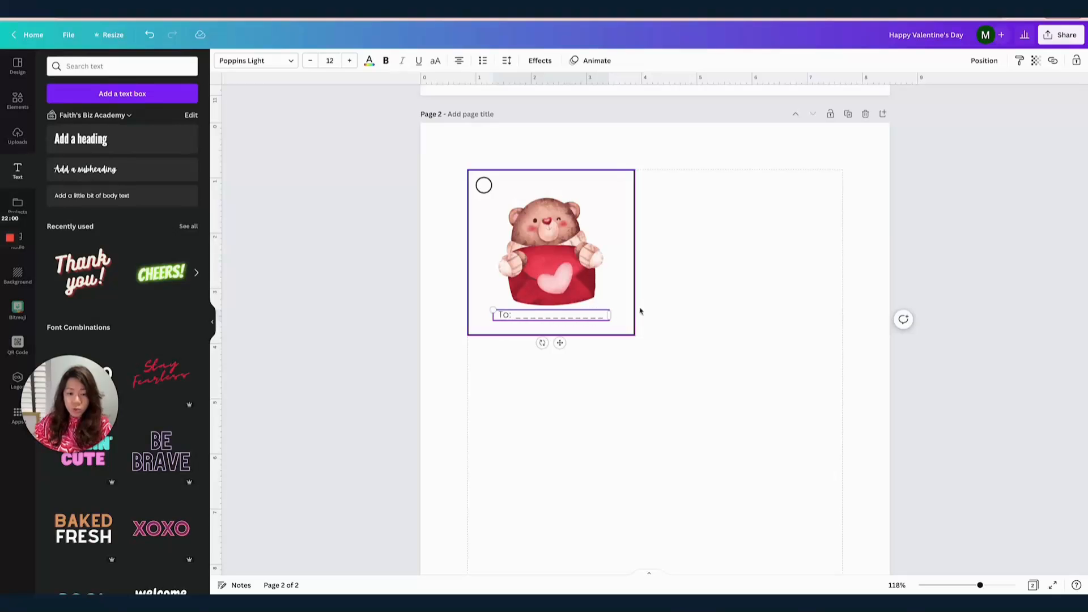
left_click(641, 311)
- Place the "To:" line above the bear, level with the circle and centred on the tag
left_click_drag(544, 320, 547, 184)
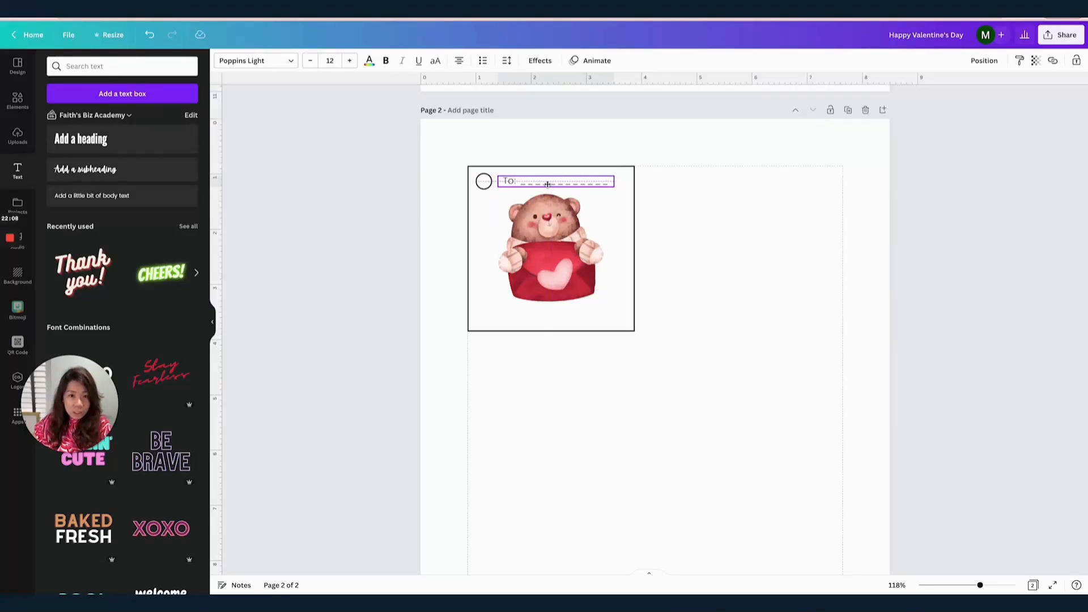
left_click_drag(547, 184, 544, 183)
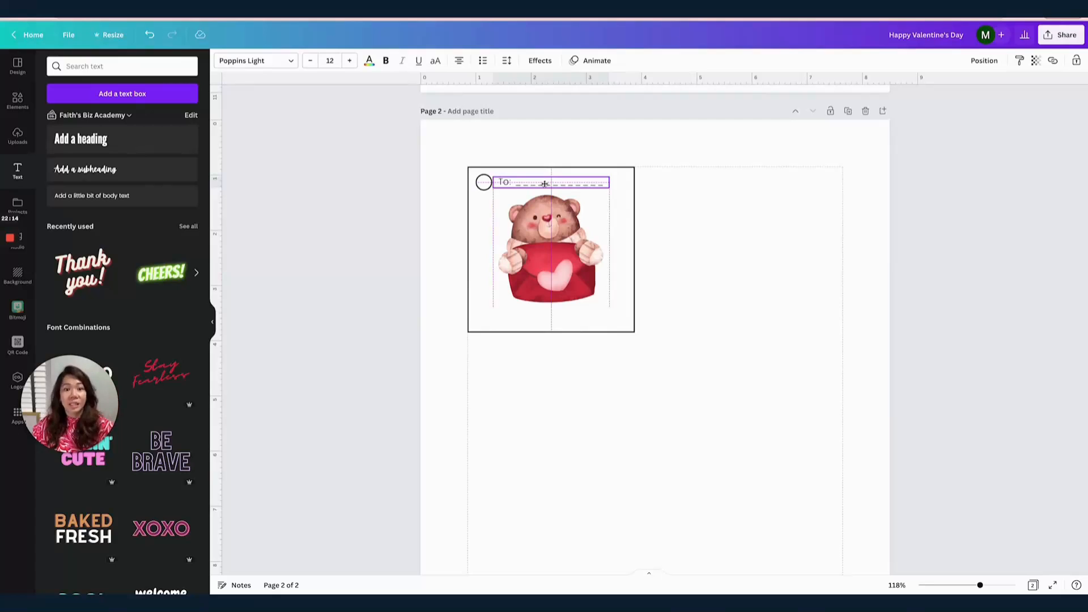
left_click_drag(545, 185, 544, 185)
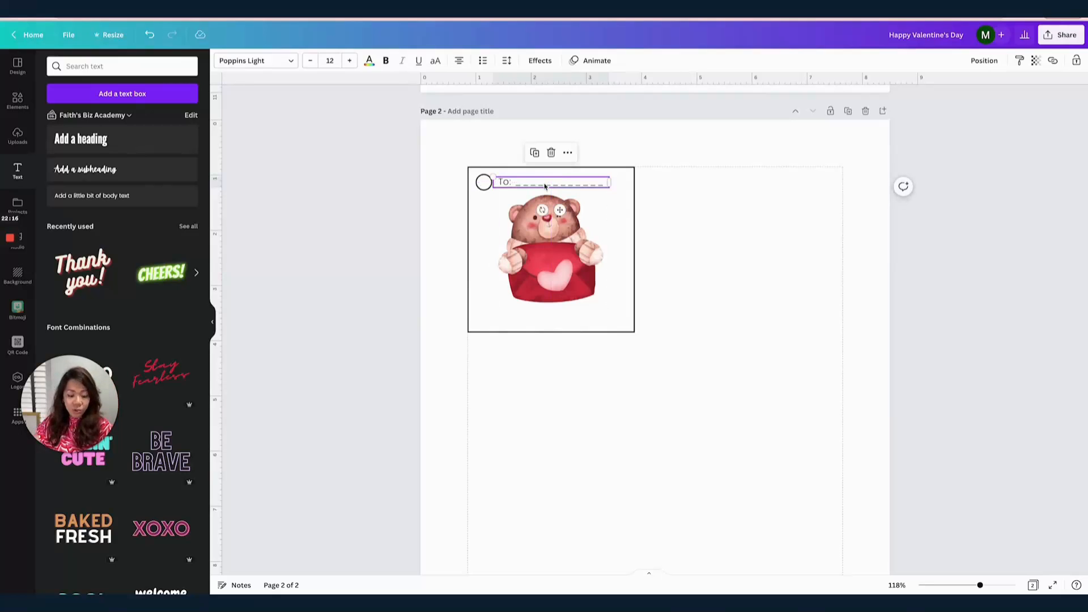
- Duplicate the "To:" line, move the copy below the bear and change its label to "From:"
key("ctrl+d")
left_click_drag(569, 225, 559, 345)
left_click(509, 318)
key("BackSpace")
key("BackSpace")
type("From:")
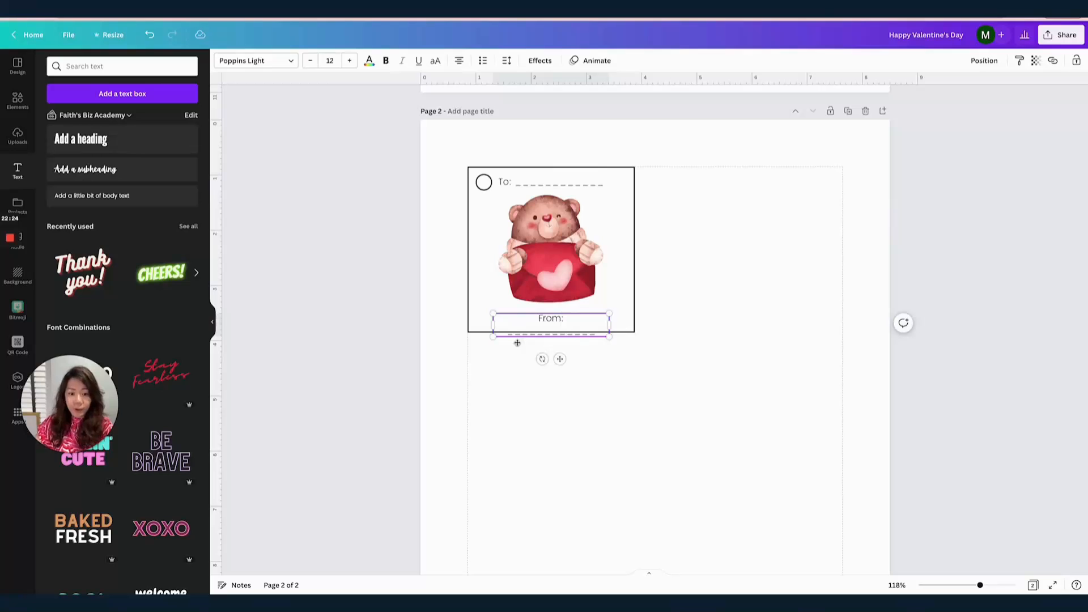
- Widen the "From:" text box so it fits on one line and centre it below the bear
left_click_drag(609, 325, 576, 320)
left_click(685, 306)
left_click(587, 322)
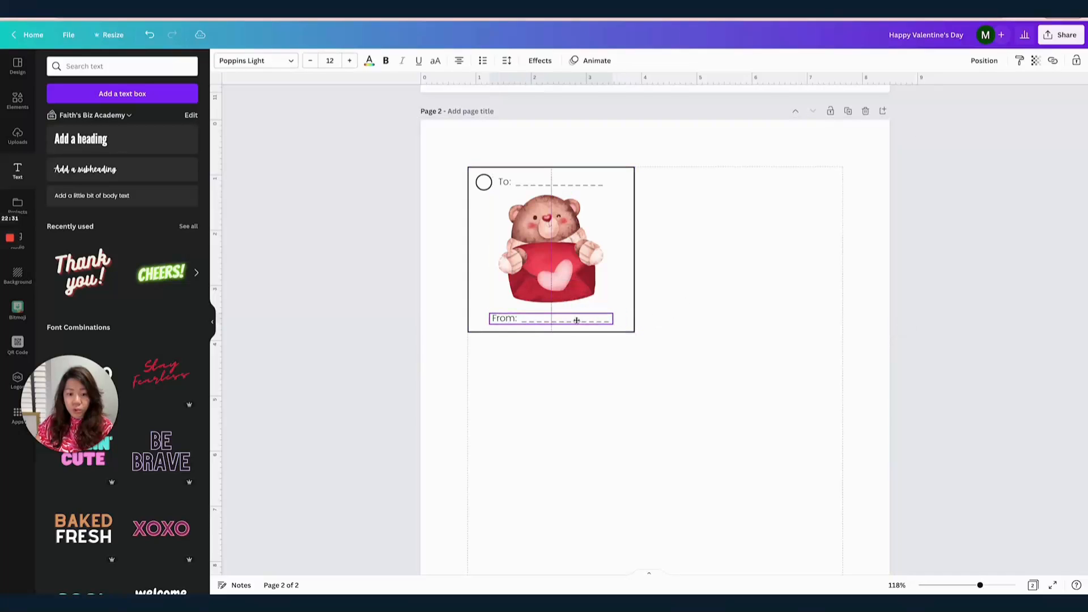
left_click(668, 306)
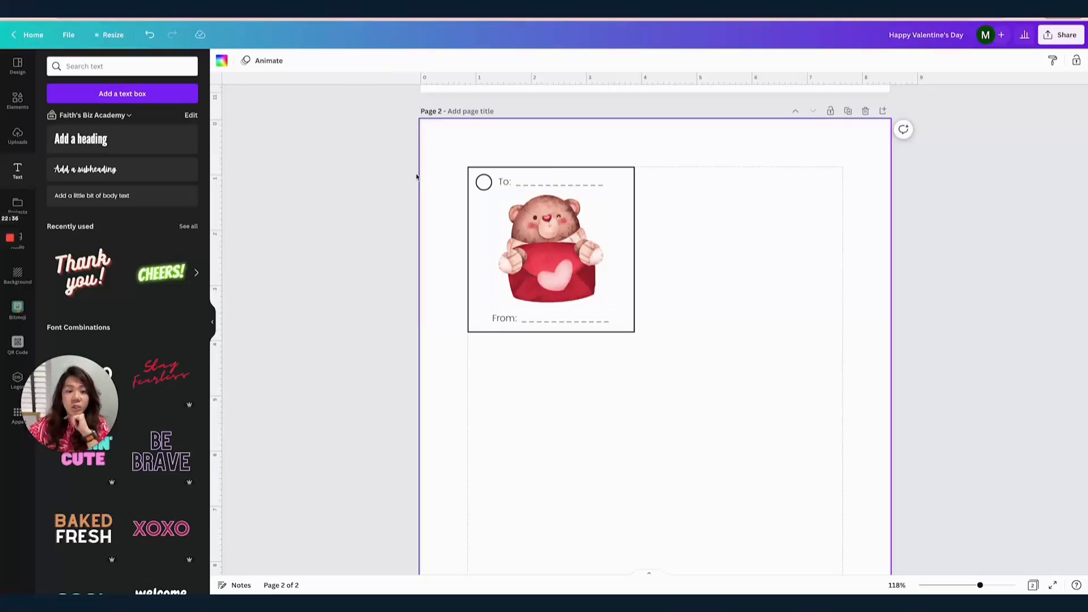
- Switch to the Creative Fabrica Valentine bundle page, open Vintage Watercolor Planner in a new tab and view its second preview image
key("ctrl+Tab")
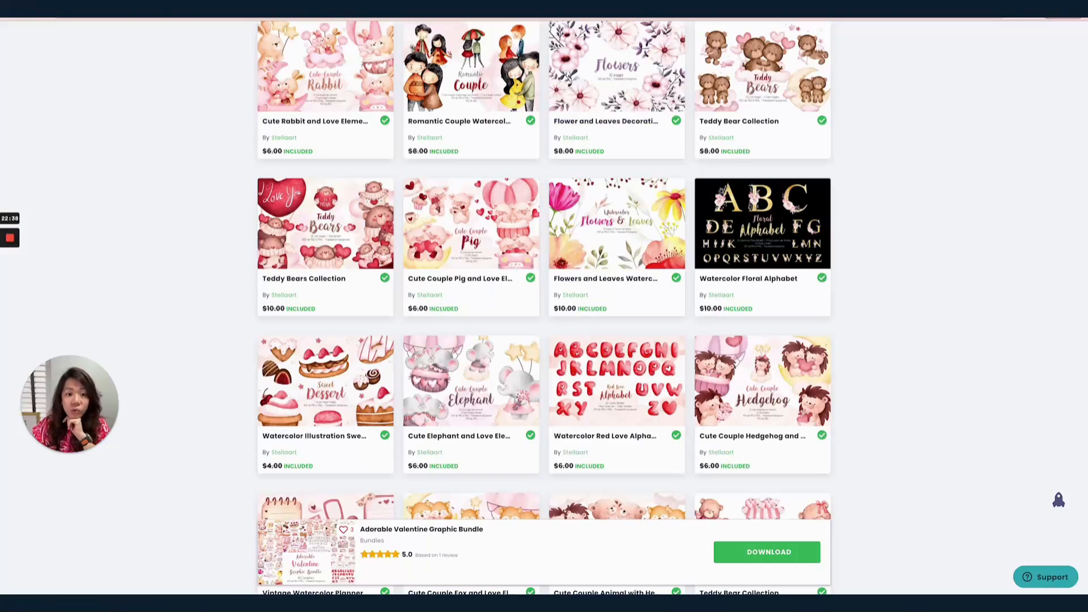
scroll(660, 258, "down", 3)
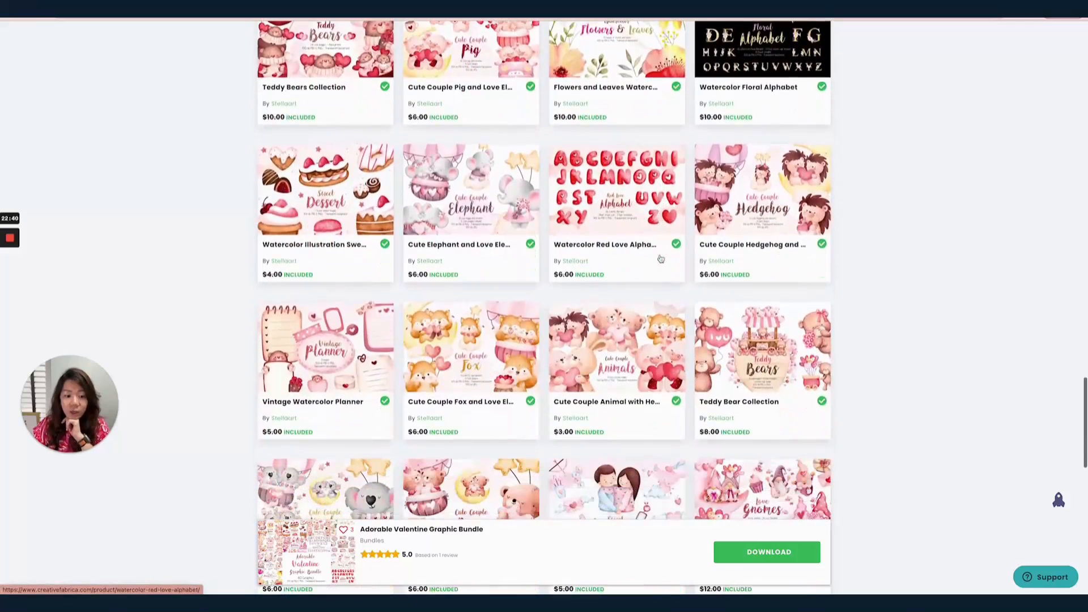
right_click(342, 349)
left_click(370, 353)
mouse_move(516, 22)
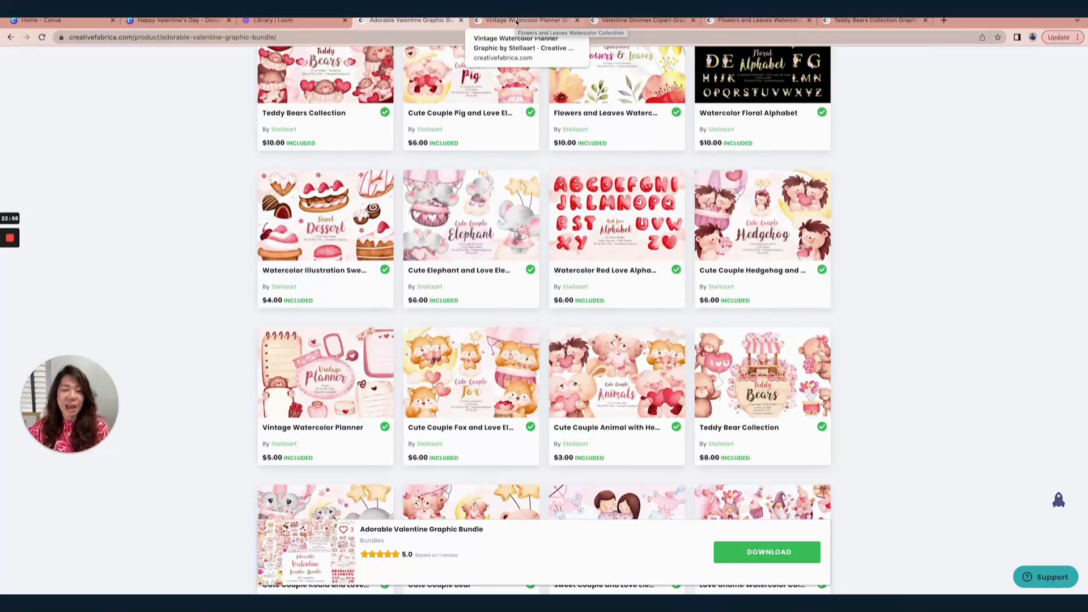
left_click(516, 21)
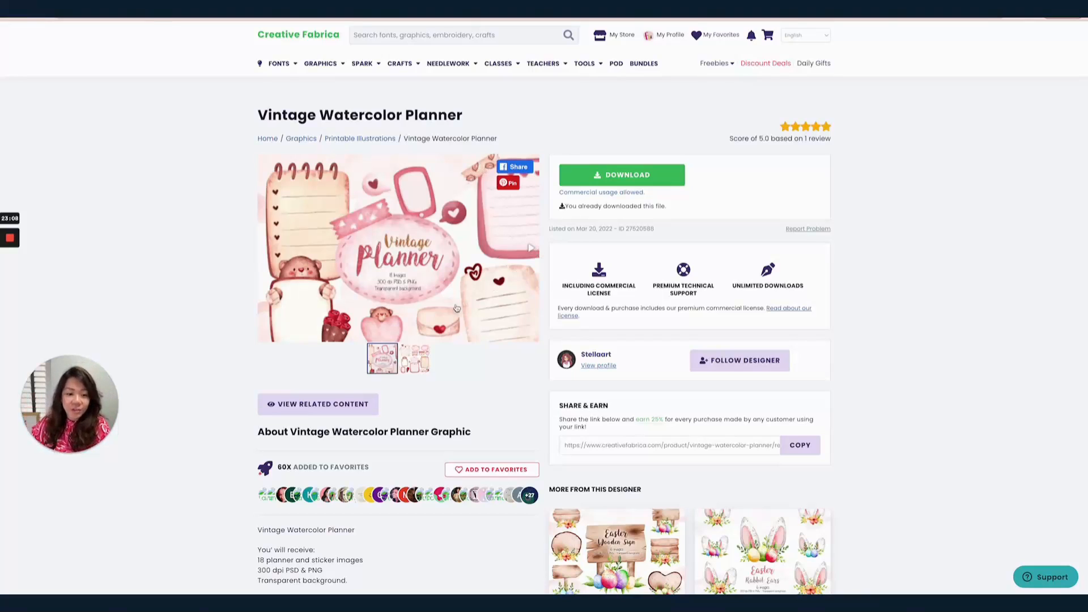
left_click(411, 362)
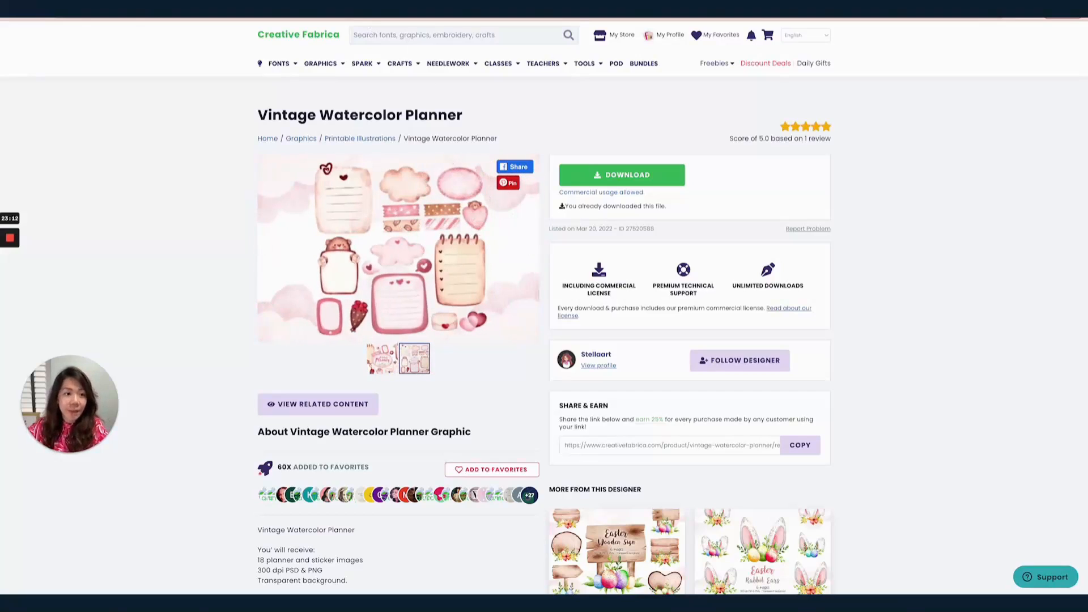
- Switch back to the Canva tag design and select the bear image on page 2
left_click(311, 8)
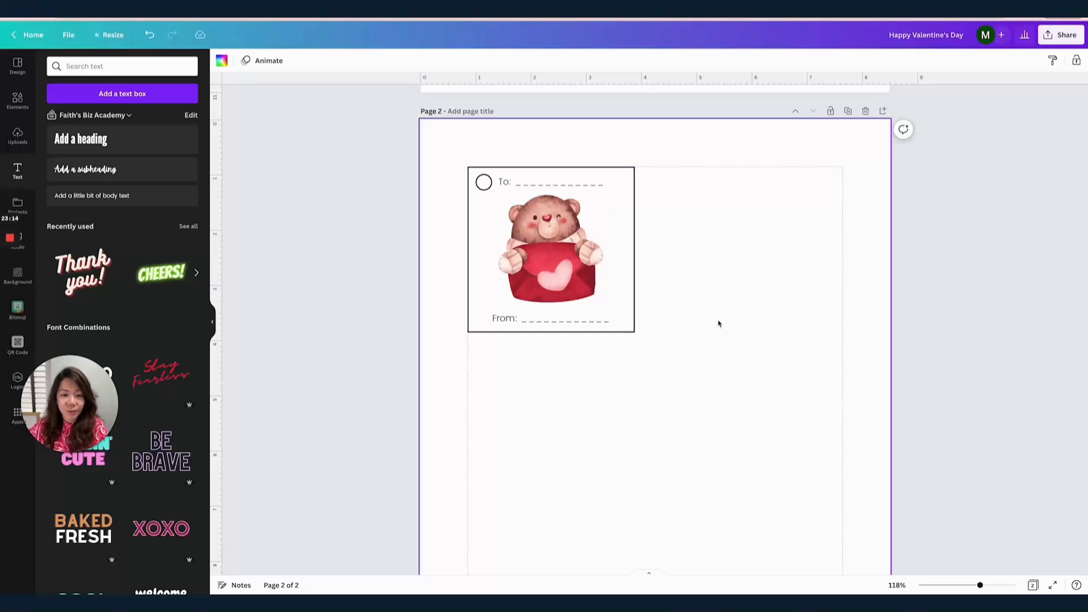
left_click(540, 240)
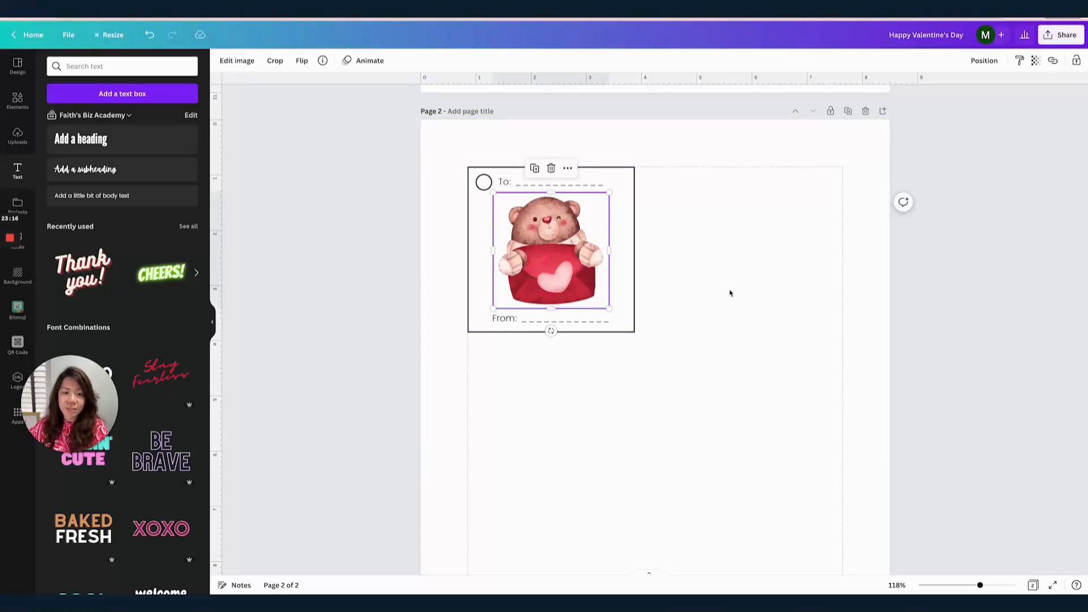
- Add the uploaded stationery clipart sheet to page 2, enlarge it and crop it to the pink cloud with heart speech bubbles
left_click(16, 136)
left_click(87, 294)
left_click_drag(684, 367, 683, 287)
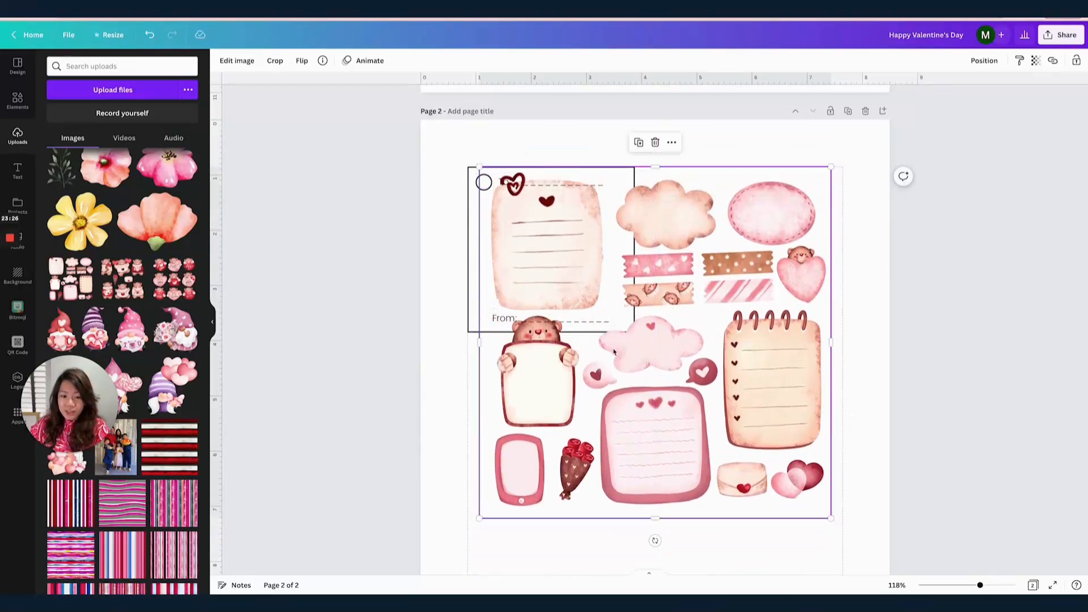
left_click_drag(664, 206, 705, 222)
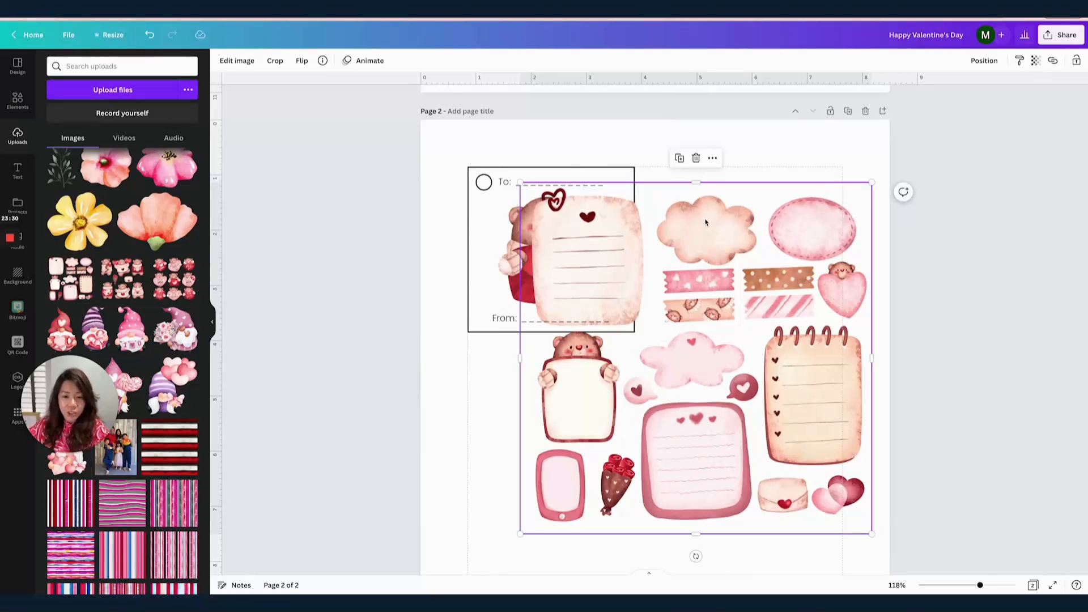
left_click_drag(697, 183, 697, 329)
left_click_drag(520, 419, 621, 419)
left_click_drag(872, 431, 763, 415)
left_click_drag(692, 532, 693, 402)
left_click(784, 391)
- Place the cropped cloud on the bear tag, tilt it slightly counterclockwise and send it backward behind the bear
left_click_drag(706, 352, 554, 209)
left_click_drag(613, 263, 622, 268)
left_click_drag(547, 290, 558, 296)
left_click_drag(545, 231, 541, 234)
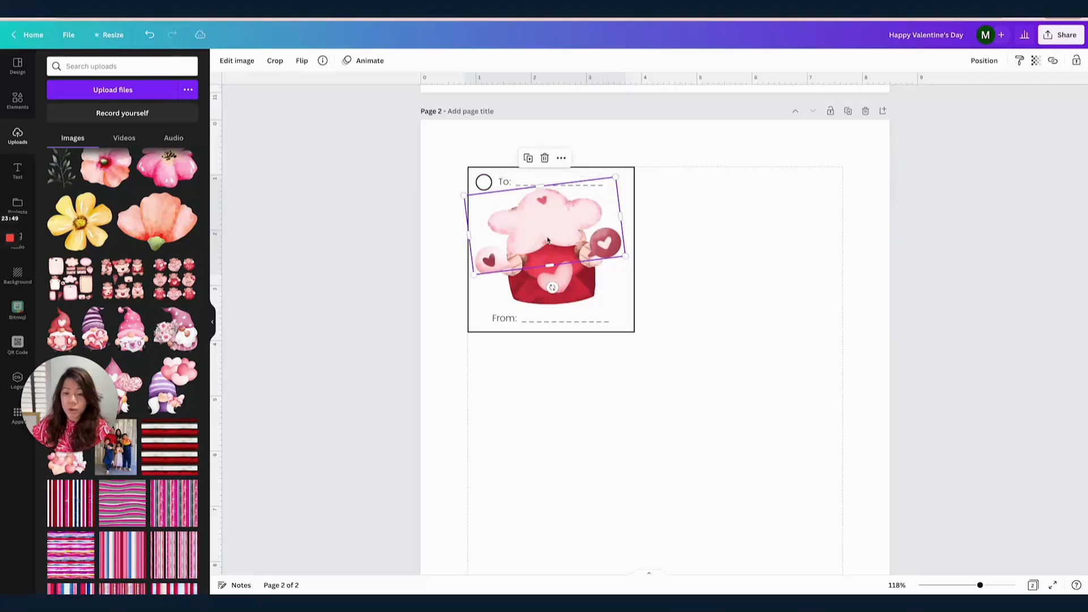
left_click(979, 63)
left_click(965, 92)
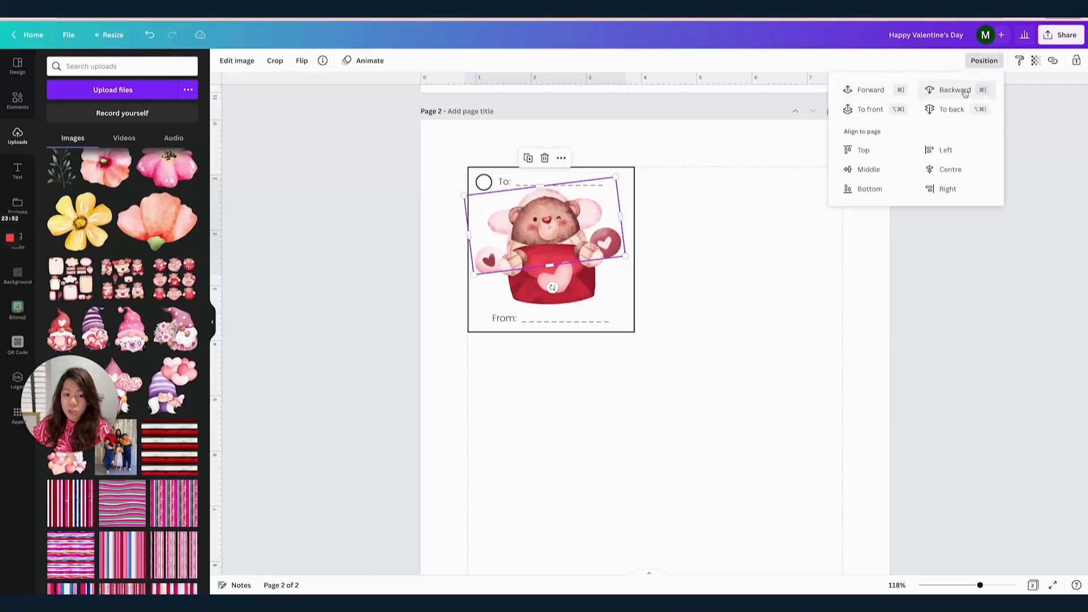
- Set the cloud graphic's transparency to 70
left_click(1036, 63)
left_click(1036, 64)
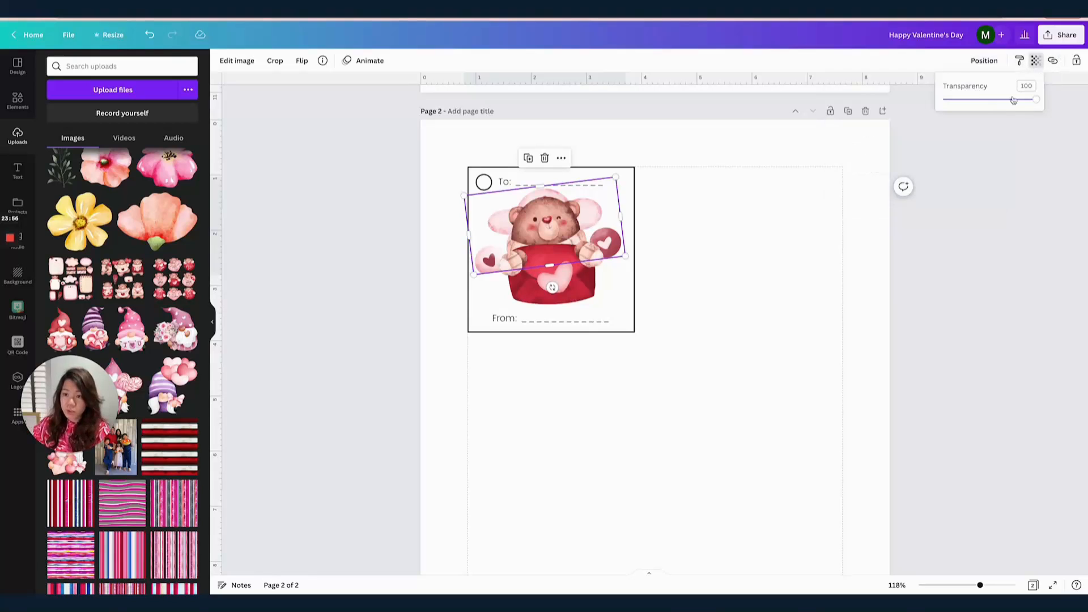
left_click_drag(1032, 99, 1015, 100)
left_click(1030, 86)
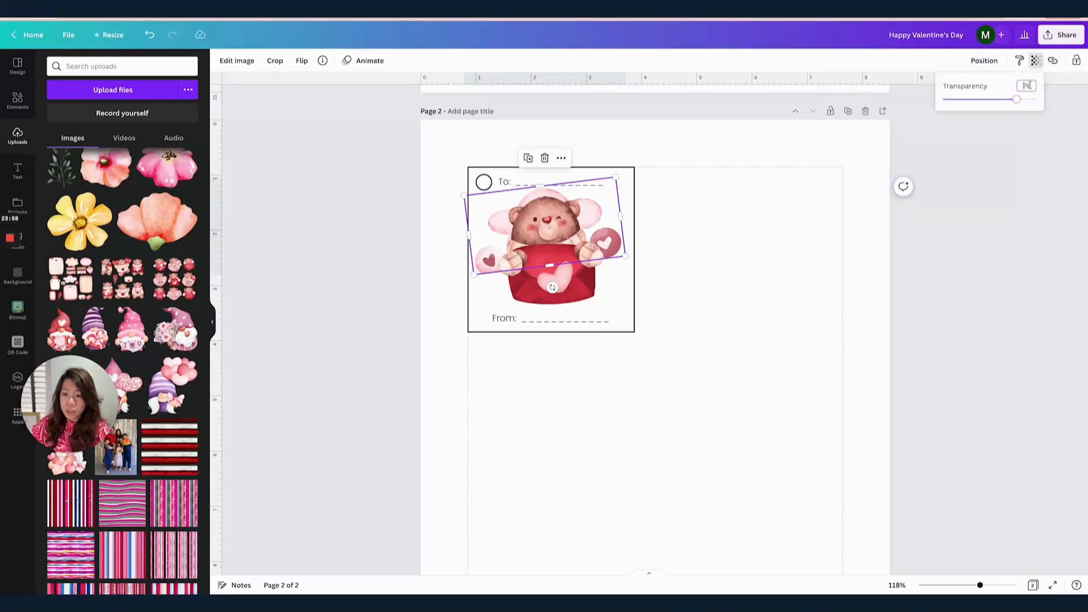
type("70")
key("Return")
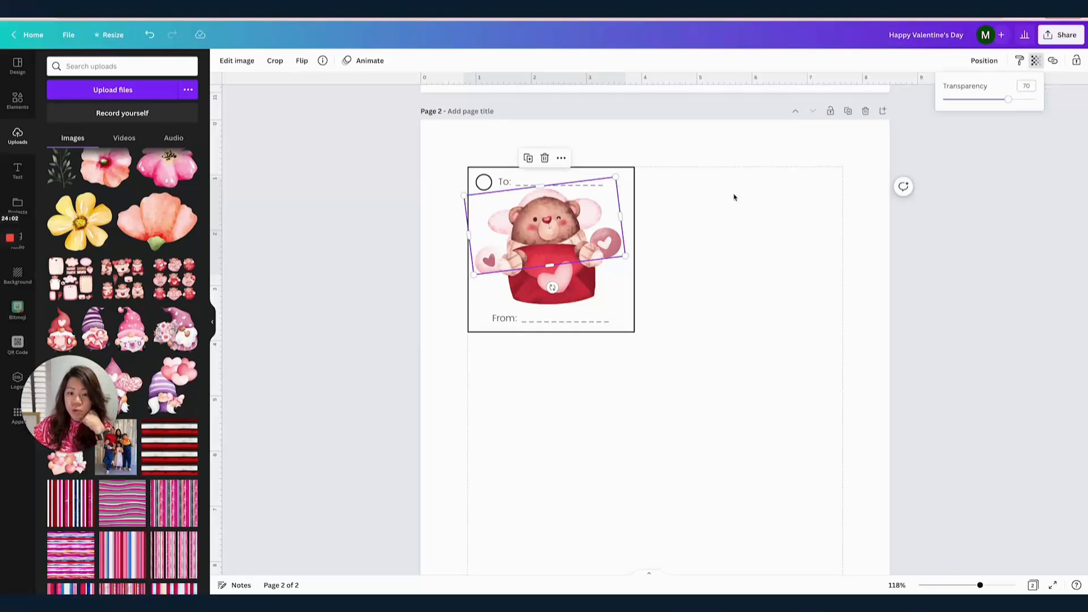
- Shrink the bear slightly, tilt it counterclockwise and centre it in front of the cloud
left_click(720, 212)
left_click(574, 230)
left_click_drag(610, 191, 592, 206)
left_click_drag(544, 329, 569, 339)
left_click_drag(547, 263, 552, 264)
left_click(730, 257)
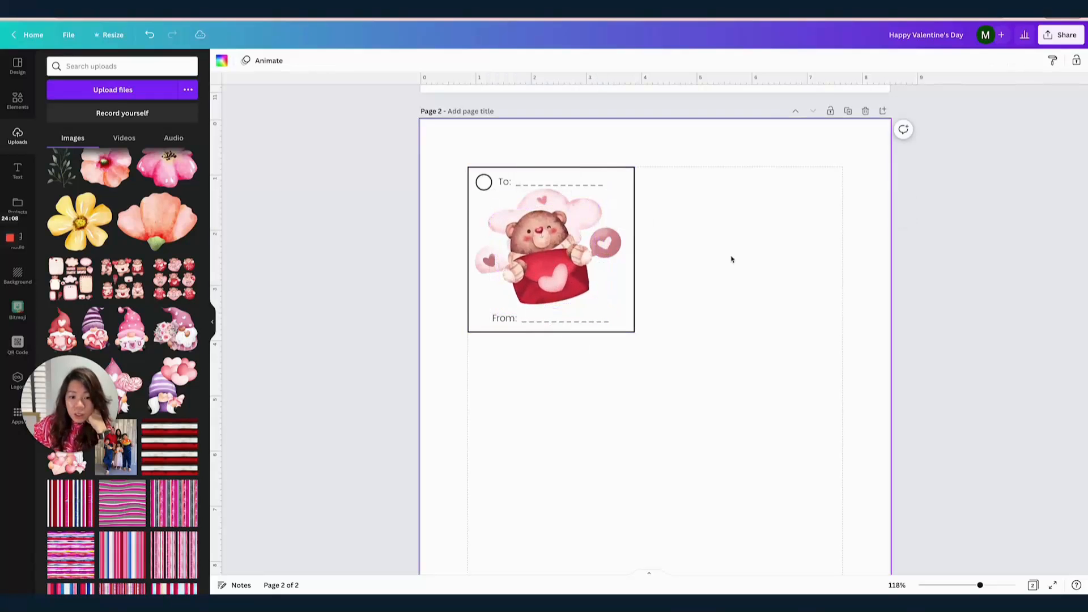
- Add the stationery clipart sheet again, crop it to the pair of hearts and place them in the tag's lower-right corner
left_click(82, 281)
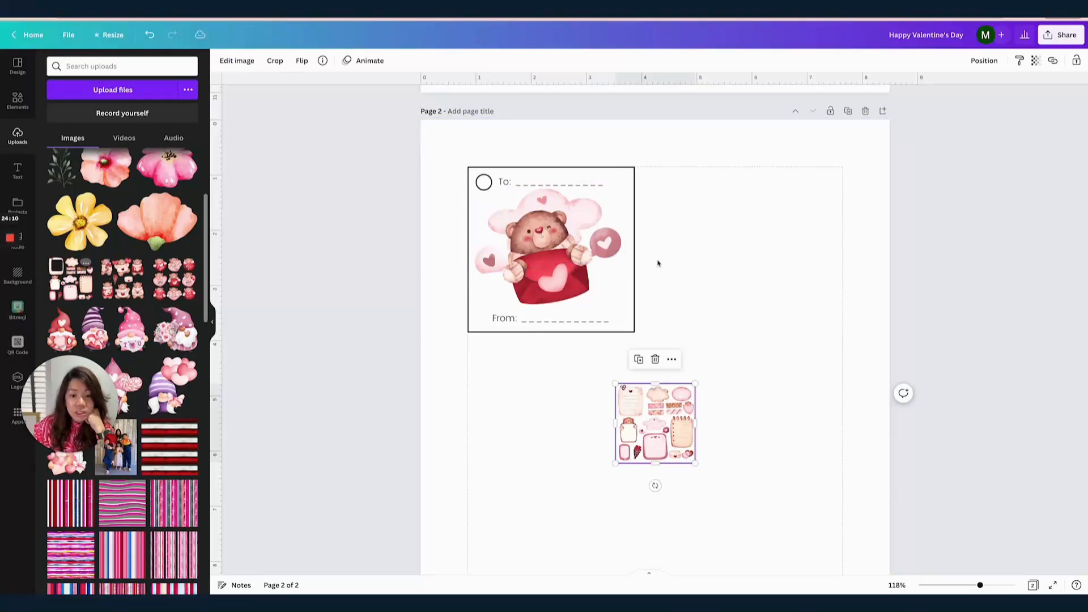
left_click_drag(614, 382, 510, 313)
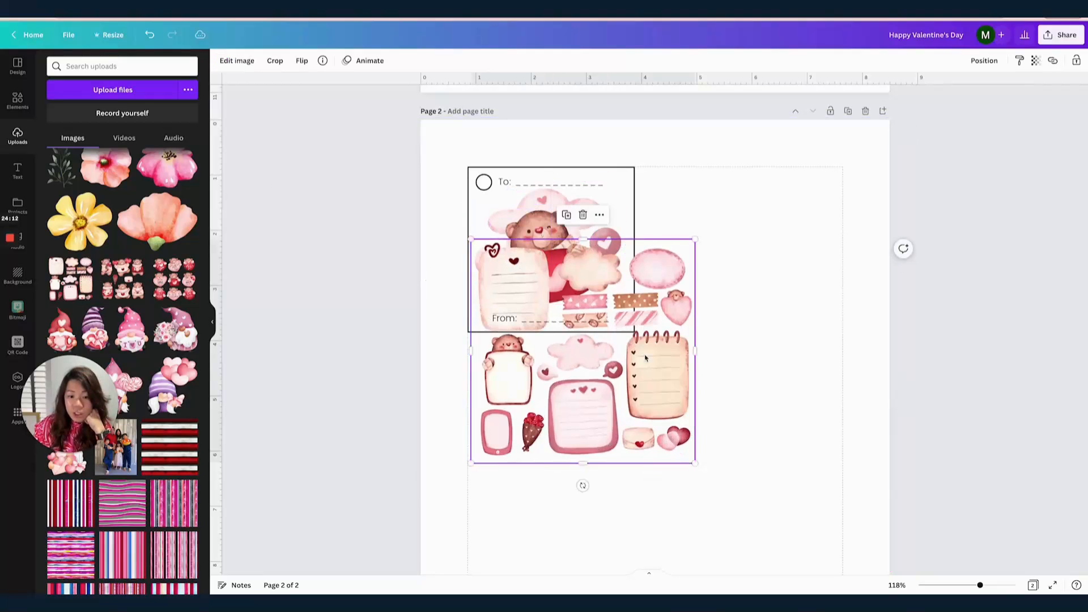
left_click_drag(676, 440, 765, 375)
left_click_drag(559, 286, 742, 287)
left_click_drag(763, 173, 623, 261)
scroll(764, 374, "down", 1)
left_click(821, 339)
- Add the stationery clipart sheet again, crop it to the small envelope and place it in the tag's lower-left area
left_click(677, 240)
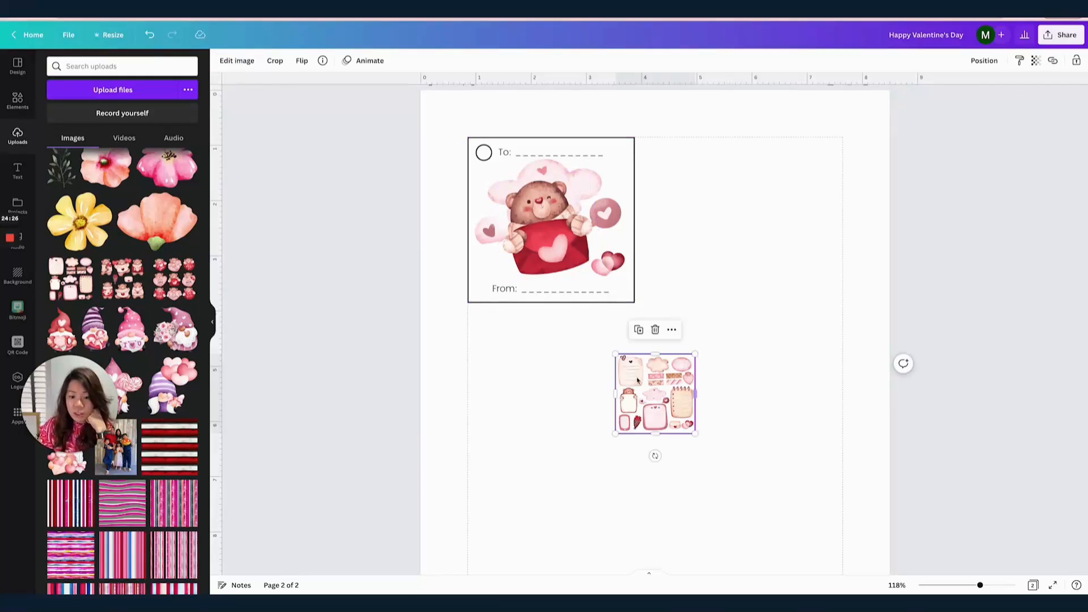
left_click_drag(615, 355, 473, 265)
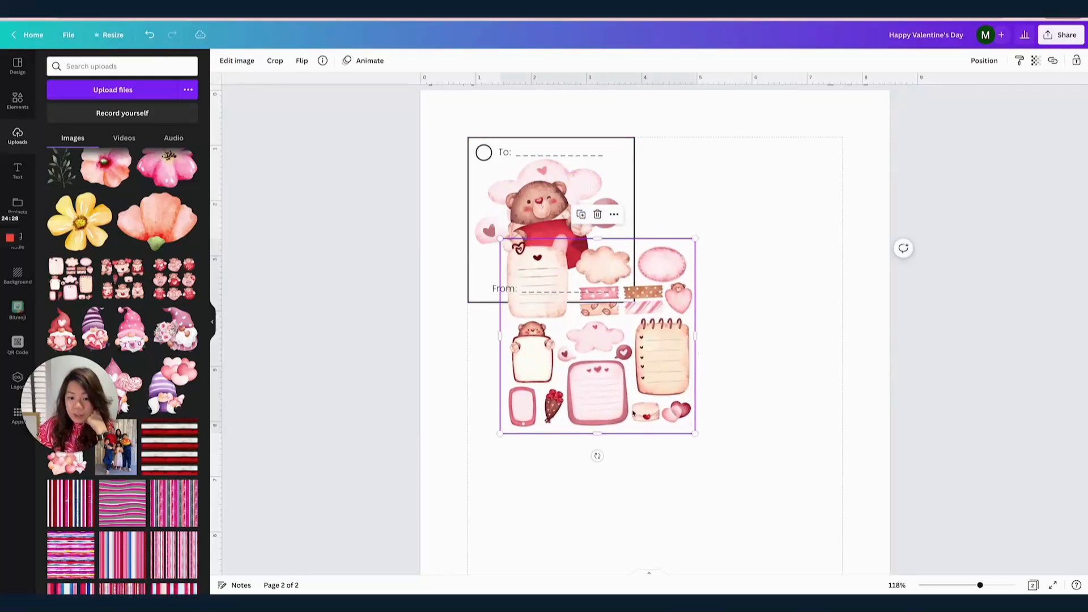
left_click_drag(500, 336, 630, 347)
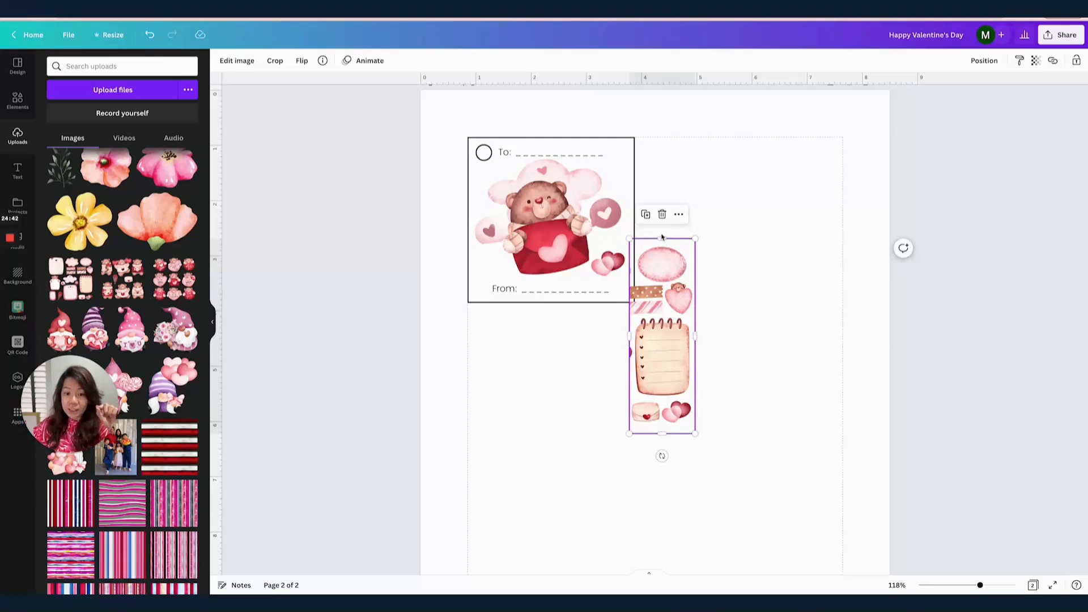
left_click_drag(661, 237, 646, 428)
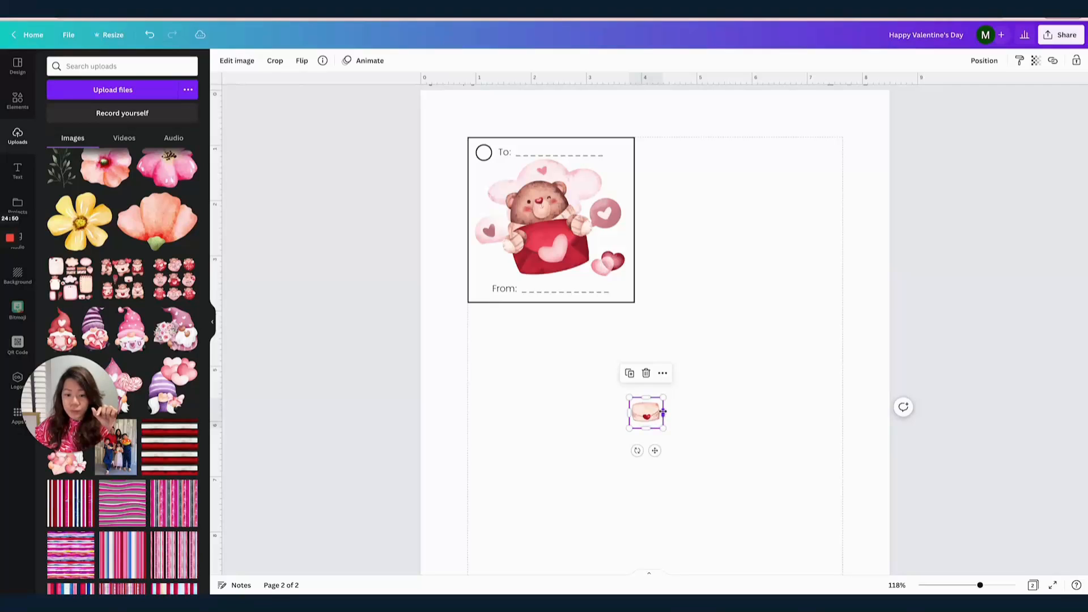
left_click_drag(663, 412, 494, 242)
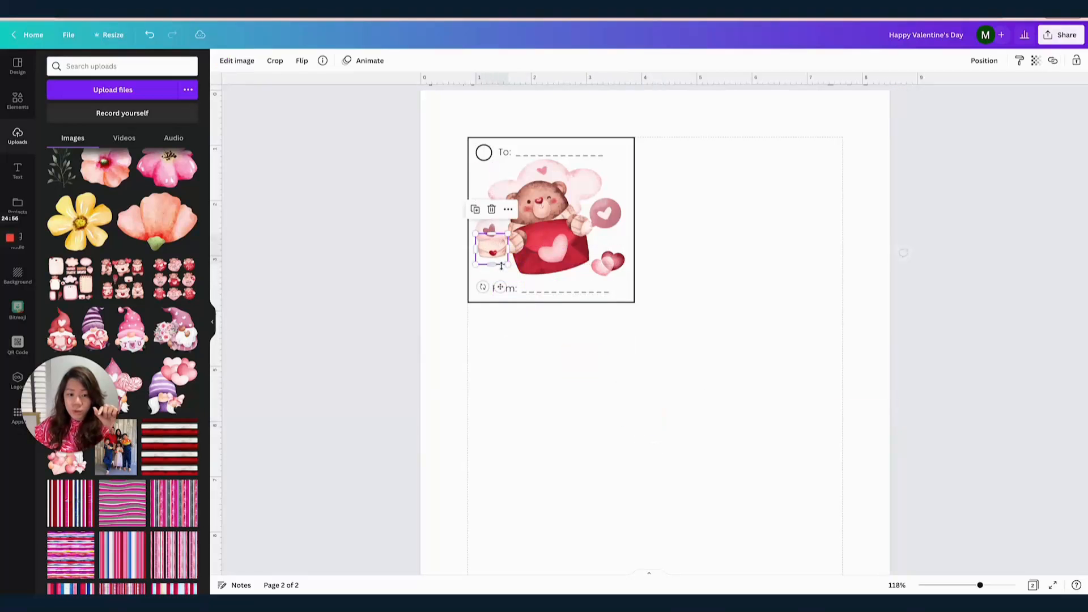
- Tilt the small envelope slightly clockwise, adjust its position beside the bear and nudge the cloud graphic to the right
left_click_drag(482, 287, 508, 298)
left_click_drag(494, 256, 520, 259)
left_click_drag(602, 209, 607, 208)
left_click(667, 243)
mouse_move(498, 268)
left_mouse_down()
mouse_move(471, 303)
mouse_move(496, 265)
left_mouse_up()
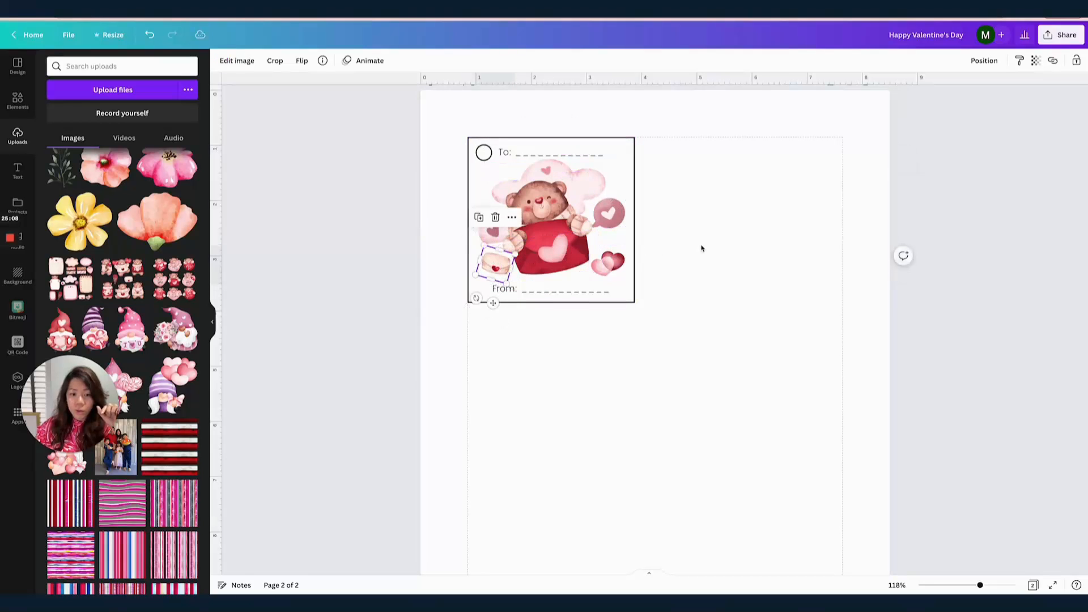
left_click(701, 248)
- Nudge the bear slightly down and the small envelope slightly left to balance the tag
left_click(563, 184)
left_click(641, 201)
left_click_drag(586, 234, 586, 235)
left_click(706, 232)
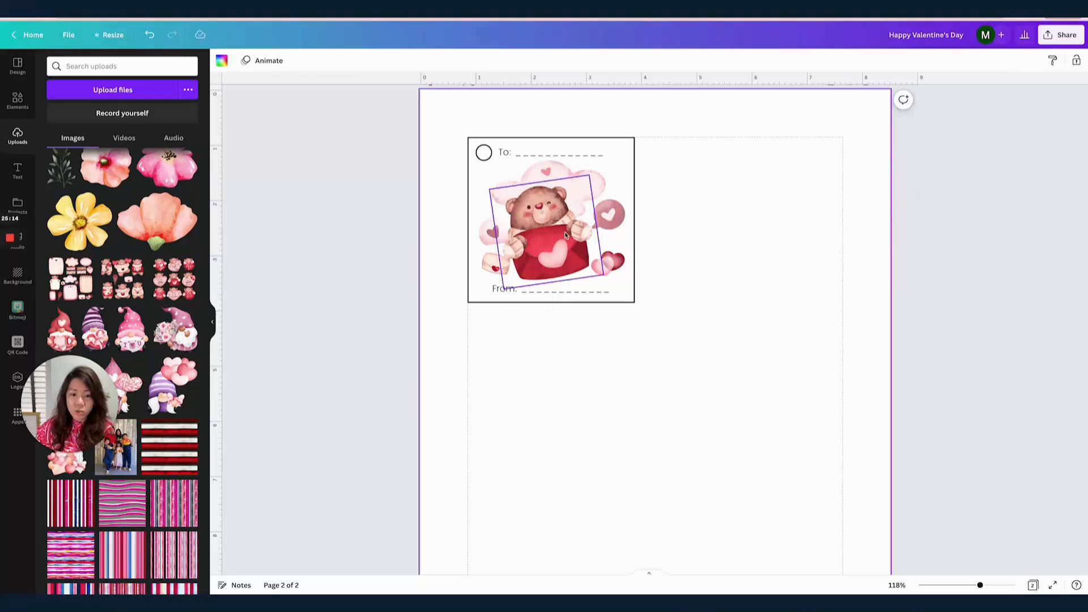
left_click(488, 266)
left_click(698, 257)
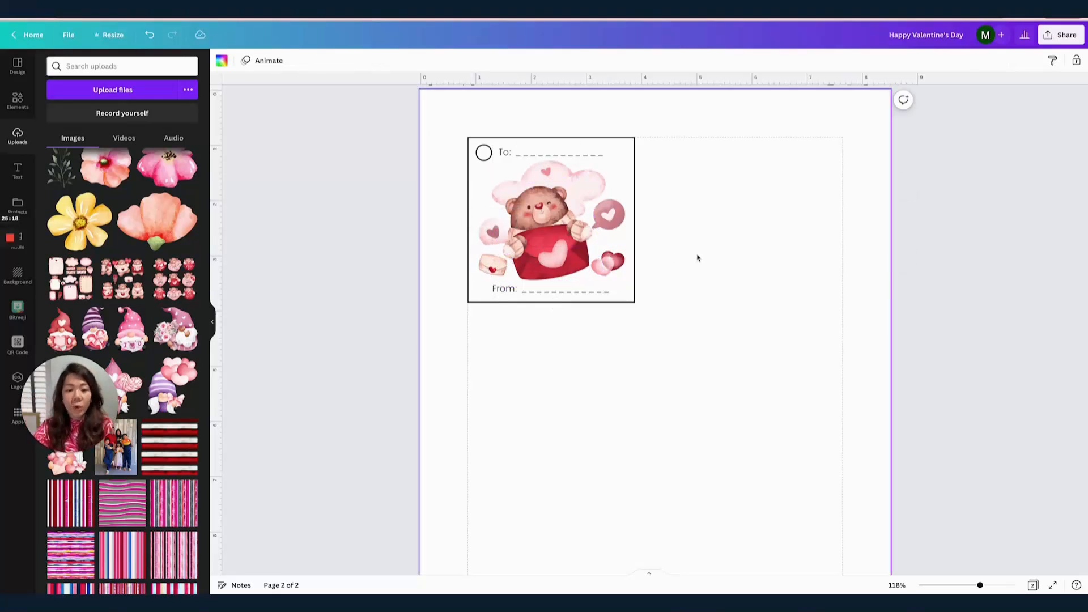
- Recolour the To and From lines in a dark brown sampled from the bear's fur
scroll(605, 180, "down", 1)
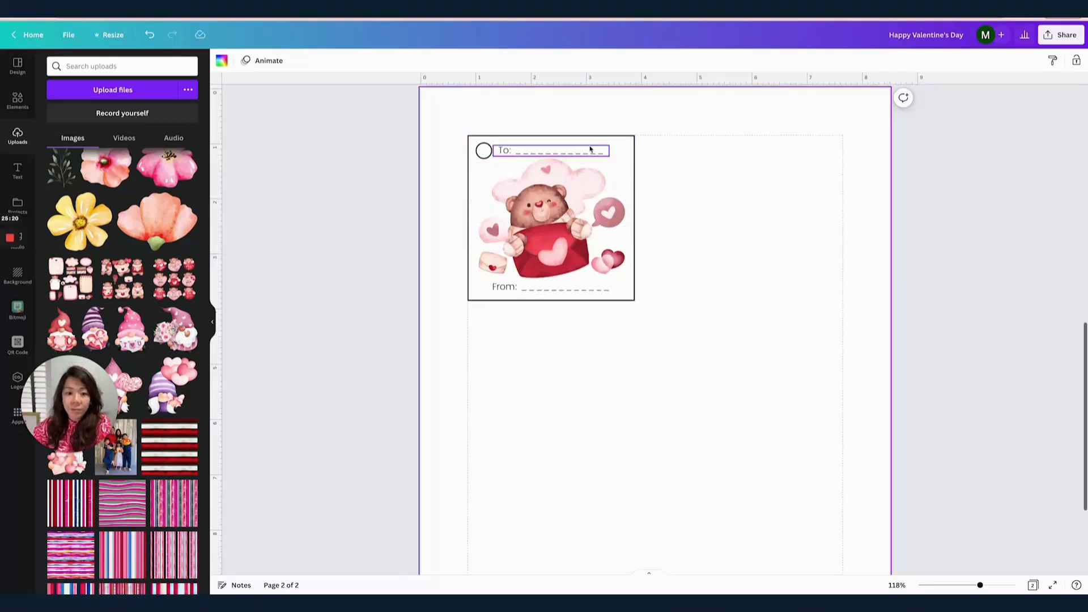
left_click(589, 151)
left_click(369, 61)
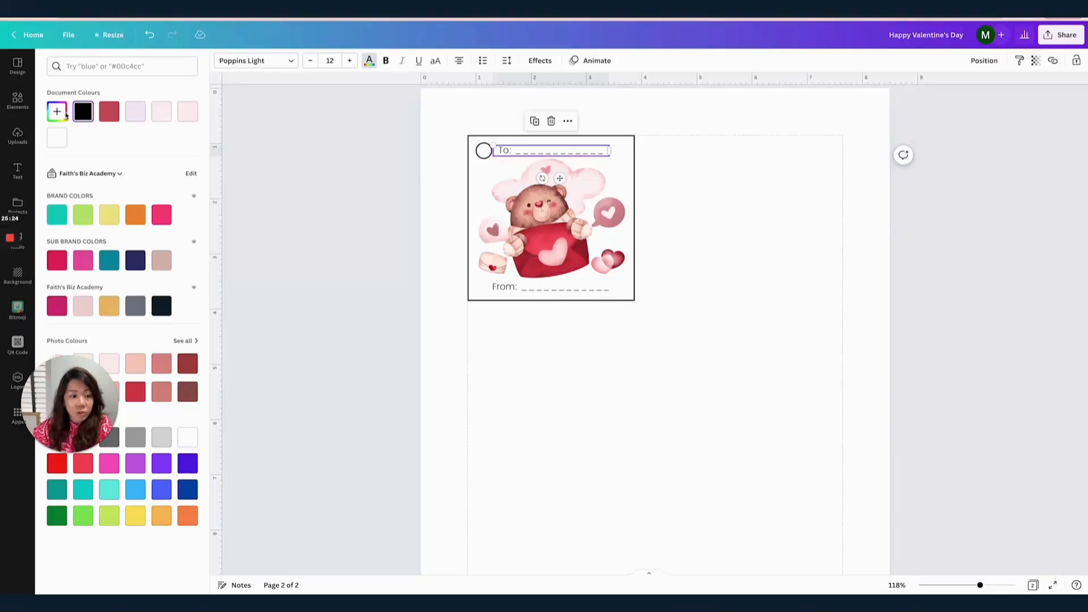
left_click(57, 111)
left_click(175, 211)
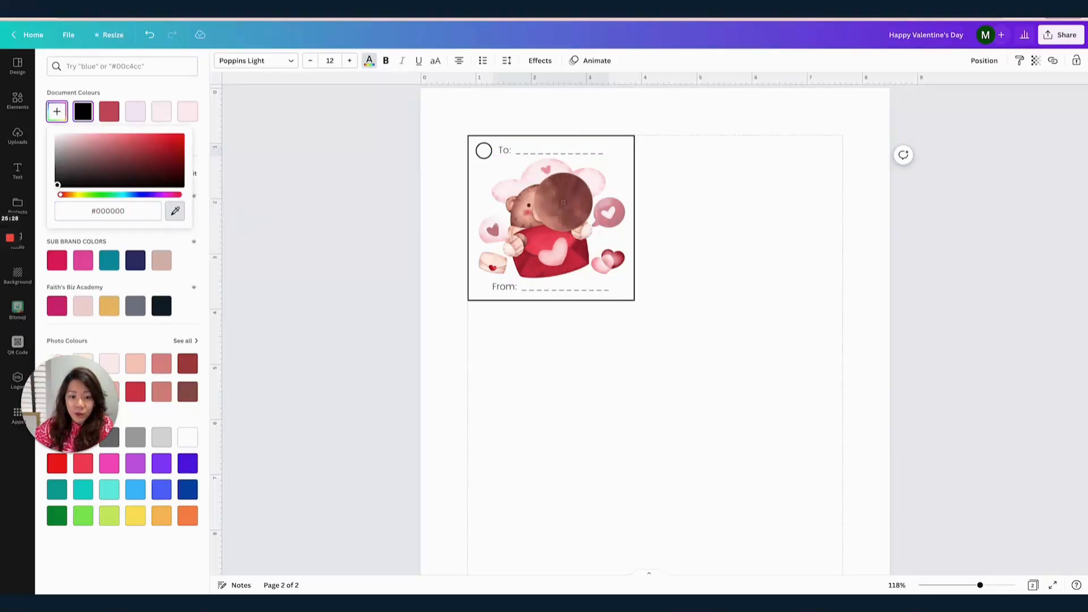
left_click(552, 204)
left_click(589, 289)
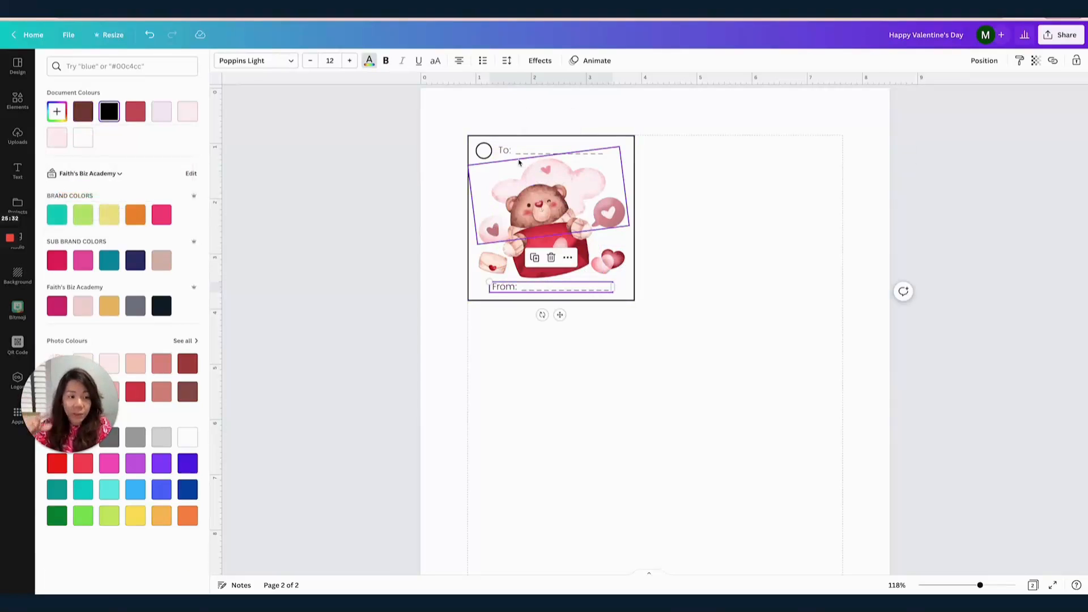
left_click(82, 111)
left_click(679, 323)
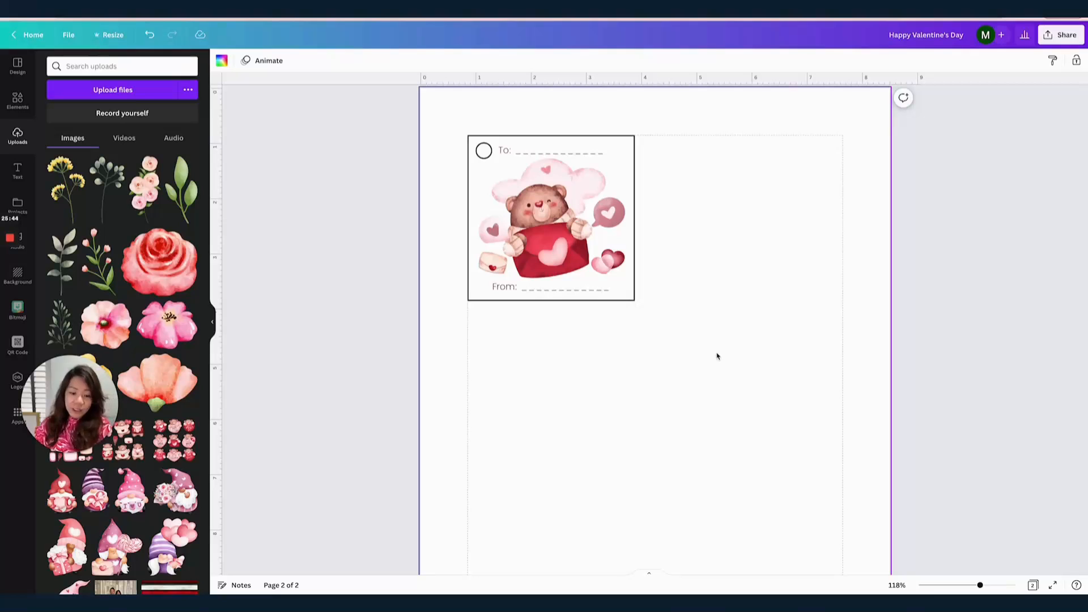
- Group all elements of the bear tag and place a duplicate beside it, aligned with the page's right margin
left_click_drag(717, 355, 464, 113)
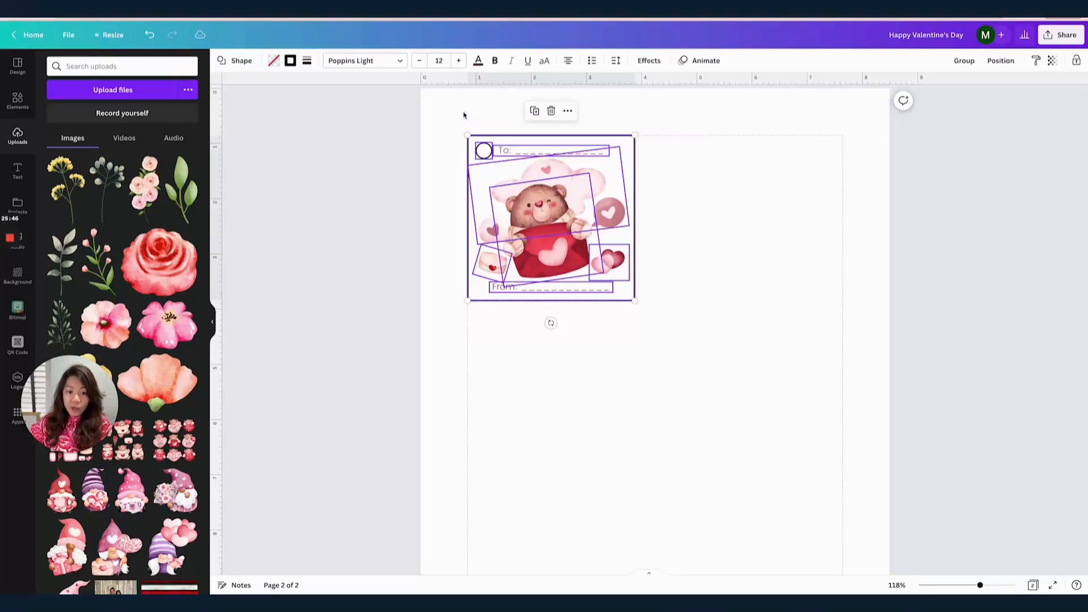
left_click(963, 60)
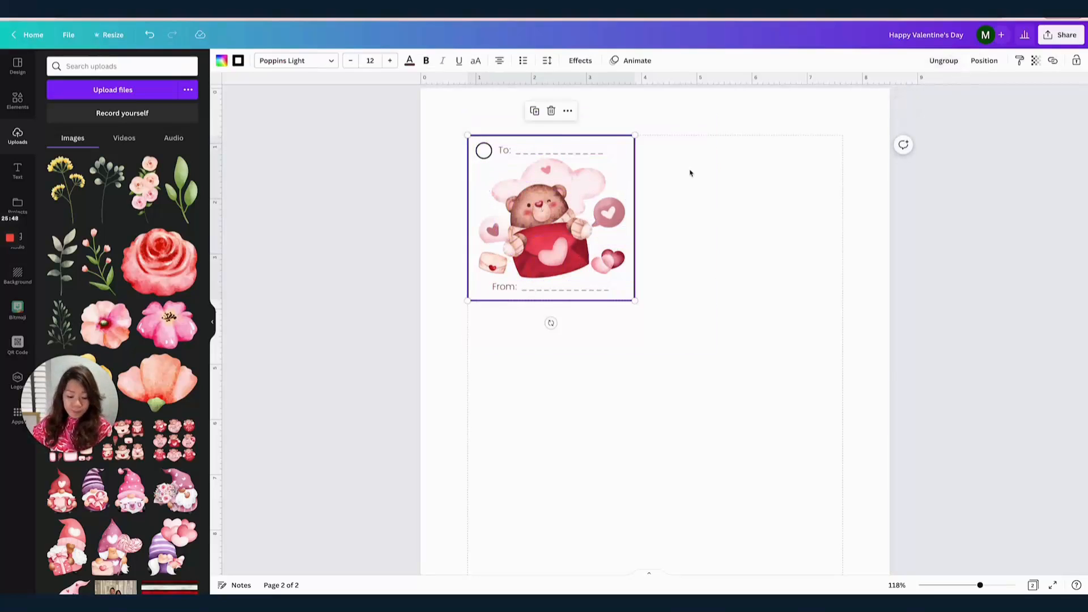
key("ctrl+d")
left_click_drag(558, 207, 757, 198)
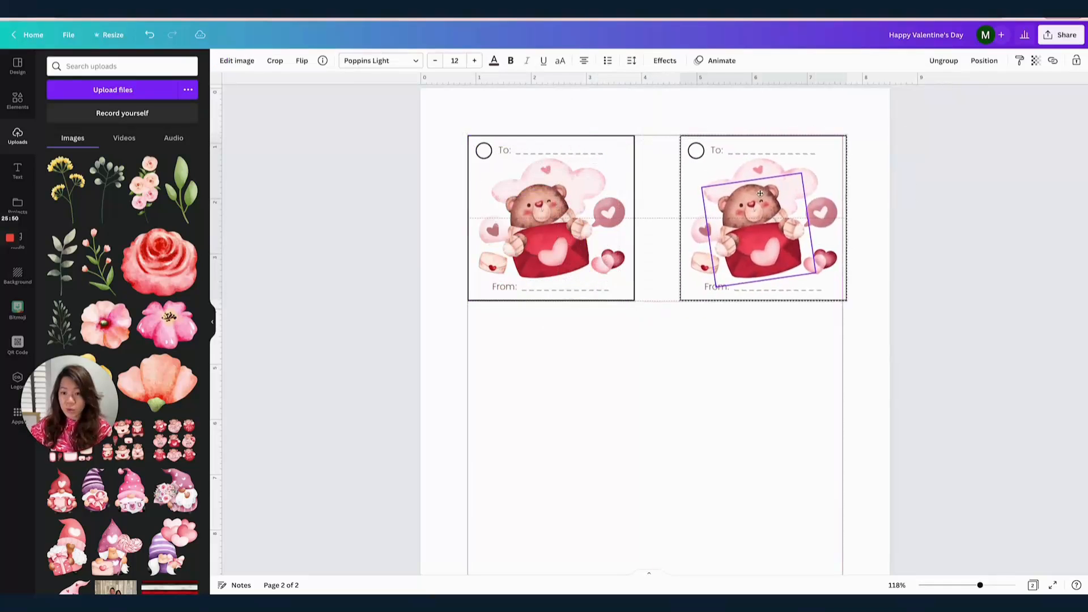
left_click_drag(871, 309, 714, 118)
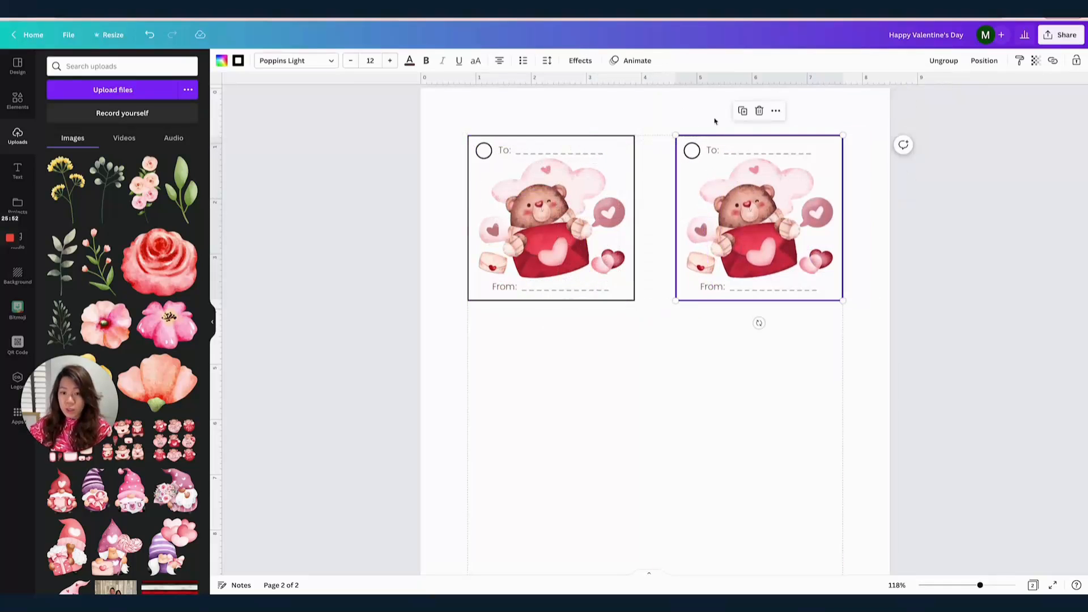
left_click(742, 111)
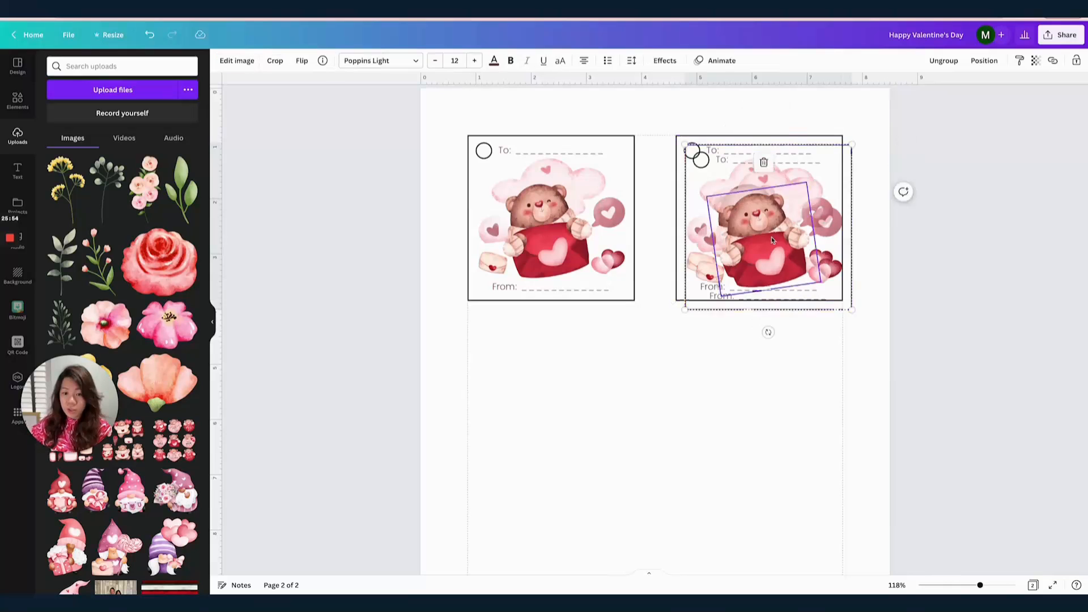
left_click_drag(759, 227, 753, 397)
key("Delete")
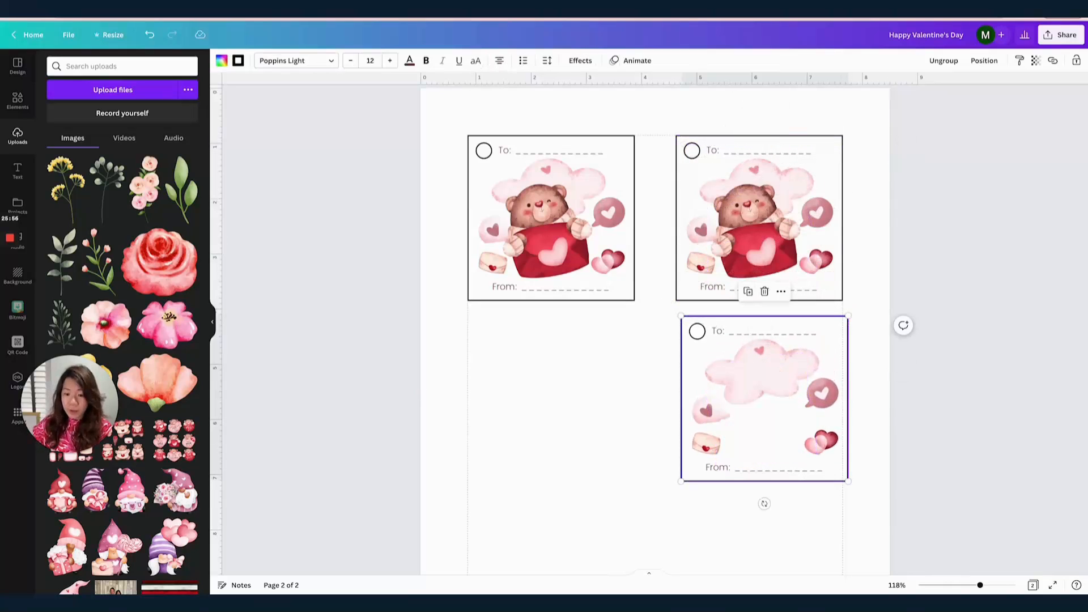
left_click_drag(913, 517, 664, 313)
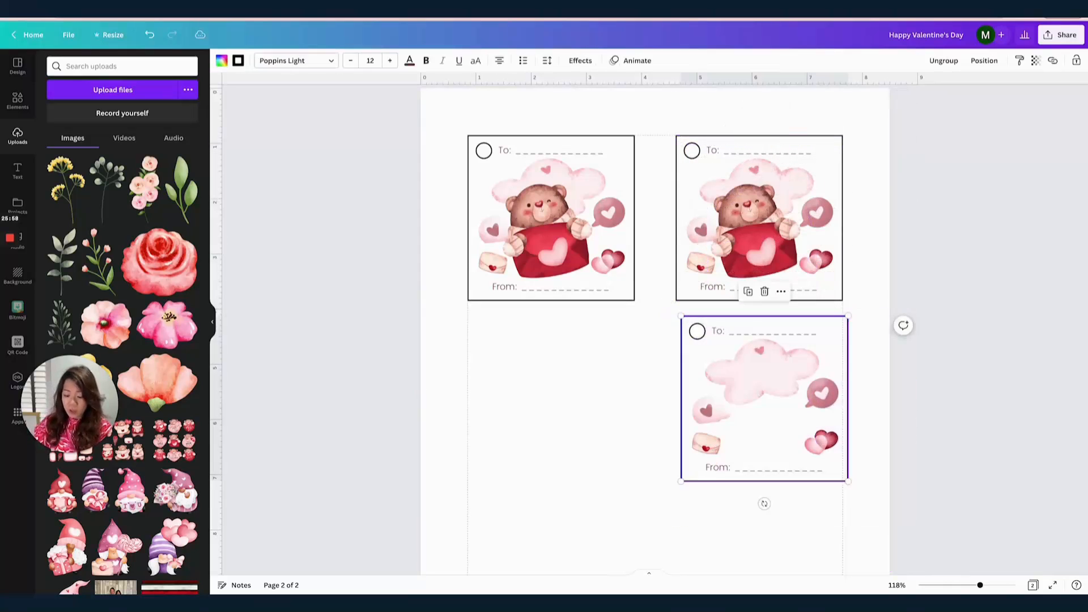
key("Delete")
- Duplicate the row of two bear tags twice downward to fill page 2 with three rows
left_click_drag(980, 585, 962, 584)
left_click_drag(852, 369, 535, 242)
scroll(534, 243, "down", 1)
key("super+d")
left_click_drag(626, 278, 619, 357)
key("super+d")
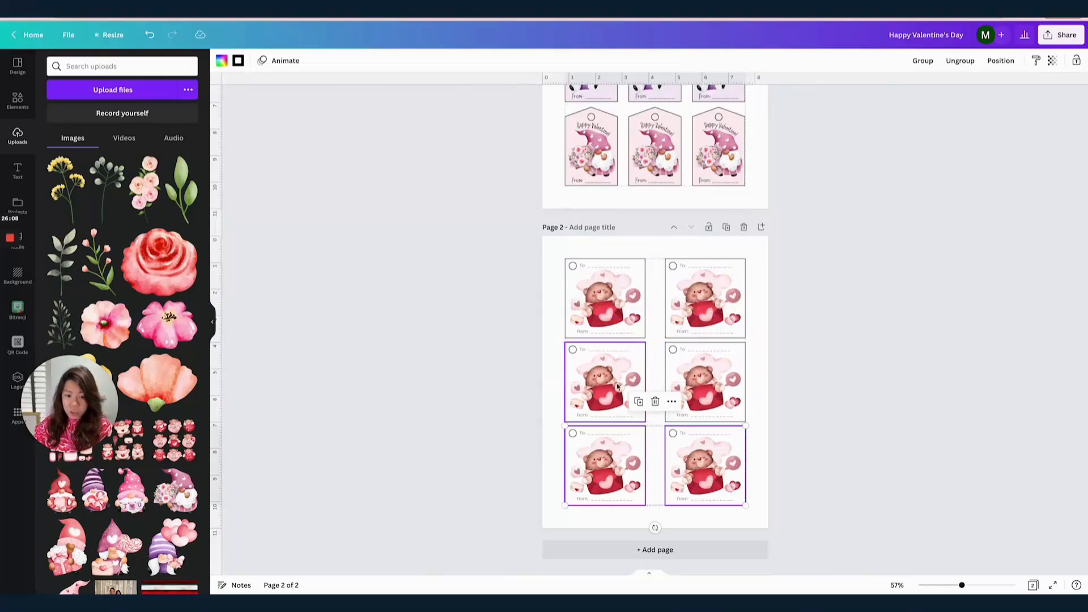
left_click(802, 405)
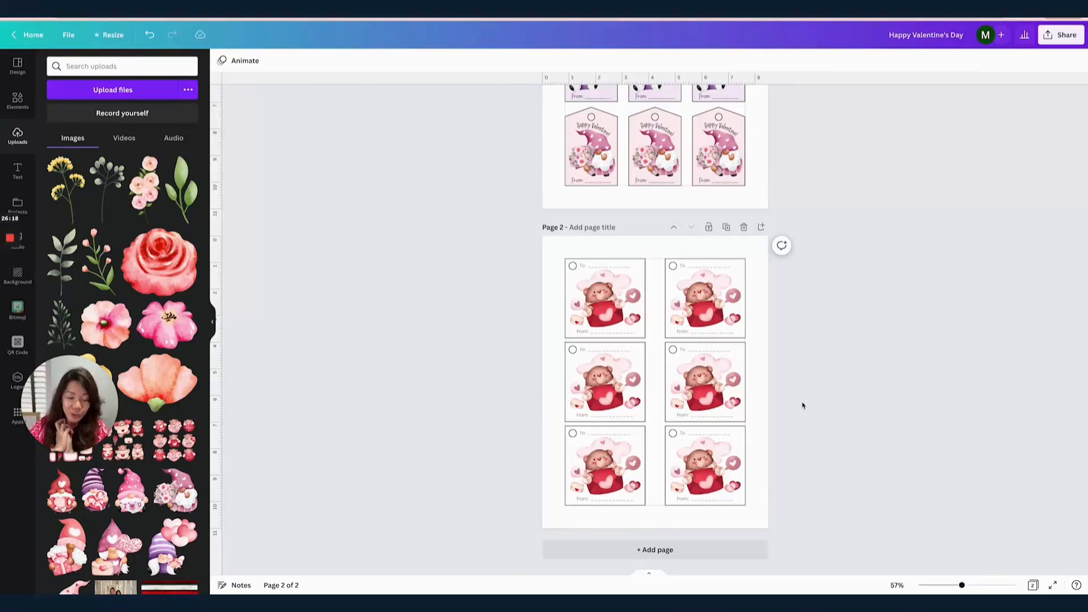
- Add a blank third page and insert a square shape on it
left_click(740, 553)
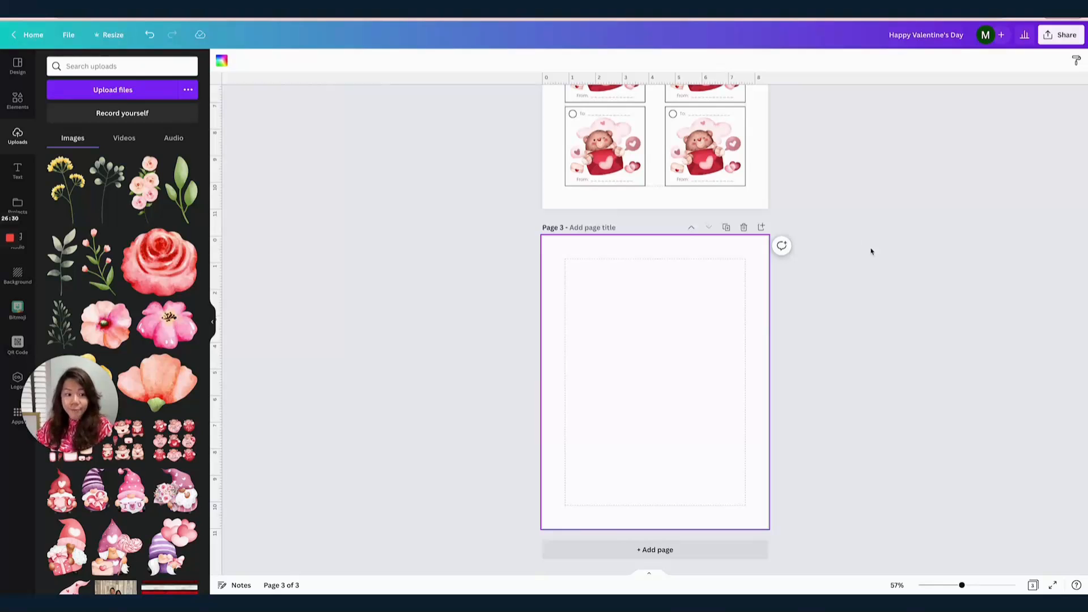
left_click(17, 100)
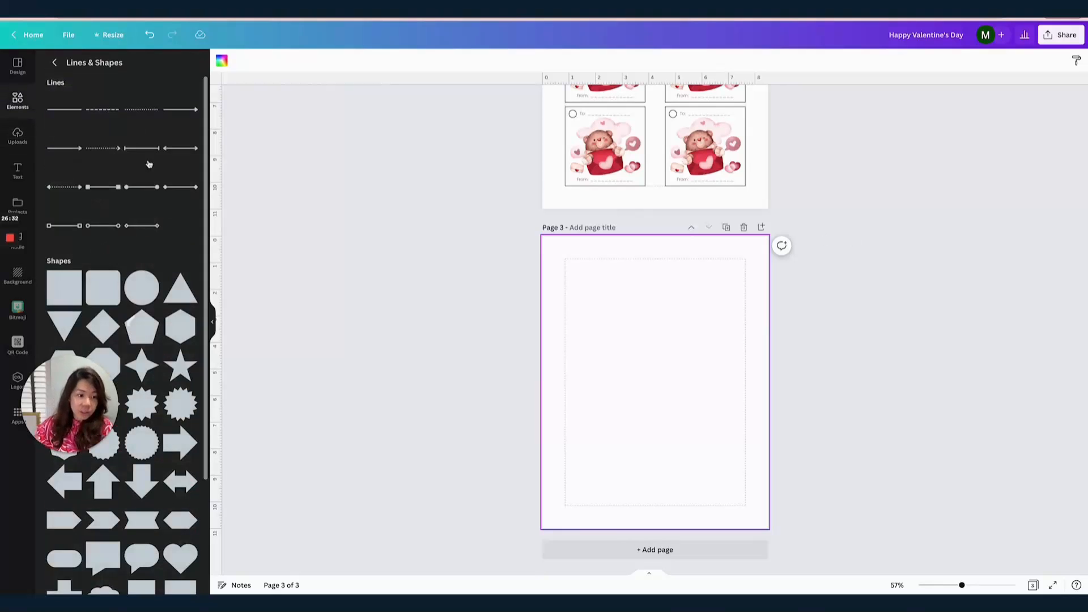
left_click(64, 287)
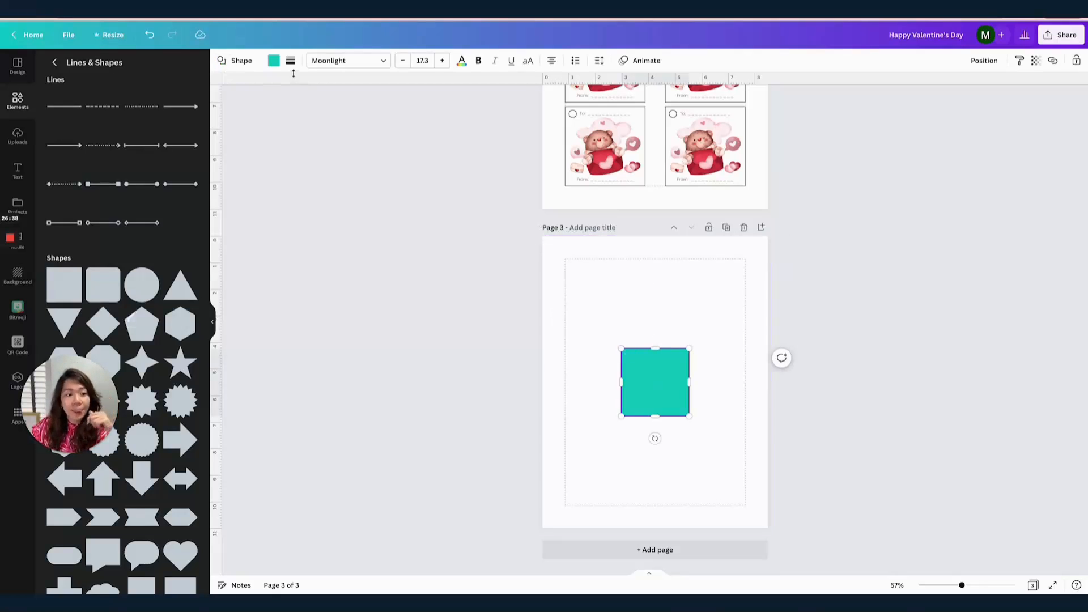
- Give the square no fill and a solid border of weight 2, and stretch it into a tall rectangle about 2 by 5 inches
left_click(274, 62)
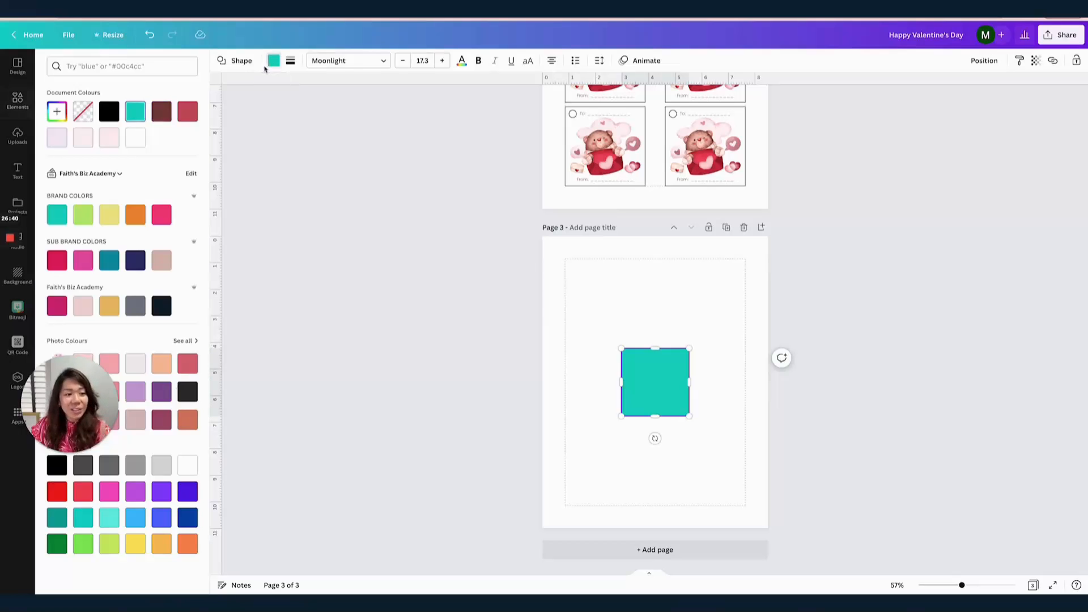
left_click(83, 112)
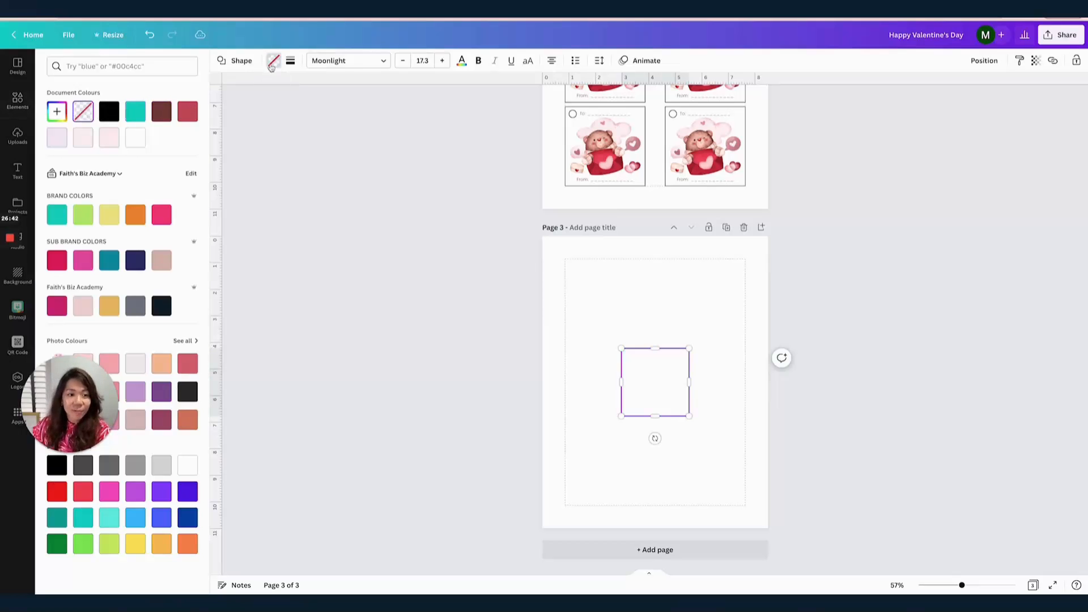
left_click(291, 61)
left_click(323, 90)
left_click(393, 109)
type("2")
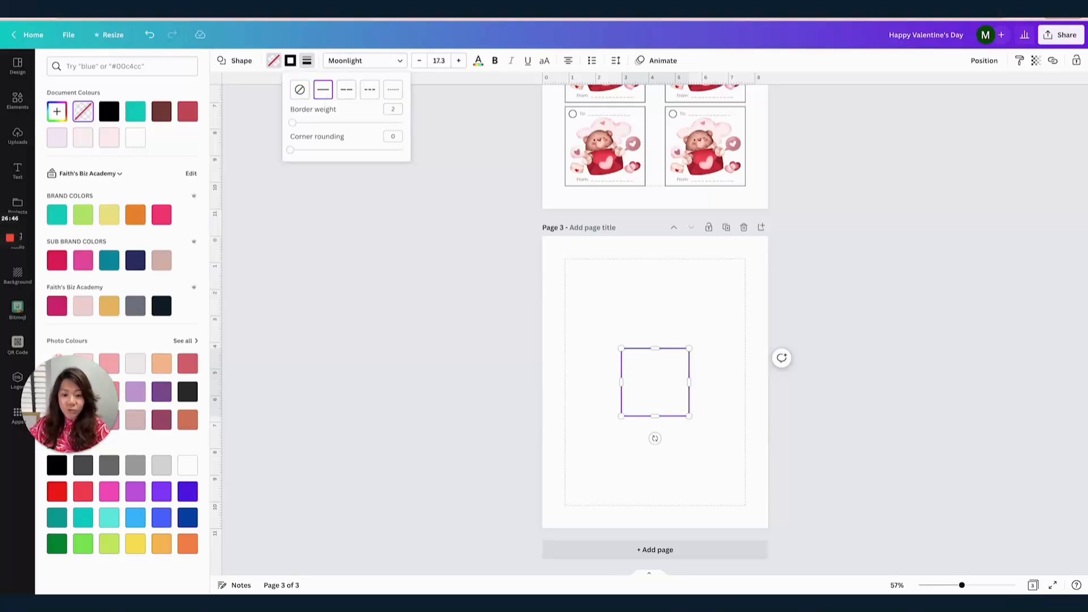
left_click_drag(653, 347, 653, 282)
left_click_drag(621, 349, 636, 352)
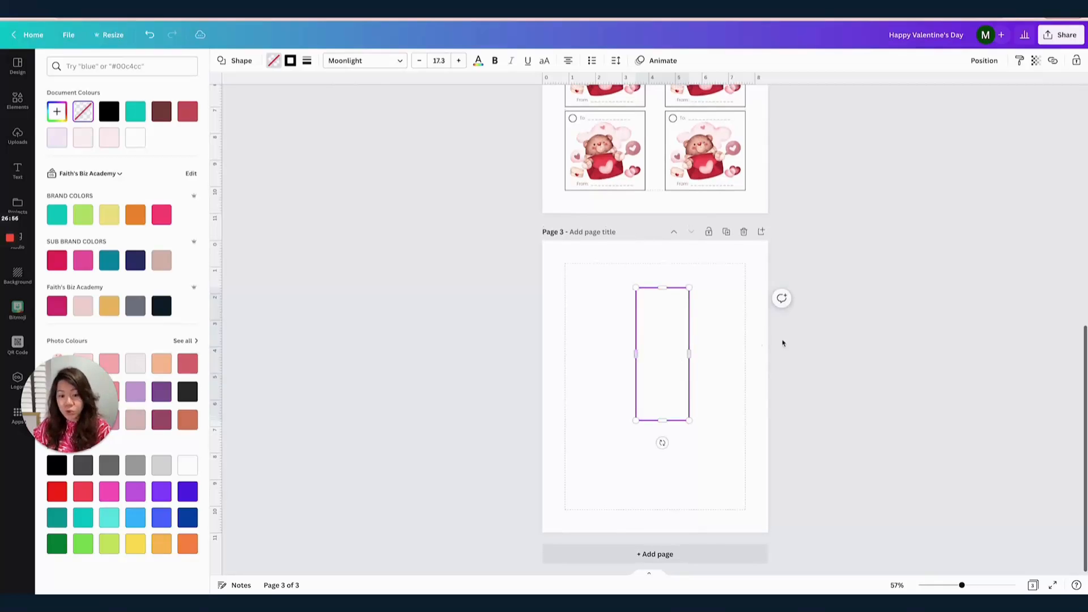
- Insert a circle on page 3 and give it no fill and a solid border of weight 2
left_click(670, 349)
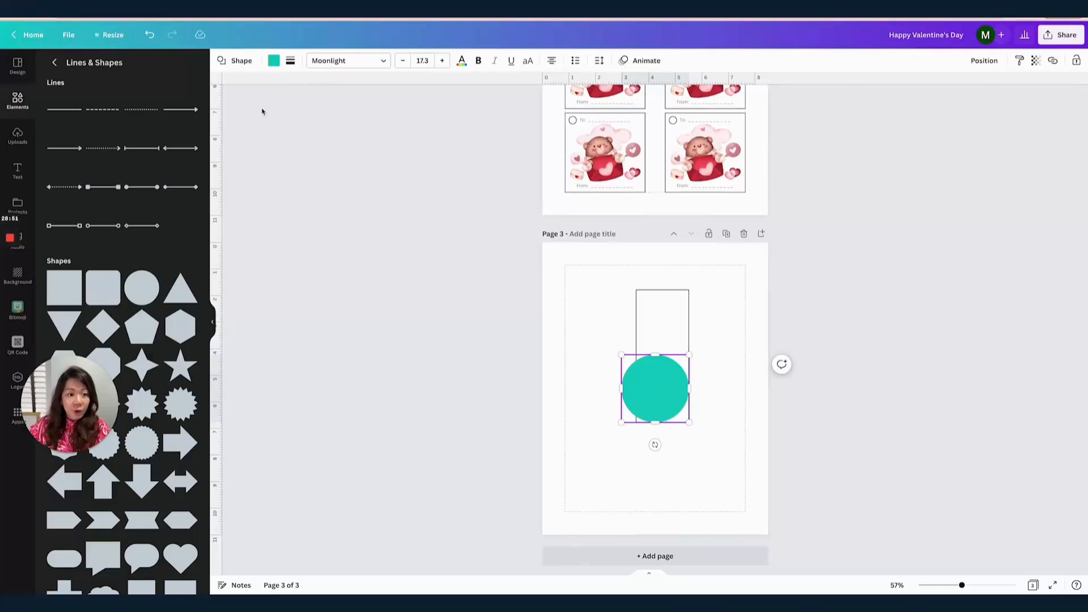
left_click(271, 62)
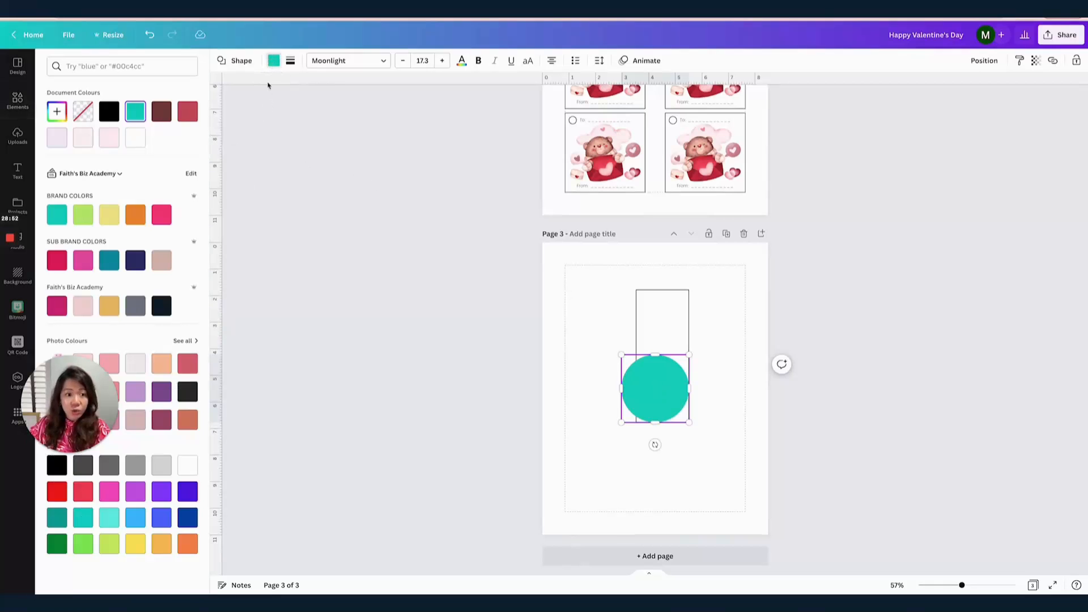
left_click(83, 111)
left_click(293, 68)
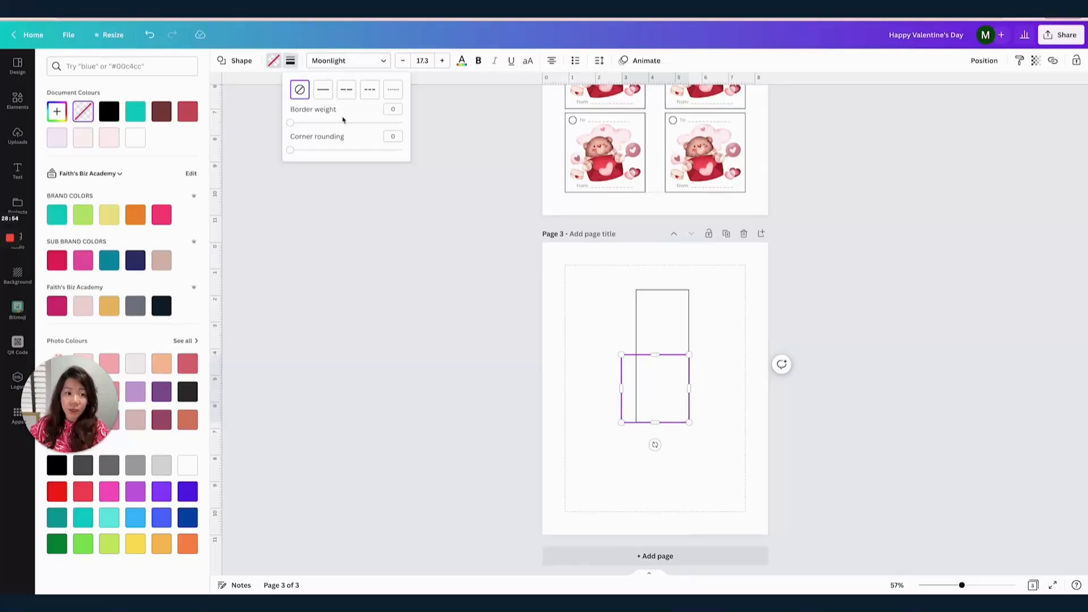
left_click(324, 90)
key("Return")
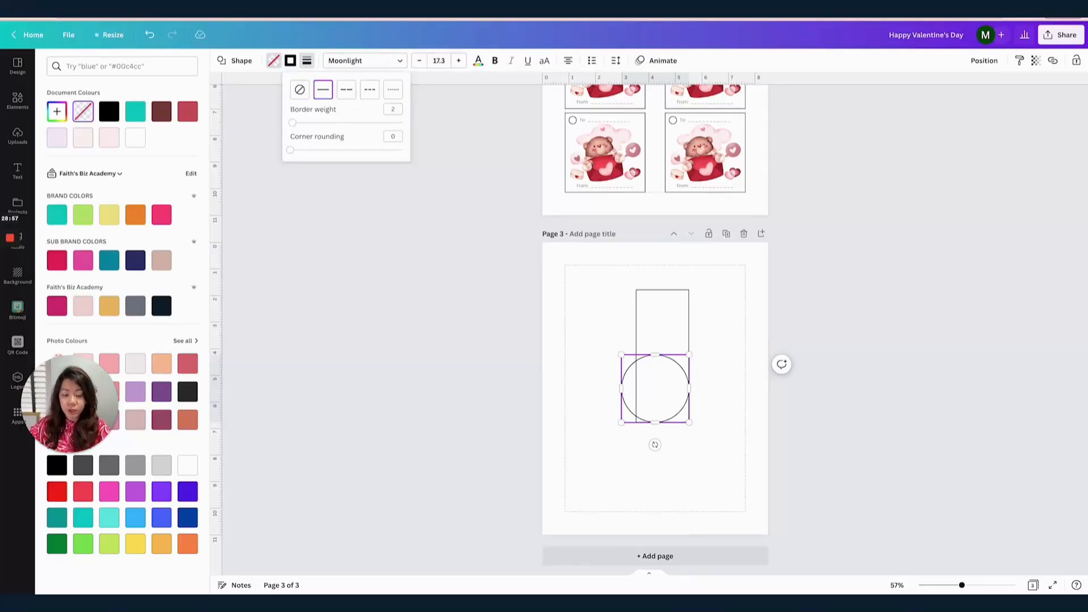
- Shrink the circle to a punch hole about 0.25 inch wide and centre it just inside the rectangle's upper edge
scroll(489, 218, "up", 2)
scroll(694, 348, "down", 2)
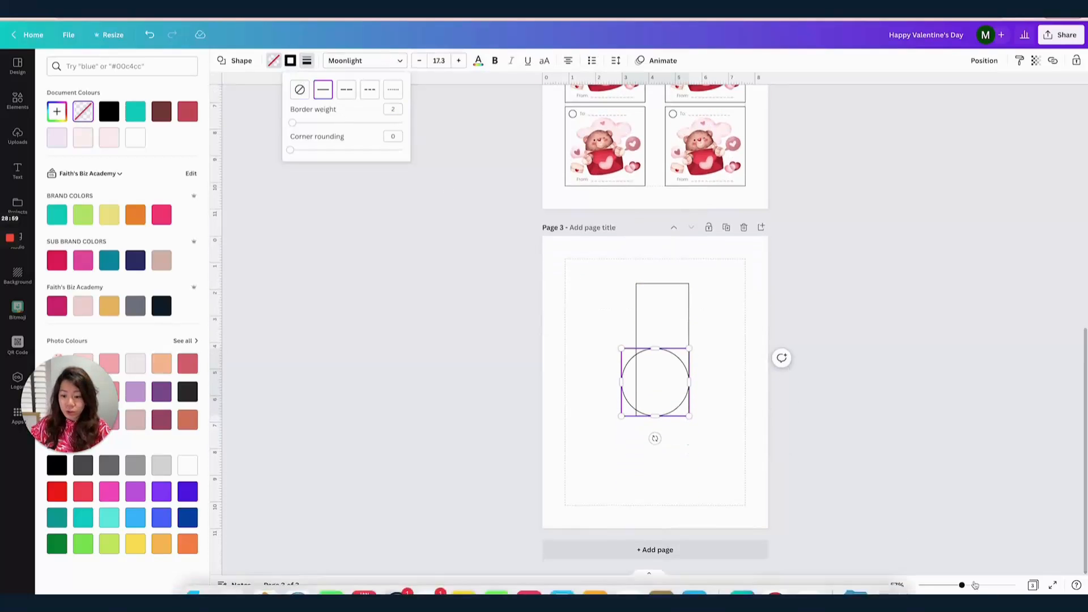
scroll(660, 554, "up", 5)
left_click_drag(584, 526, 672, 270)
scroll(677, 293, "up", 1)
left_click(772, 255)
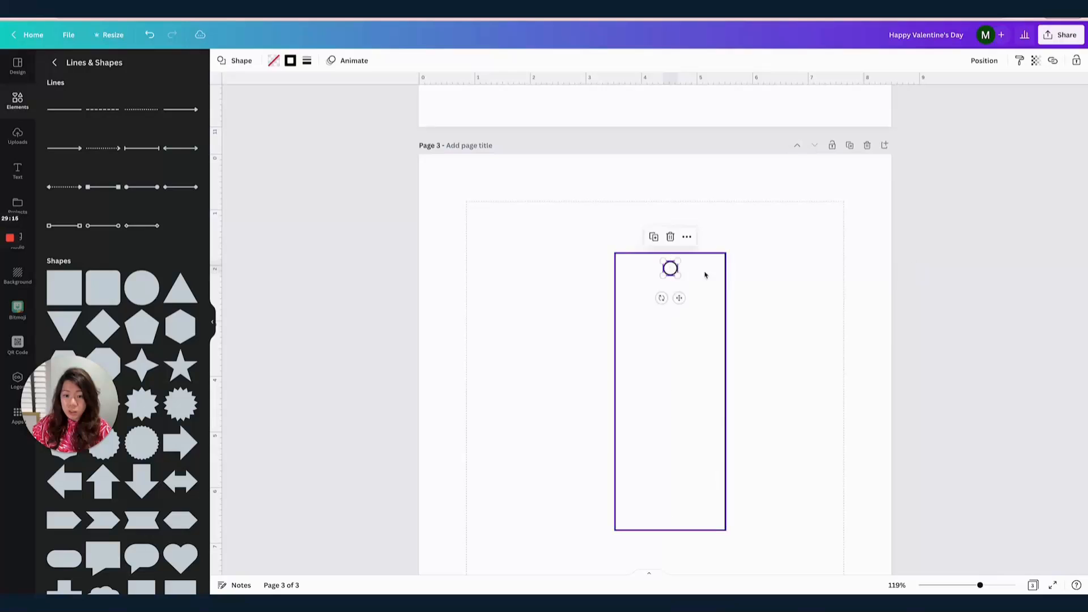
- Group the rectangle with its hole circle and lay the tag horizontally in page 3's upper-left corner, with the hole at its left end
left_click(593, 235)
left_click_drag(581, 228, 813, 564)
left_click(963, 60)
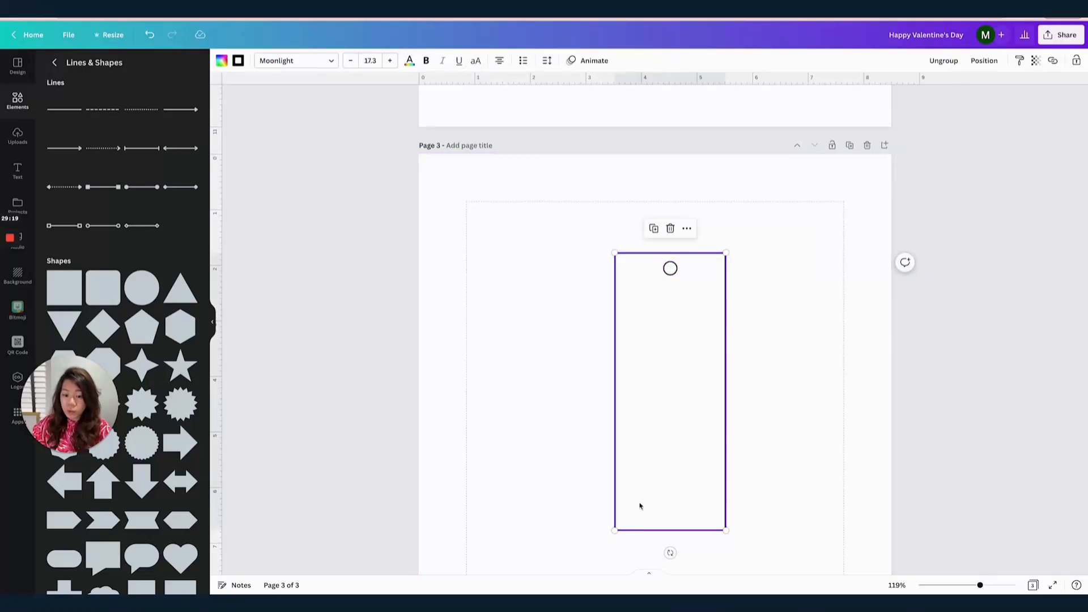
left_click_drag(670, 552, 791, 382)
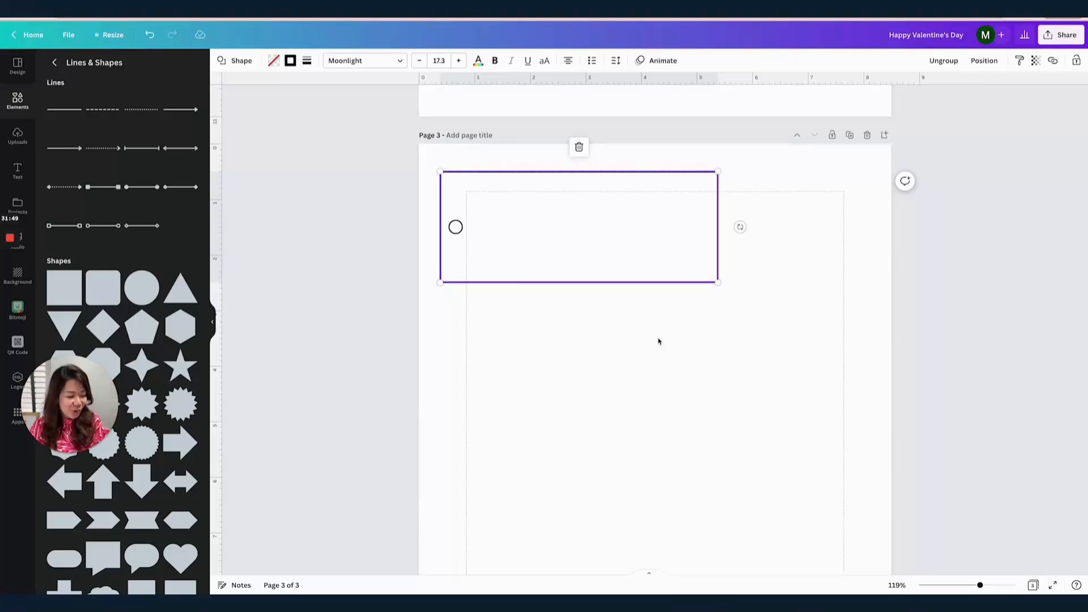
scroll(614, 338, "down", 1)
left_click(678, 321)
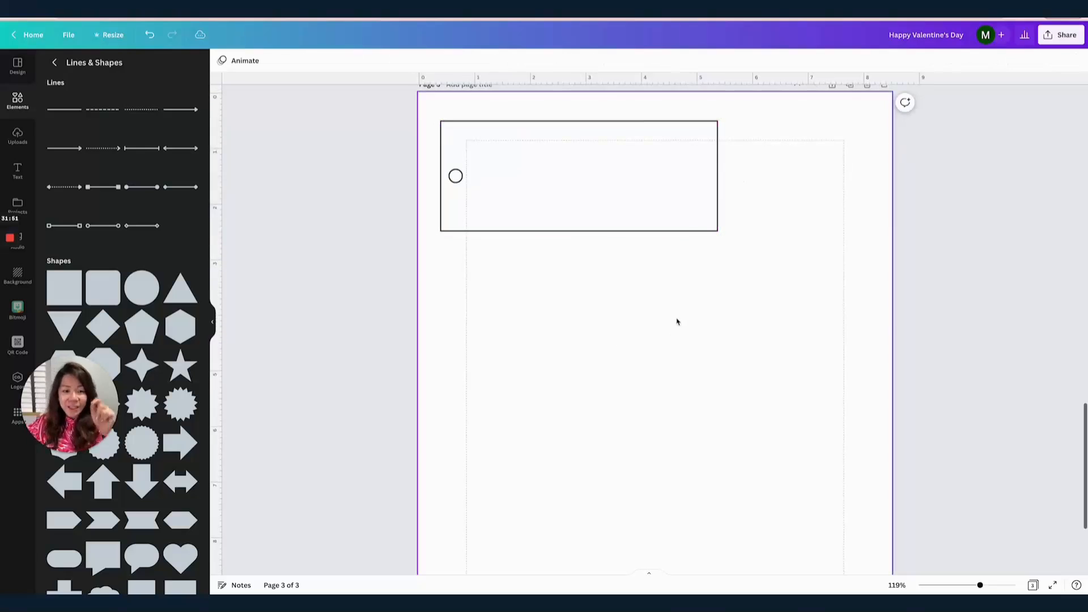
- Review the finished tags on pages 1 and 2, and look through the uploaded flower and leaf images
scroll(678, 321, "up", 1)
scroll(679, 321, "up", 10)
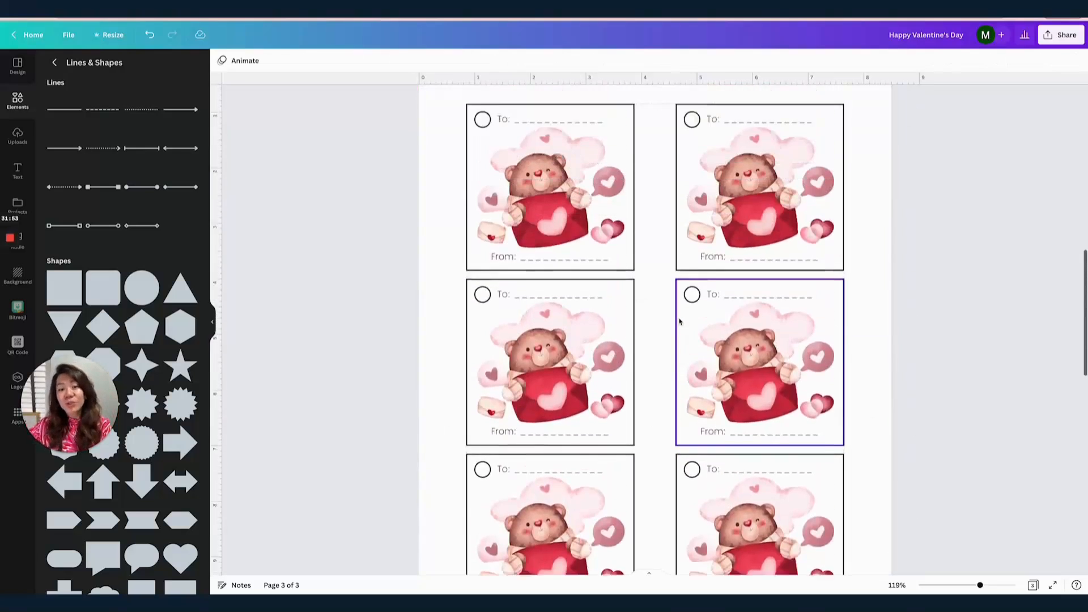
scroll(679, 321, "down", 15)
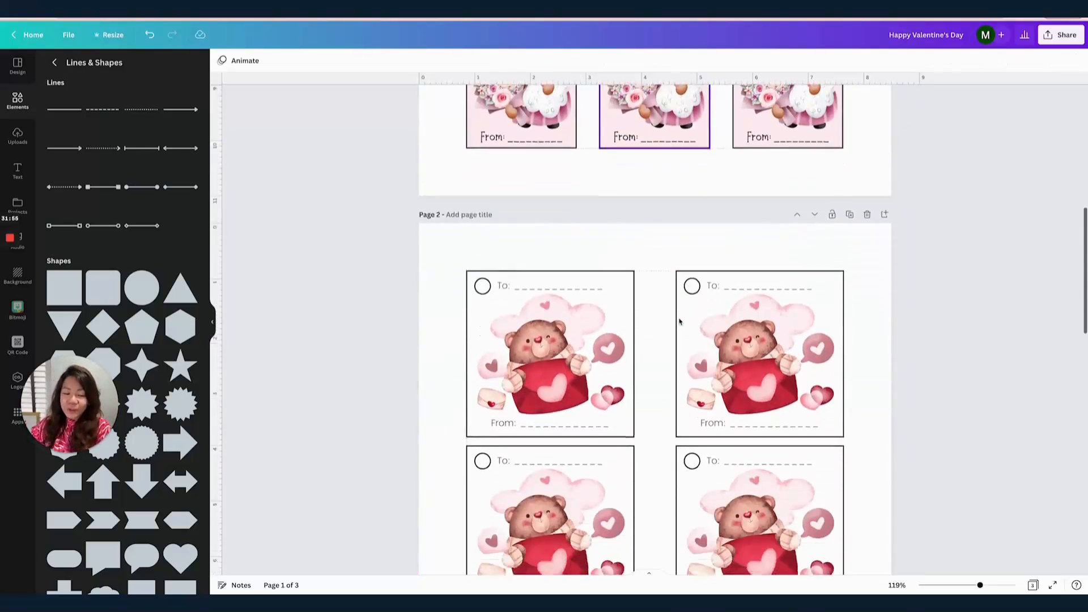
scroll(678, 321, "down", 1)
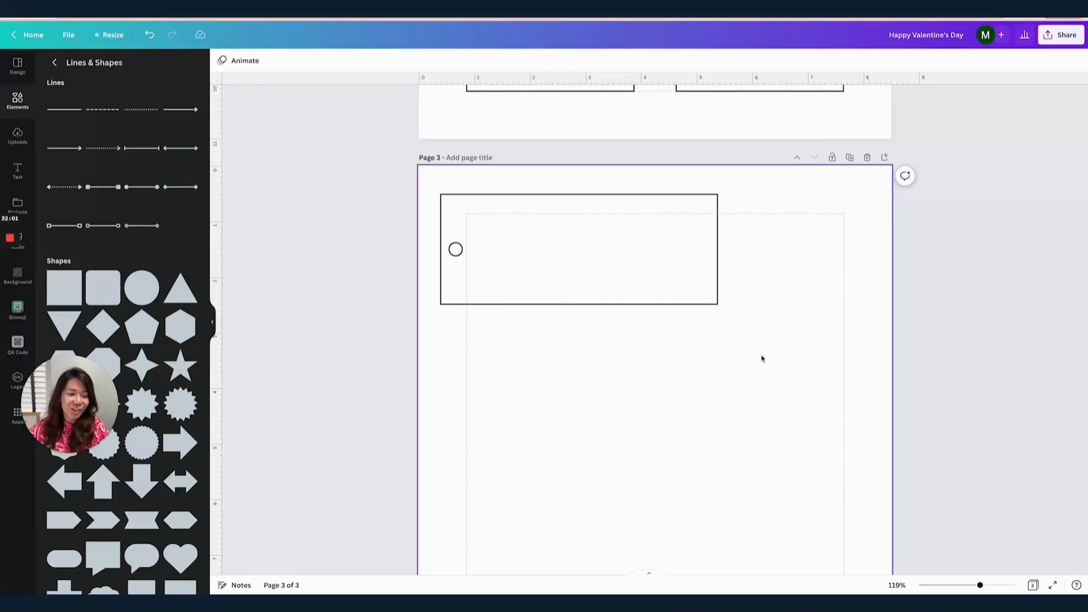
left_click(17, 136)
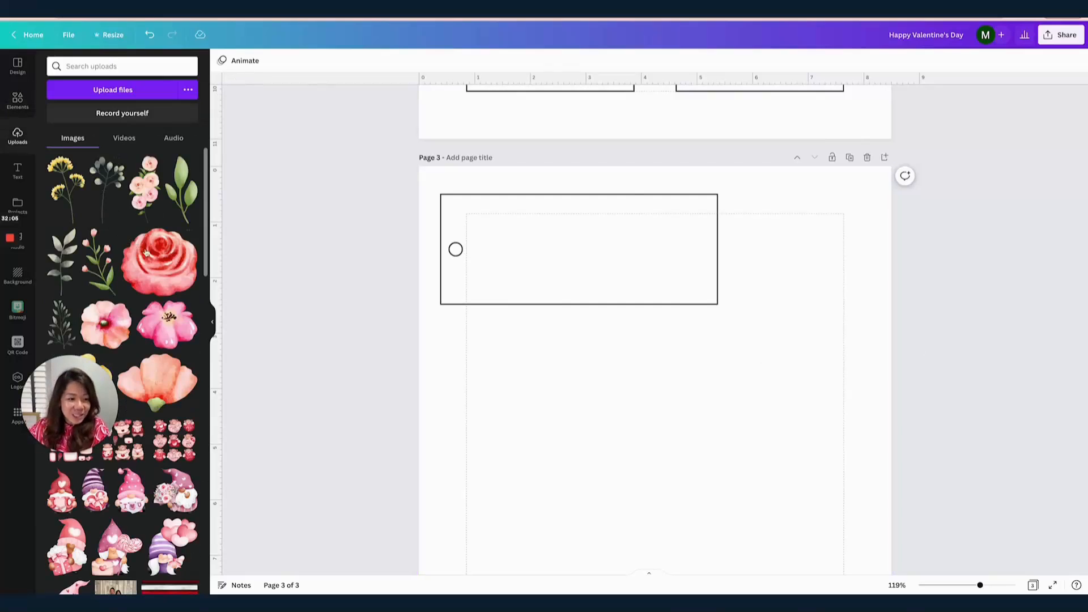
scroll(123, 329, "down", 3)
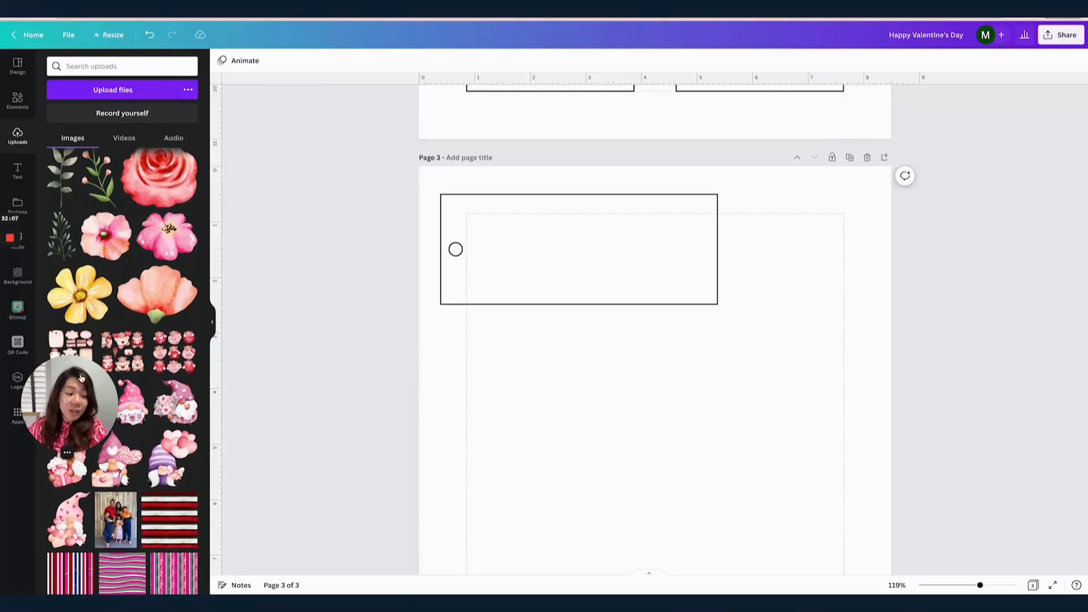
left_click_drag(87, 380, 94, 506)
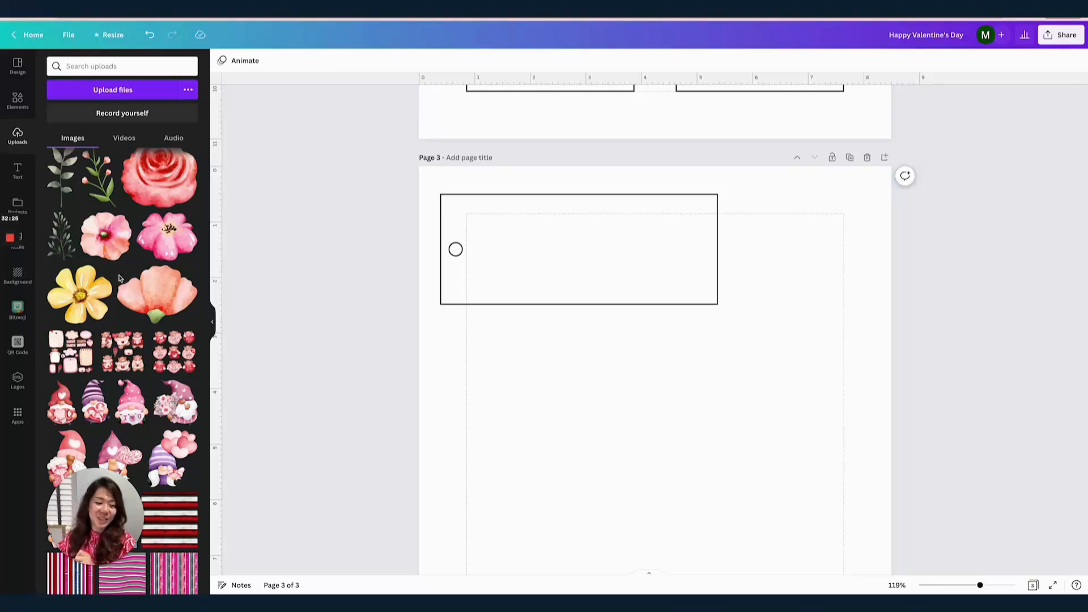
scroll(94, 198, "up", 1)
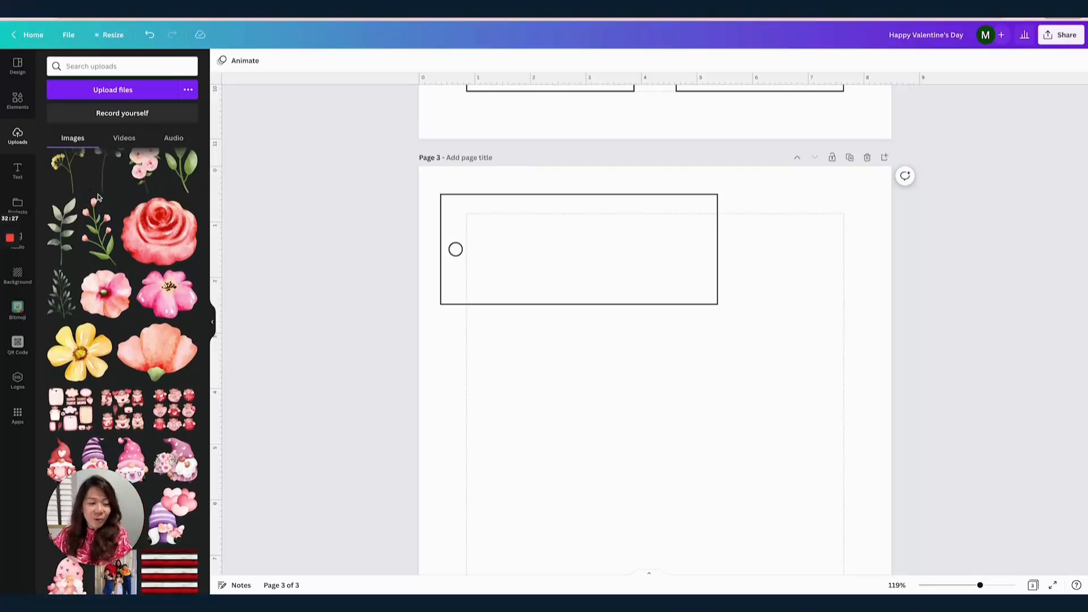
scroll(98, 197, "up", 1)
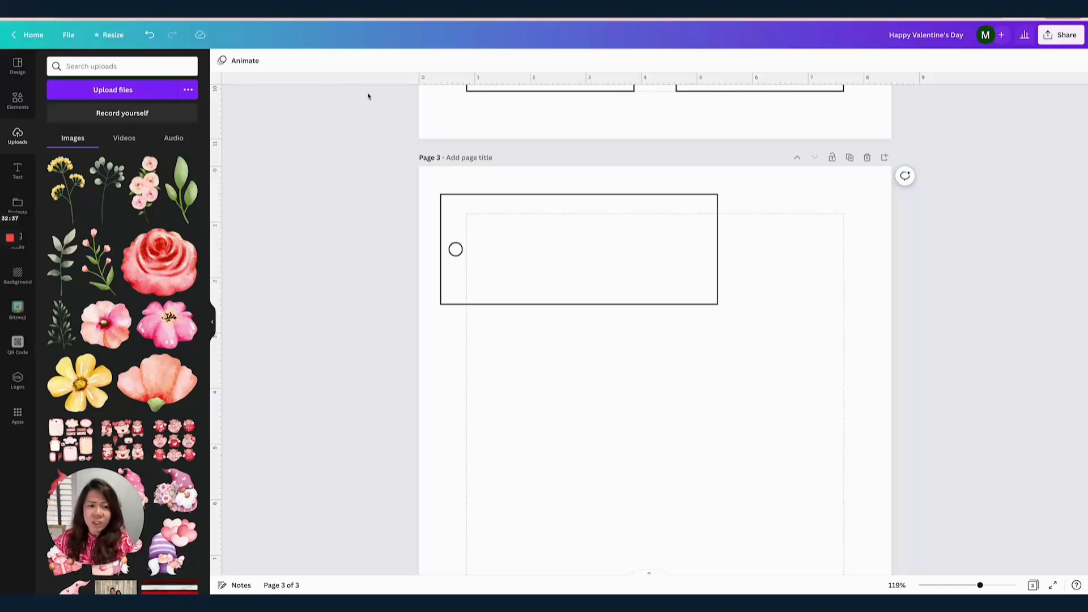
- Switch to Creative Fabrica and look through the graphics included in the Adorable Valentine Graphic Bundle
key("ctrl+Tab")
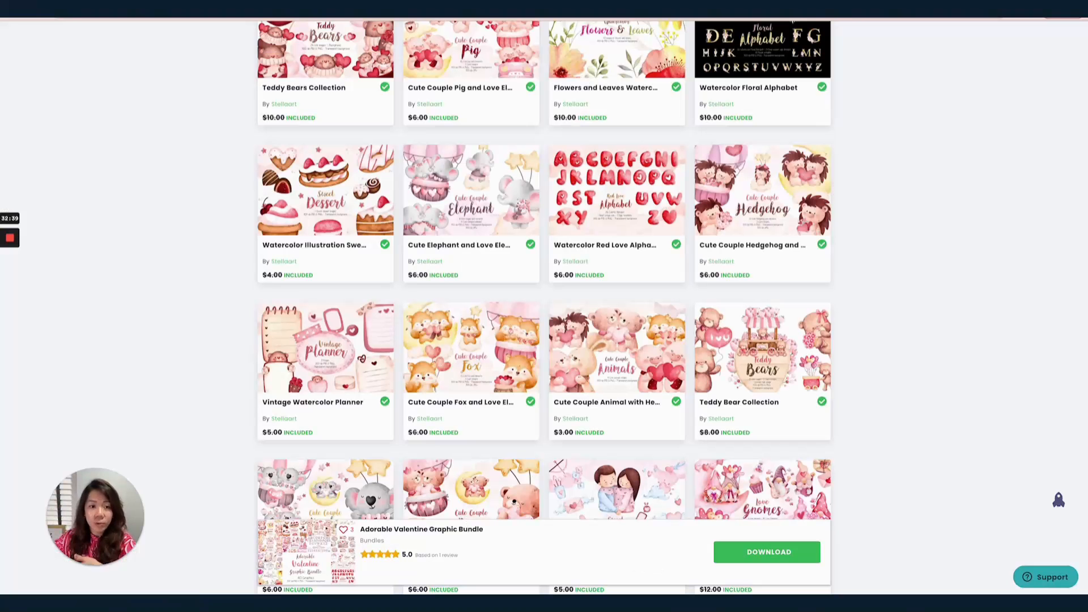
scroll(605, 210, "down", 2)
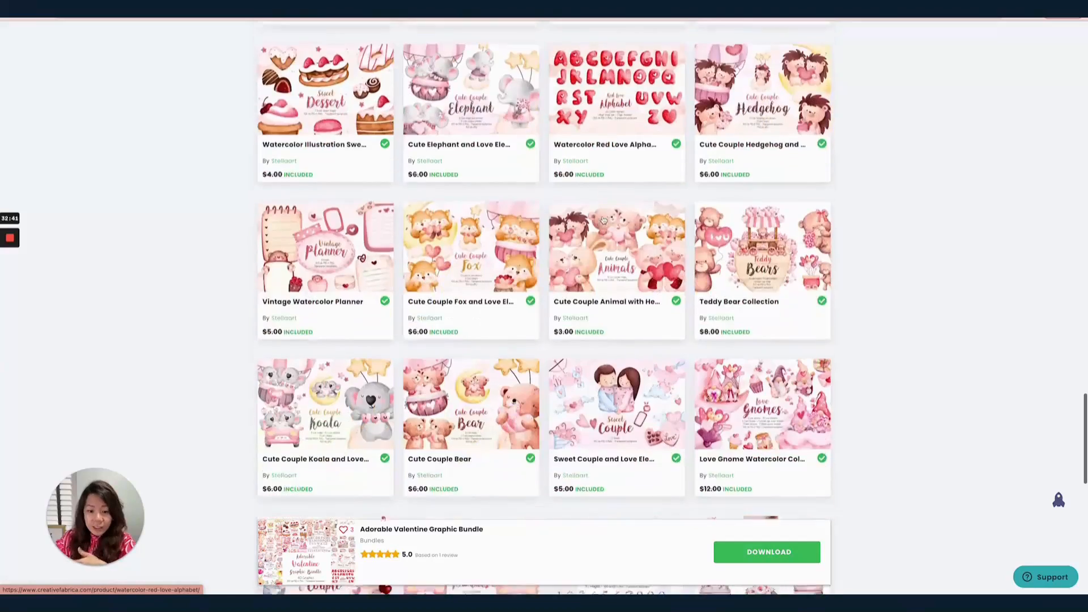
scroll(603, 219, "down", 4)
scroll(603, 220, "up", 3)
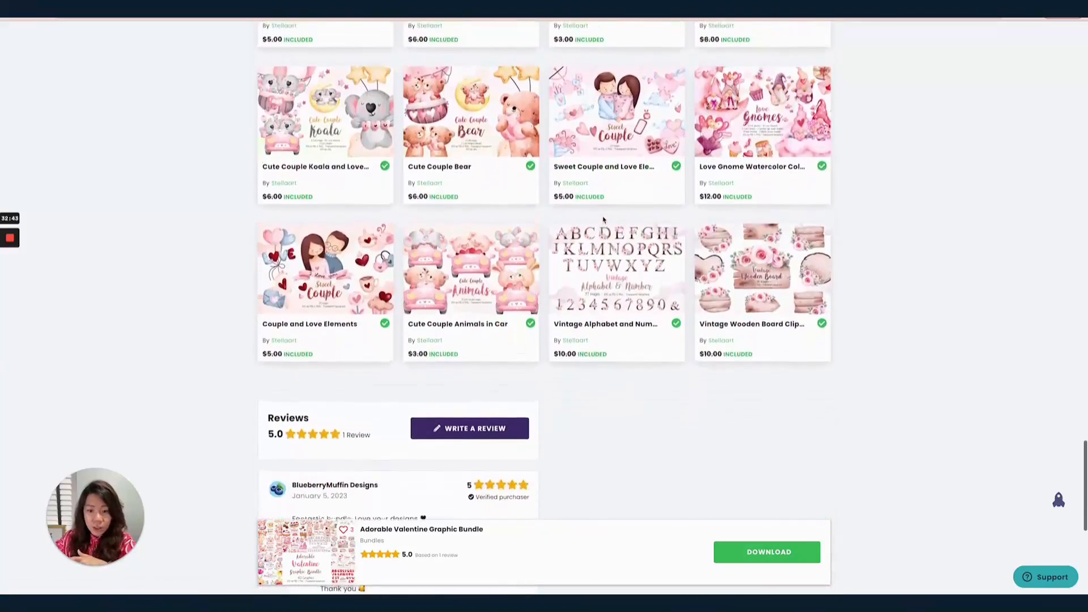
scroll(603, 220, "down", 1)
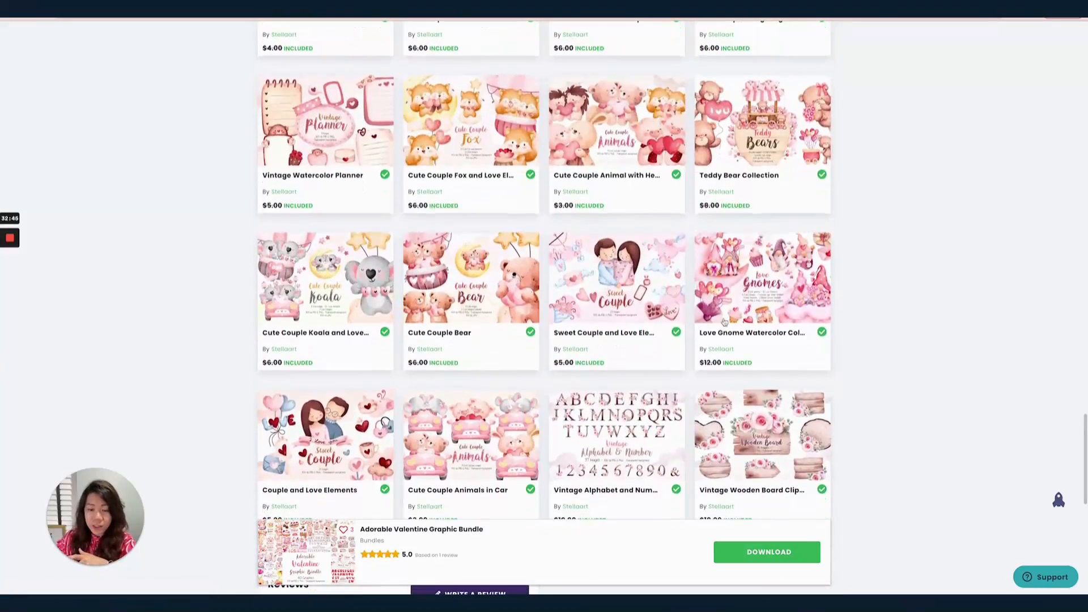
scroll(643, 213, "up", 2)
scroll(642, 213, "up", 8)
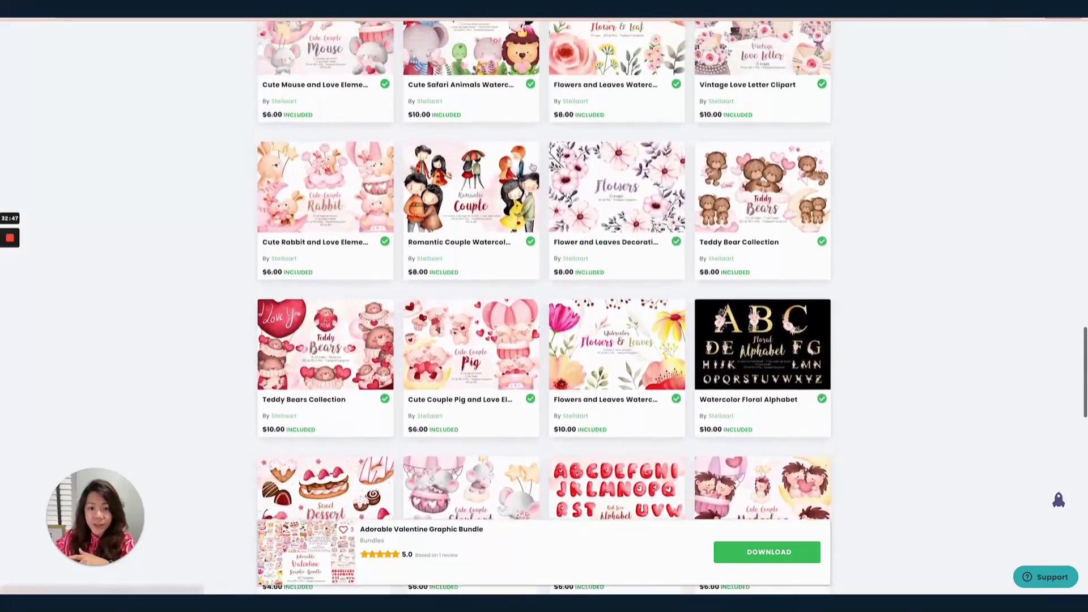
- Open the Flower and Leaves Decoration graphic in a new tab and view its second preview image
right_click(618, 194)
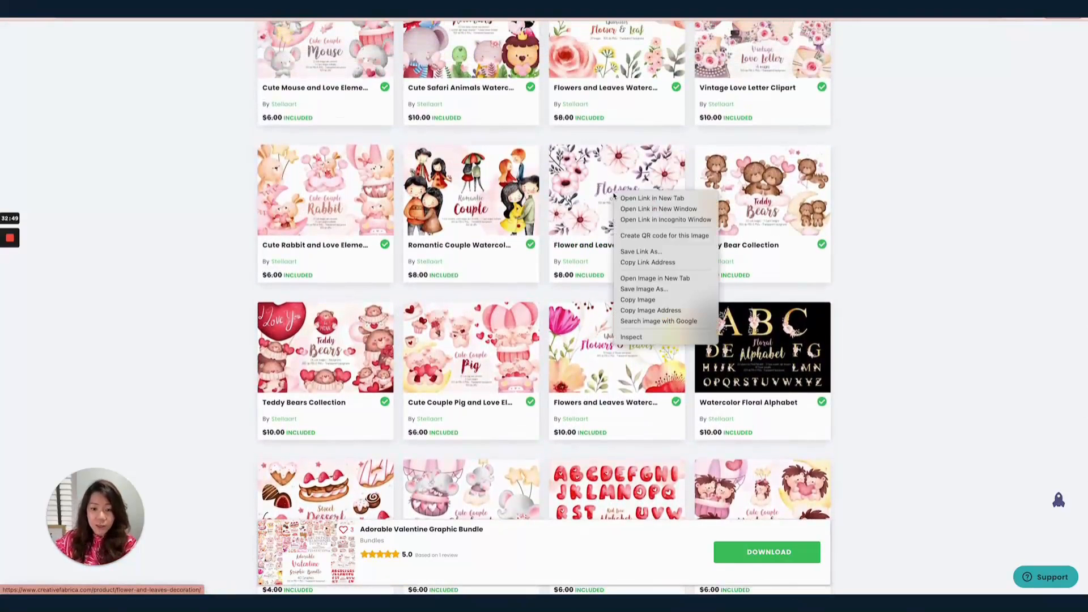
left_click(633, 199)
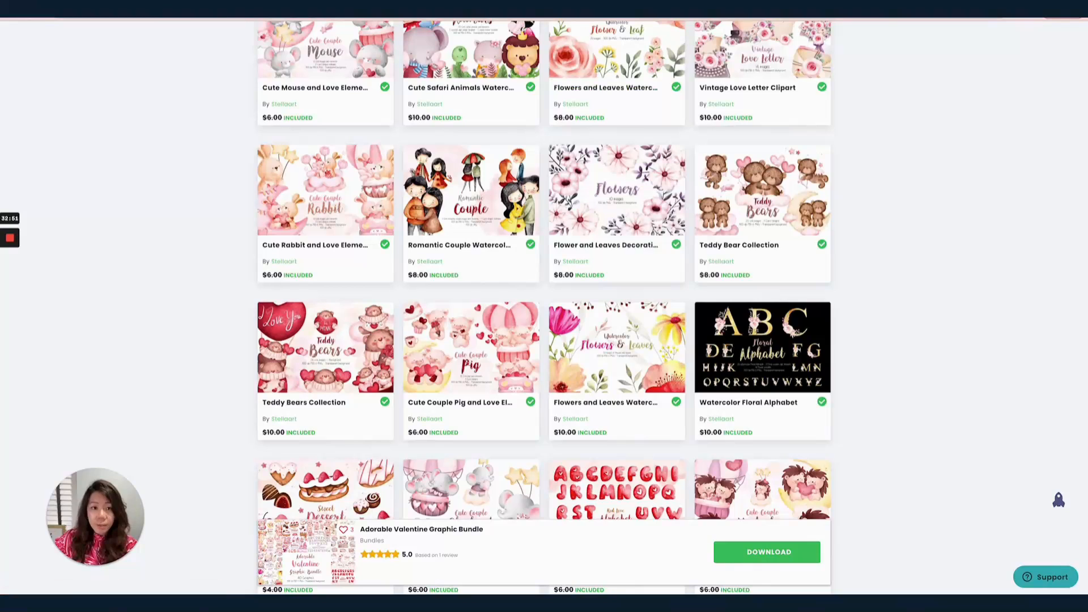
left_click(515, 7)
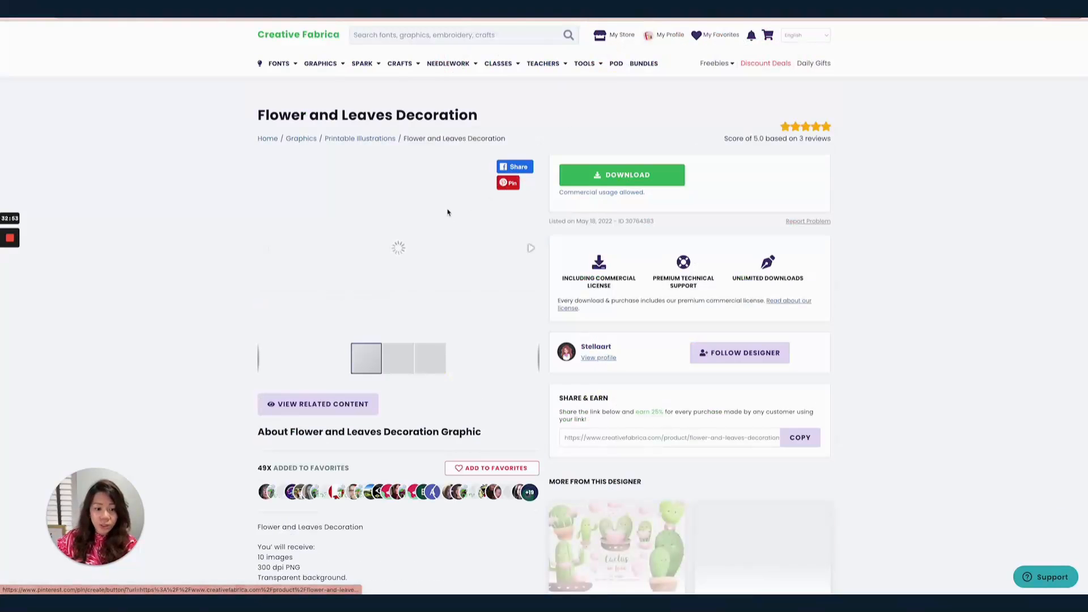
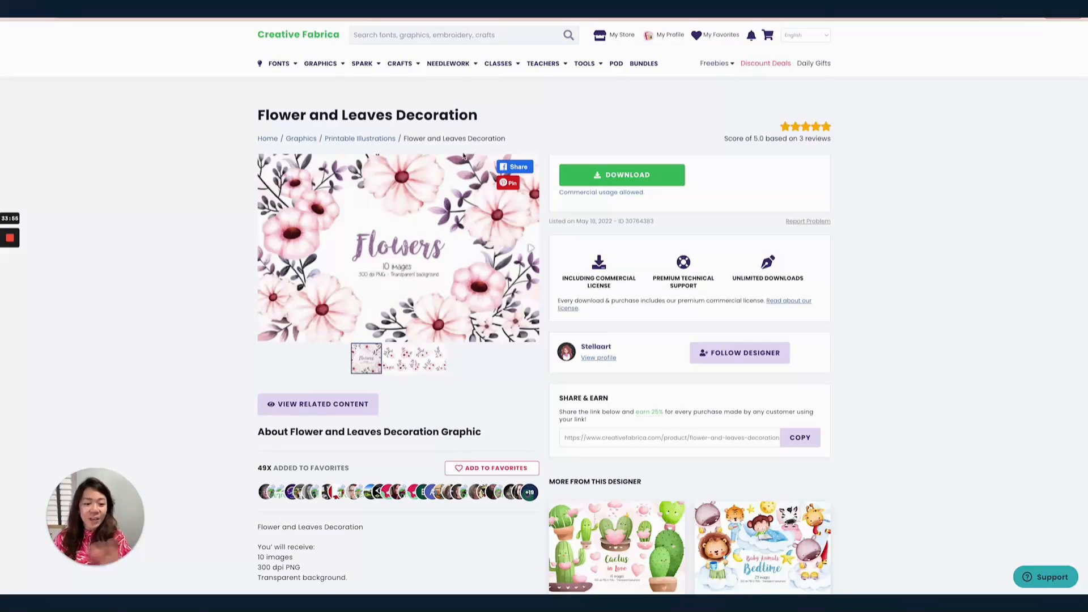
left_click(398, 356)
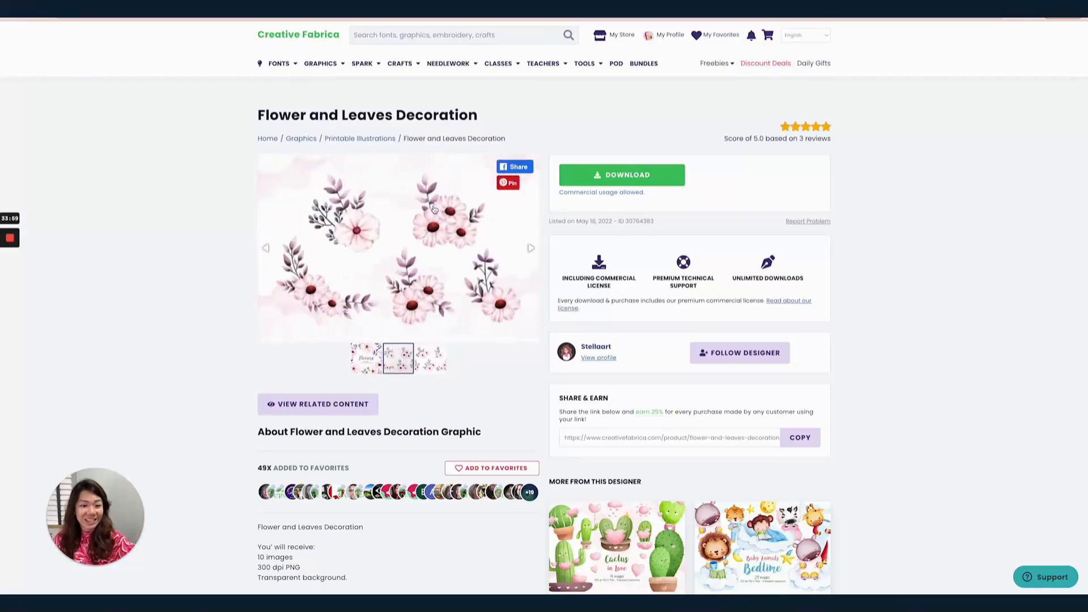
scroll(544, 306, "down", 15)
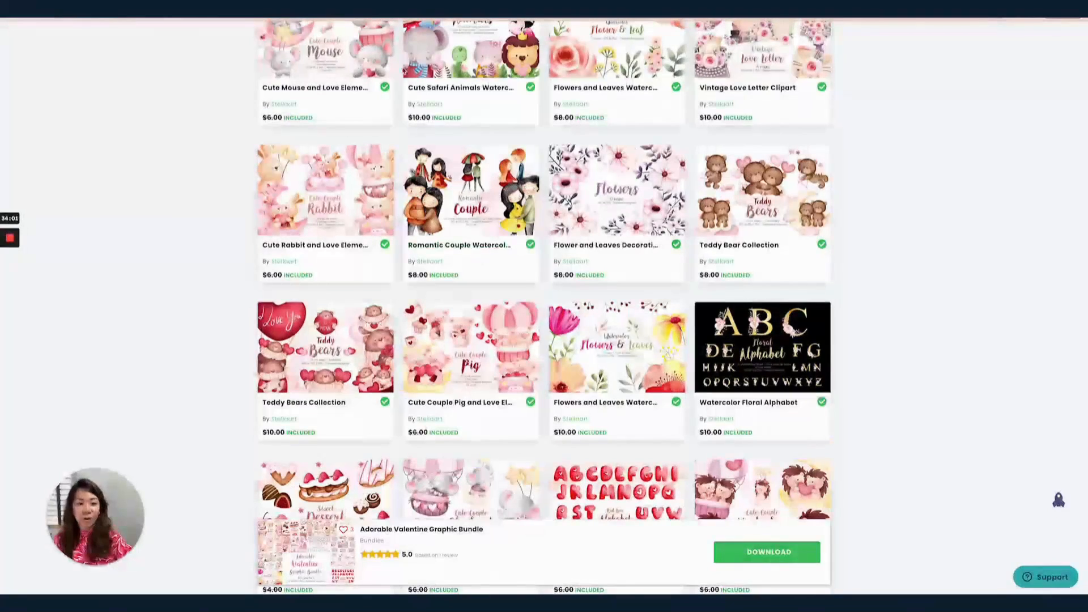
- Switch back to Canva, add the uploaded yellow flower, and place it about 1 inch wide inside the tag near the hole
left_click(283, 6)
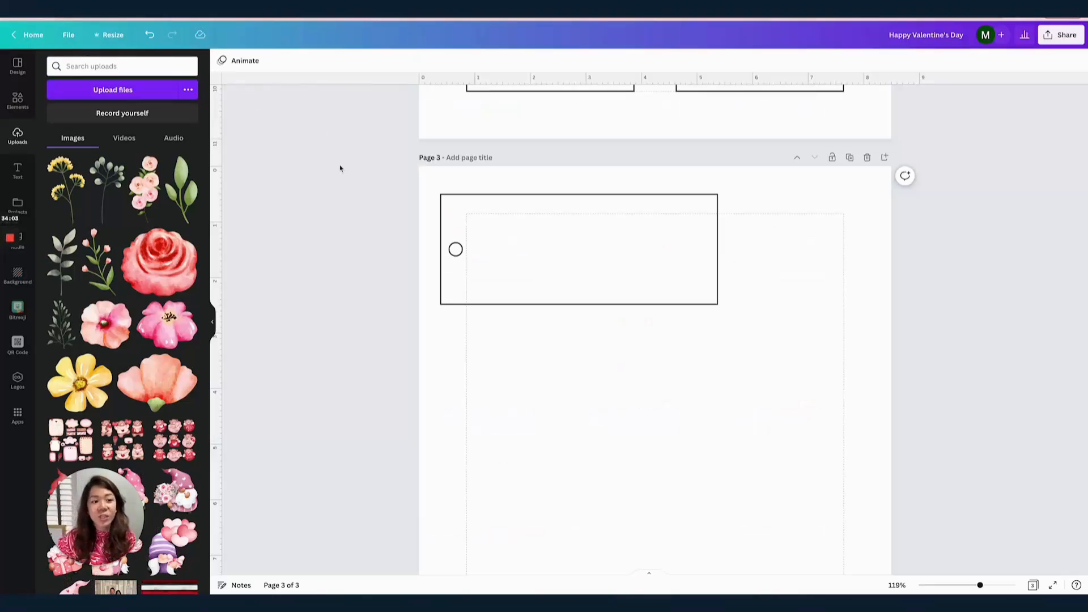
left_click(84, 391)
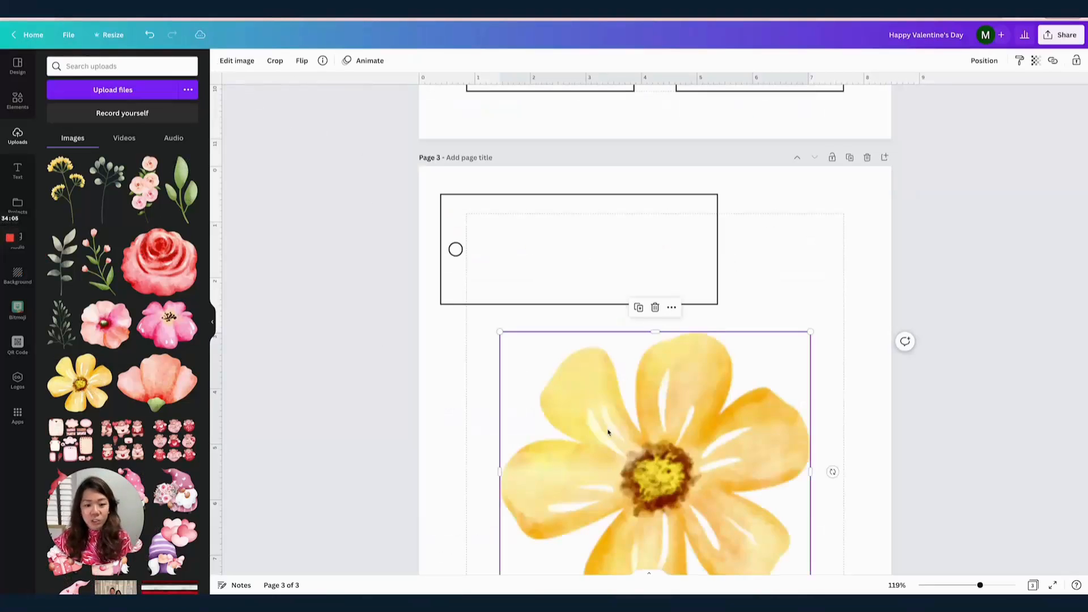
left_click_drag(798, 194, 504, 231)
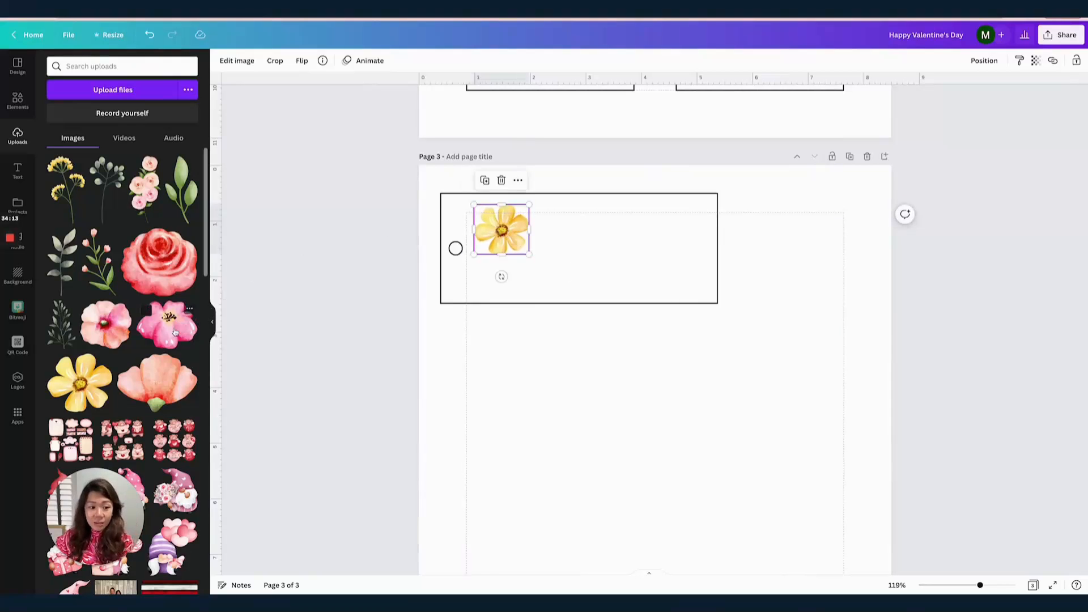
- Add the uploaded bright pink flower about 0.9 inch wide, overlapping the yellow flower's lower-right petals, and tilt it slightly clockwise
left_click(170, 317)
left_click_drag(486, 340, 708, 510)
left_click_drag(769, 539, 578, 249)
left_click_drag(621, 305, 567, 248)
scroll(578, 260, "down", 1)
left_click(524, 243)
left_click(541, 235)
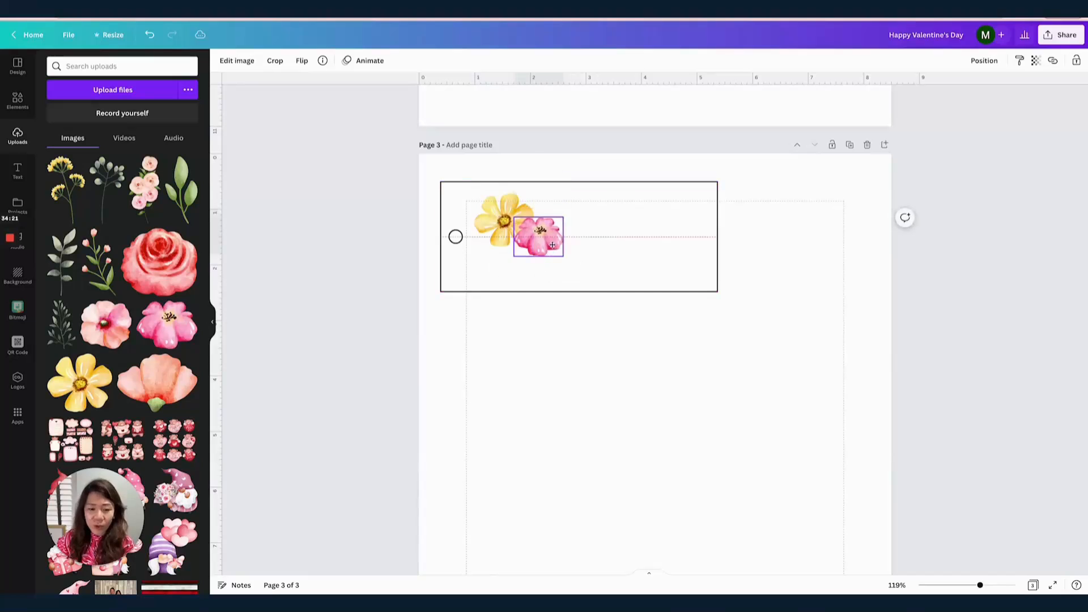
left_click_drag(537, 277, 527, 276)
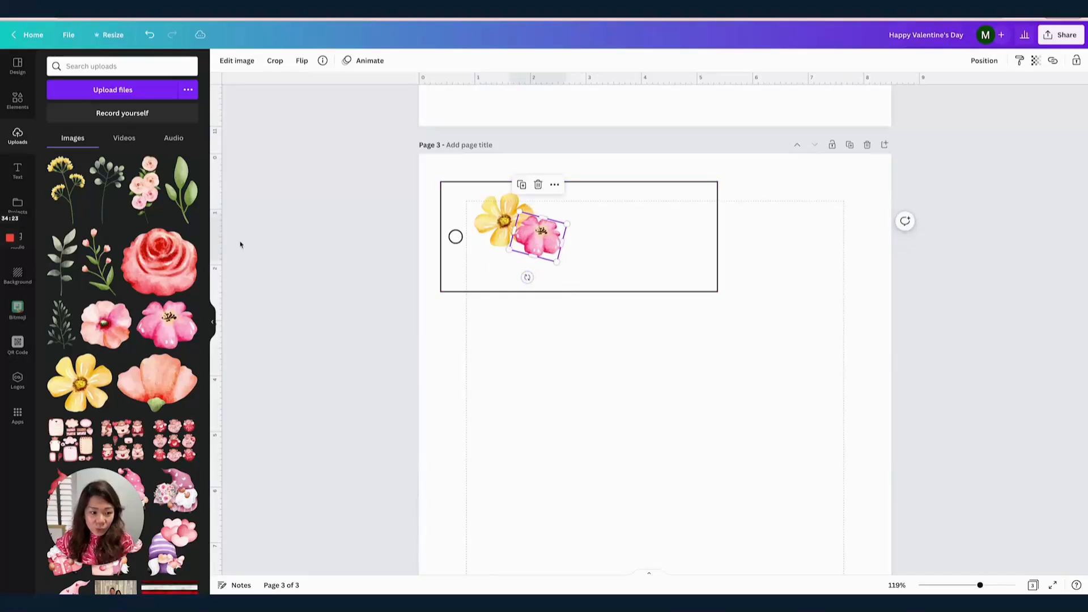
- Add the uploaded peach flower with the dark center about 0.9 inch wide, directly below the yellow flower and touching the pink one
left_click(105, 324)
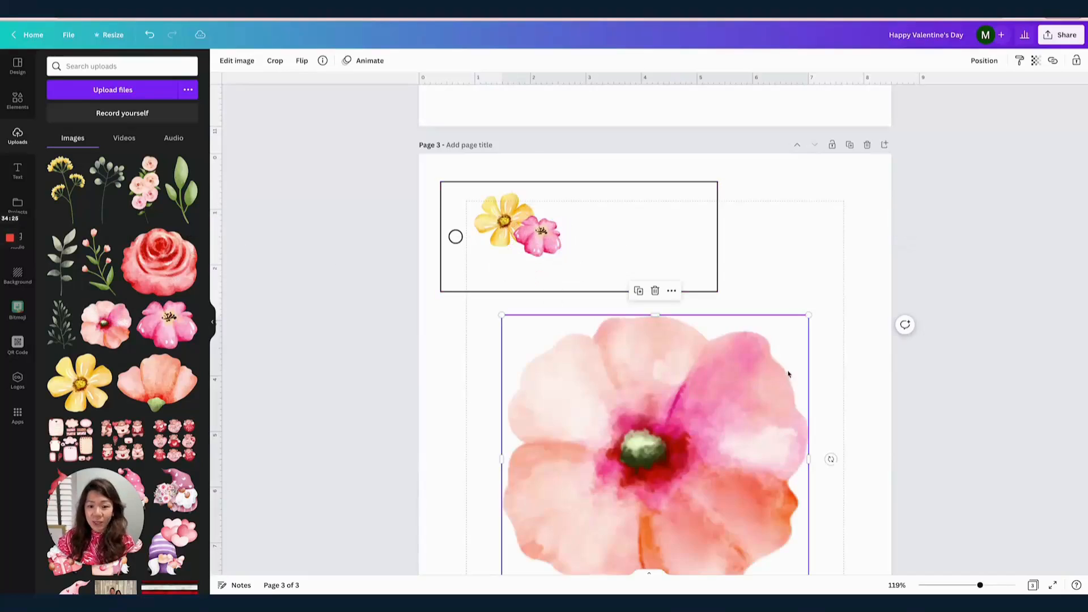
left_click_drag(807, 315, 659, 455)
left_click_drag(581, 495, 602, 232)
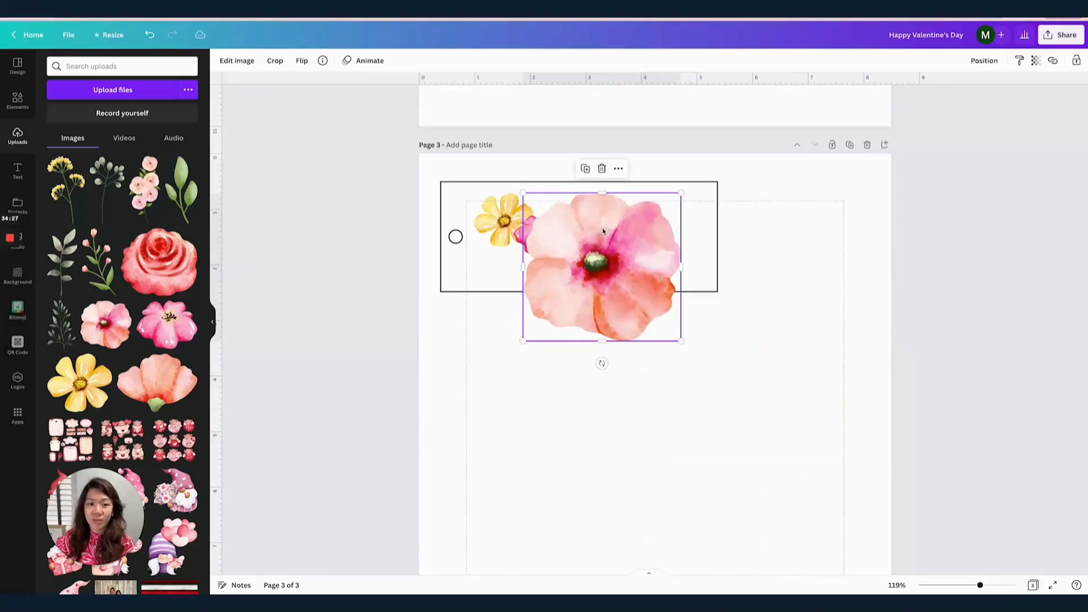
left_click_drag(681, 194, 530, 279)
left_click(541, 237)
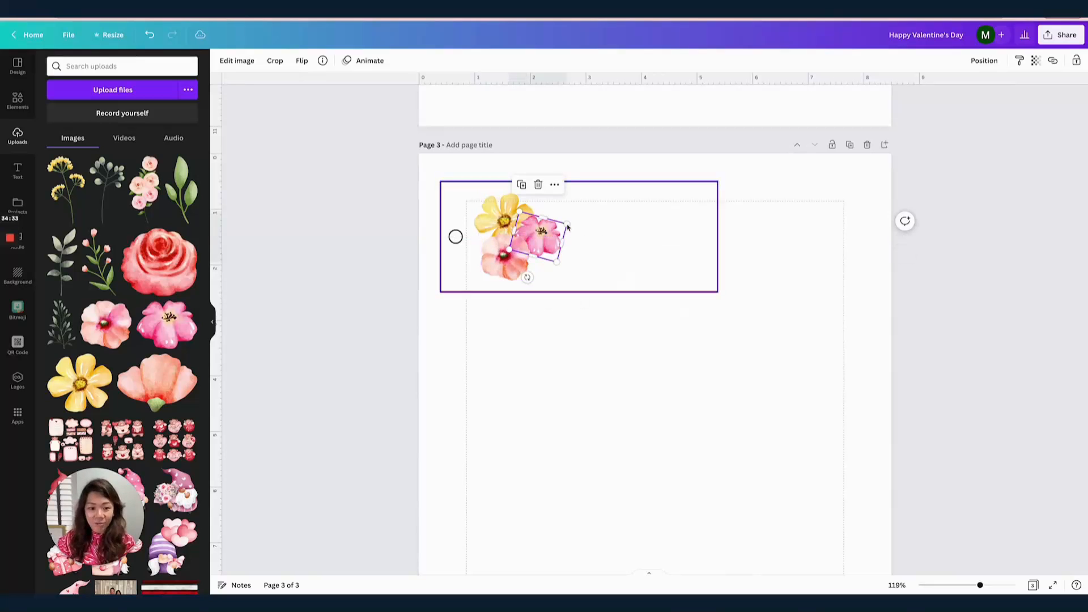
- Add the grey-green leaf branch, shrink and tilt it toward the tag's upper-left corner, and layer it behind the flowers
left_click(73, 274)
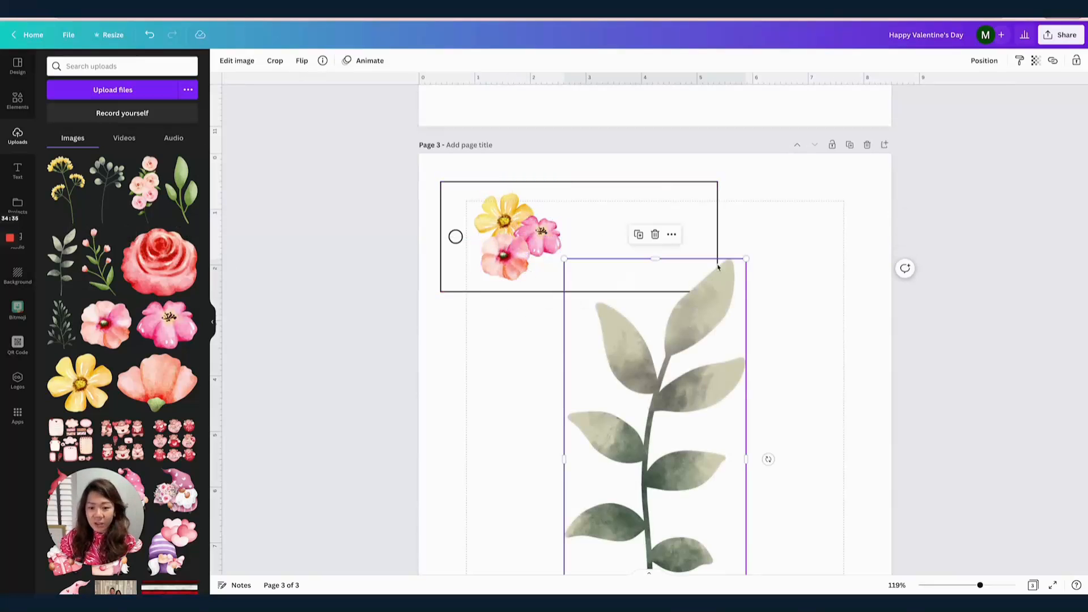
left_click_drag(741, 259, 670, 427)
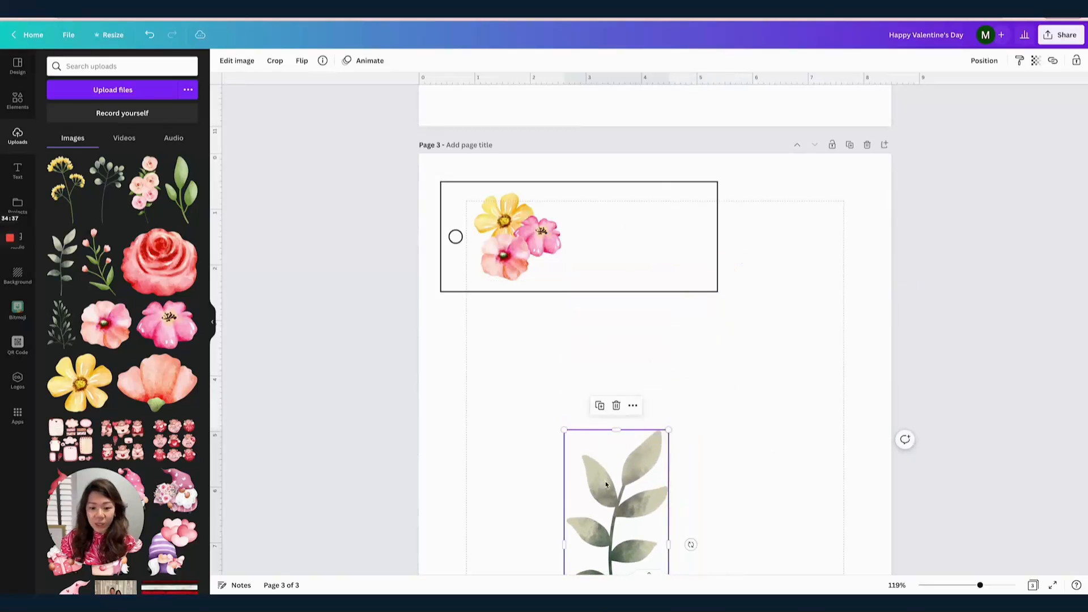
left_click_drag(617, 539, 511, 311)
left_click_drag(509, 453, 481, 247)
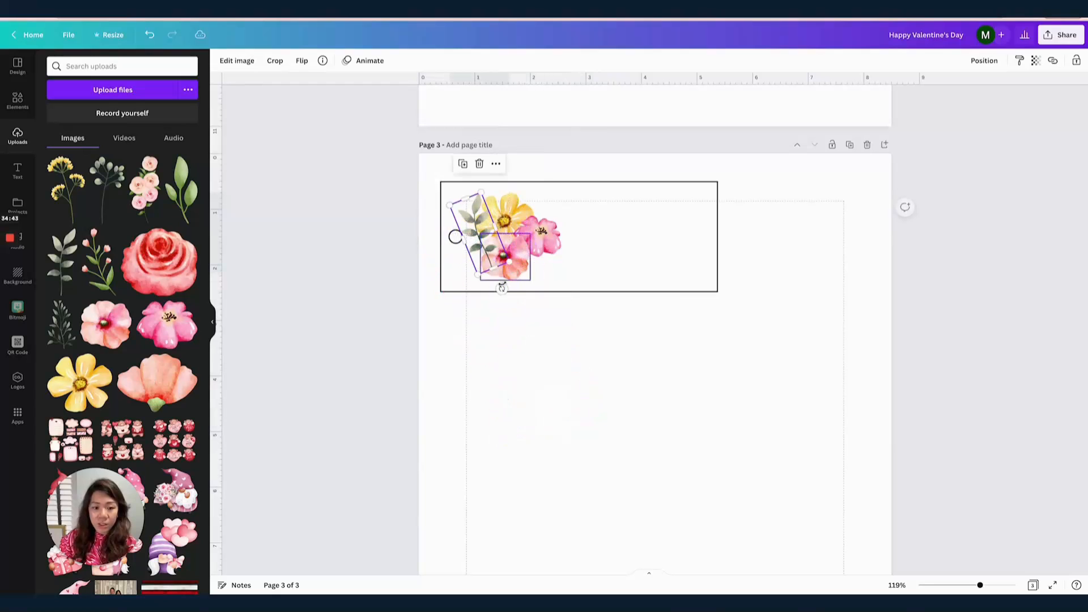
left_click_drag(501, 288, 546, 278)
left_click_drag(478, 223, 474, 223)
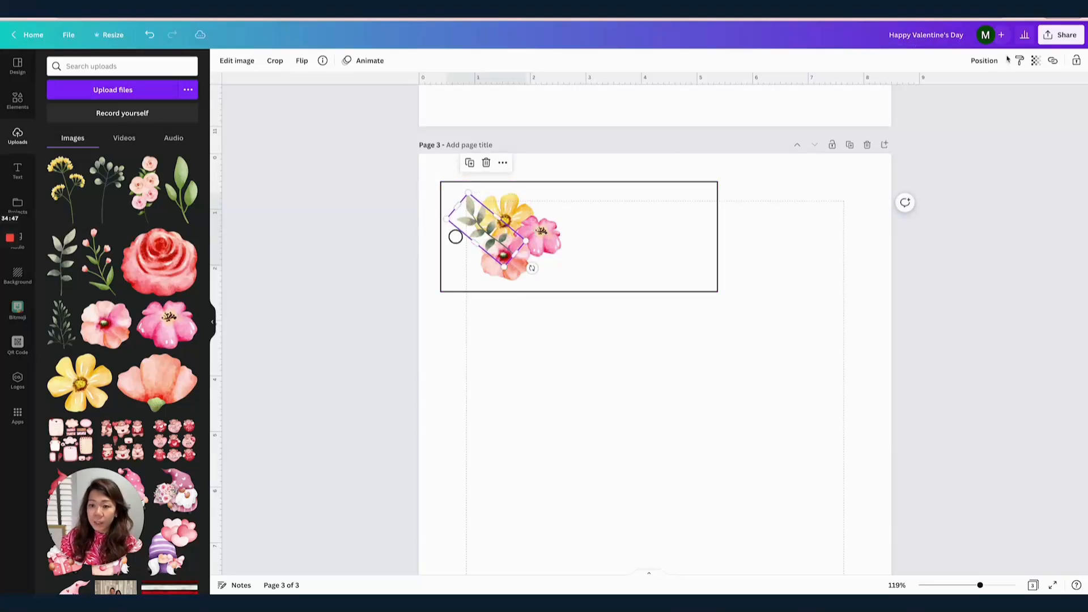
left_click(989, 60)
left_click(950, 92)
left_click(951, 92)
left_click(830, 270)
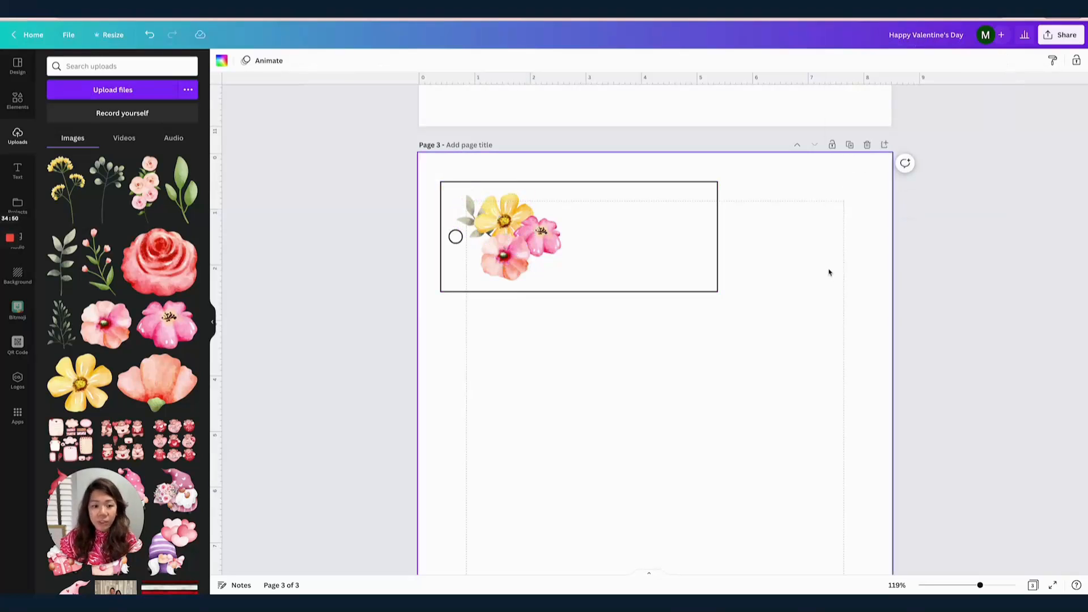
- Add the round-leaved eucalyptus sprig, shrink and angle it toward the bouquet's upper right, and layer it behind the flowers
left_click(108, 186)
left_click_drag(766, 248, 670, 428)
left_click_drag(549, 432, 542, 230)
left_click_drag(537, 284, 504, 272)
left_click_drag(538, 210, 528, 210)
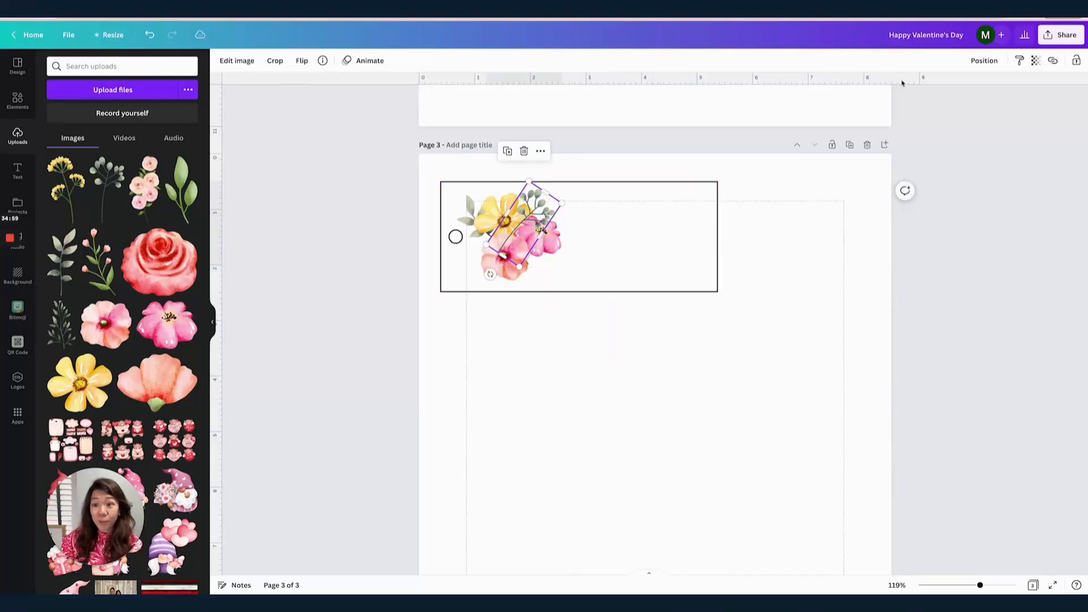
left_click(984, 61)
left_click(955, 90)
left_click(955, 90)
left_click(814, 289)
left_click(814, 289)
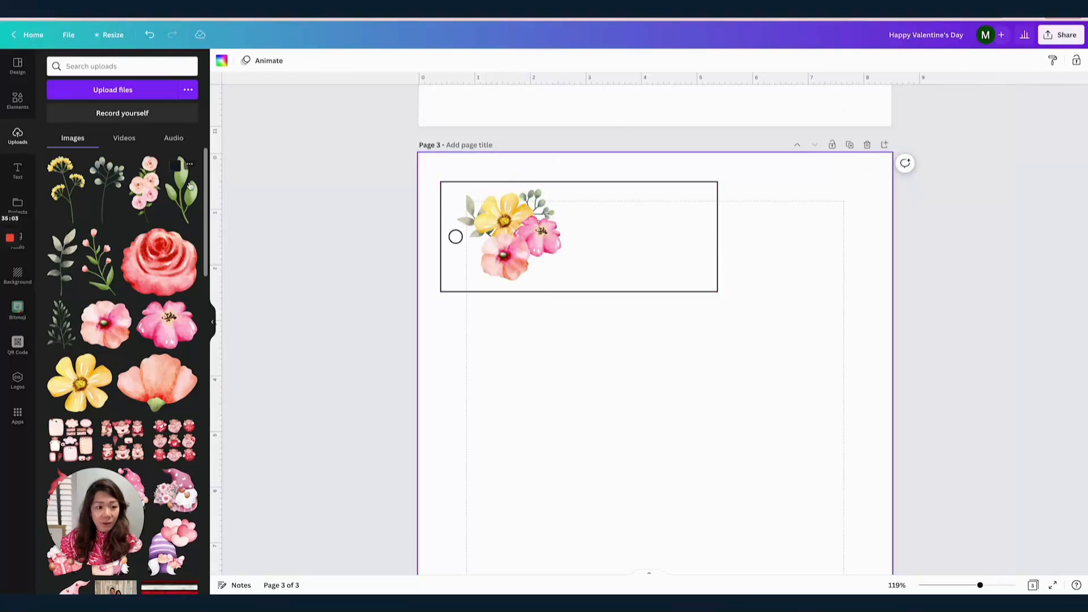
- Add the bright green leaf sprig, shrink and rotate it to point downward below the pink flower, and layer it behind the flowers
left_click(190, 186)
left_click_drag(747, 271, 624, 133)
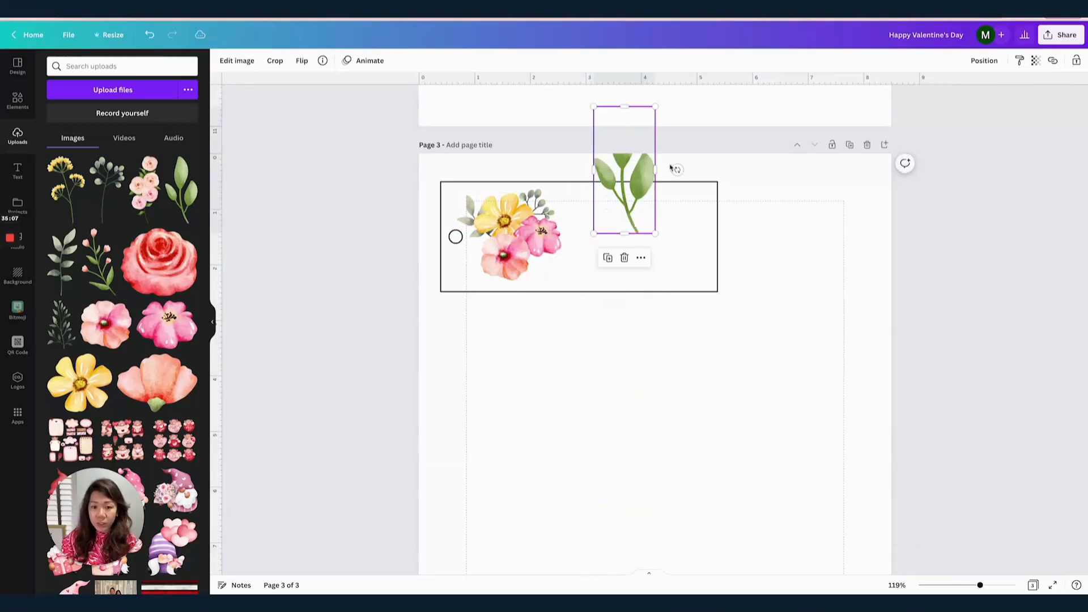
left_click_drag(674, 169, 589, 119)
left_click_drag(622, 193, 510, 273)
left_click_drag(455, 215, 514, 261)
left_click_drag(553, 283, 494, 198)
left_click_drag(538, 254, 538, 258)
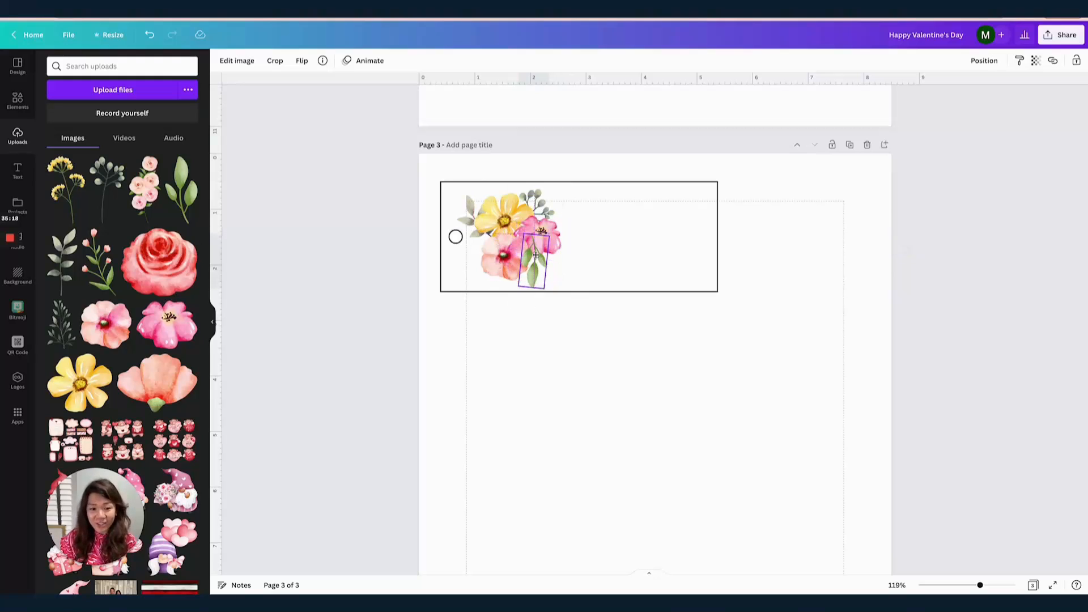
left_click(983, 60)
left_click(956, 92)
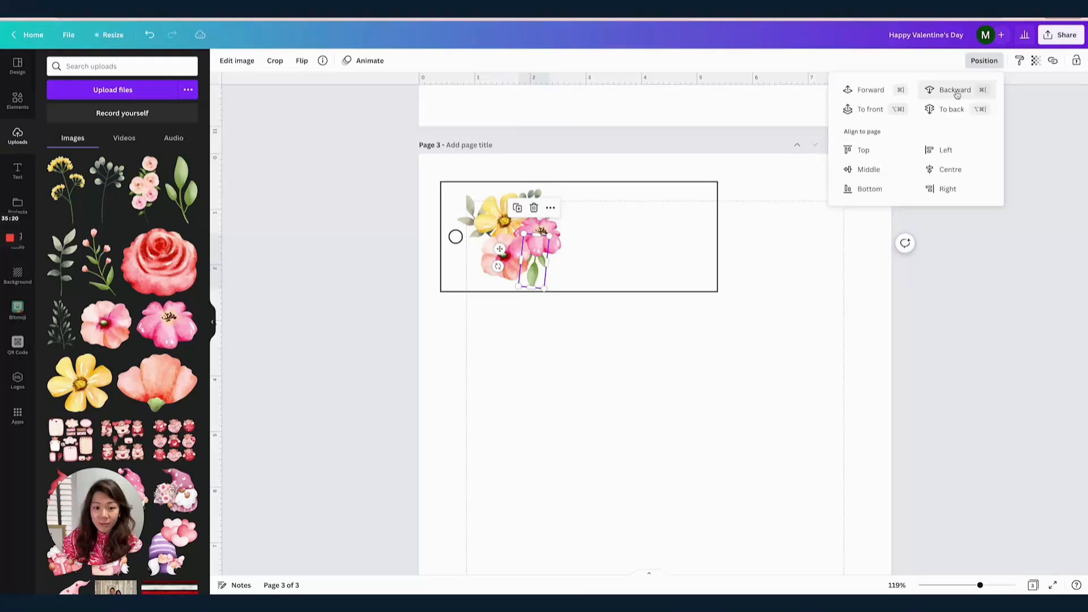
left_click(781, 275)
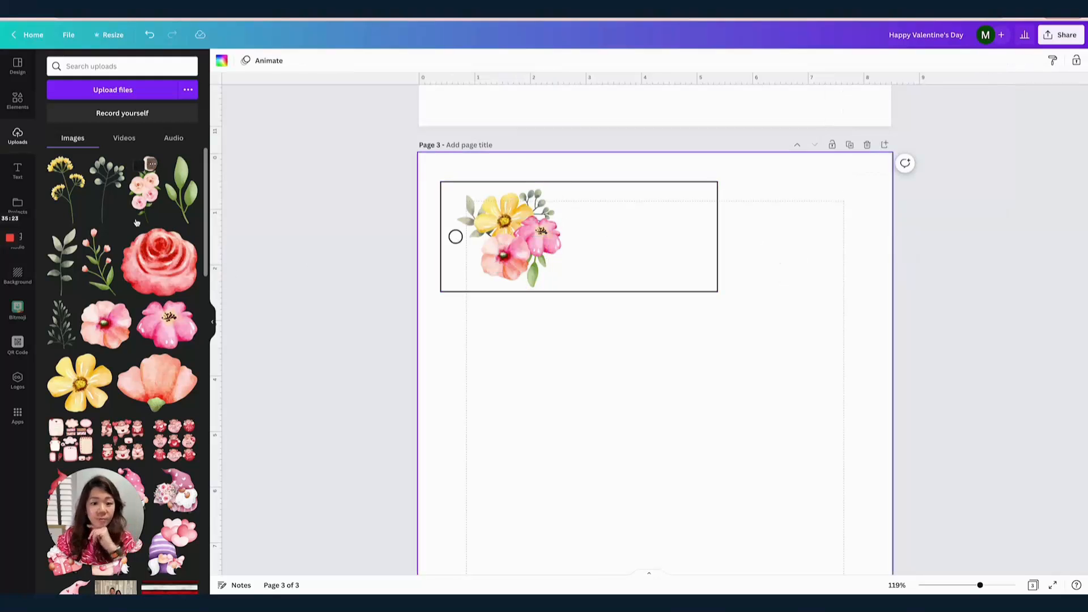
- Add the fine dark green twig, shrink and rotate it toward the bouquet's lower left below the hole, and send it to the back
left_click(66, 336)
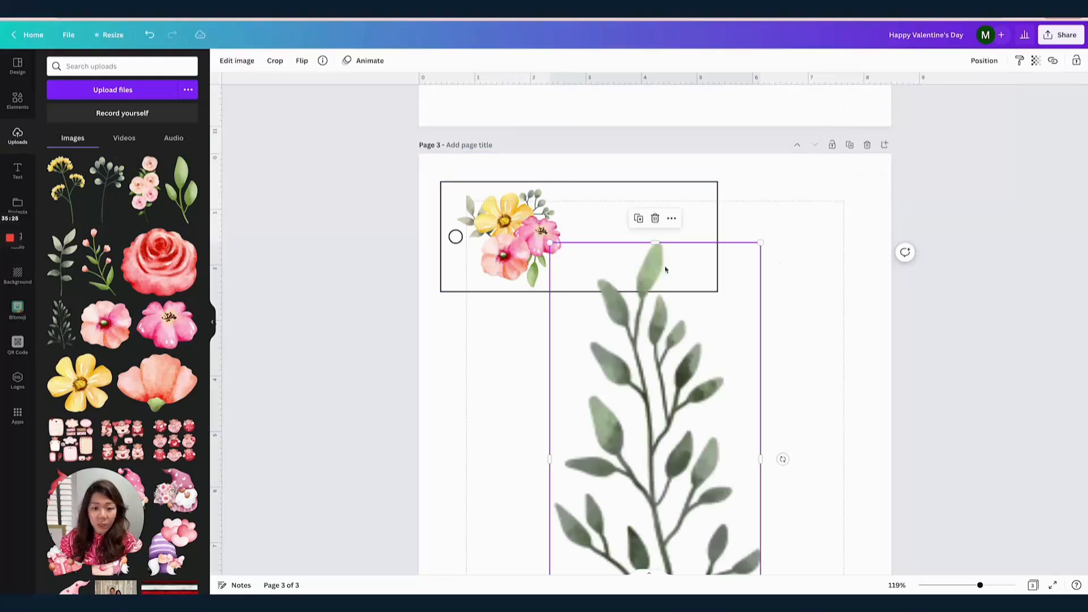
left_click_drag(760, 243, 641, 466)
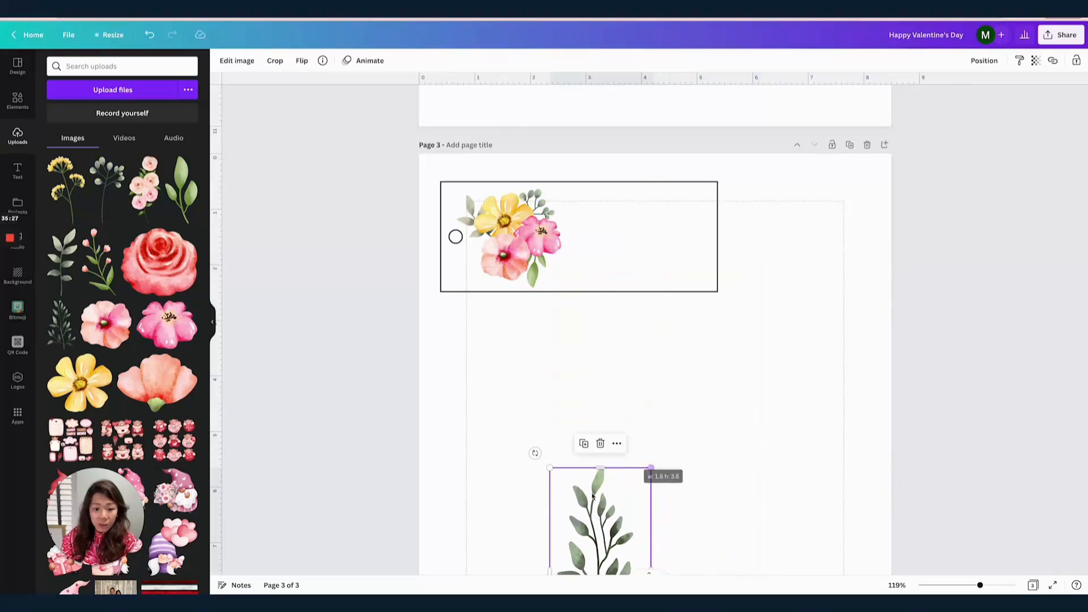
left_click_drag(596, 505, 584, 305)
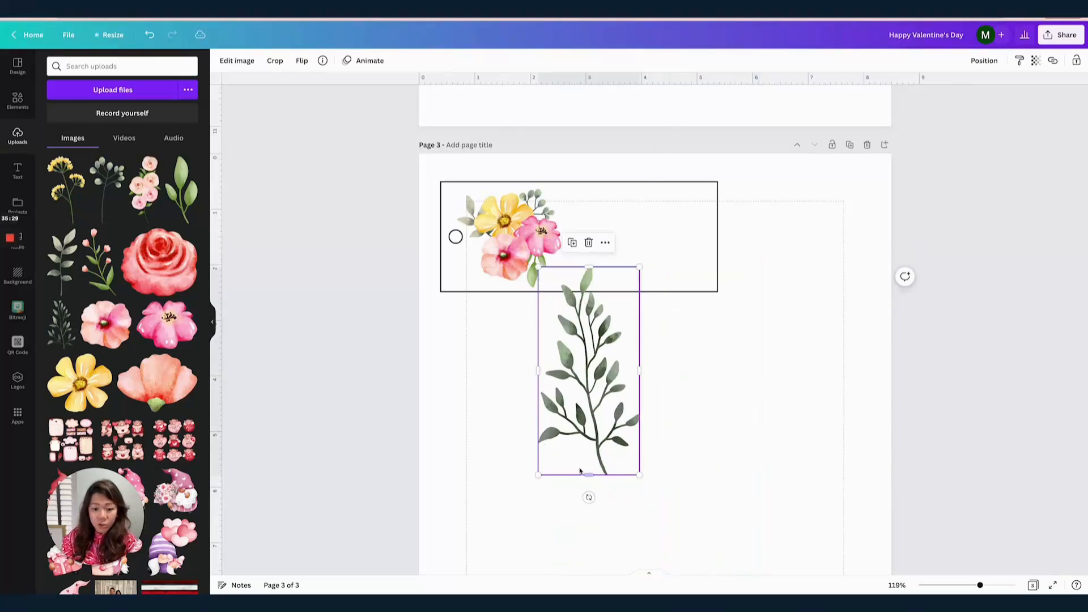
left_click_drag(537, 474, 676, 340)
left_click_drag(627, 314, 520, 232)
left_click_drag(540, 189, 496, 240)
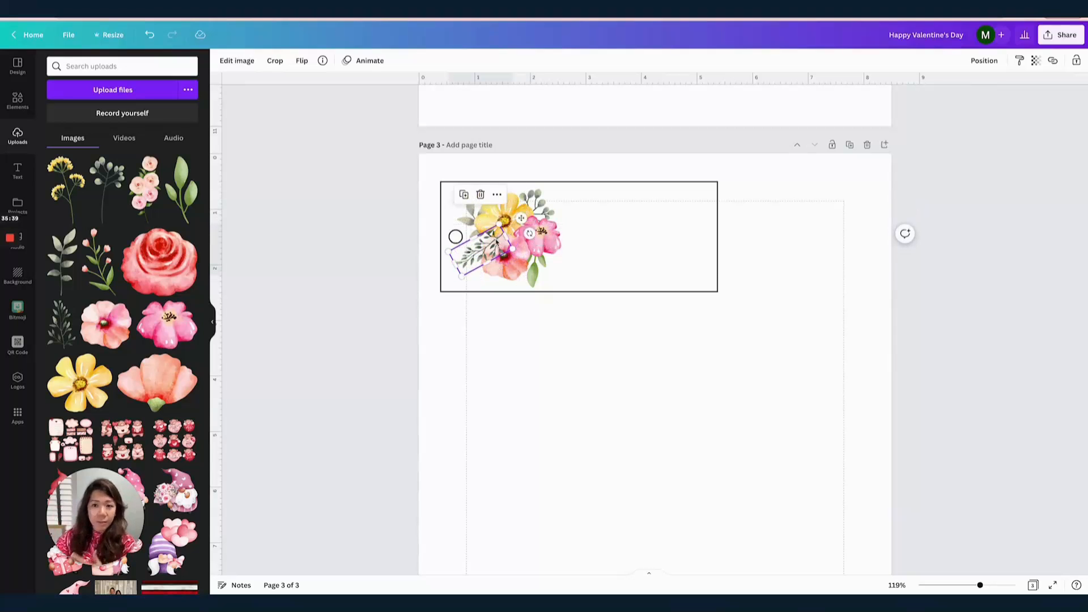
left_click(984, 60)
left_click(956, 109)
left_click(842, 225)
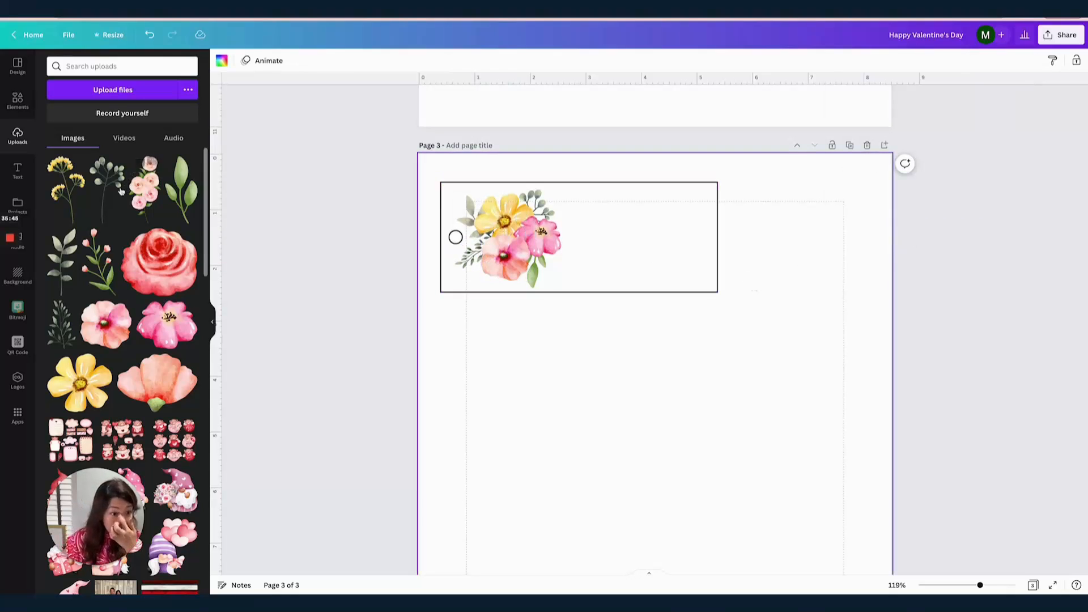
- Add the pink bud stem, shrink and angle it toward the bouquet's lower right, and layer it behind the flowers
left_click(96, 250)
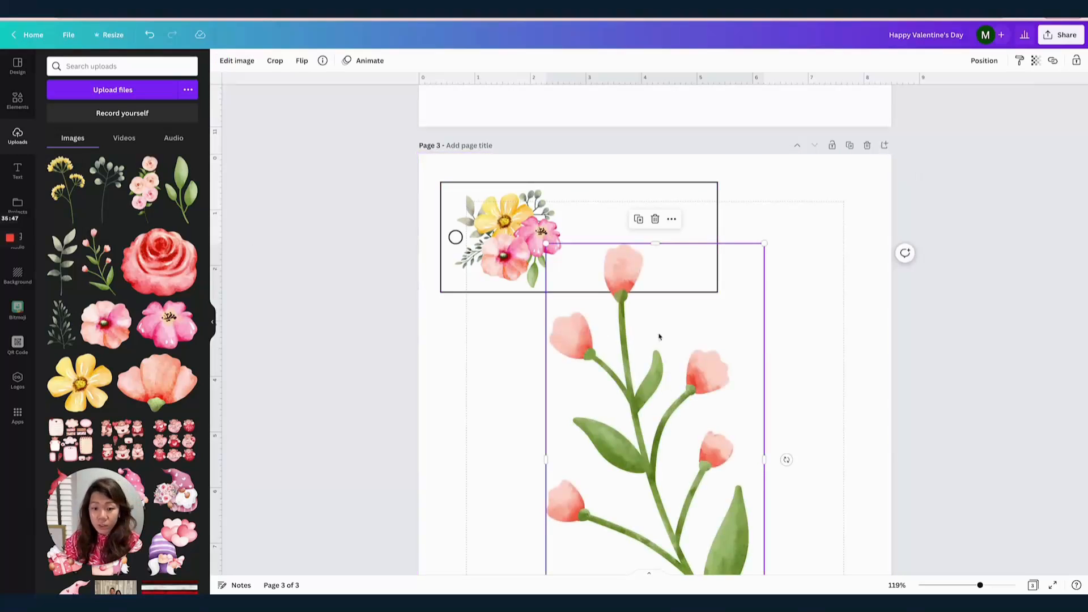
left_click_drag(547, 244, 682, 510)
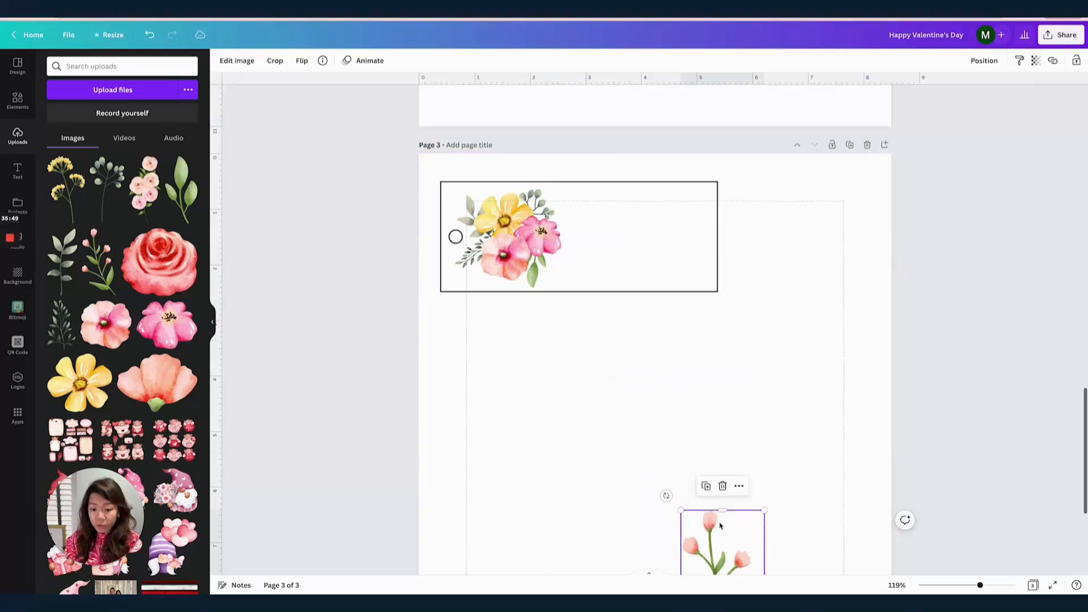
left_click_drag(741, 568, 603, 232)
left_click_drag(544, 338, 539, 248)
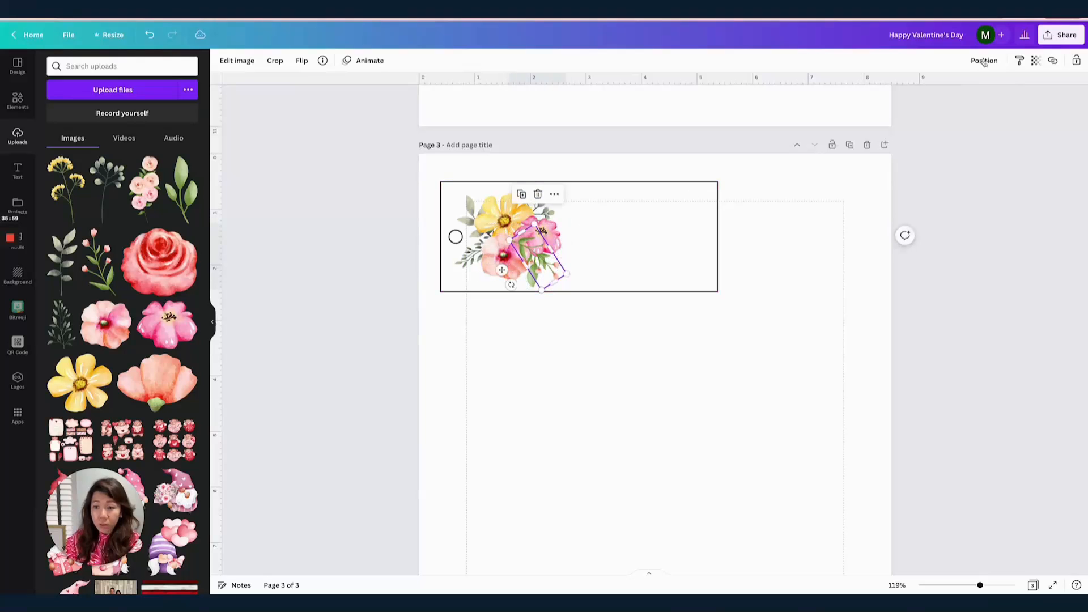
left_click(984, 60)
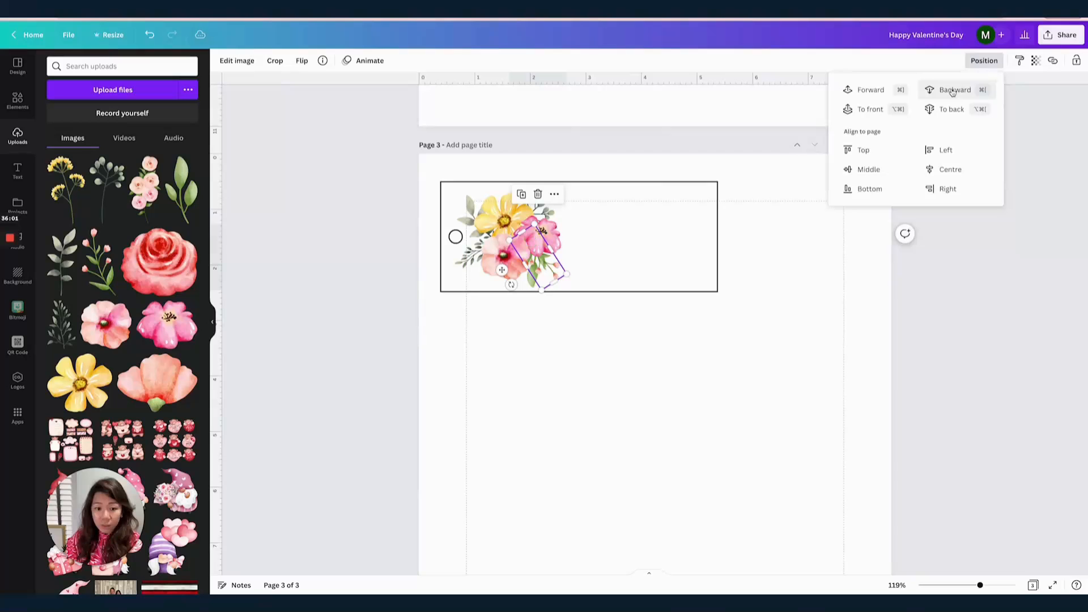
left_click(773, 263)
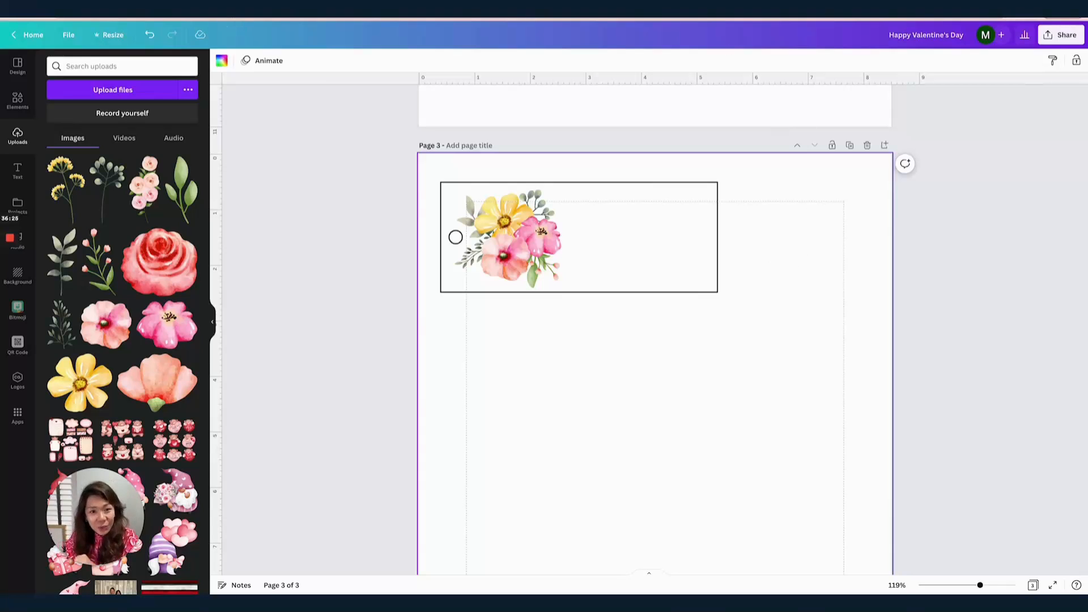
- Add a subheading reading "Happy Valentine's Day" and place it inside the tag to the right of the bouquet
left_click(17, 170)
left_click(85, 169)
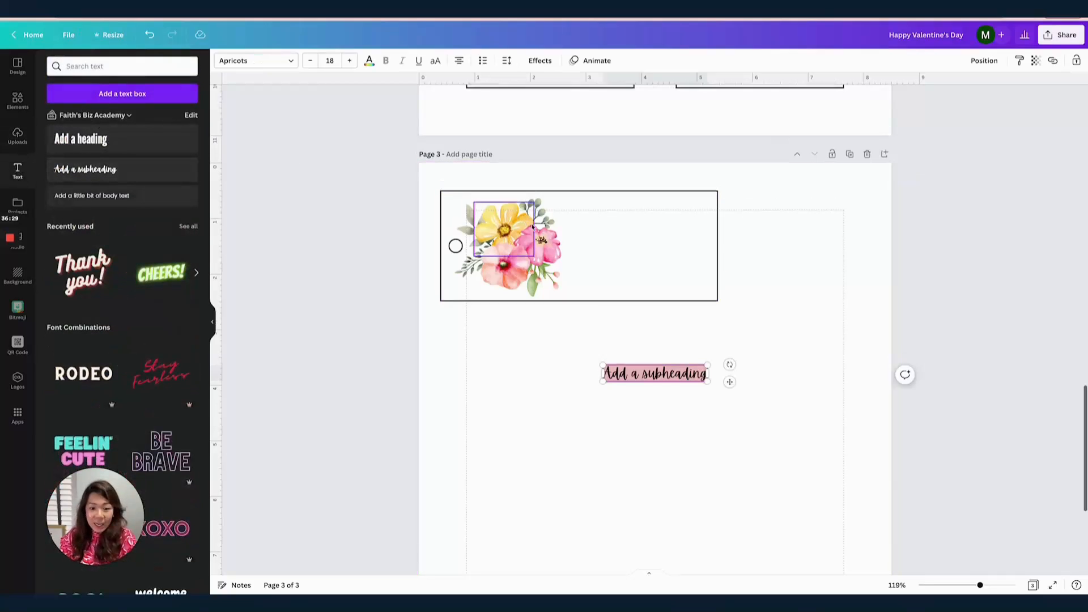
type("Happ")
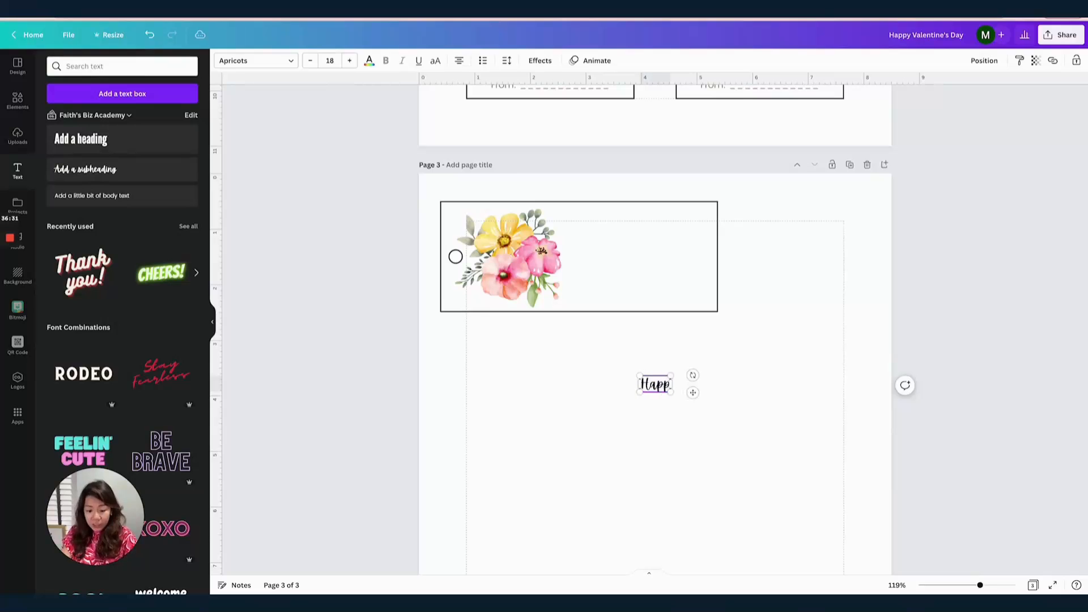
type("y Valent")
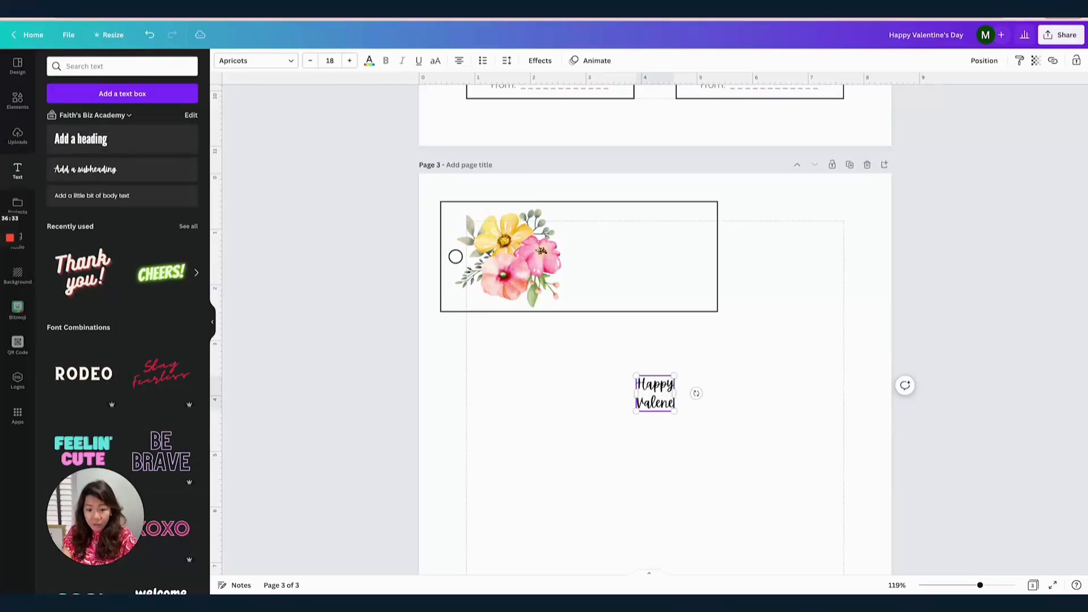
type("ine's")
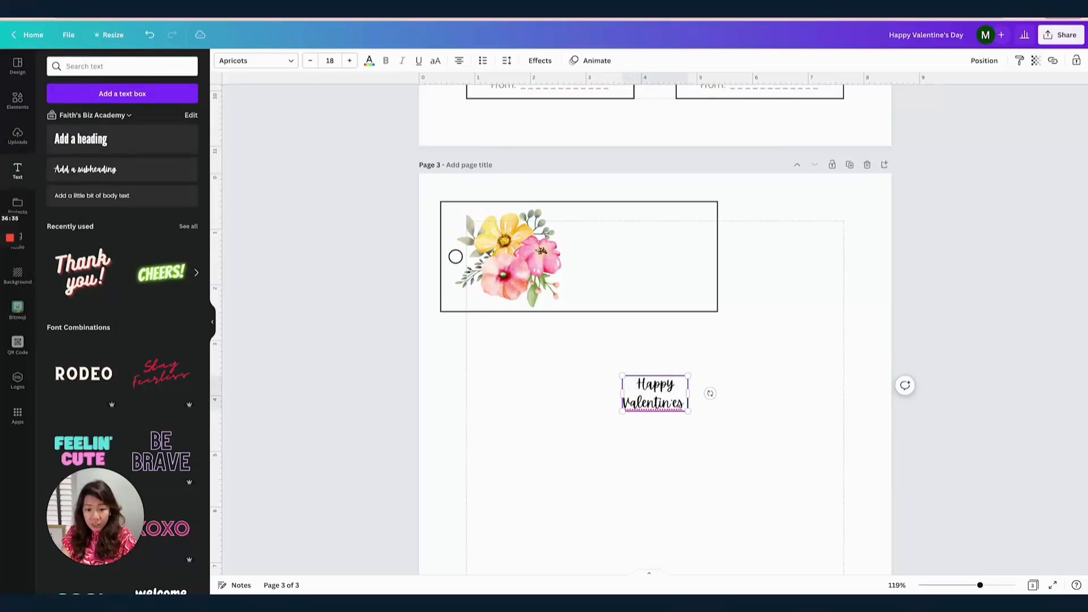
type(" Day")
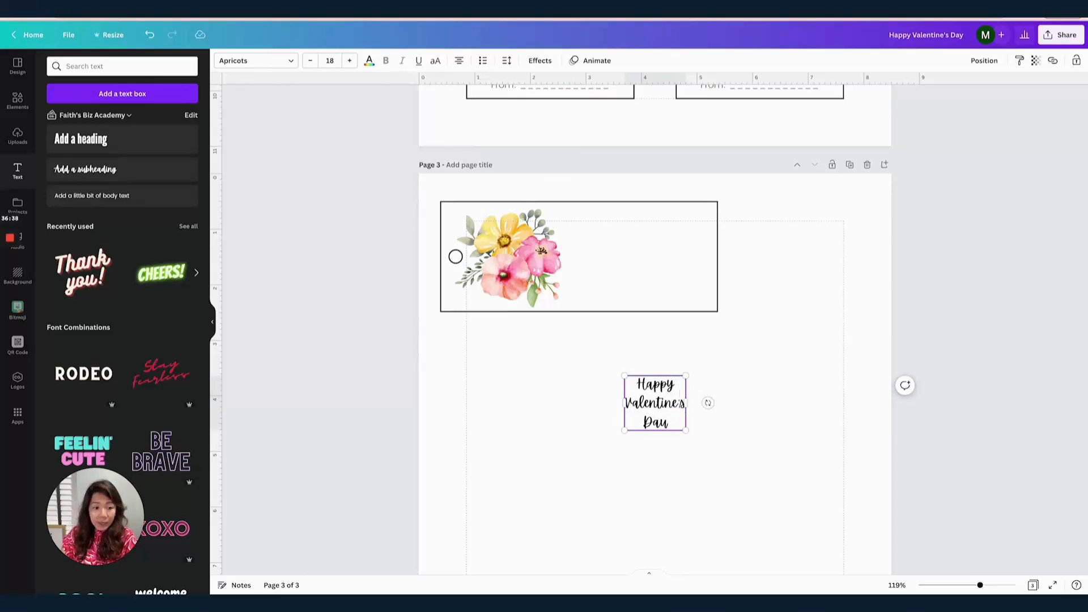
key("BackSpace")
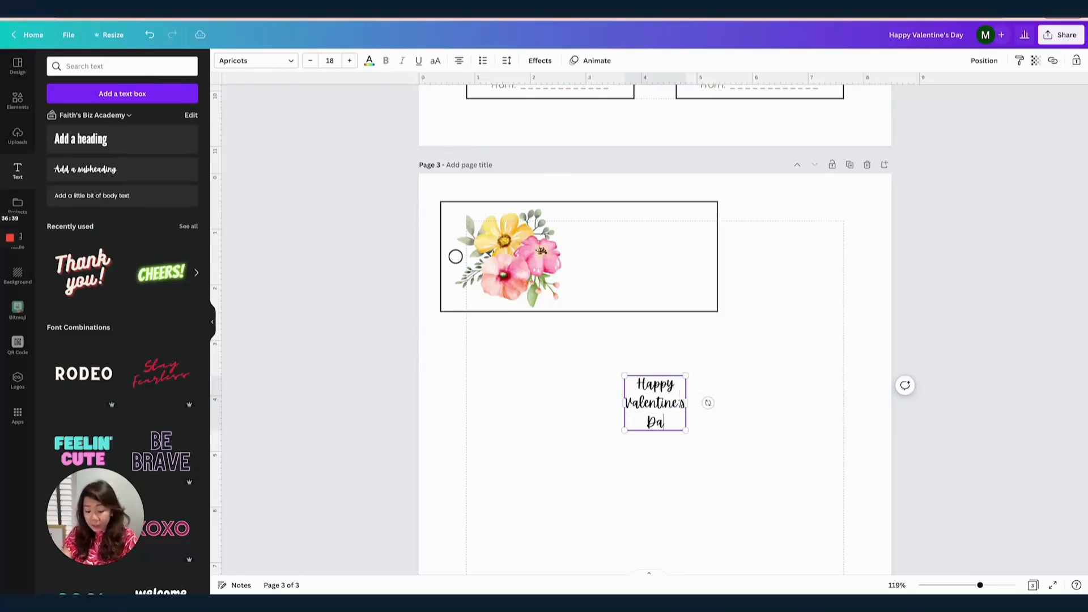
type("y")
left_click(740, 321)
left_click_drag(675, 396, 639, 249)
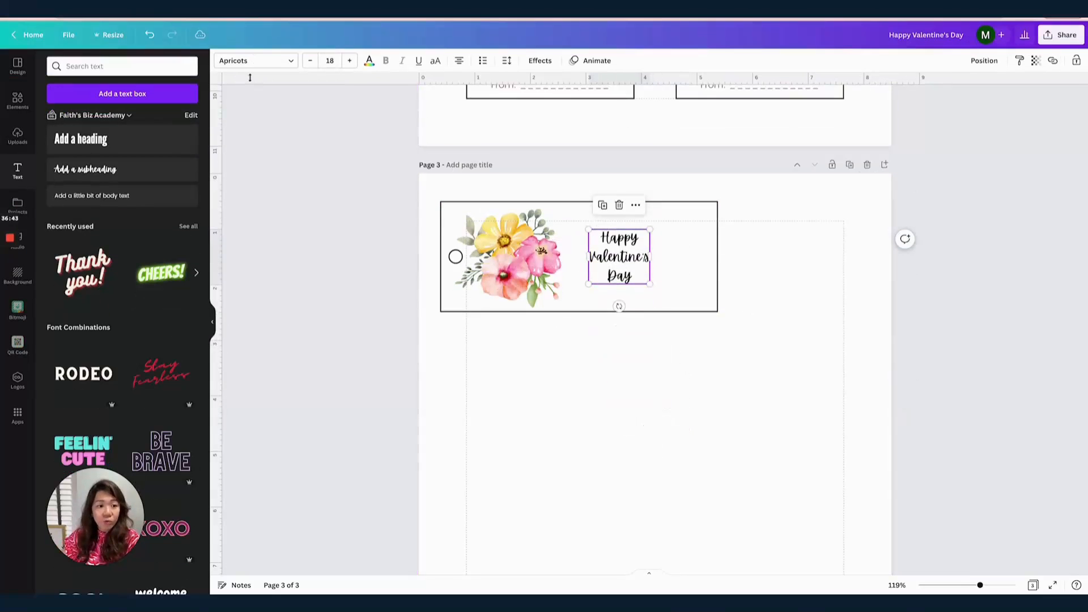
- Search the fonts for "script" for the "Happy Valentine's Day" lettering
left_click(257, 60)
double_click(73, 66)
type("script")
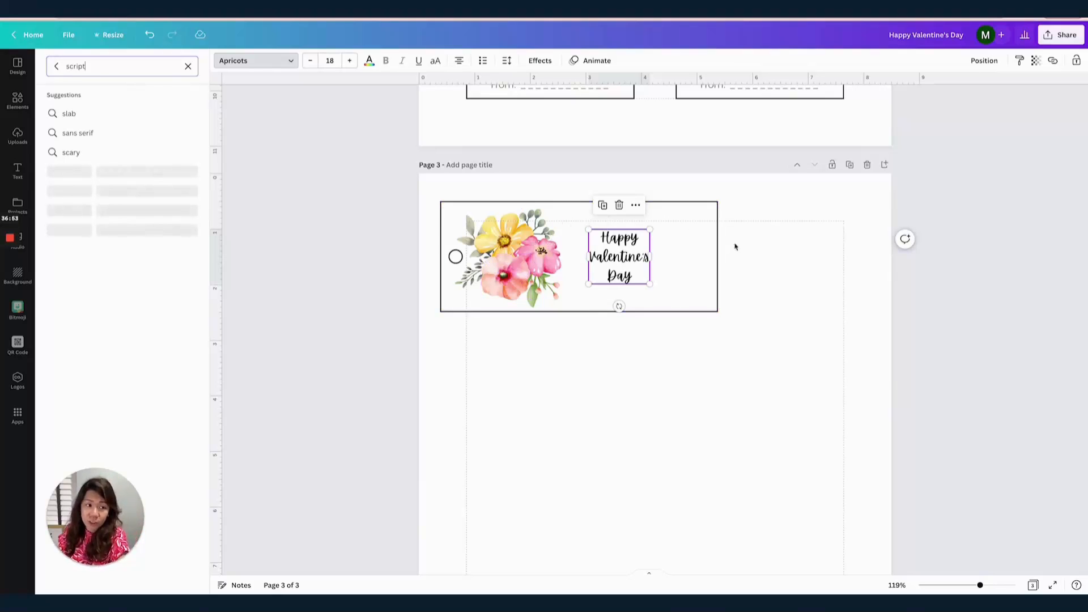
left_click(782, 282)
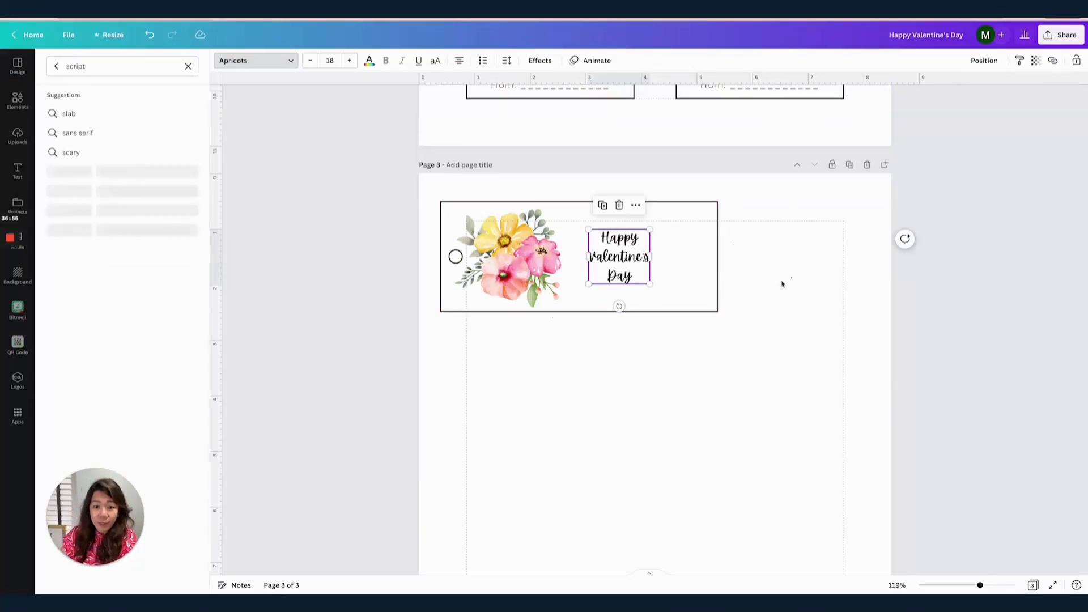
- Move the lettering slightly away from the bouquet and recolour it with the deep pink sampled from the pink flower
left_click_drag(620, 257, 640, 253)
left_click(368, 60)
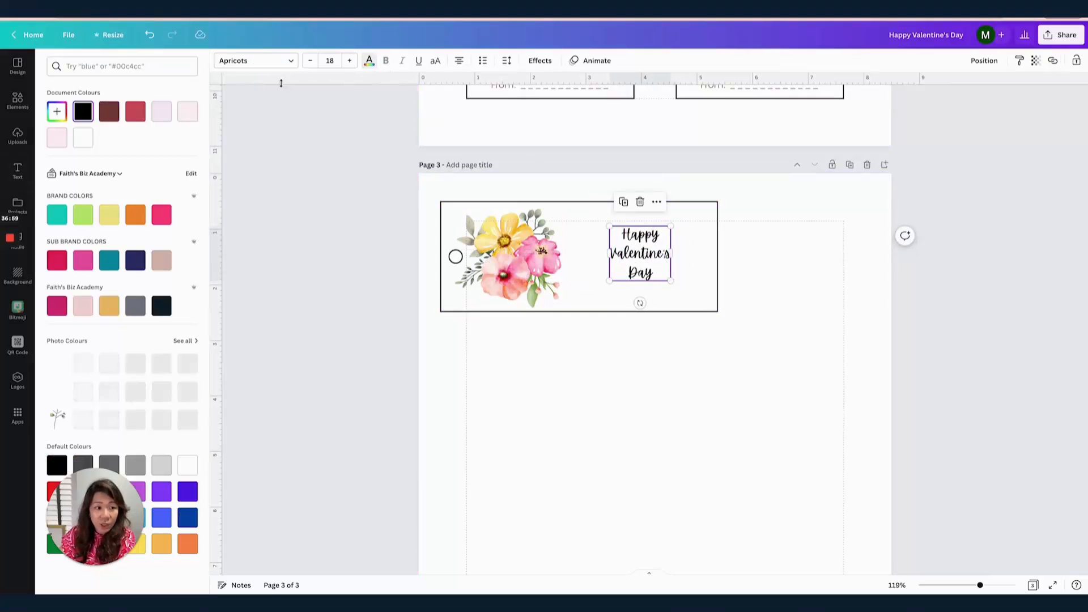
left_click(57, 111)
left_click(175, 211)
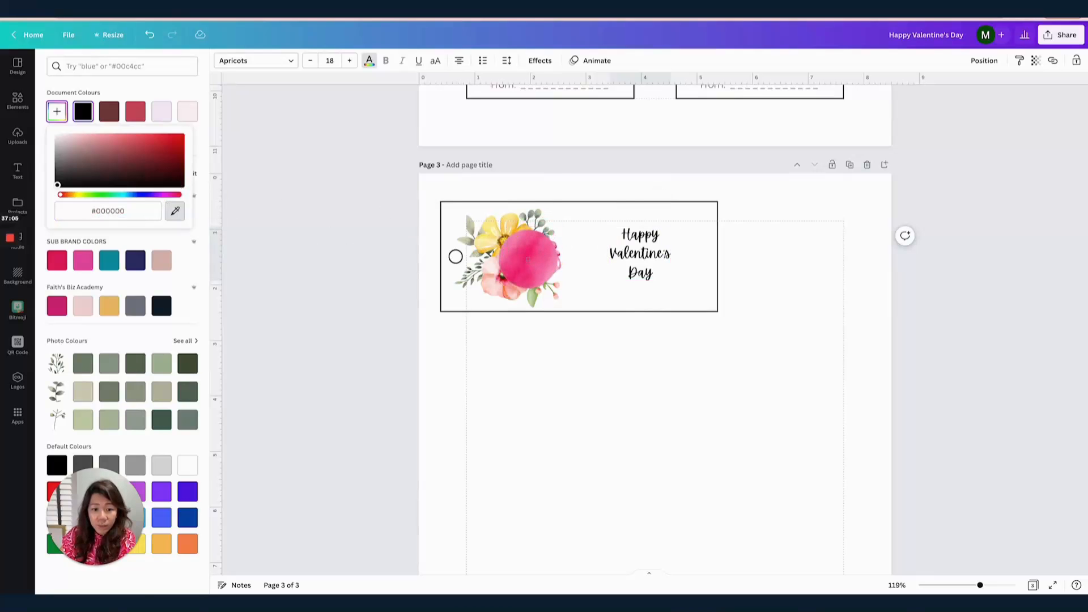
left_click(528, 258)
- Enlarge the "Happy Valentine's Day" lettering to size 23.2 and tighten its line spacing
left_click_drag(607, 224, 584, 220)
left_click(507, 61)
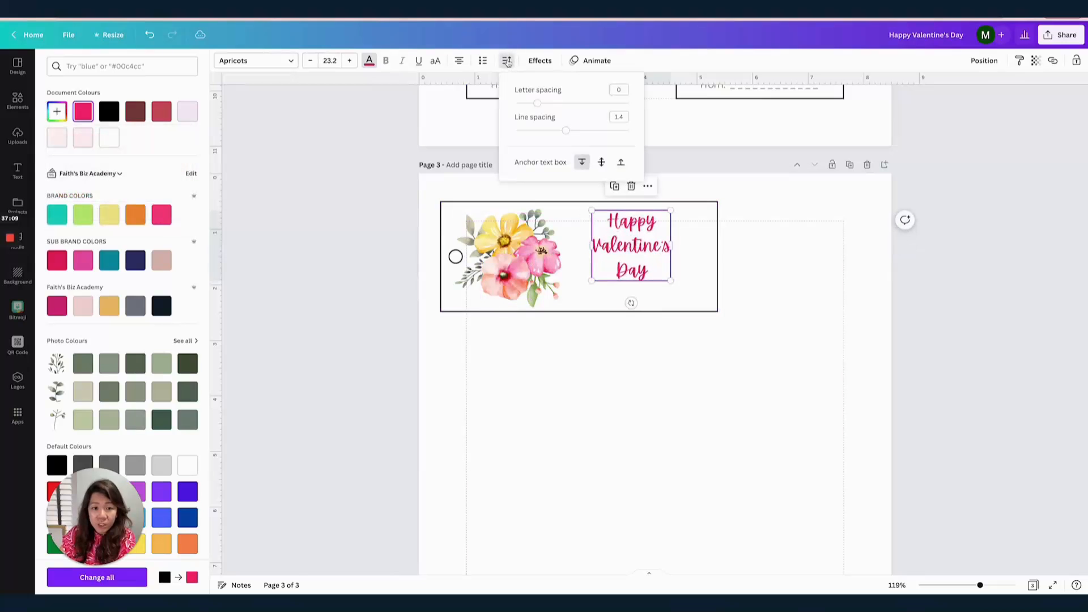
left_click_drag(566, 133, 553, 131)
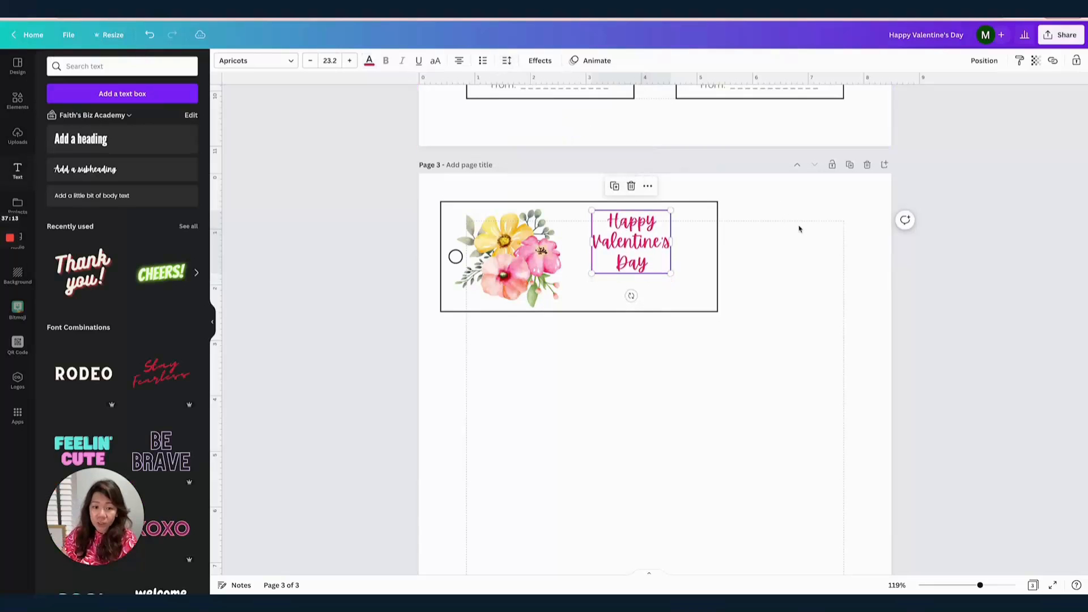
left_click(794, 215)
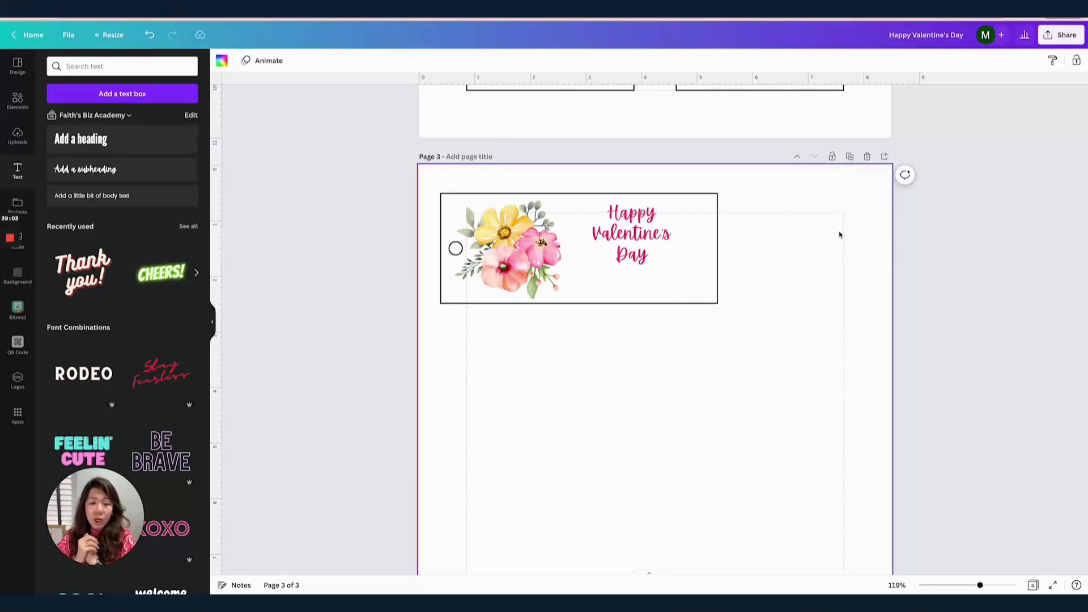
left_click(456, 209)
left_click(470, 220)
left_click(509, 221)
left_click(566, 220)
left_click(547, 249)
left_click(548, 277)
left_click(503, 229)
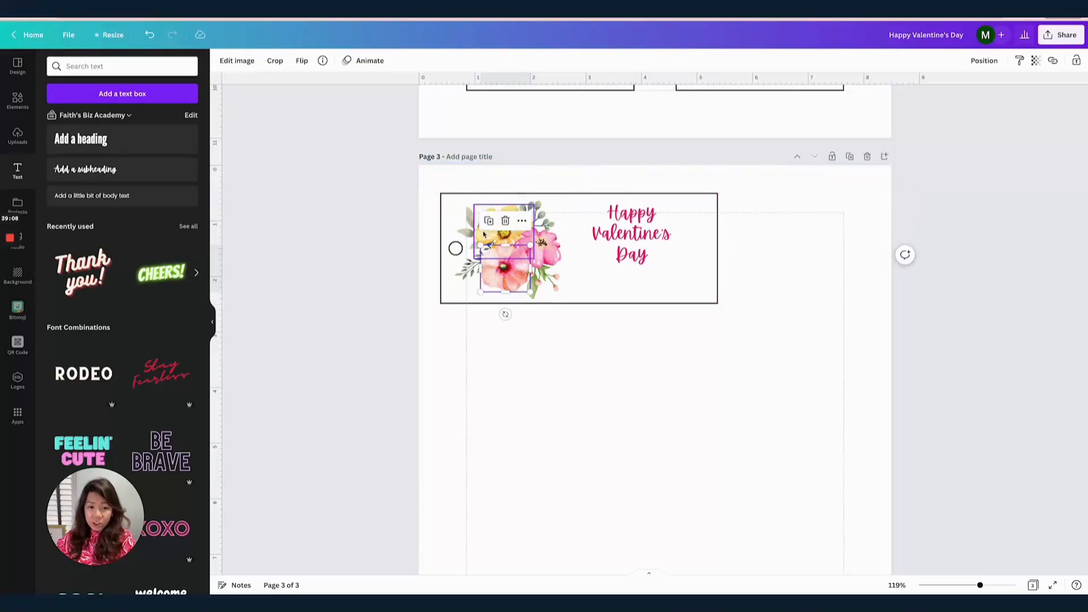
left_click(560, 206)
left_click(780, 268)
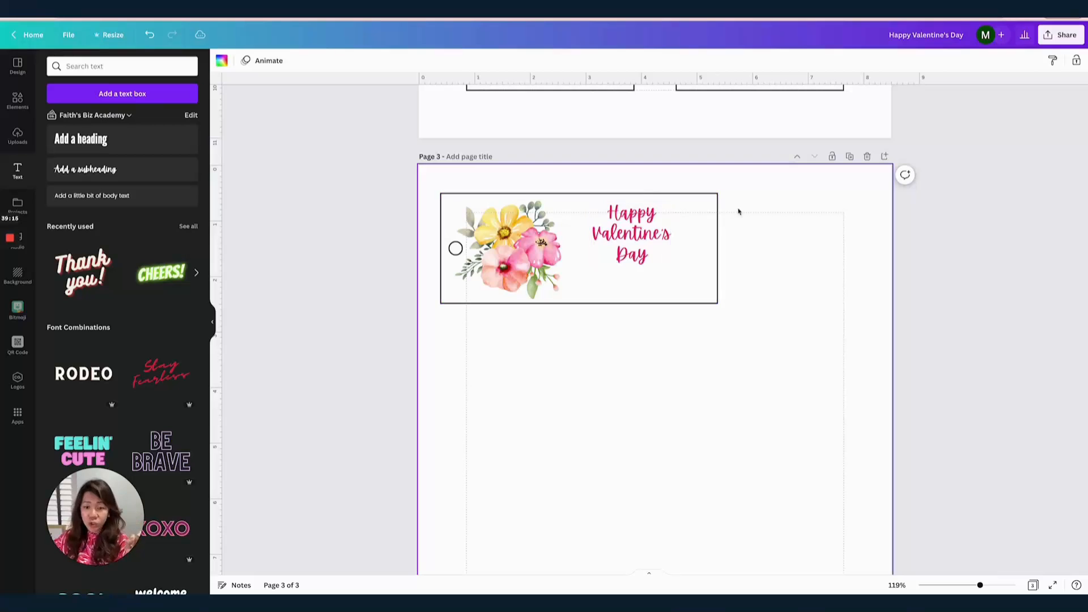
- Lock the tag's frame and punch hole in place so the bouquet can be selected separately
left_click(691, 201)
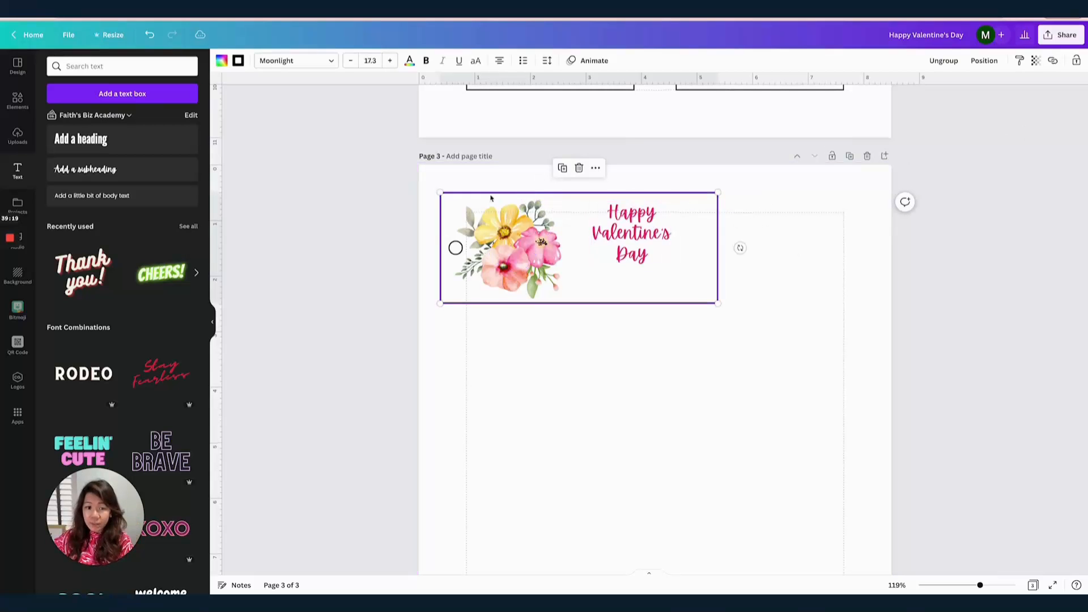
left_click(1077, 62)
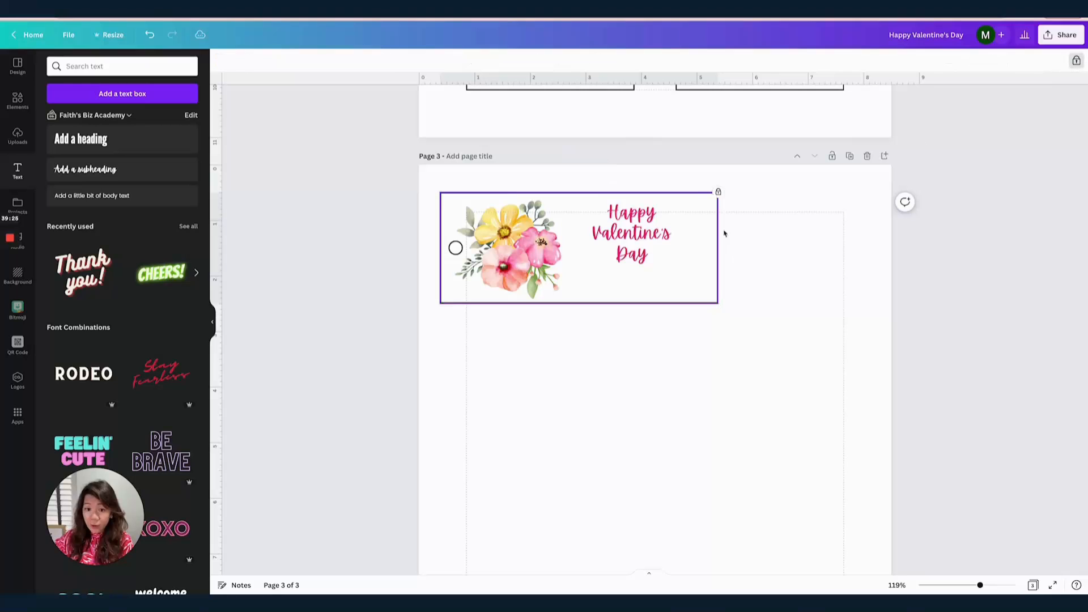
left_click_drag(532, 205, 475, 256)
left_click(447, 248)
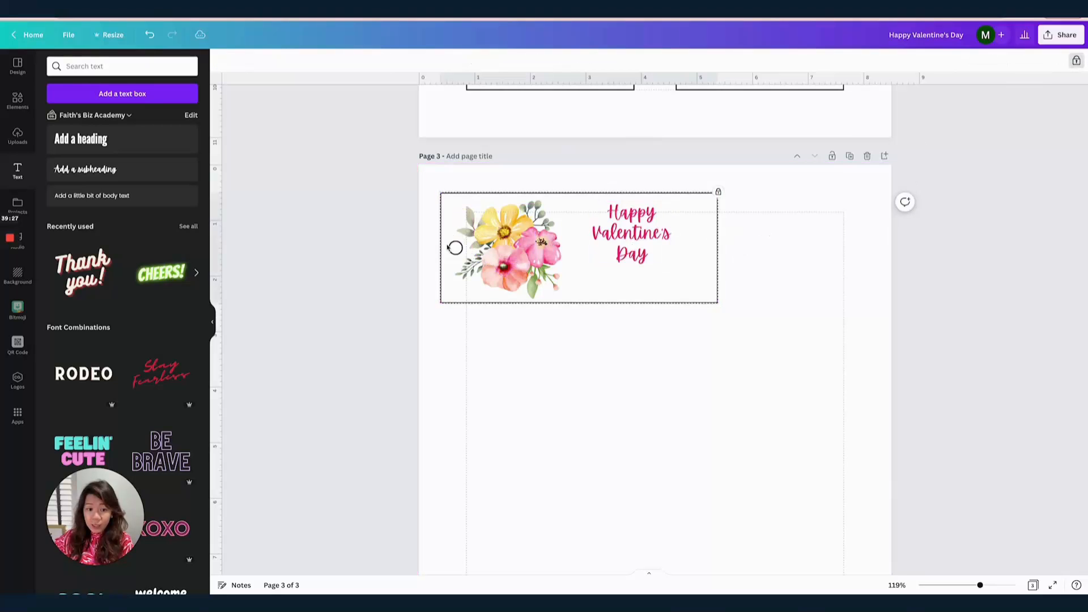
left_click(731, 237)
left_click(721, 221)
- Select all the bouquet's flowers and leaves and group them into one object
left_click_drag(444, 182, 545, 316)
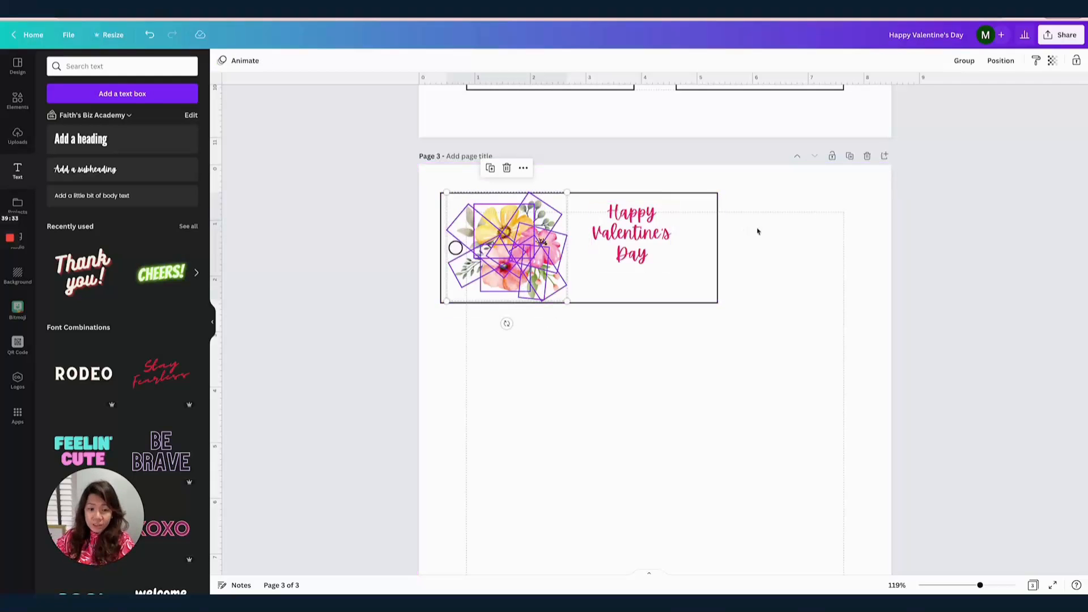
left_click(757, 231)
left_click_drag(427, 176, 552, 318)
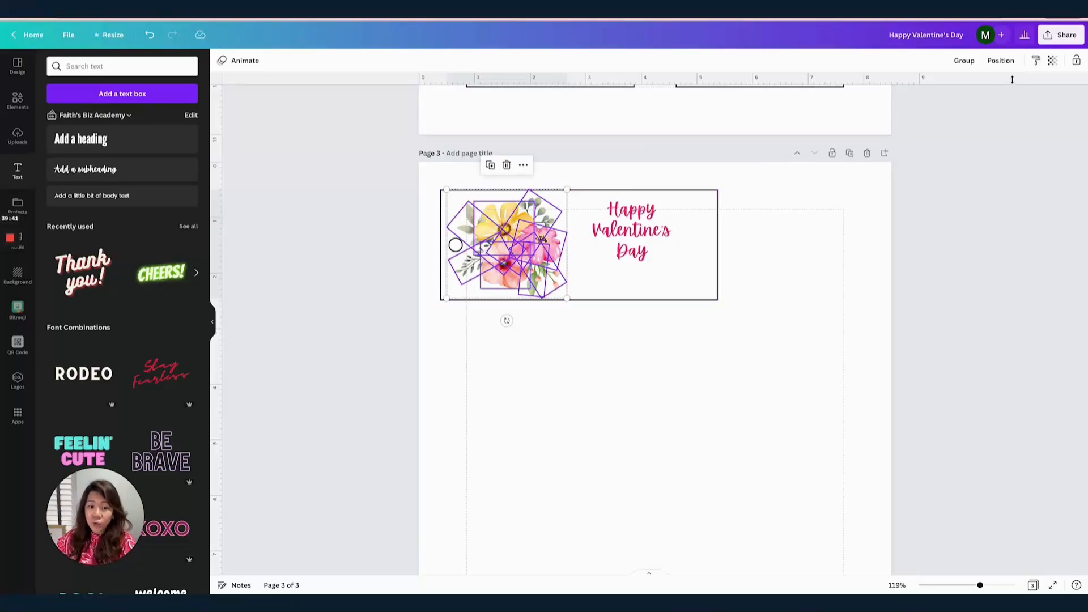
left_click(966, 66)
- Enlarge the bouquet group to nearly the tag's full height and place it just right of the punch hole
left_click_drag(513, 230, 533, 278)
left_click_drag(586, 348, 609, 368)
left_click_drag(552, 309, 549, 250)
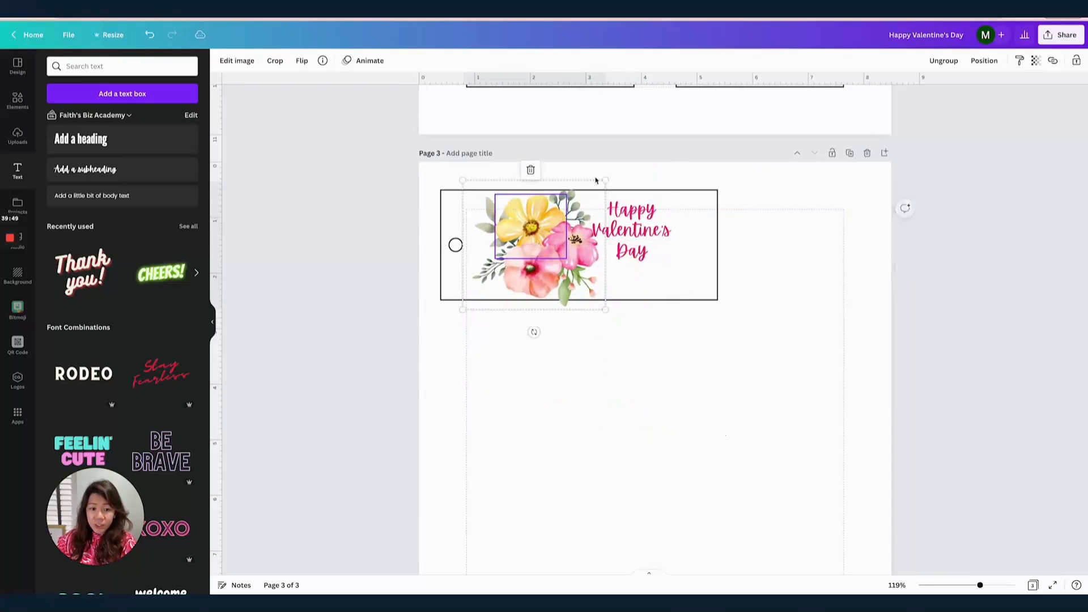
left_click_drag(605, 180, 592, 193)
left_click_drag(552, 236, 552, 229)
- Enlarge the lettering to size 35 and fit it between the bouquet and the tag's right edge
left_click(646, 250)
left_click_drag(671, 262, 712, 294)
left_click_drag(664, 239, 657, 234)
- Apply a black Shadow effect with an offset of 29 to the "Happy Valentine's Day" lettering
left_click(540, 61)
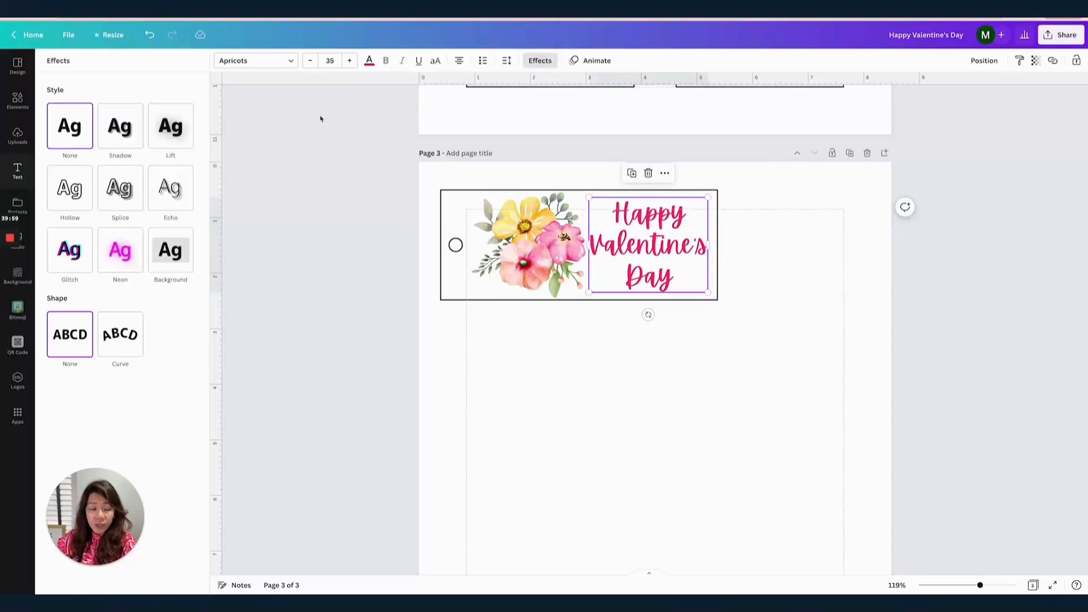
left_click(135, 143)
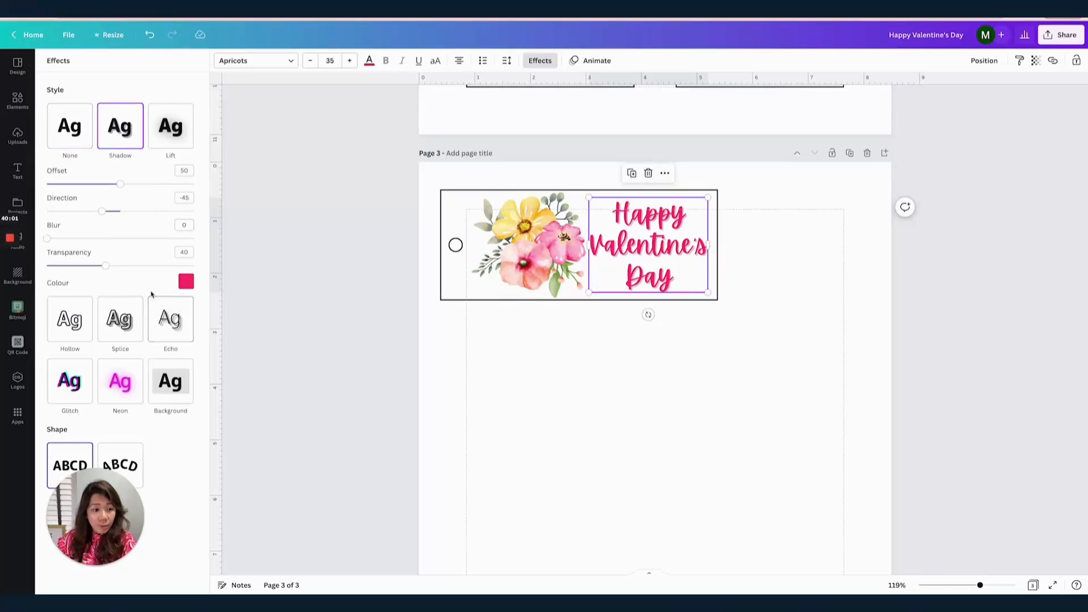
left_click(182, 284)
left_click(81, 323)
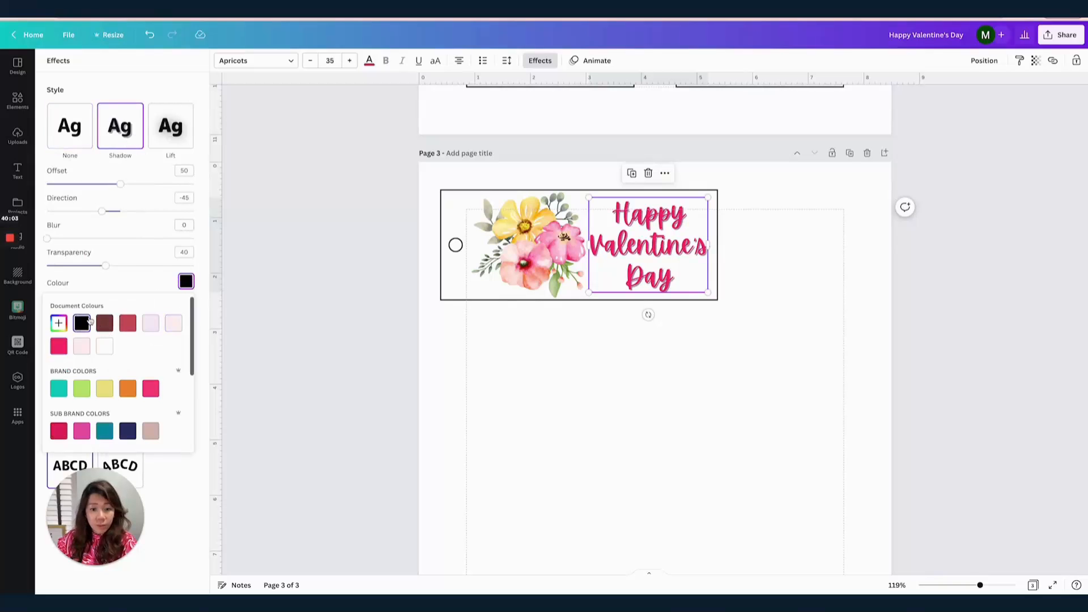
left_click_drag(117, 187, 89, 186)
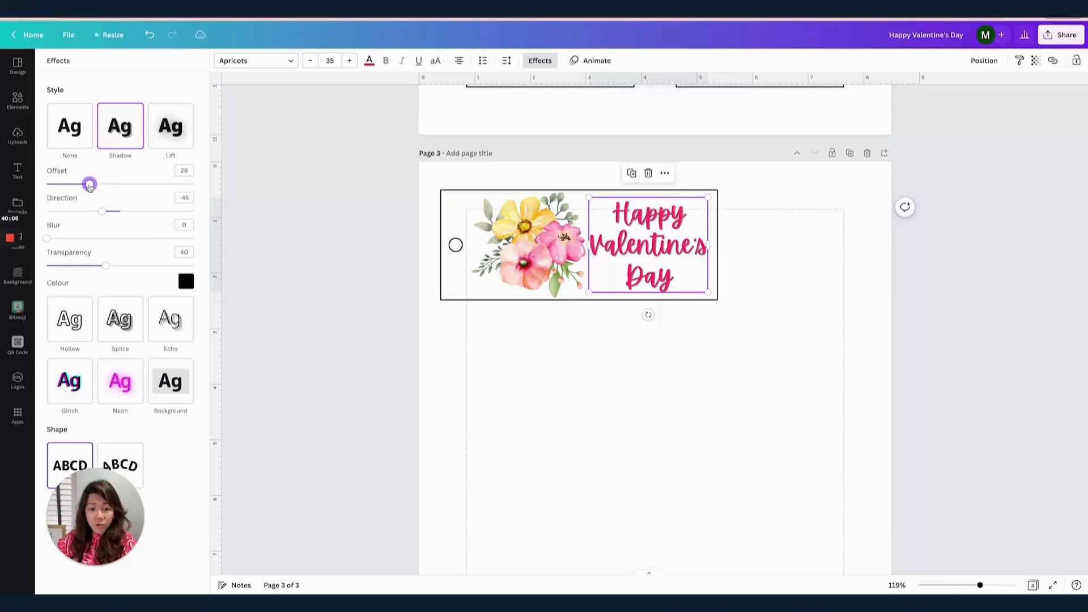
left_click(573, 394)
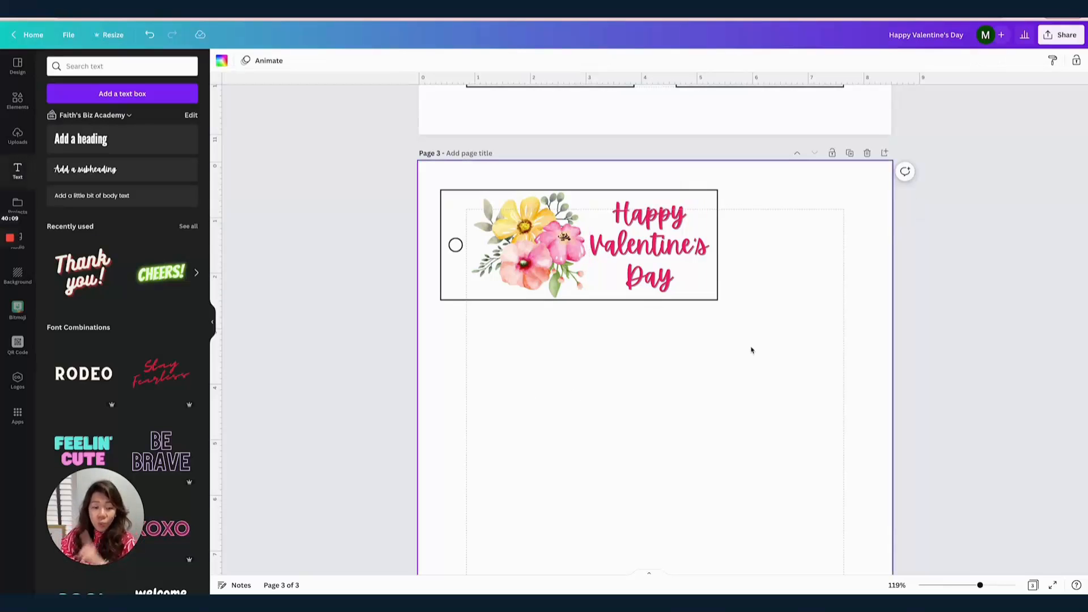
- Unlock the tag frame and group it with the bouquet and lettering as one complete tag
left_click_drag(792, 350, 374, 172)
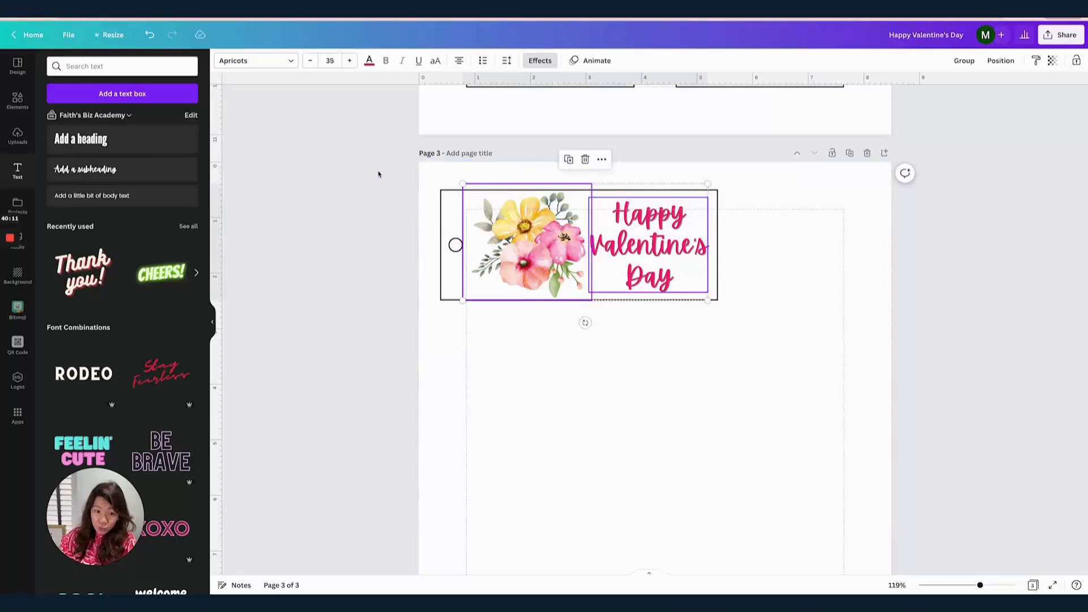
left_click(787, 217)
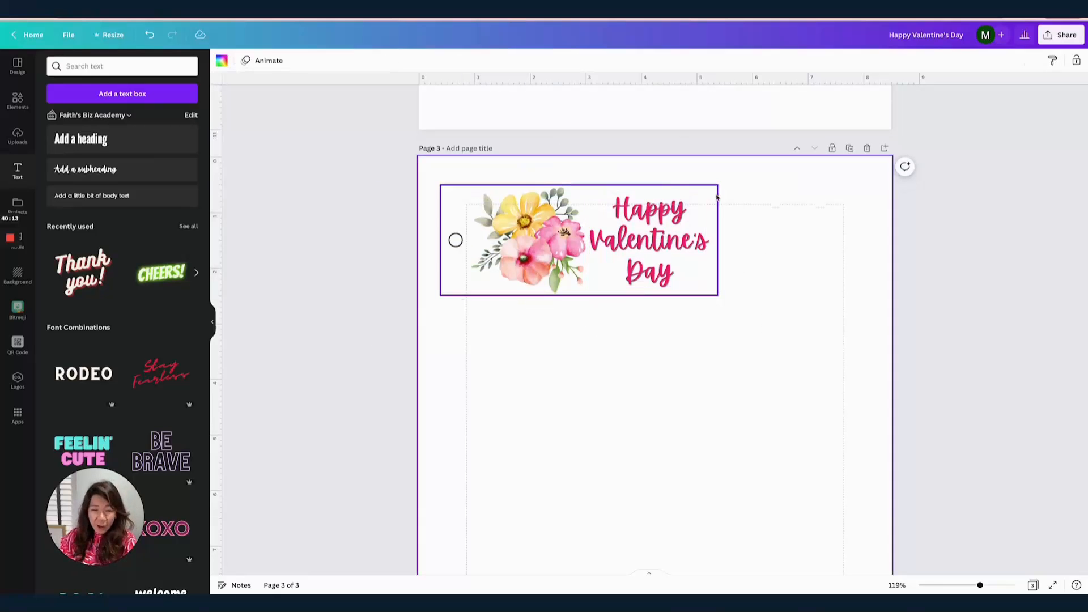
left_click(716, 197)
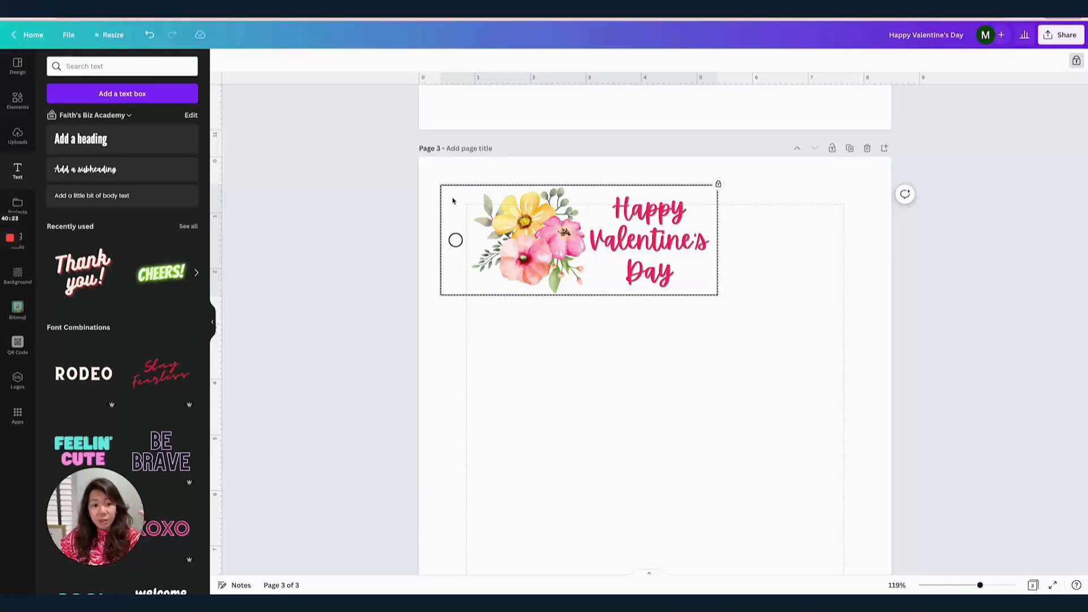
left_click(792, 173)
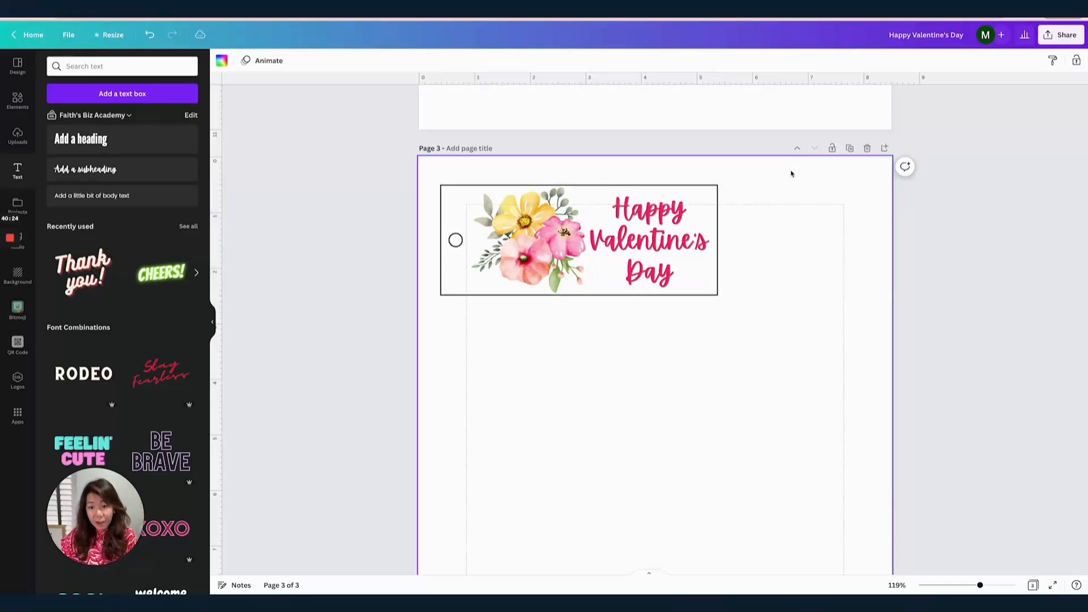
left_click(715, 188)
left_click_drag(772, 318, 398, 154)
left_click(964, 66)
- Duplicate the complete tag and place the copy directly below the original
key("super+d")
left_click_drag(625, 241, 613, 355)
left_click_drag(980, 584, 967, 584)
scroll(844, 409, "down", 2)
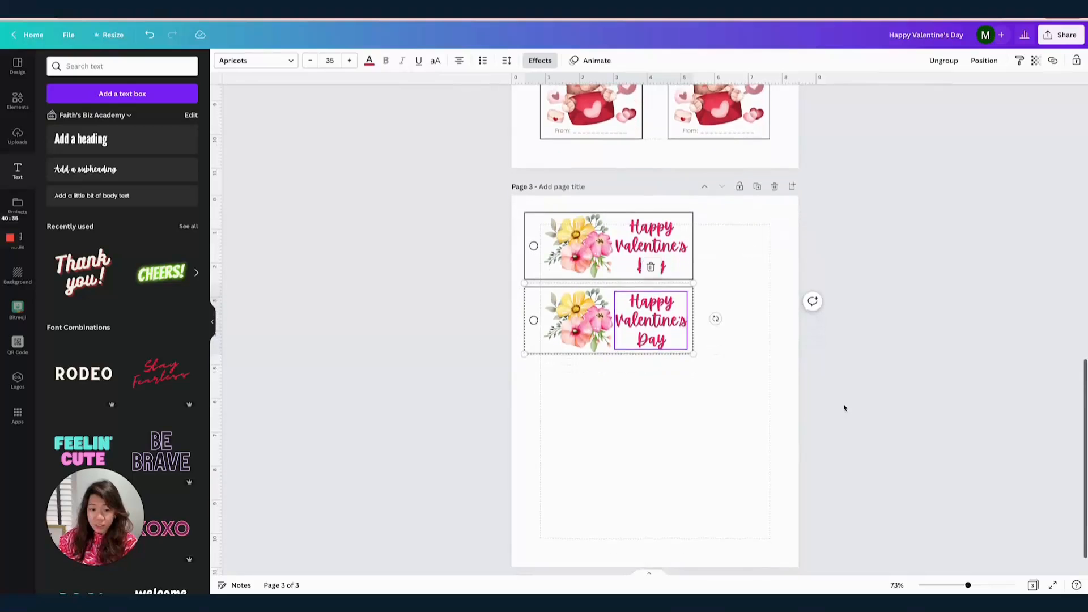
- Duplicate the pair of tags below the first two, and add a fifth tag at the bottom of the column
left_click_drag(762, 368, 520, 191)
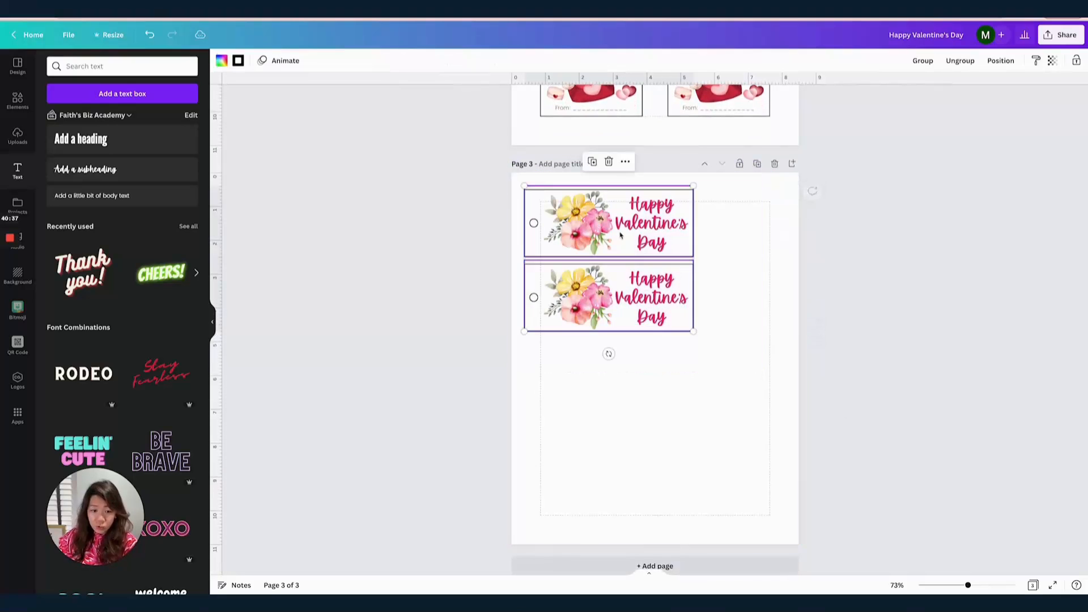
key("super+d")
left_click_drag(629, 244, 624, 386)
left_click_drag(736, 498, 515, 413)
key("super+d")
left_click_drag(649, 433, 649, 480)
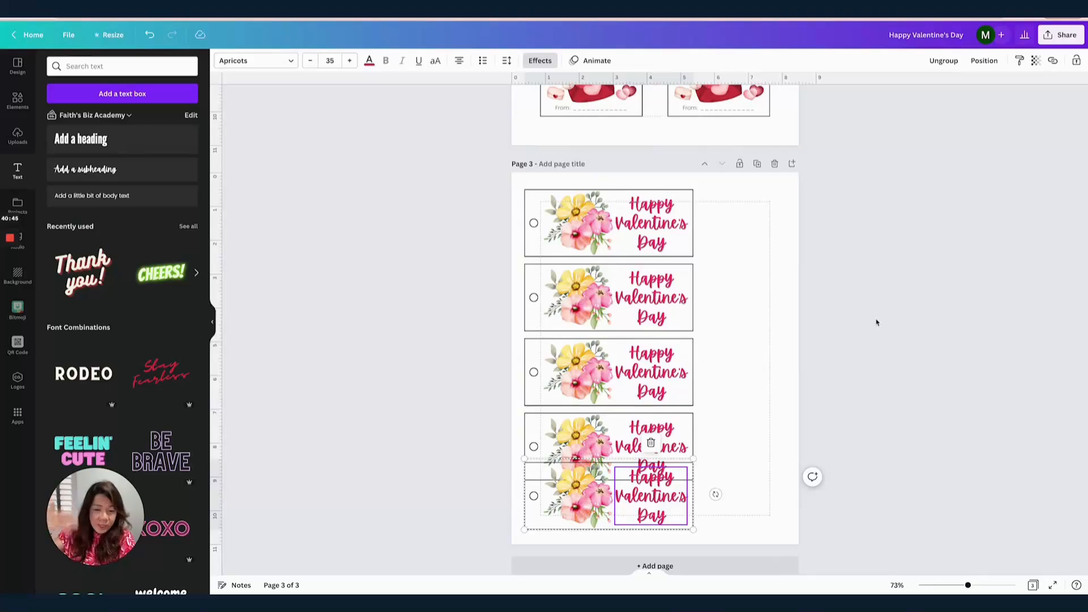
- Move the top tag up toward the page's upper edge and nudge the bottom tag slightly lower
scroll(876, 322, "down", 1)
left_click_drag(639, 226, 639, 217)
left_click(787, 297)
left_click_drag(659, 469, 659, 471)
left_click(792, 428)
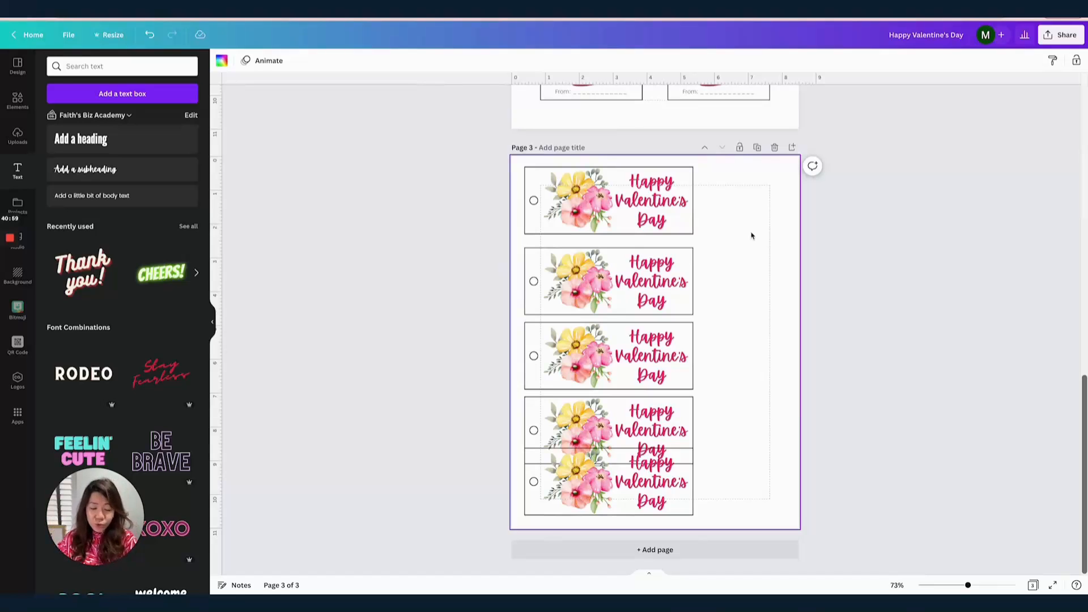
- Select all five tags and space them evenly in the vertical direction
key("ctrl+a")
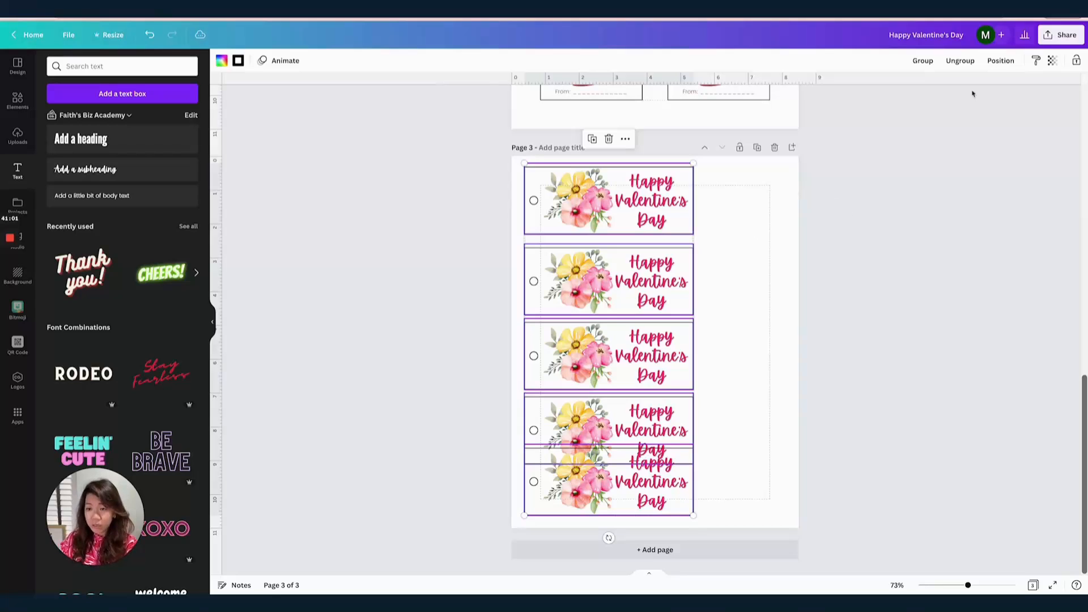
left_click(1002, 61)
left_click(886, 230)
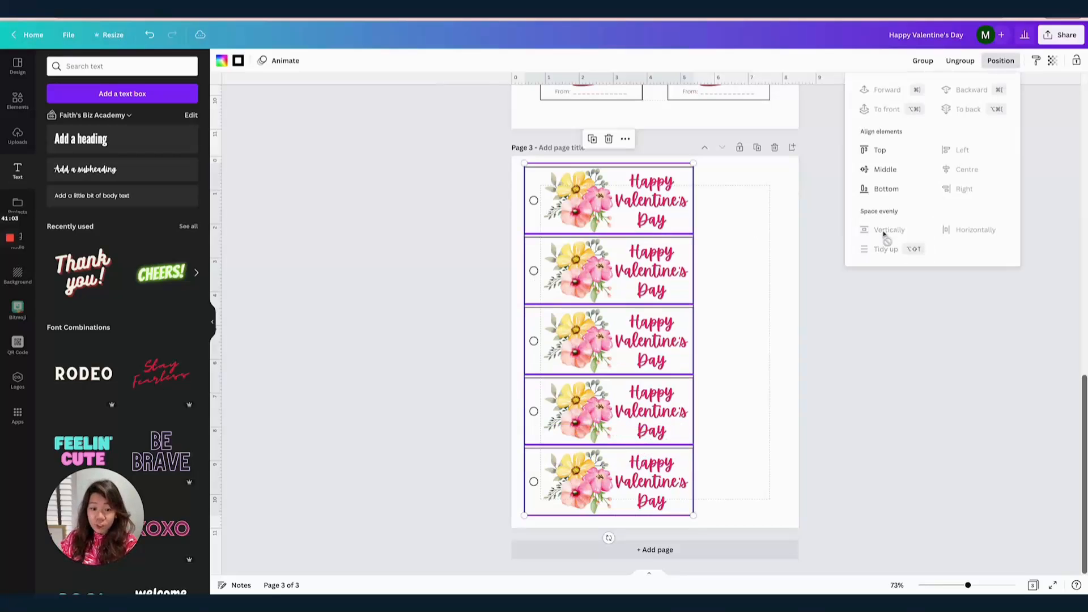
left_click(827, 306)
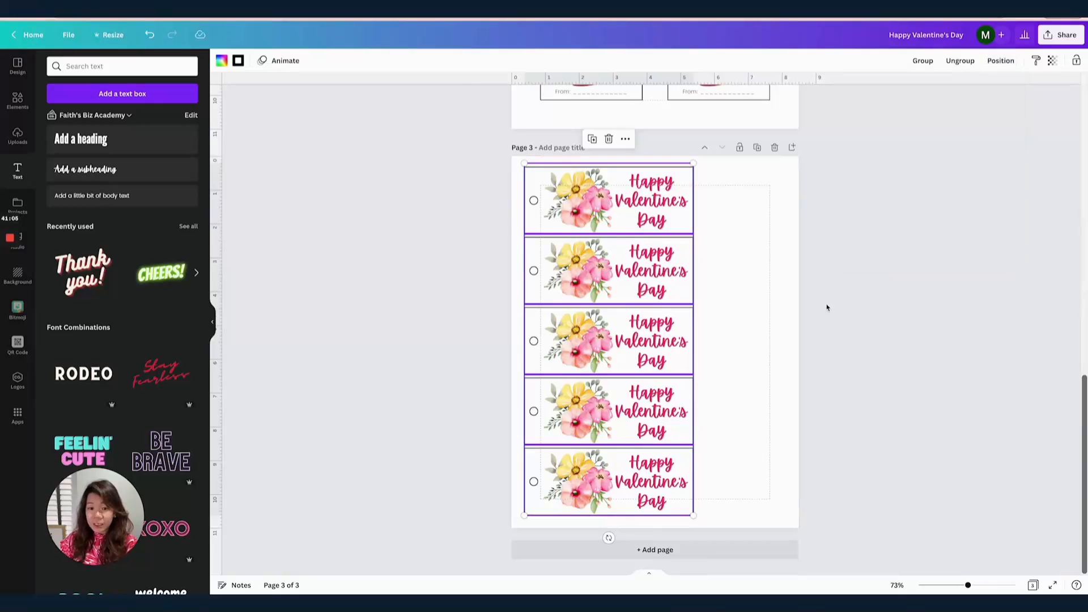
left_click(827, 308)
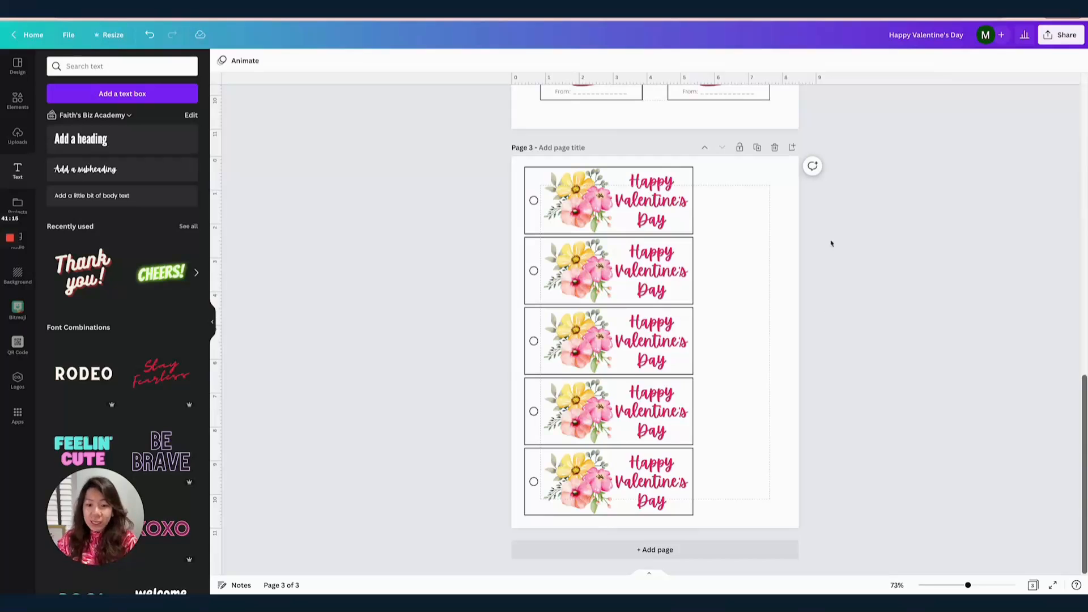
- Duplicate the top tag, rotate the copy upright with its hole at the top, and place it to the right of the column
left_click(724, 190)
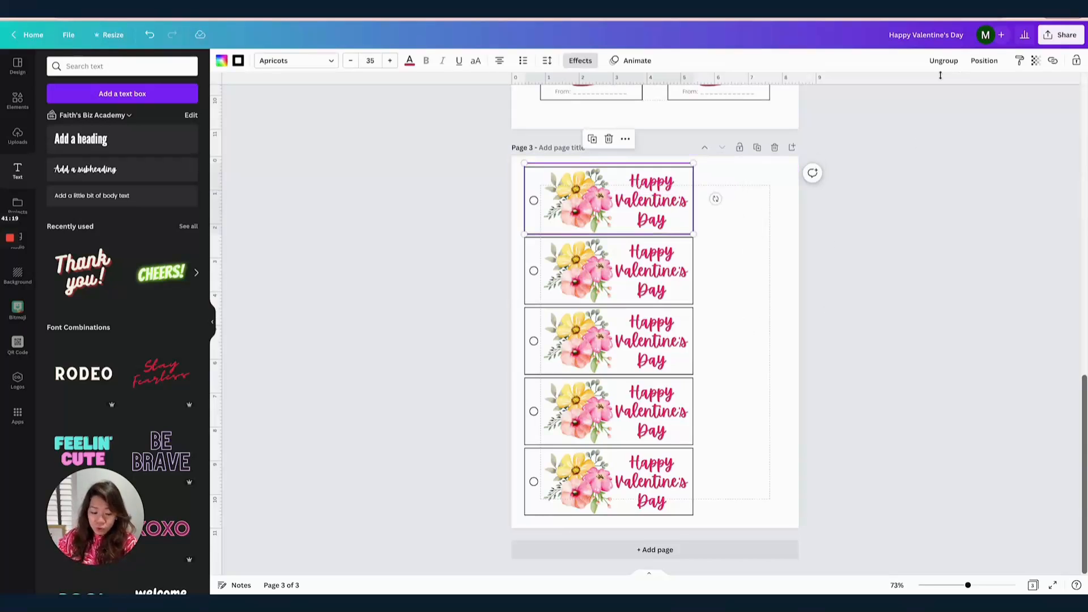
key("ctrl+d")
left_click_drag(656, 191, 799, 232)
left_click_drag(865, 246, 760, 311)
left_click_drag(762, 202, 739, 205)
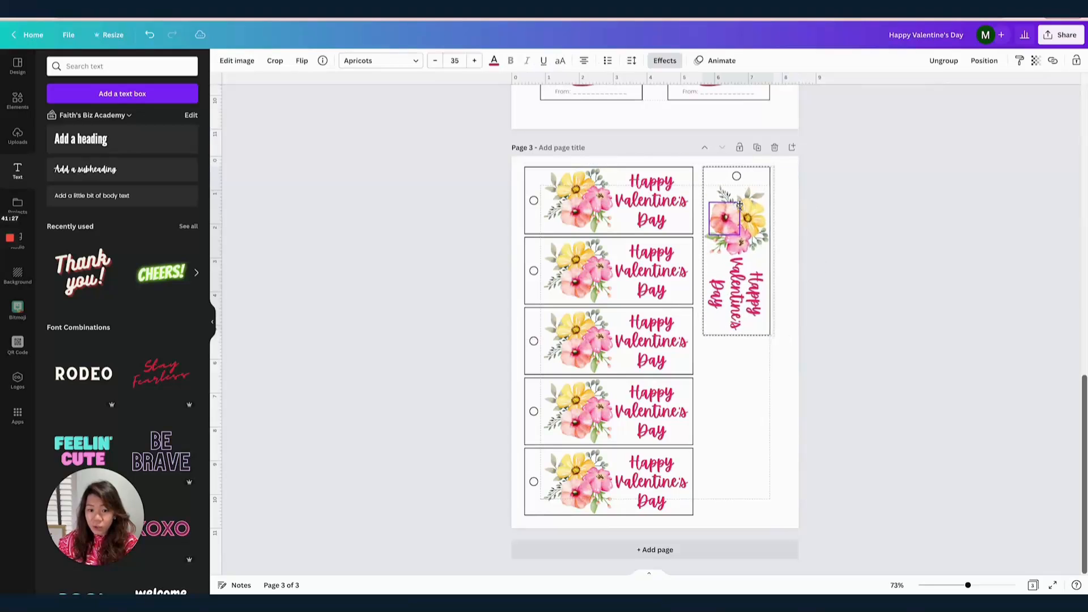
left_click(825, 229)
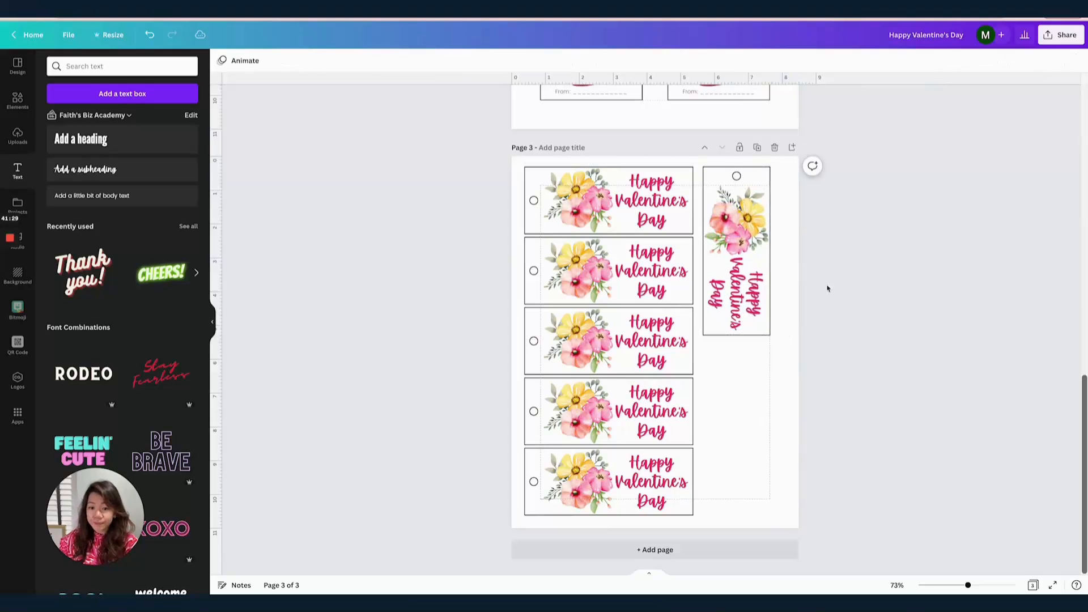
- Ungroup the upright tag on page 3 and delete its "Happy Valentine's Day" text
left_click_drag(812, 350, 712, 160)
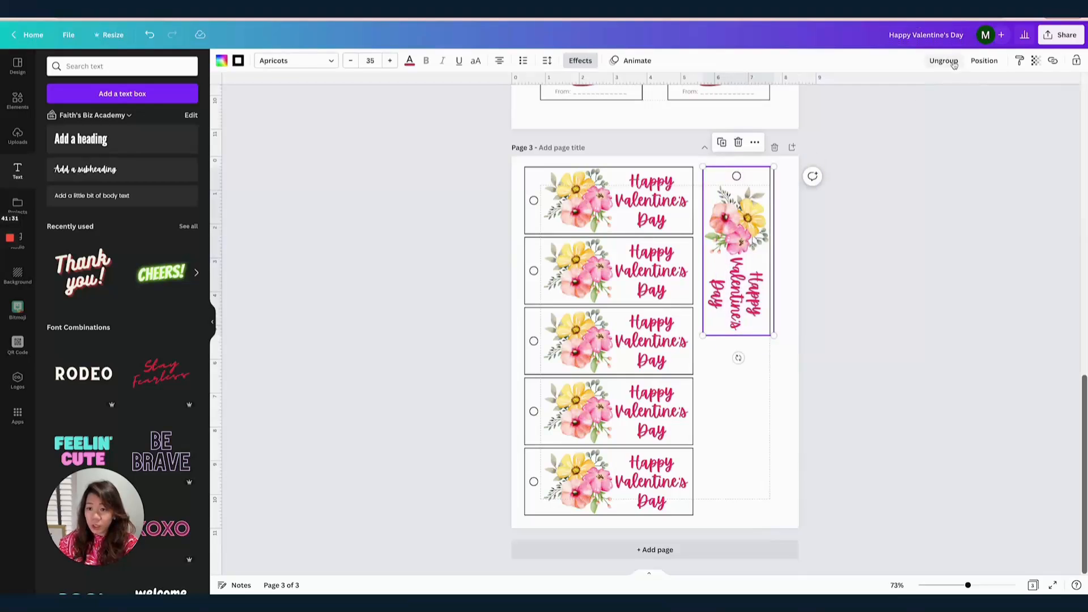
left_click(910, 236)
left_click(749, 299)
key("Delete")
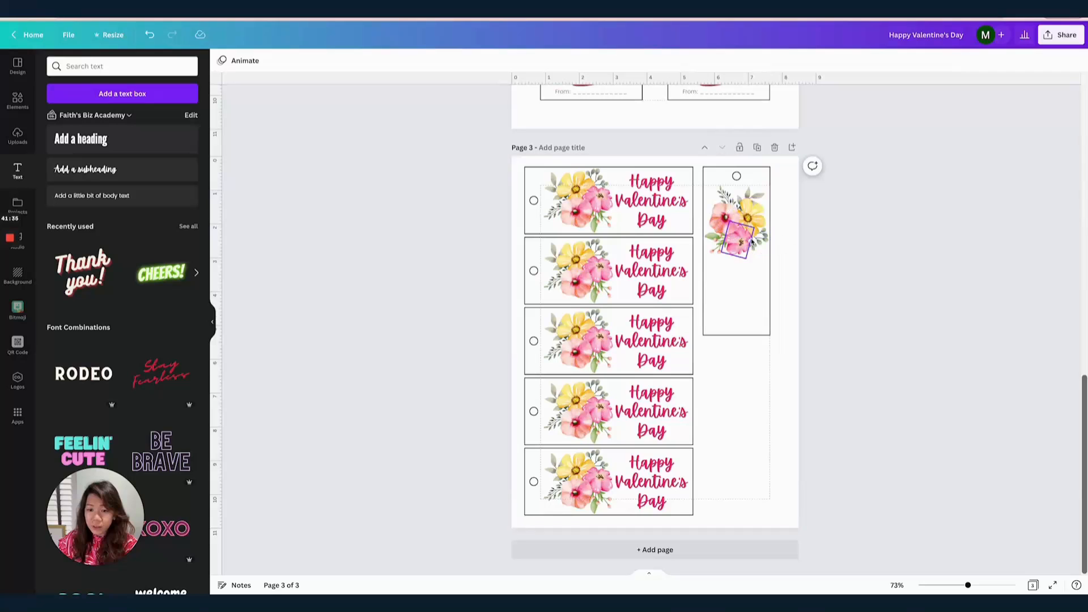
- Select only the flowers and leaves on the upright tag and group them
left_click_drag(807, 255, 718, 188)
left_click(862, 245)
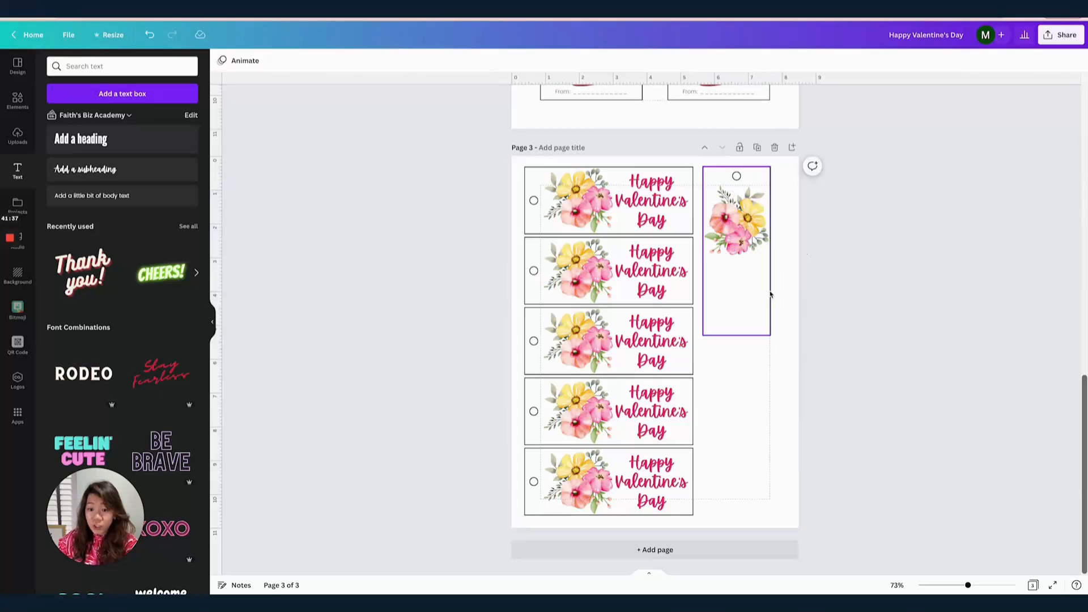
left_click(770, 294)
left_click_drag(833, 274, 722, 202)
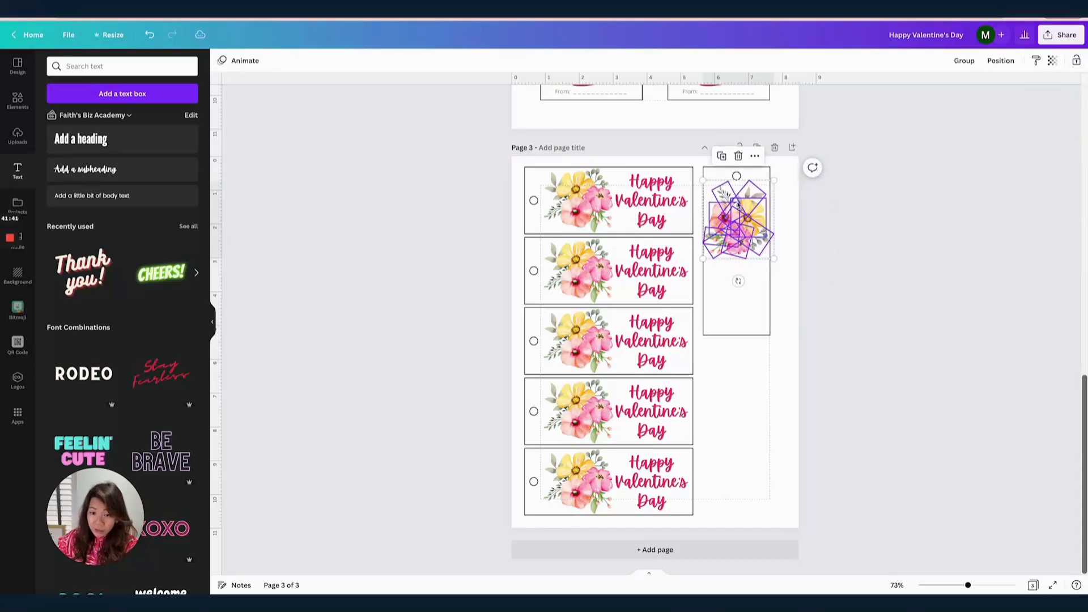
left_click(963, 60)
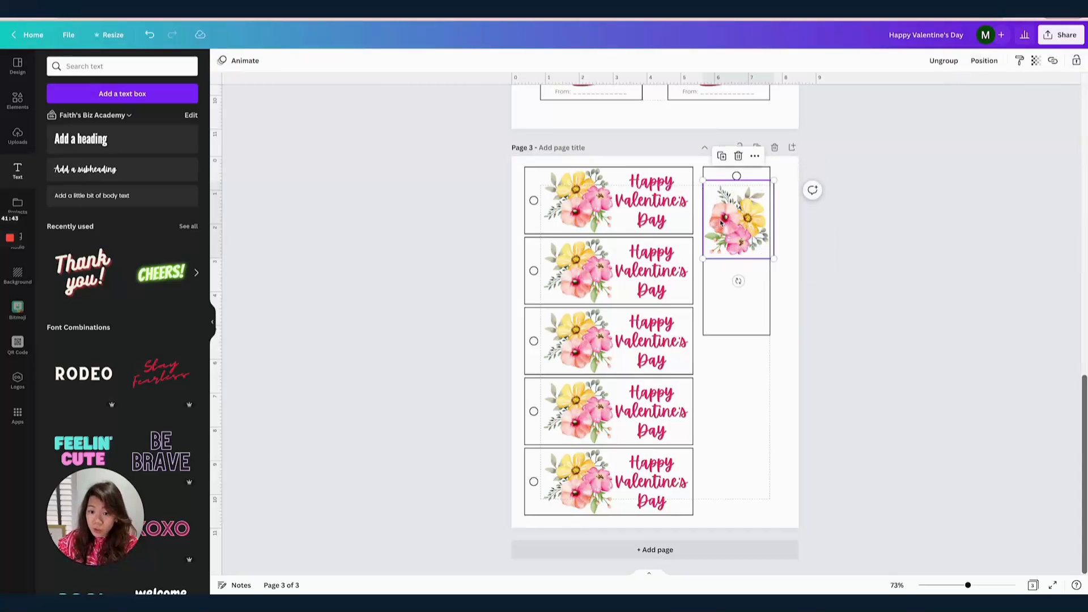
- Rotate the flower group back to its original orientation, shrink it to the tag's width, and place it at the bottom of the upright tag
left_click_drag(738, 280, 799, 221)
left_click_drag(777, 185, 767, 194)
left_click_drag(699, 255, 709, 245)
left_click_drag(709, 194, 757, 292)
left_click(785, 287)
left_click(790, 301)
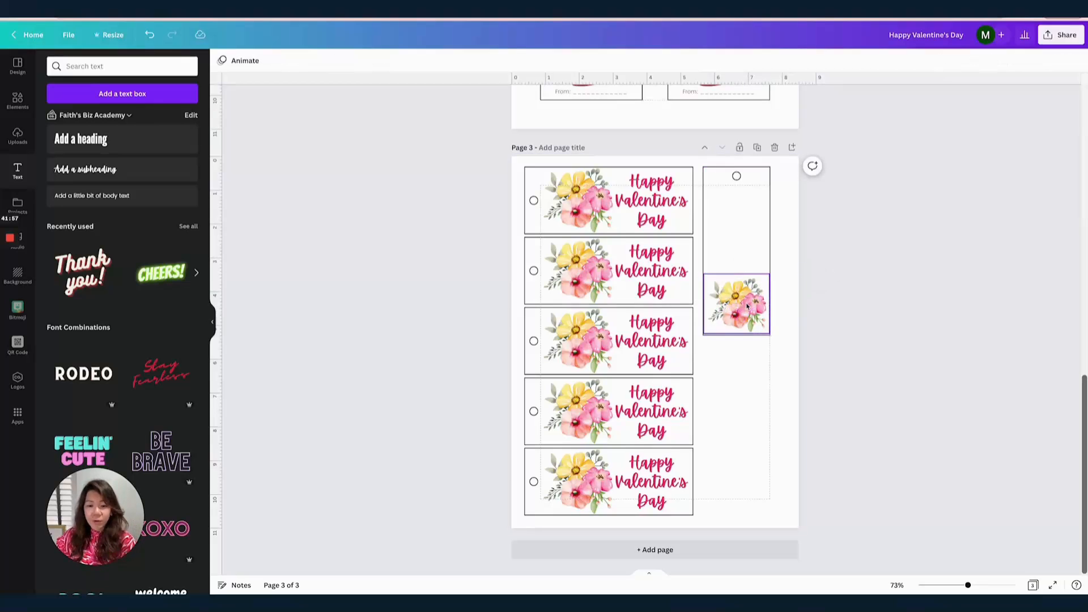
left_click(709, 280)
left_click(877, 284)
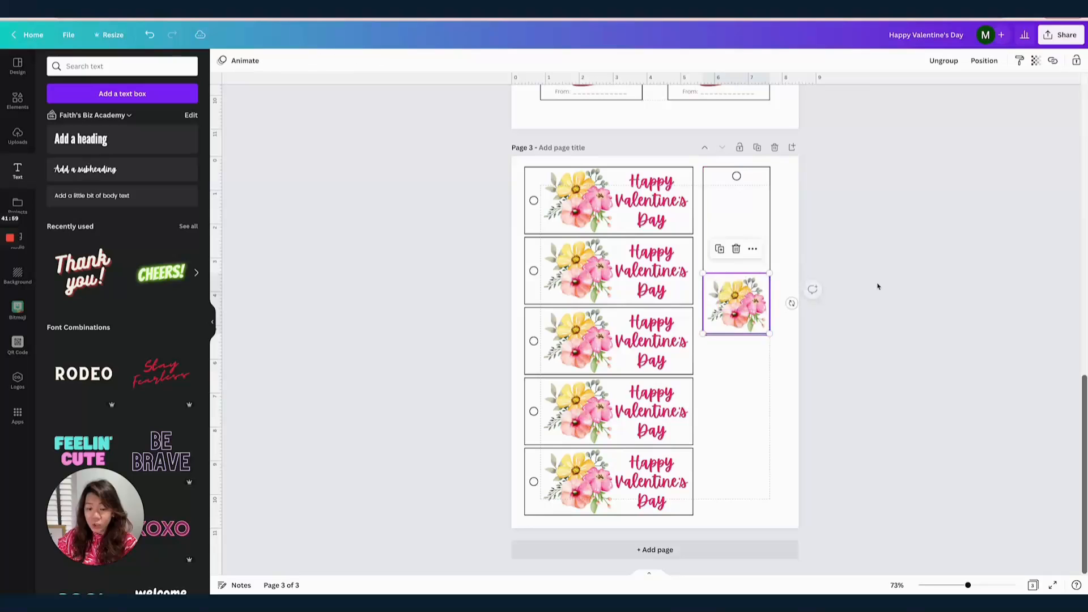
- Add the uploaded sheet of pink notepads and stickers to page 3 and move it to the page's lower-right area
left_click(17, 140)
scroll(90, 317, "down", 2)
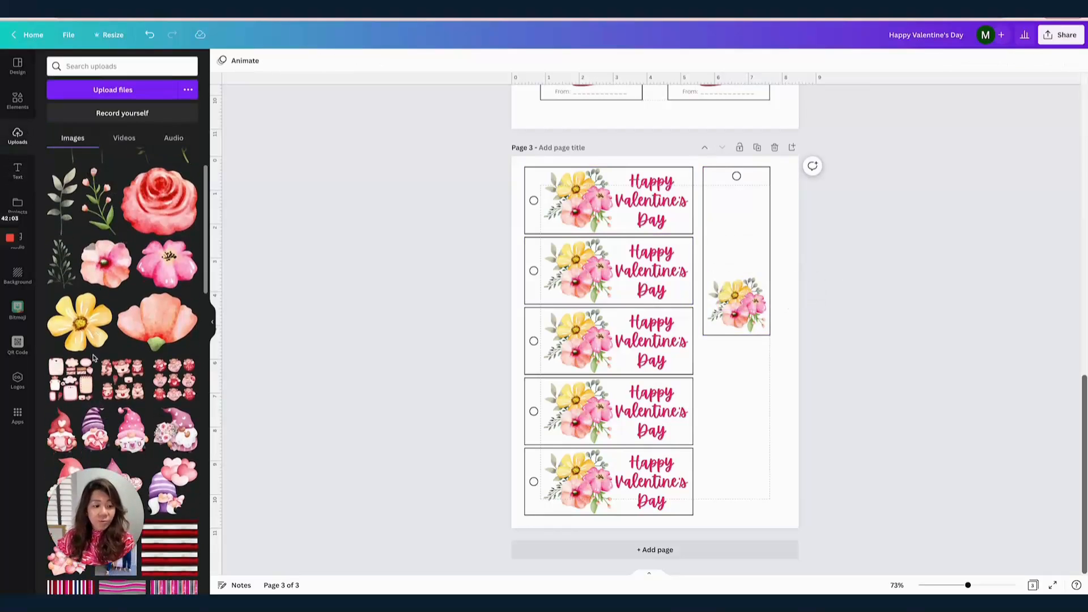
left_click(73, 377)
left_click_drag(646, 334, 426, 251)
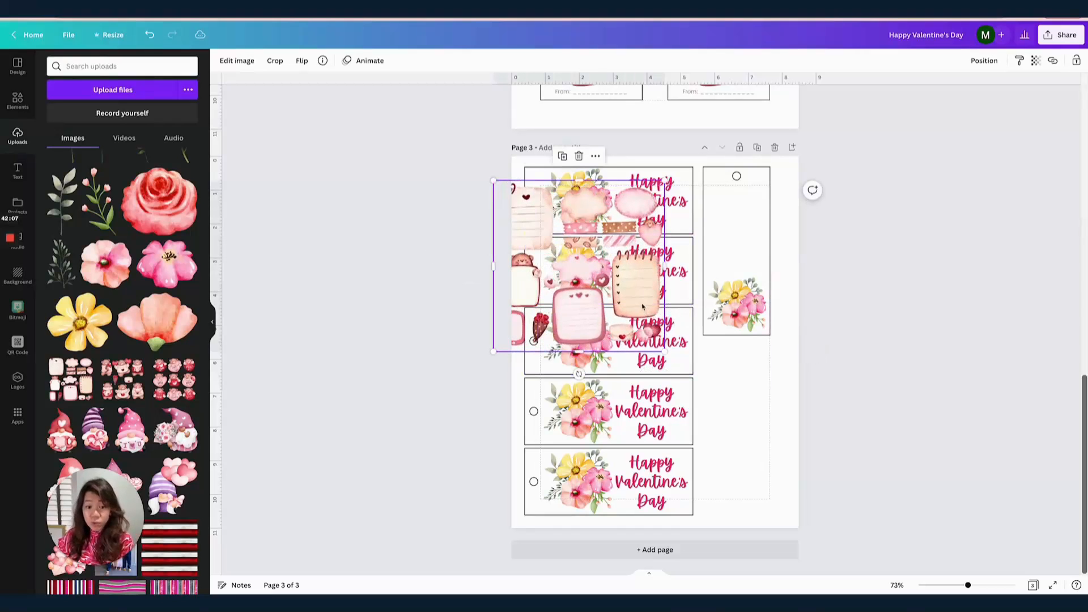
left_click_drag(651, 320, 674, 353)
scroll(590, 258, "up", 5)
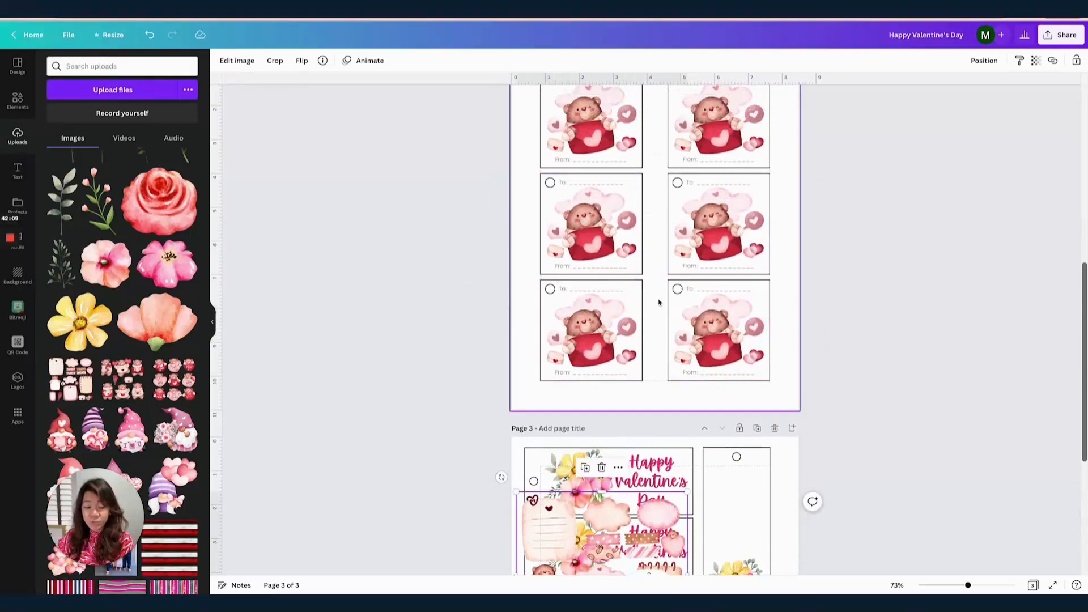
scroll(660, 303, "down", 5)
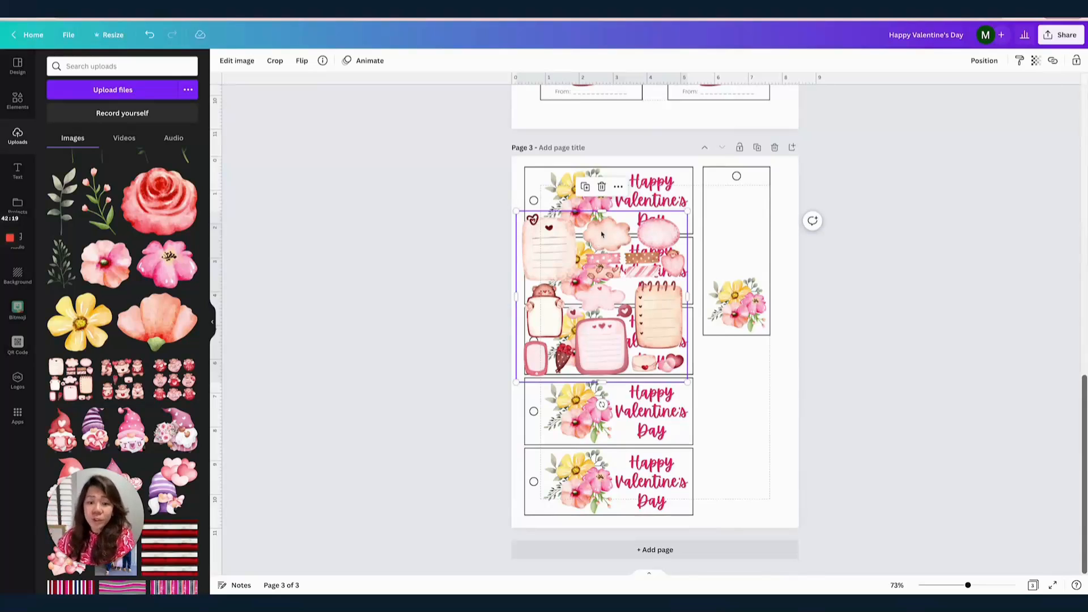
left_click_drag(655, 281, 767, 410)
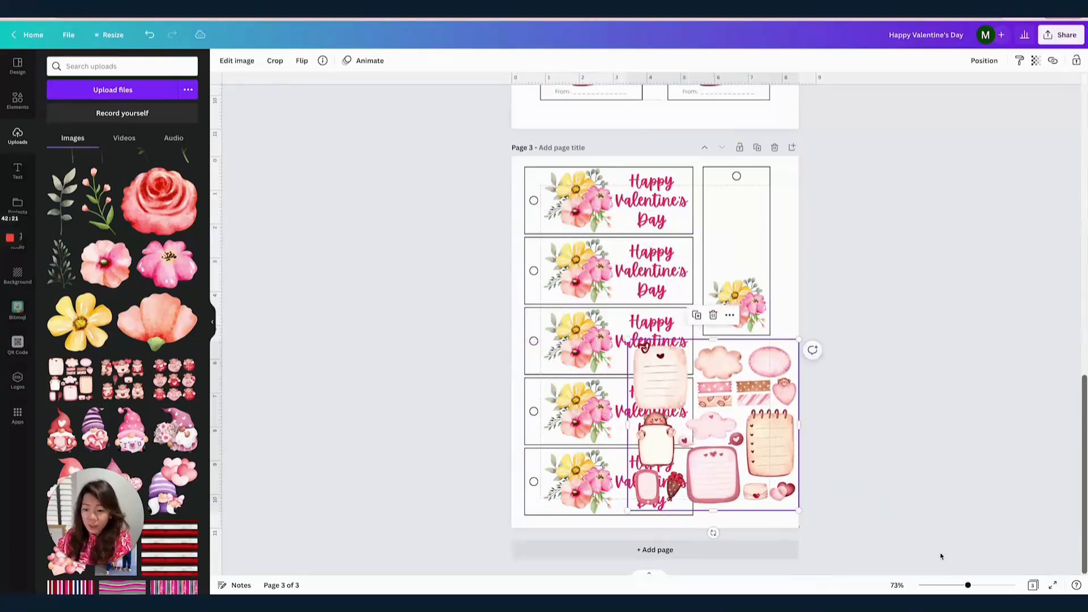
- Crop the sticker sheet image down to just the spiral notepad with heart bullets
left_click_drag(968, 586, 993, 586)
scroll(946, 324, "down", 3)
scroll(946, 324, "down", 3)
scroll(822, 147, "up", 1)
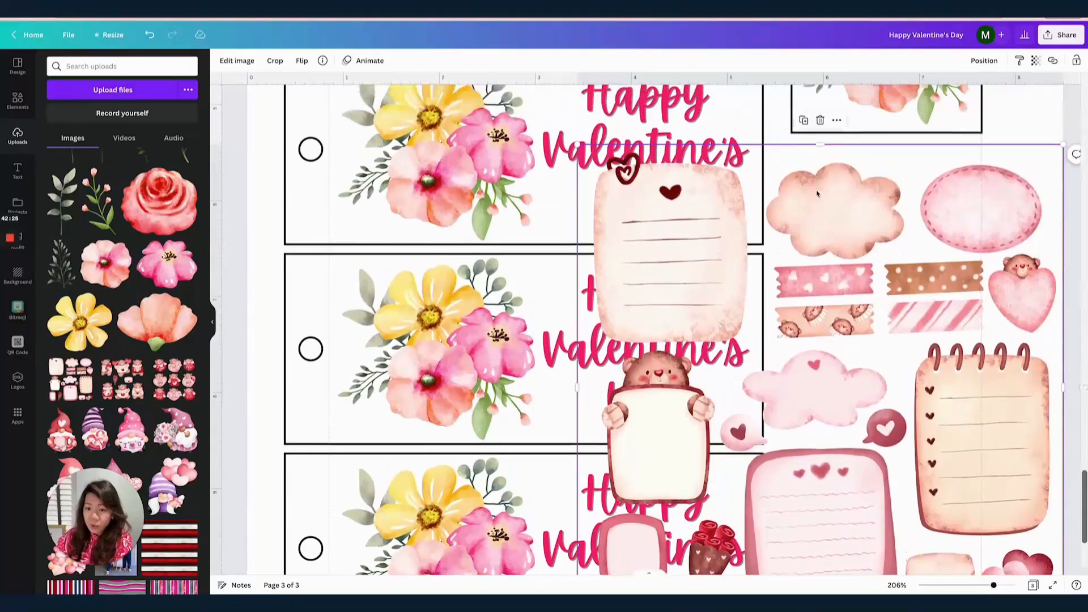
left_click_drag(819, 138, 835, 339)
left_click_drag(577, 475, 907, 462)
left_click_drag(943, 416, 857, 303)
left_click_drag(980, 361, 972, 361)
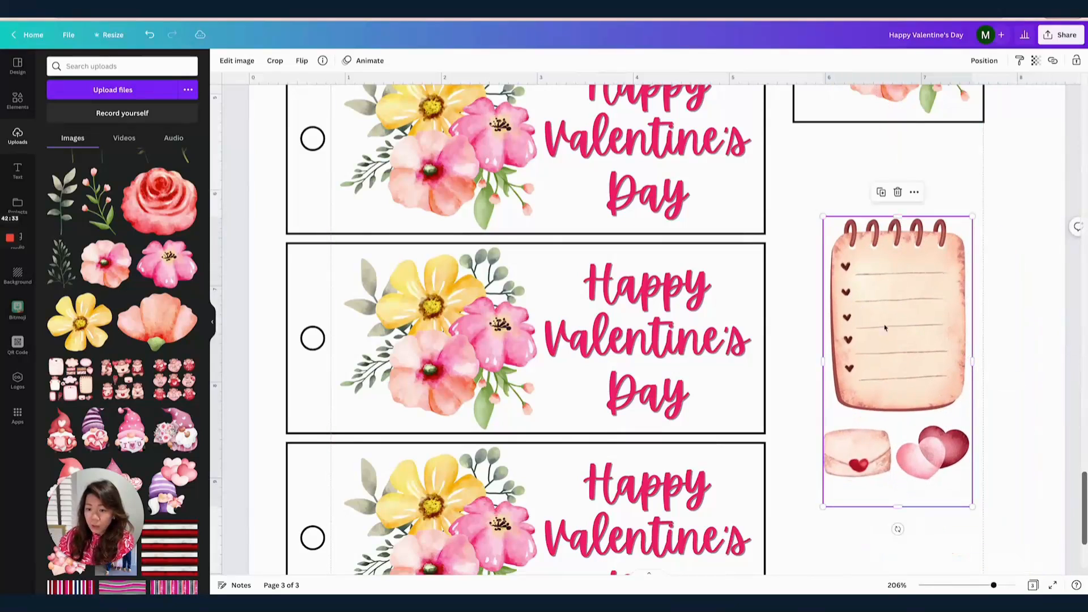
left_click_drag(898, 505, 897, 423)
left_click(997, 374)
- Move the cropped notepad onto the upright tag, overlapping the top of the flowers
scroll(996, 372, "up", 4)
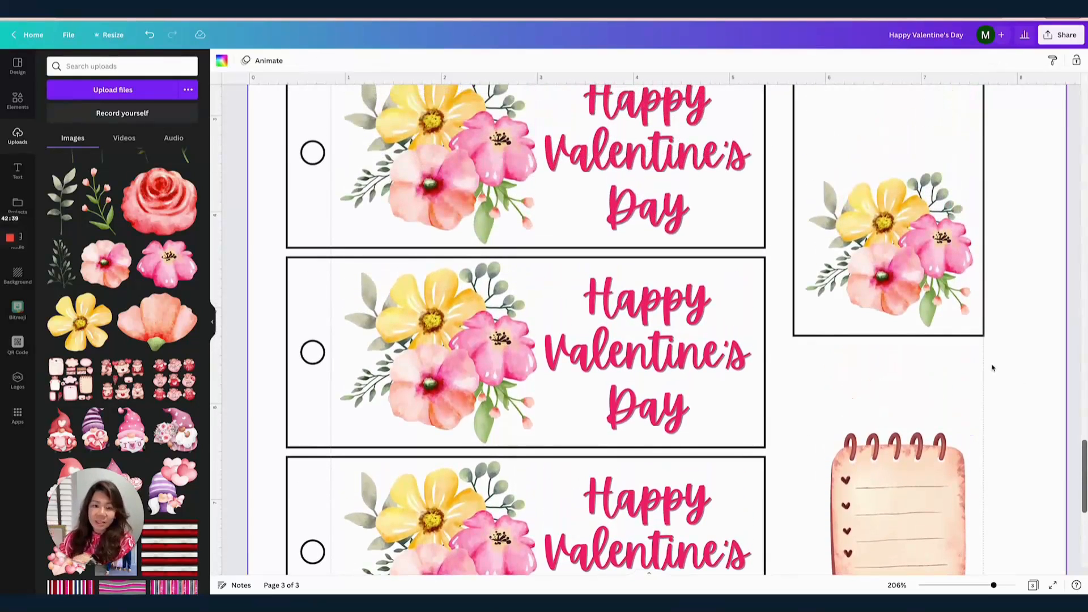
scroll(992, 368, "up", 2)
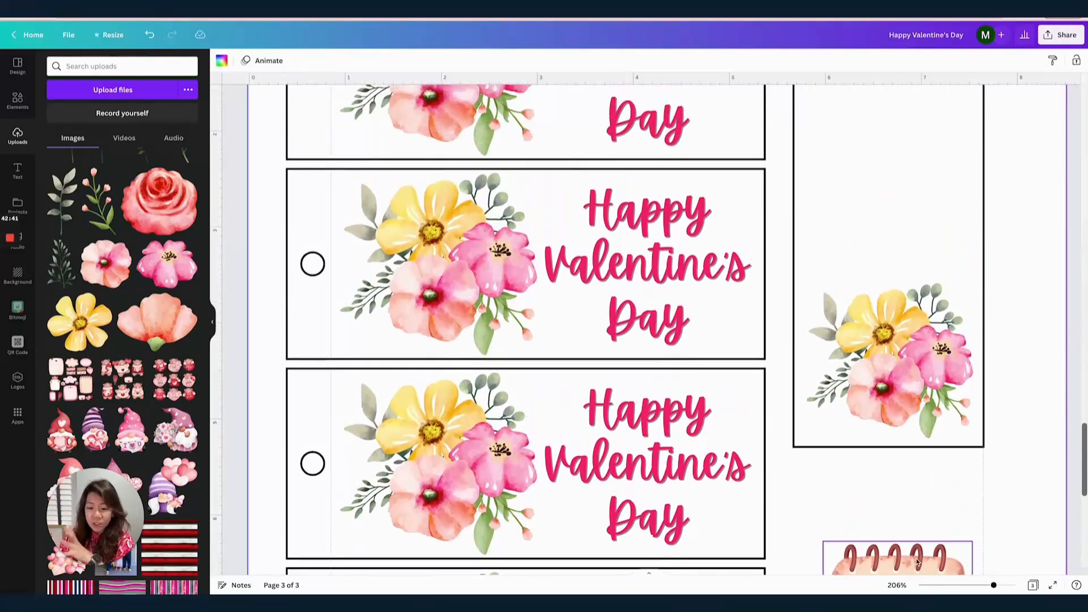
left_click_drag(907, 553, 879, 231)
scroll(906, 234, "up", 3)
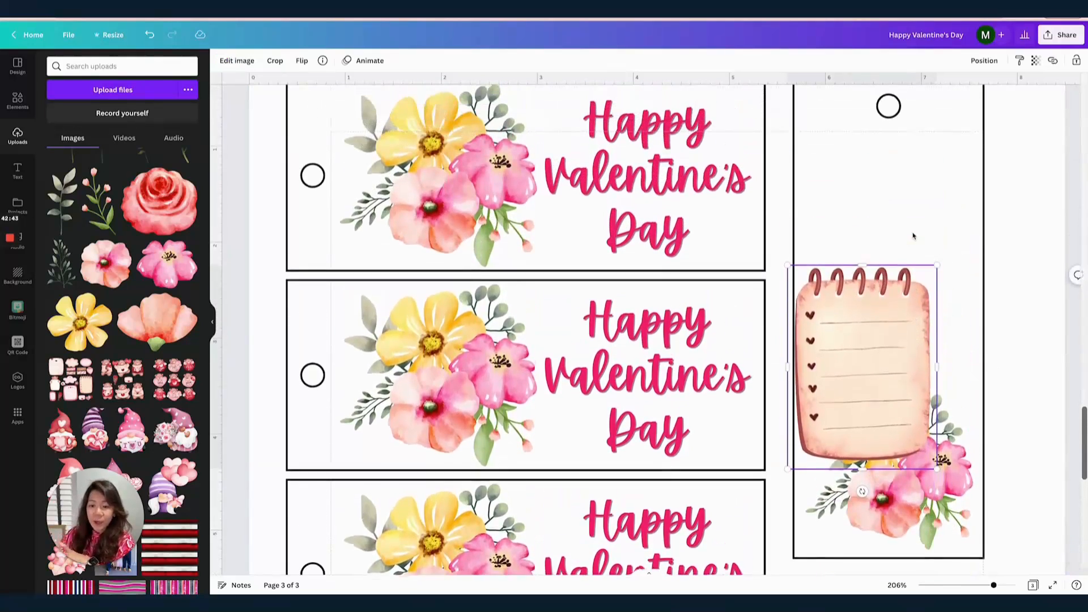
- Add a single-image grid from the elements library to page 3
left_click_drag(995, 589, 975, 588)
left_click(17, 103)
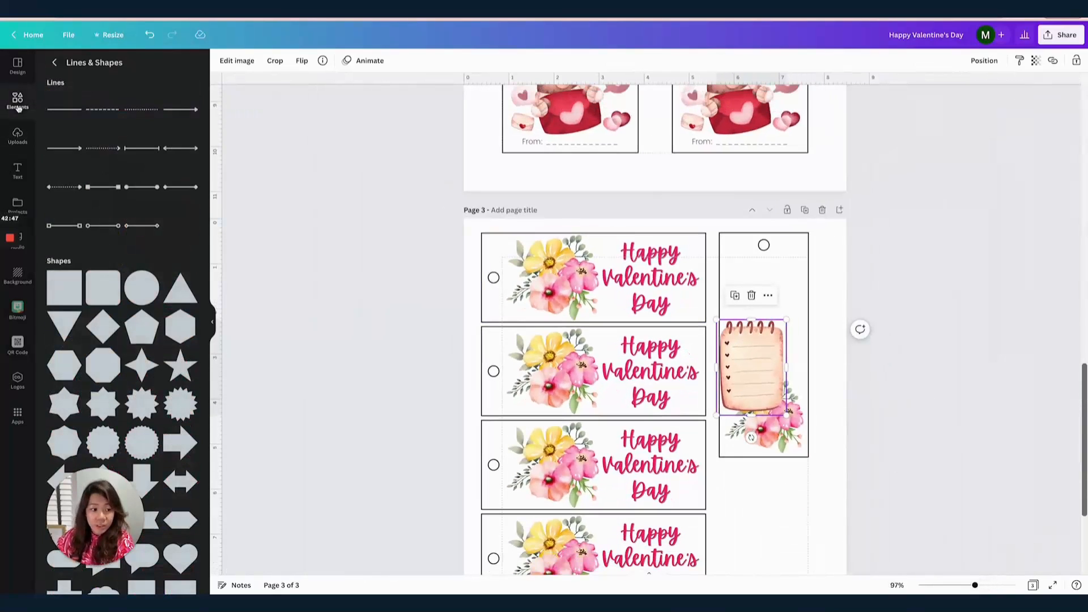
left_click(54, 61)
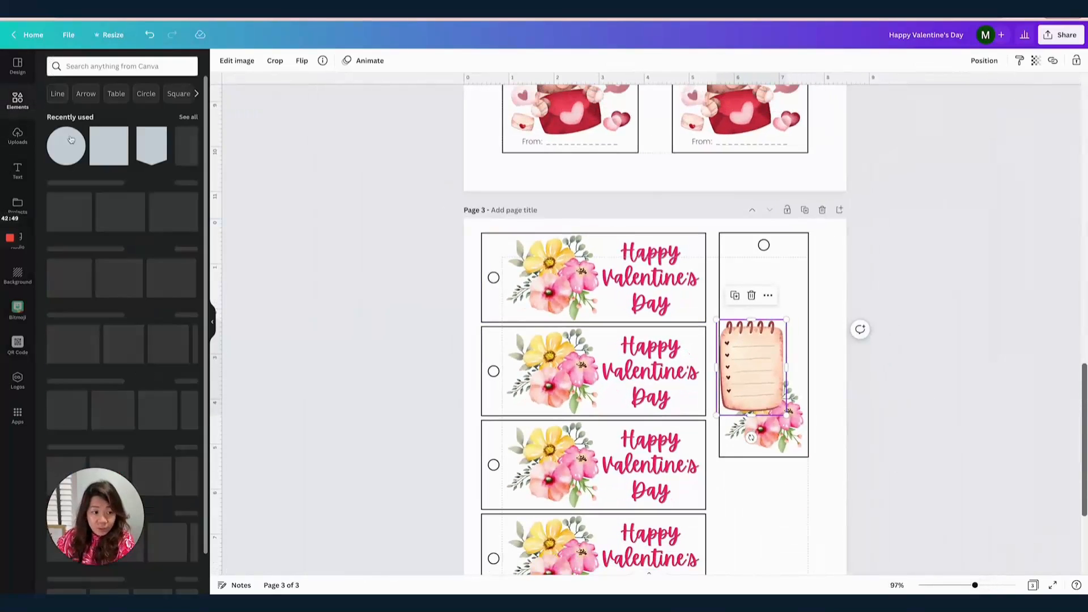
scroll(132, 310, "down", 6)
scroll(133, 310, "down", 3)
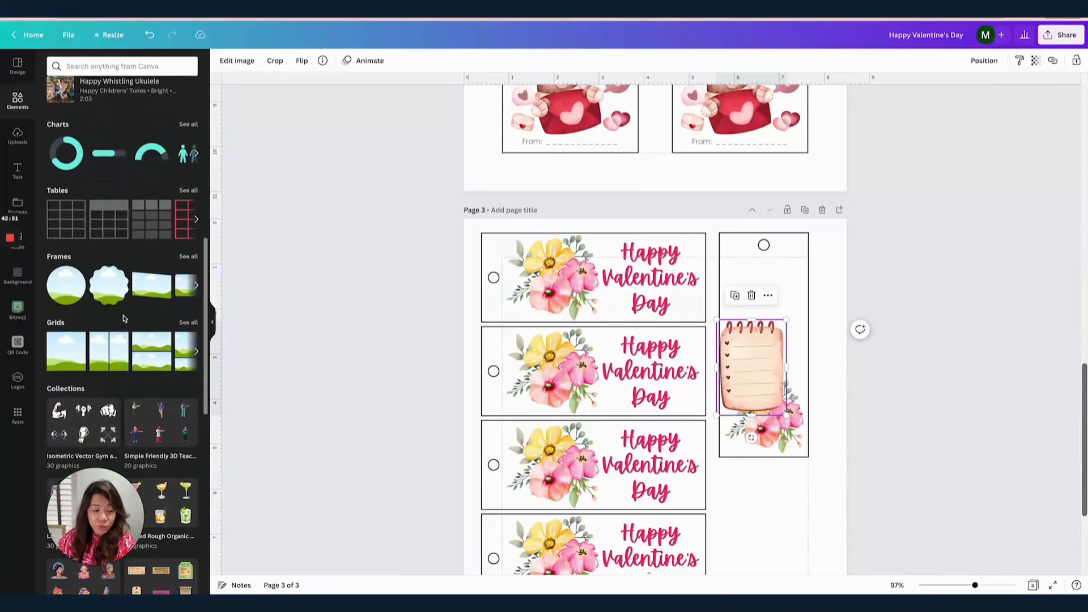
left_click(66, 347)
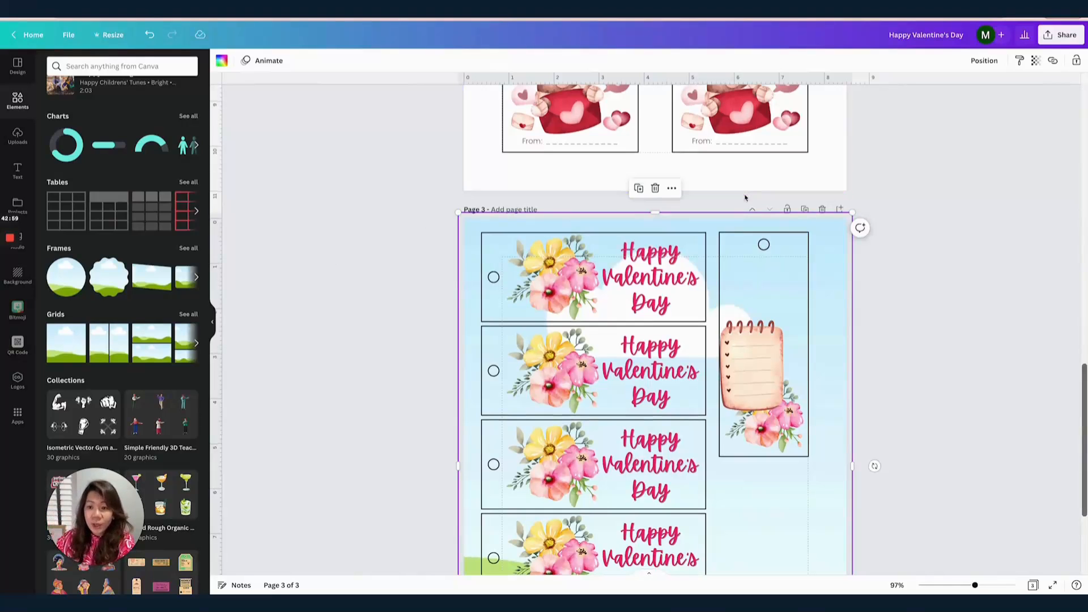
- Bring the grid to the front and shrink it to exactly cover the upright tag
left_click(984, 60)
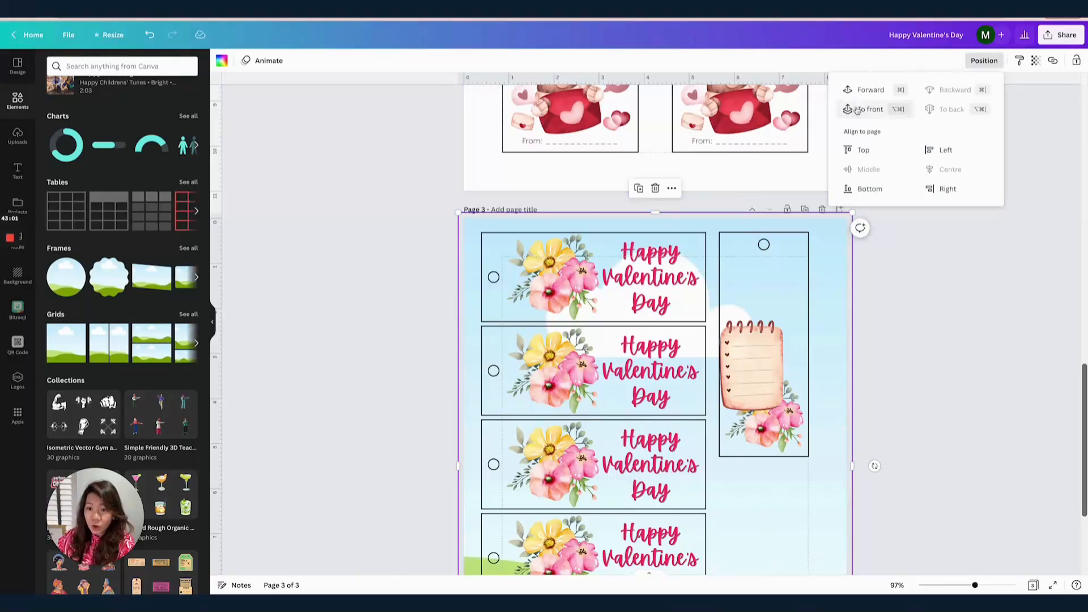
left_click(870, 109)
left_click_drag(457, 213, 772, 281)
left_click_drag(808, 523, 808, 457)
- Send the grid one layer backward and drop the notepad image into it as its fill
left_click(984, 61)
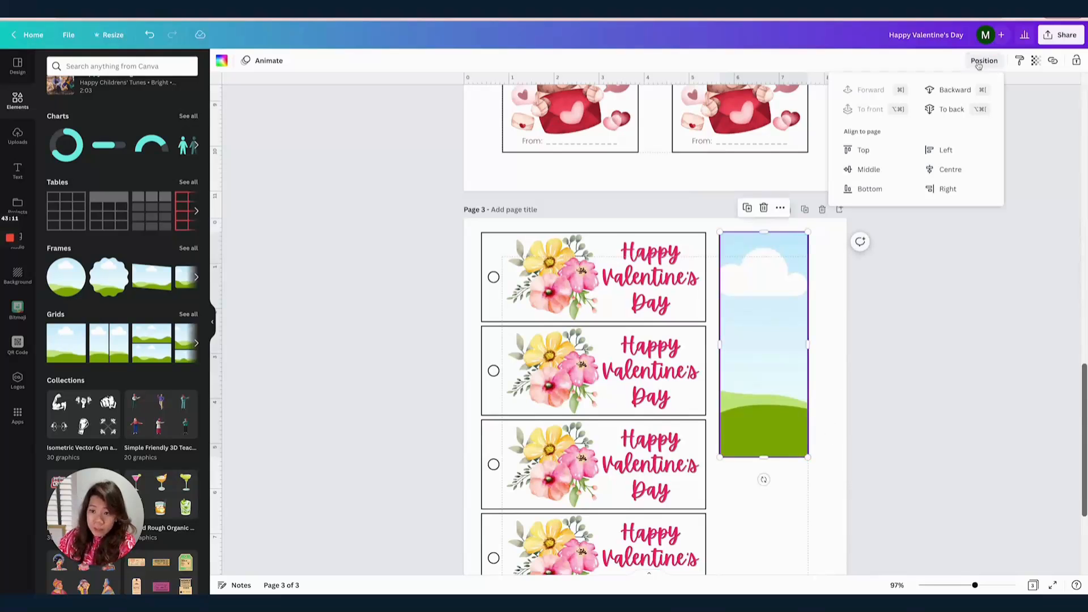
left_click(952, 90)
left_click(945, 282)
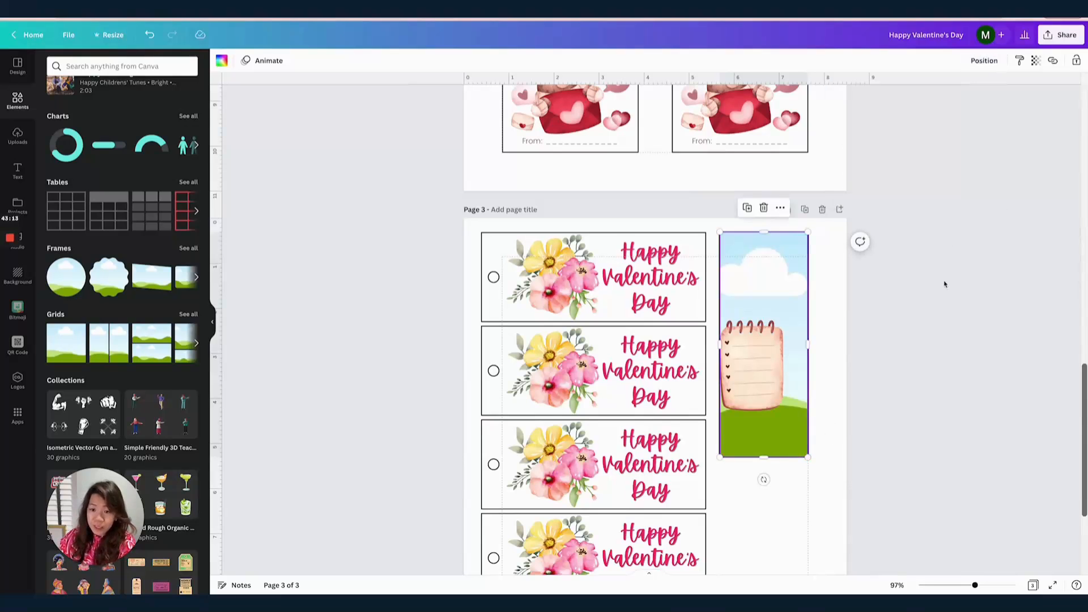
mouse_move(765, 329)
left_mouse_down()
mouse_move(723, 323)
mouse_move(753, 329)
left_mouse_up()
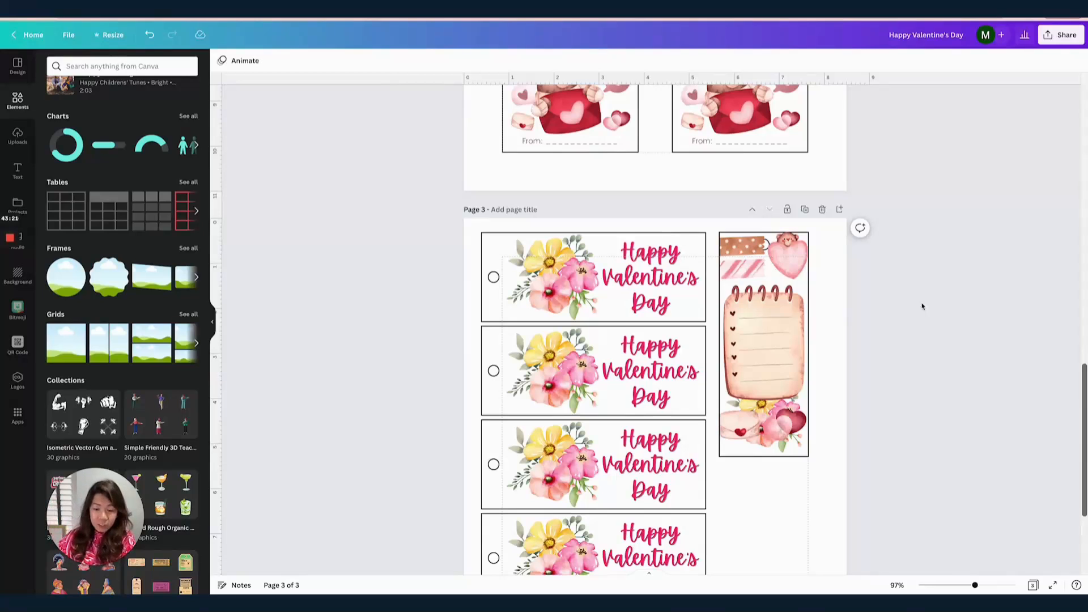
- Enlarge and reposition the image inside the grid until only the notepad's lined paper fills the upright tag
double_click(775, 315)
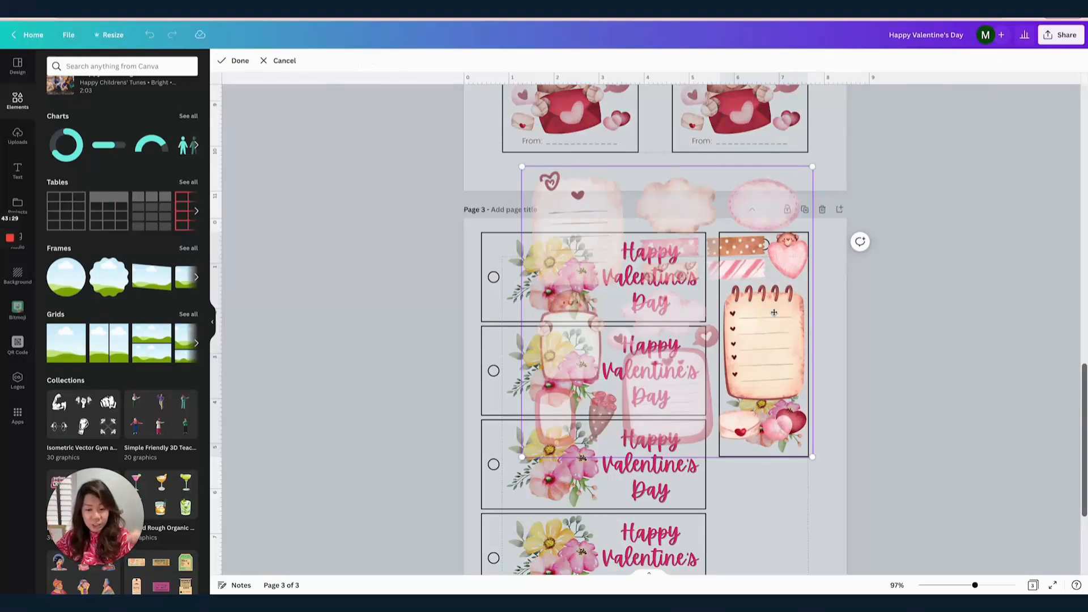
left_click_drag(521, 167, 342, 105)
left_click_drag(813, 456, 924, 568)
scroll(491, 363, "down", 2)
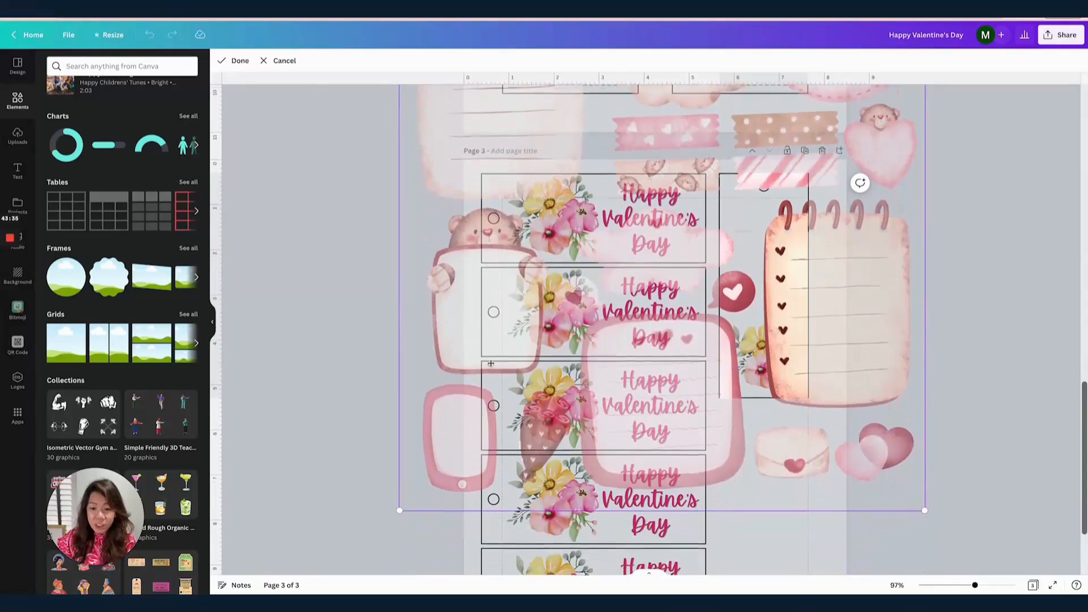
left_click_drag(399, 503, 325, 518)
left_click_drag(821, 483, 752, 428)
left_click_drag(854, 497, 920, 548)
left_click_drag(811, 441, 765, 408)
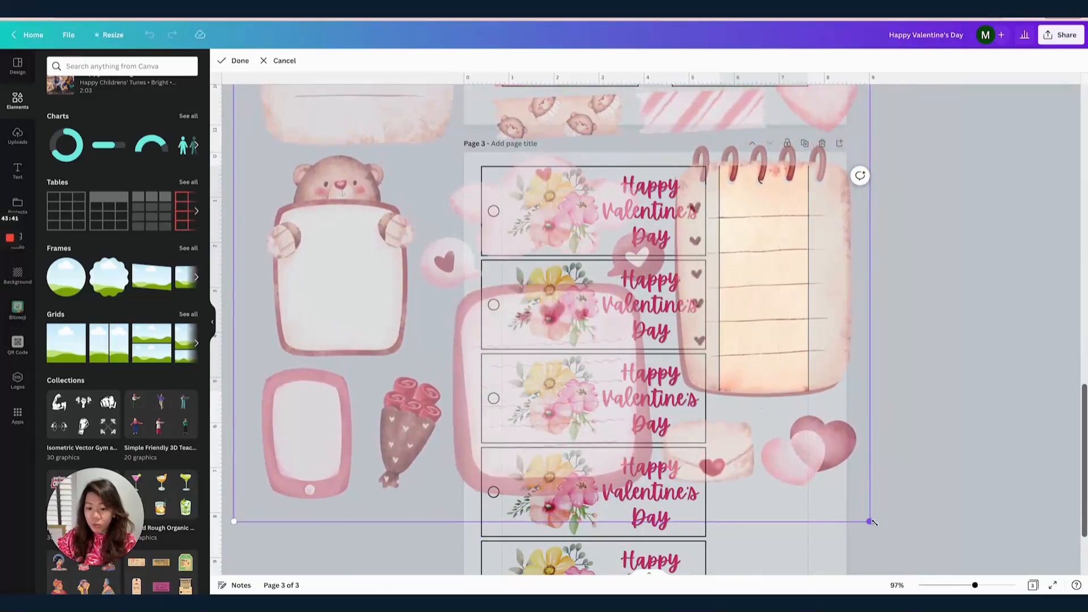
left_click_drag(872, 523, 986, 559)
left_click_drag(813, 428, 760, 386)
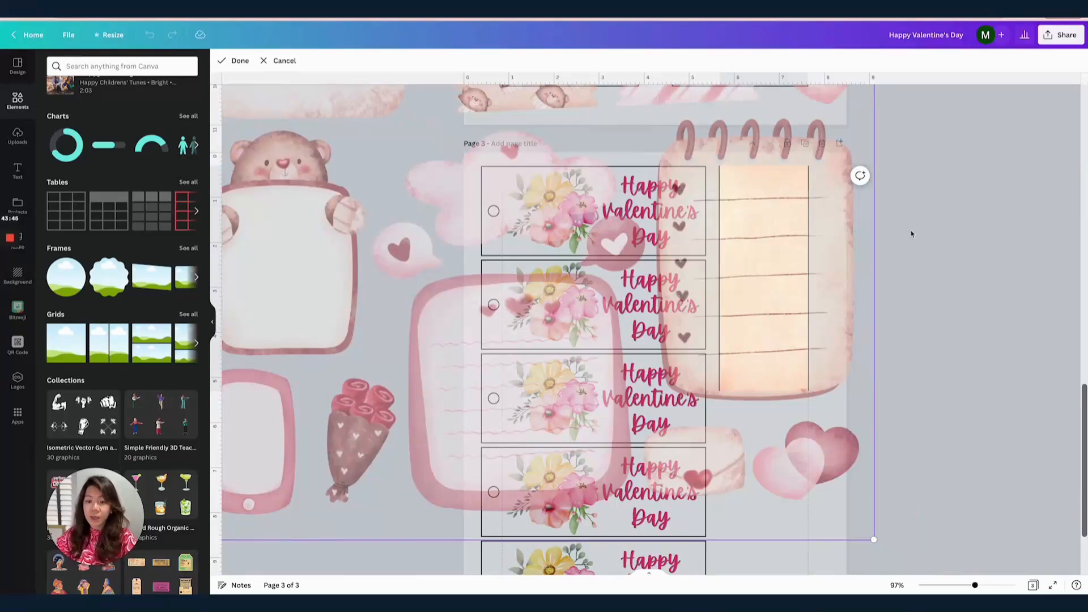
left_click(232, 62)
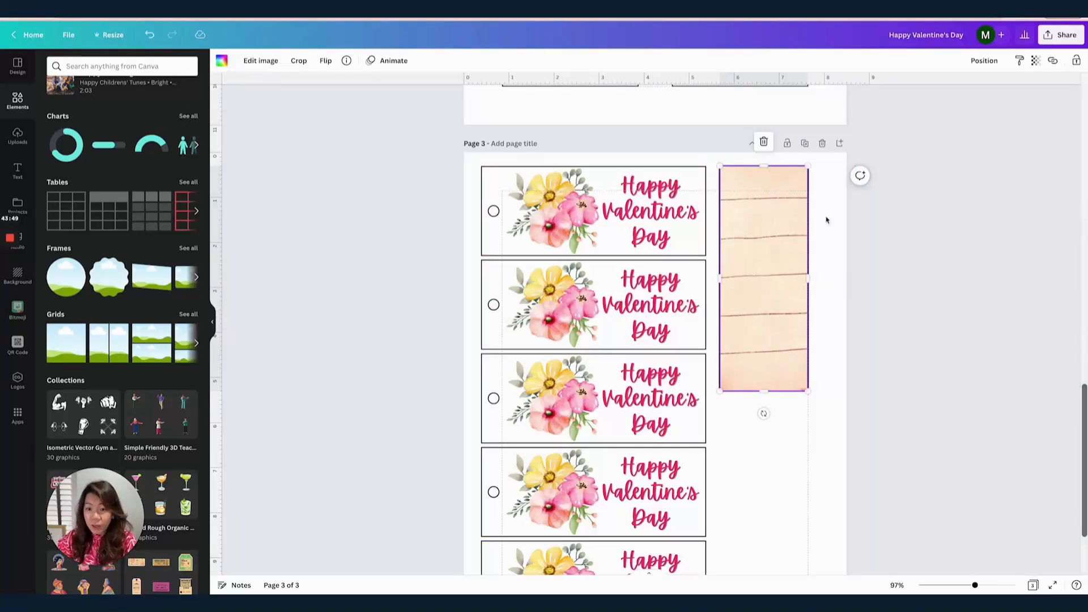
- Send the paper-filled grid backward, behind the upright tag's hole, flowers and outline
left_click(984, 60)
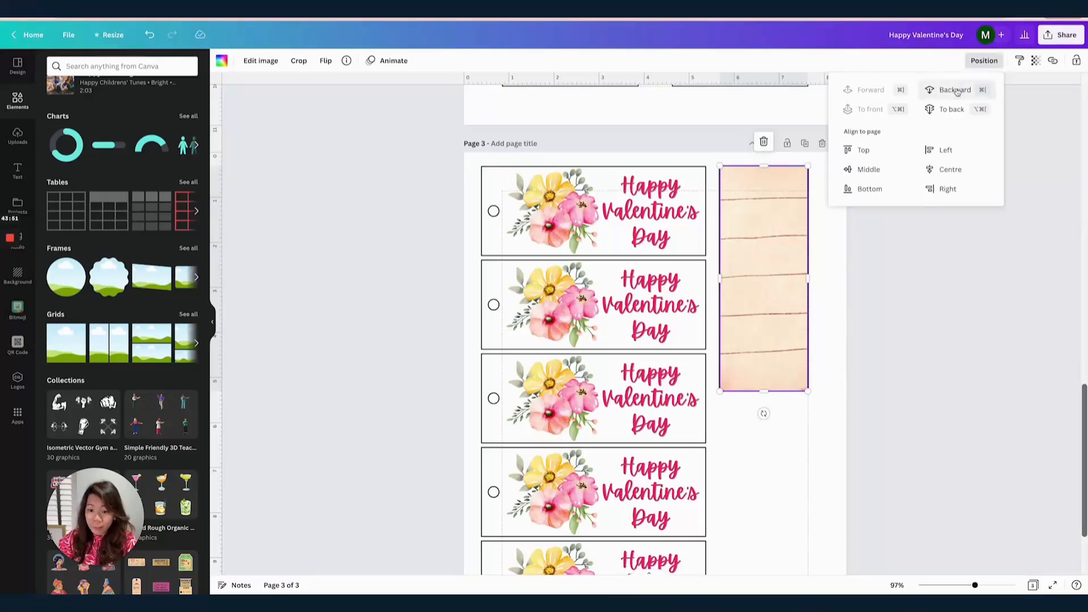
left_click(955, 90)
left_click(956, 90)
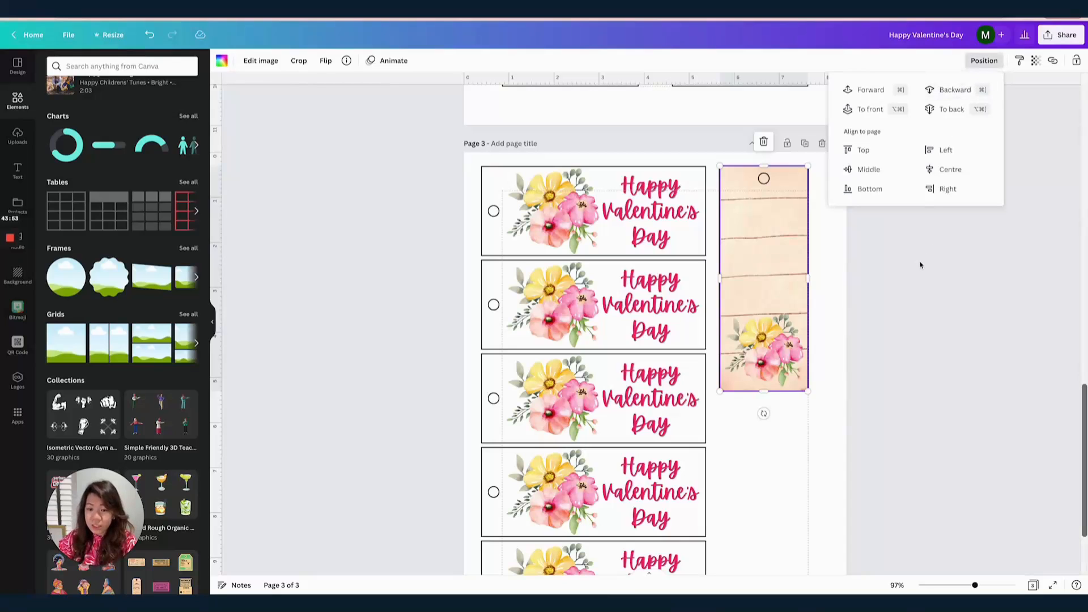
left_click(920, 265)
left_click(797, 251)
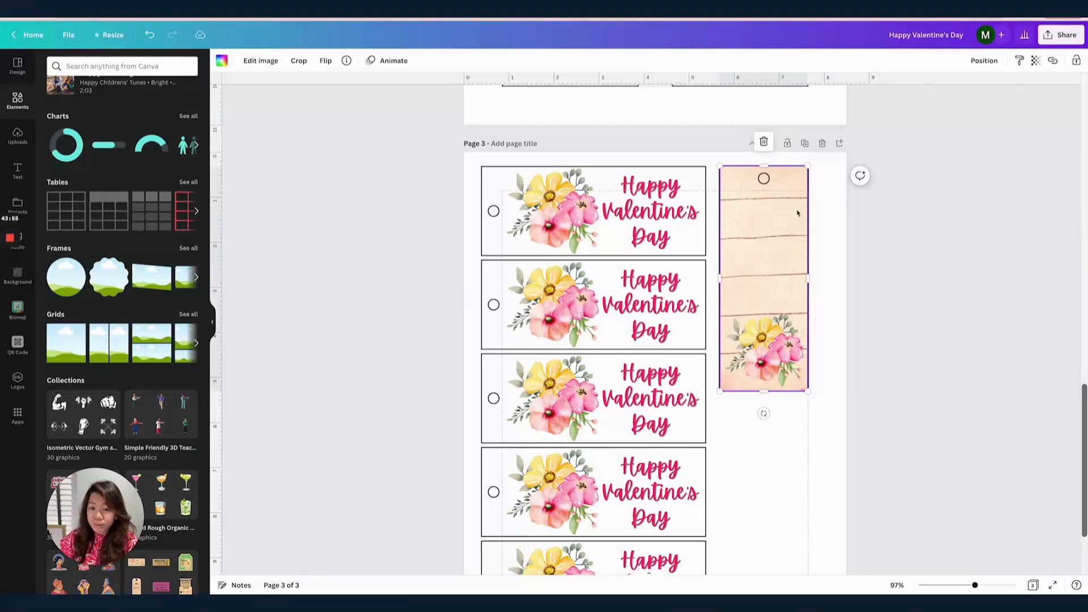
left_click(983, 60)
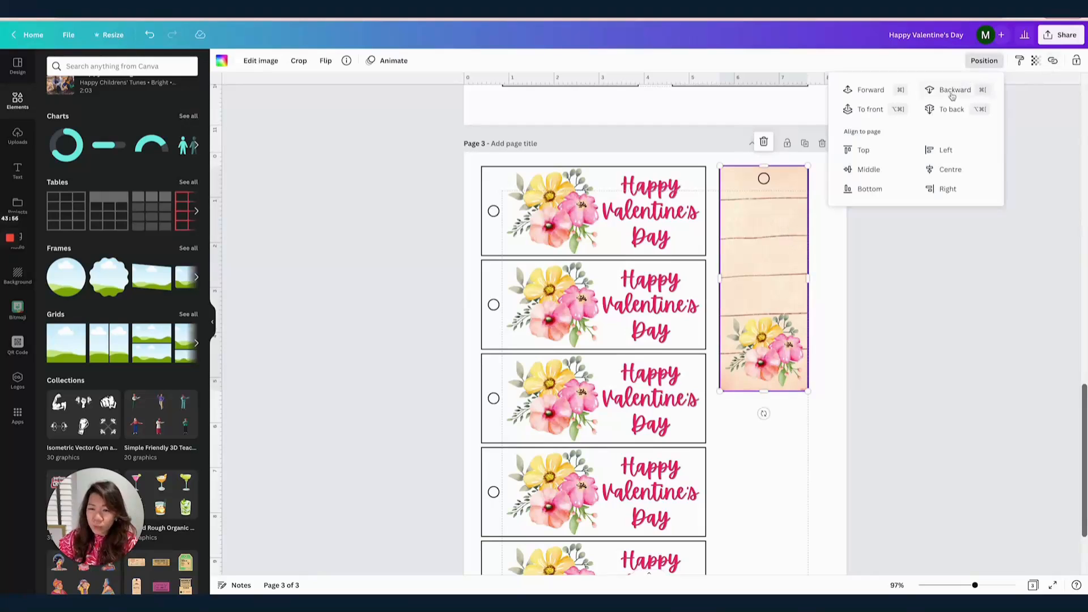
left_click(974, 274)
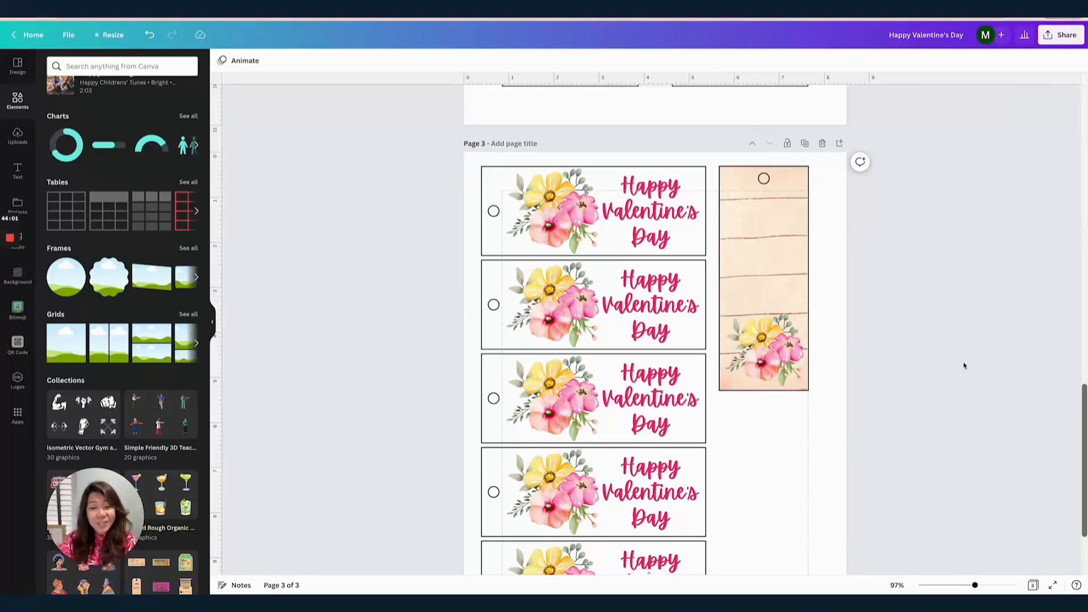
- Duplicate the complete upright paper tag and place the copy directly below the original on page 3
scroll(957, 365, "down", 2)
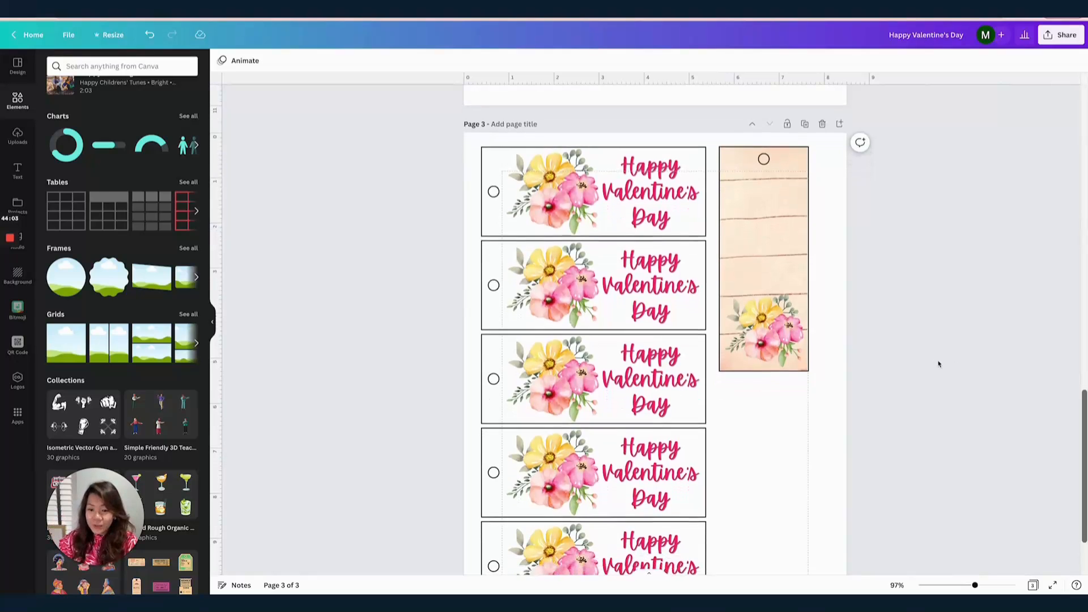
left_click_drag(973, 585, 967, 585)
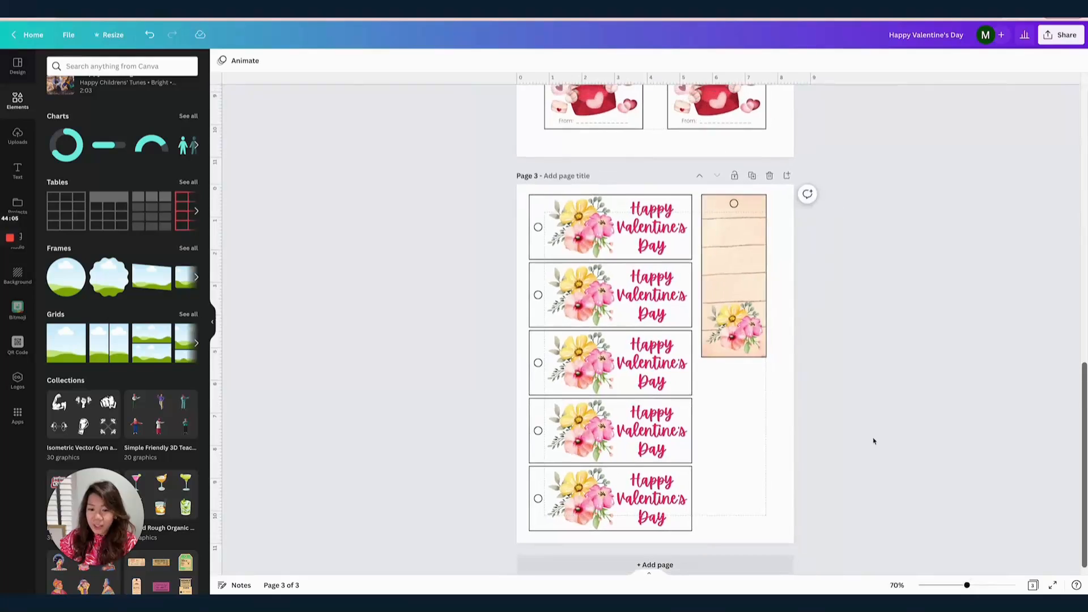
scroll(804, 342, "down", 2)
left_click_drag(796, 358, 698, 168)
left_click(804, 339)
left_click_drag(794, 369, 696, 173)
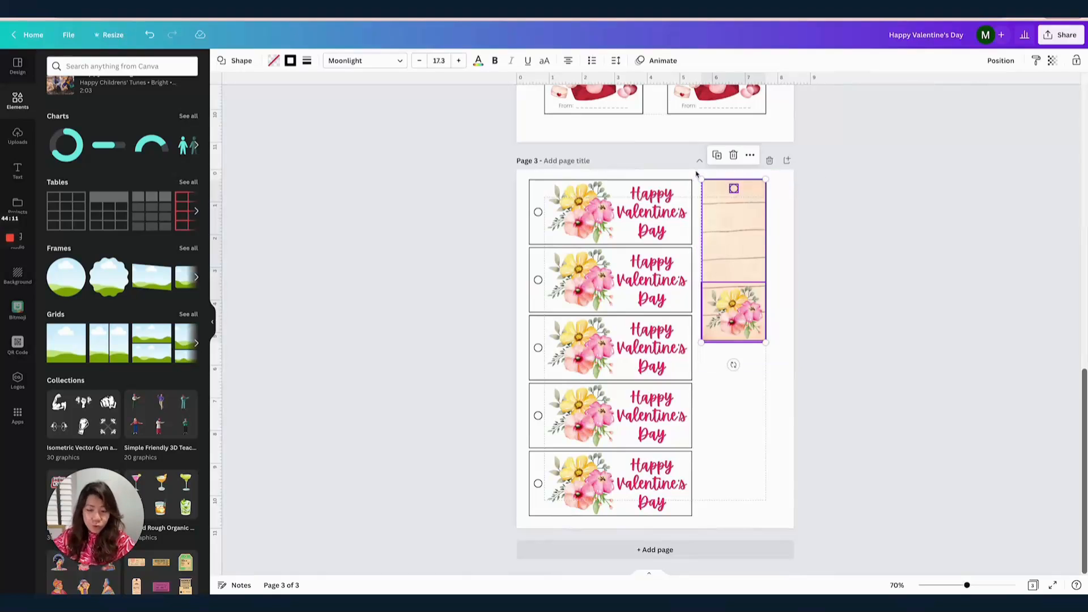
left_click_drag(748, 221, 740, 389)
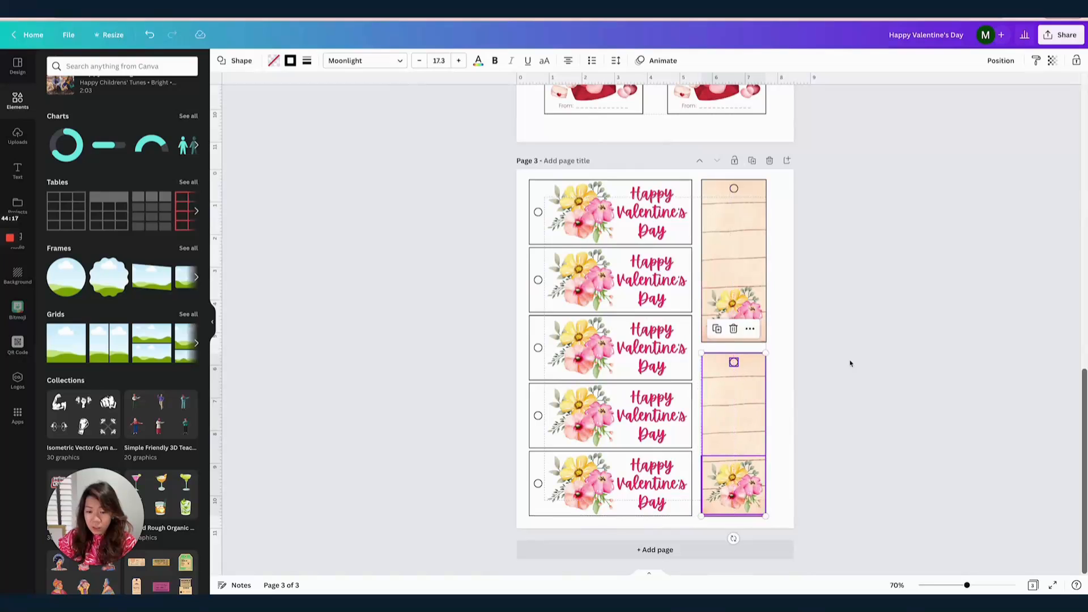
- Select all parts of the lower upright tag copy and delete them
left_click(772, 412)
left_click(755, 393)
left_click_drag(816, 519, 728, 360)
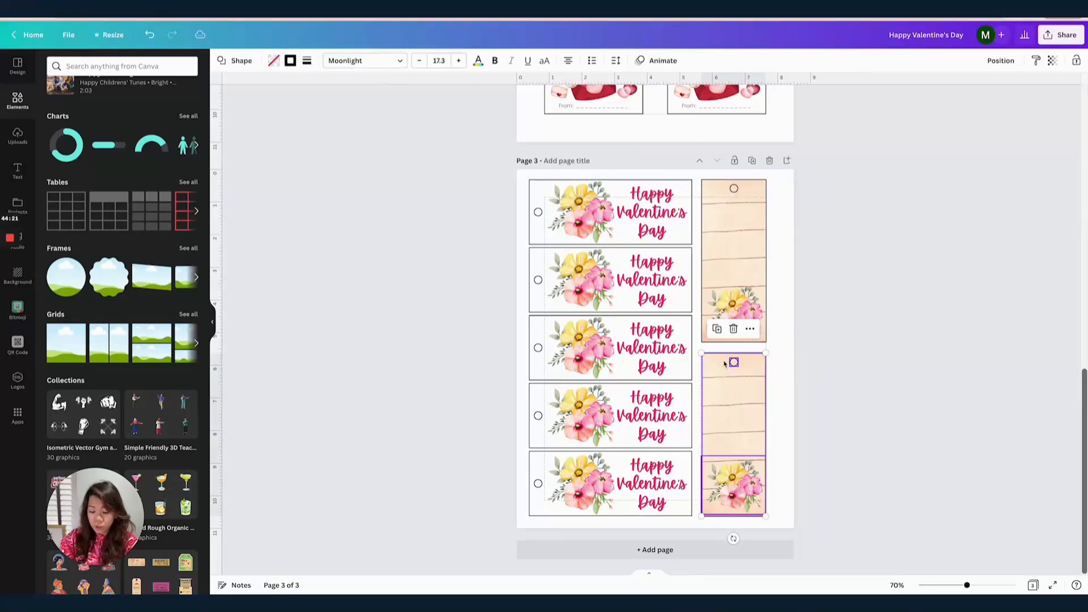
key("Delete")
- Duplicate the upright tag again and align the copy beneath the original, level with the bottom of the horizontal tag column
scroll(729, 359, "up", 1)
scroll(791, 359, "up", 5)
scroll(810, 323, "down", 4)
left_click_drag(817, 453, 696, 249)
key("ctrl+d")
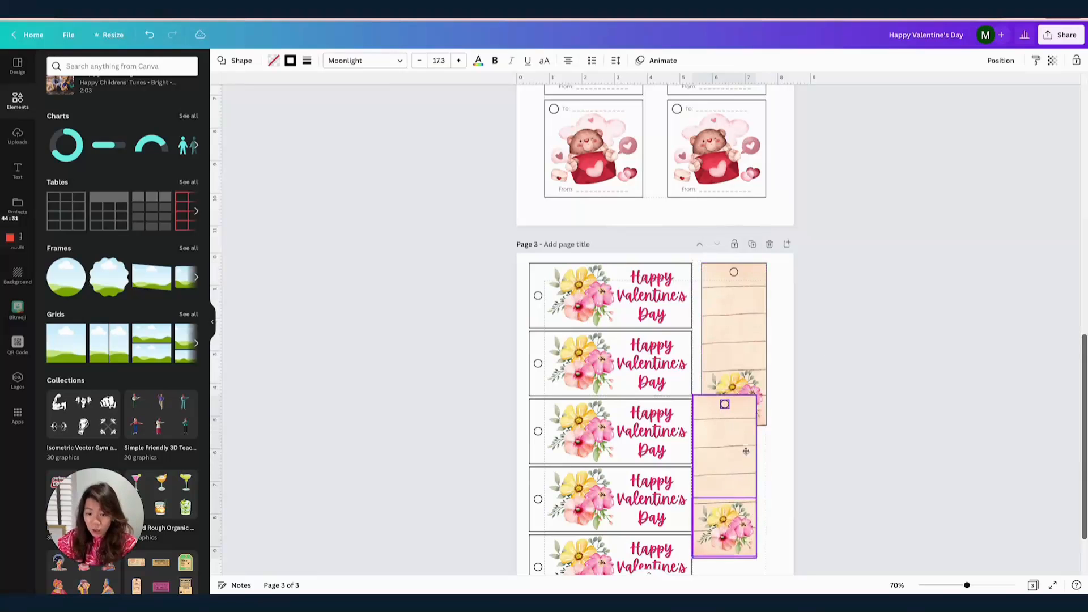
left_click_drag(750, 410, 751, 412)
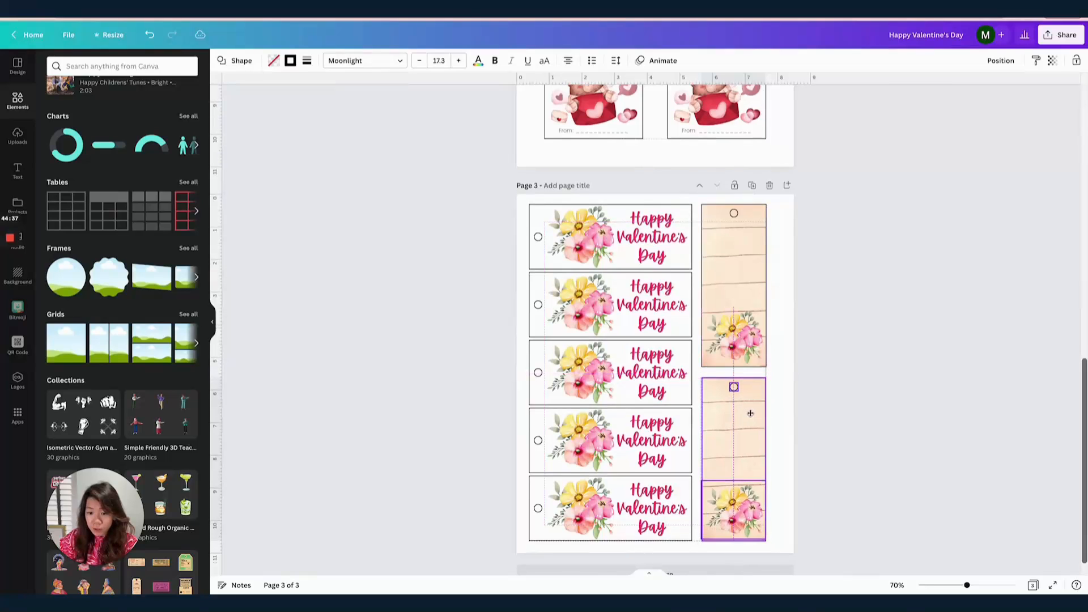
- Remove the lined-paper image from the lower upright tag's grid, leaving the grid empty behind the hole and flowers
left_click(874, 434)
left_click(740, 396)
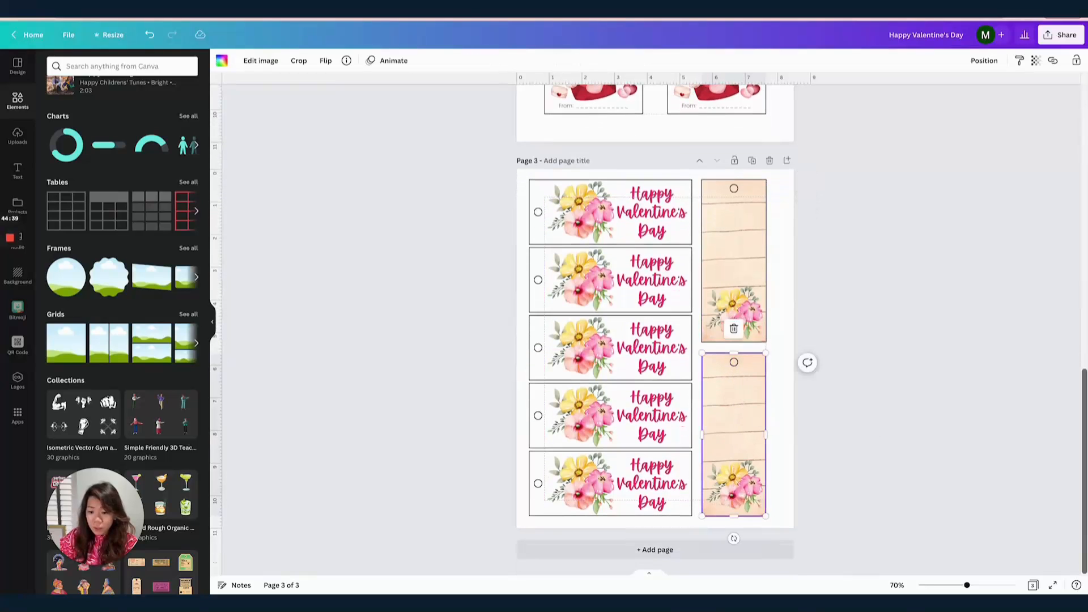
left_click_drag(967, 584, 972, 585)
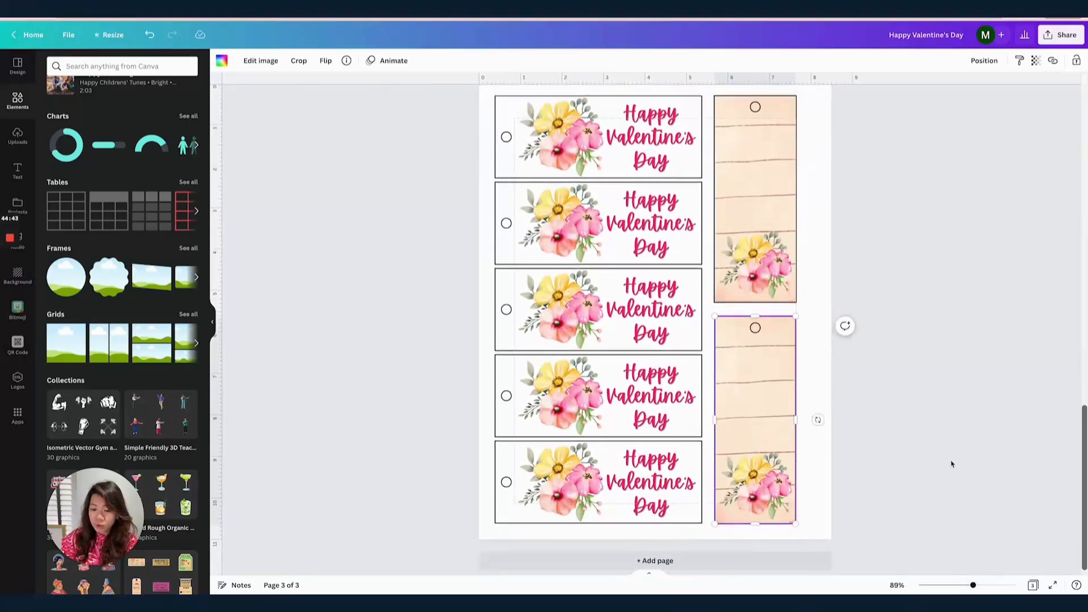
scroll(952, 464, "down", 1)
left_click(907, 422)
left_click(764, 376)
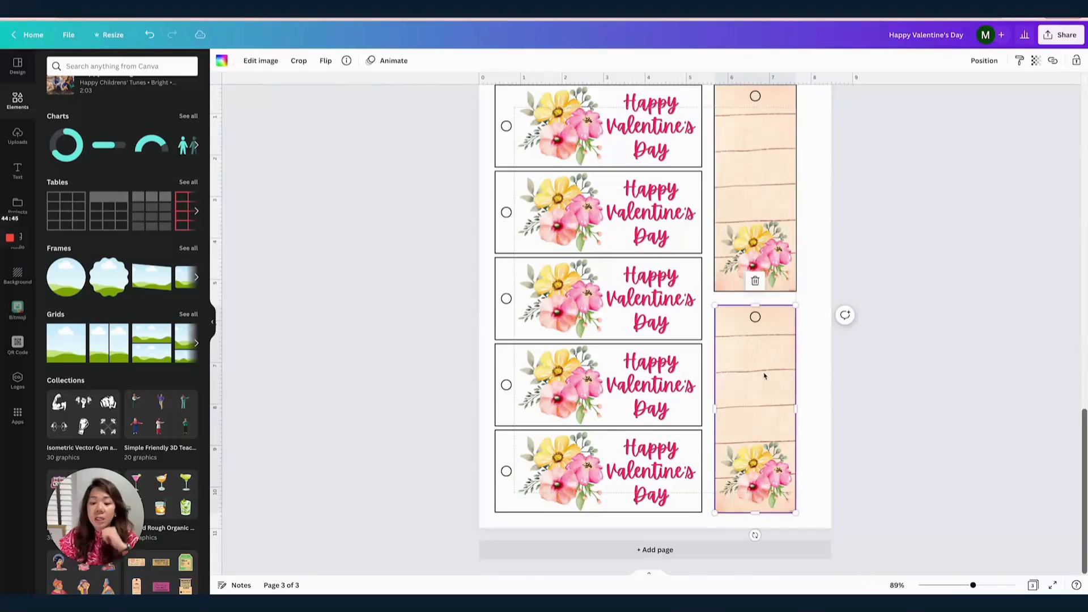
double_click(765, 377)
left_click_drag(738, 357, 735, 533)
left_click(855, 354)
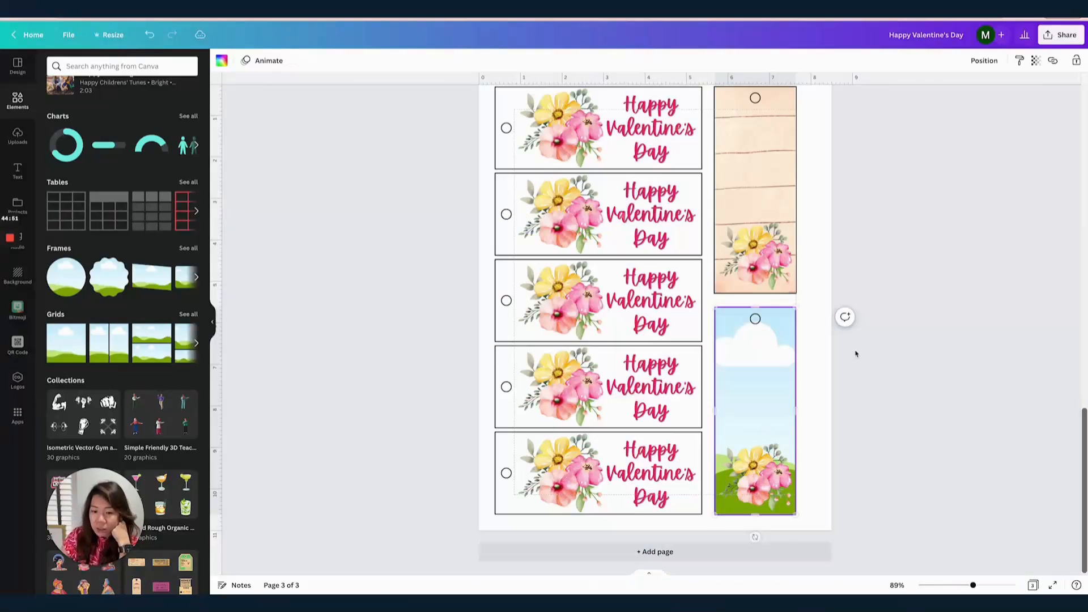
- Add the uploaded sheet of Valentine notes and labels to page 3, then enlarge and shift it so the pink stitched oval is accessible
scroll(151, 227, "up", 5)
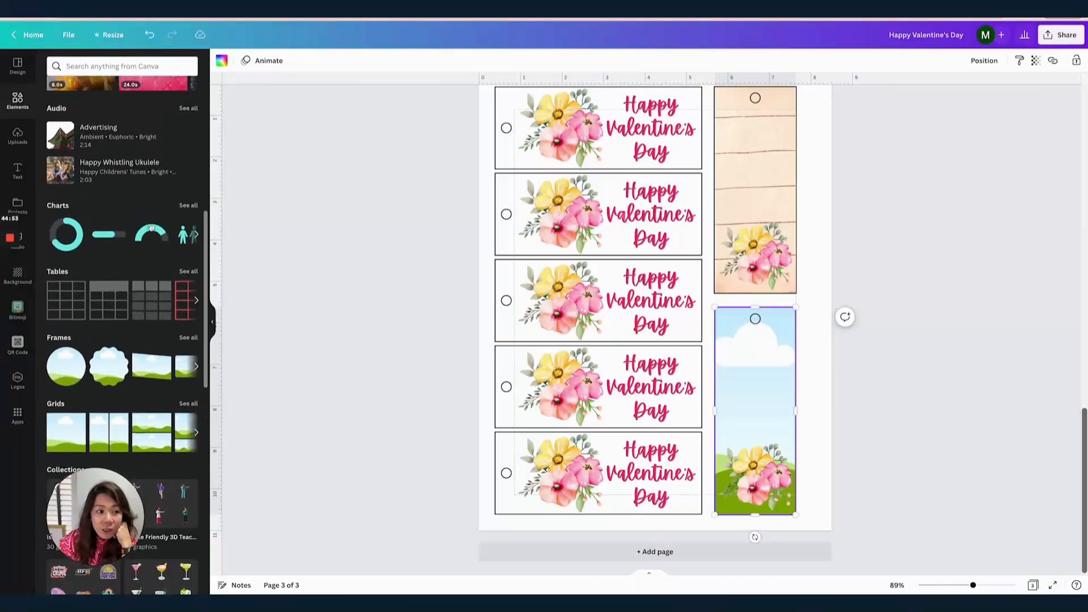
scroll(151, 227, "up", 5)
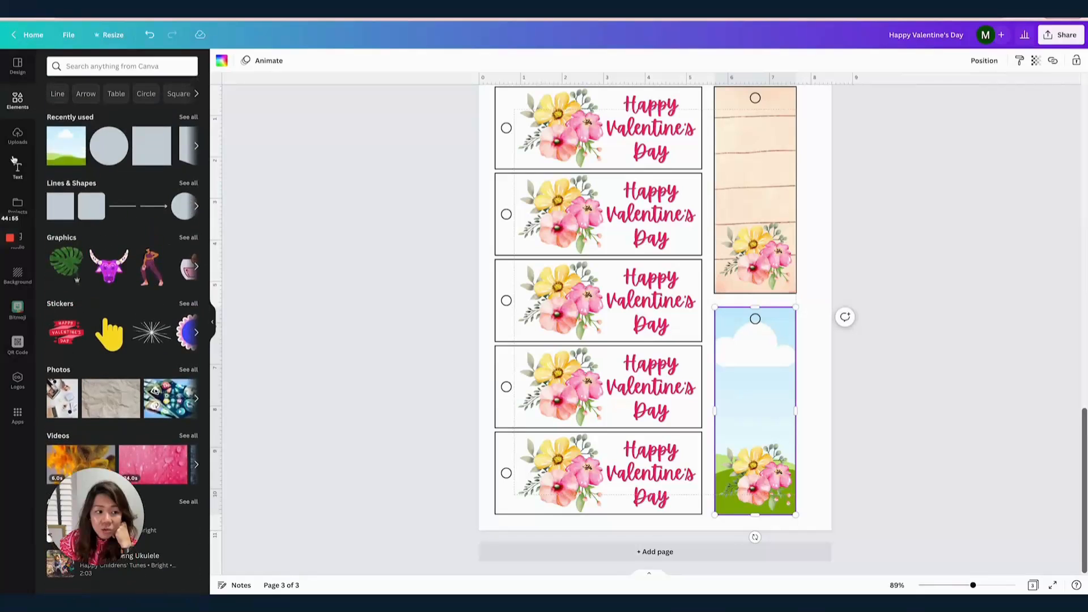
left_click(17, 136)
scroll(159, 263, "down", 1)
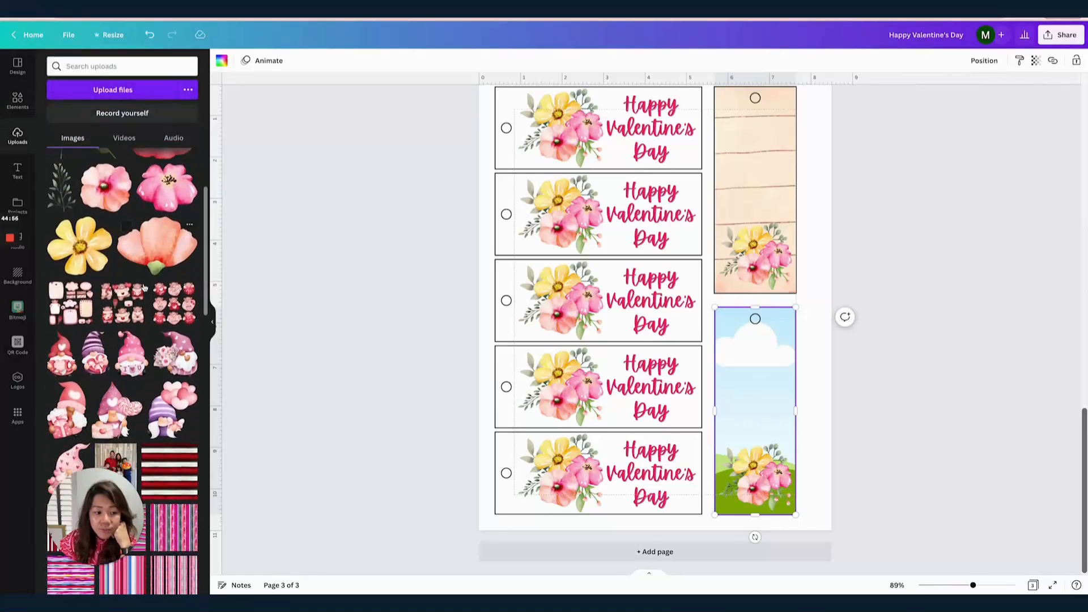
left_click(71, 318)
left_click_drag(643, 290, 347, 151)
left_click_drag(639, 251, 638, 478)
left_click_drag(666, 301, 925, 220)
left_click_drag(801, 207, 803, 193)
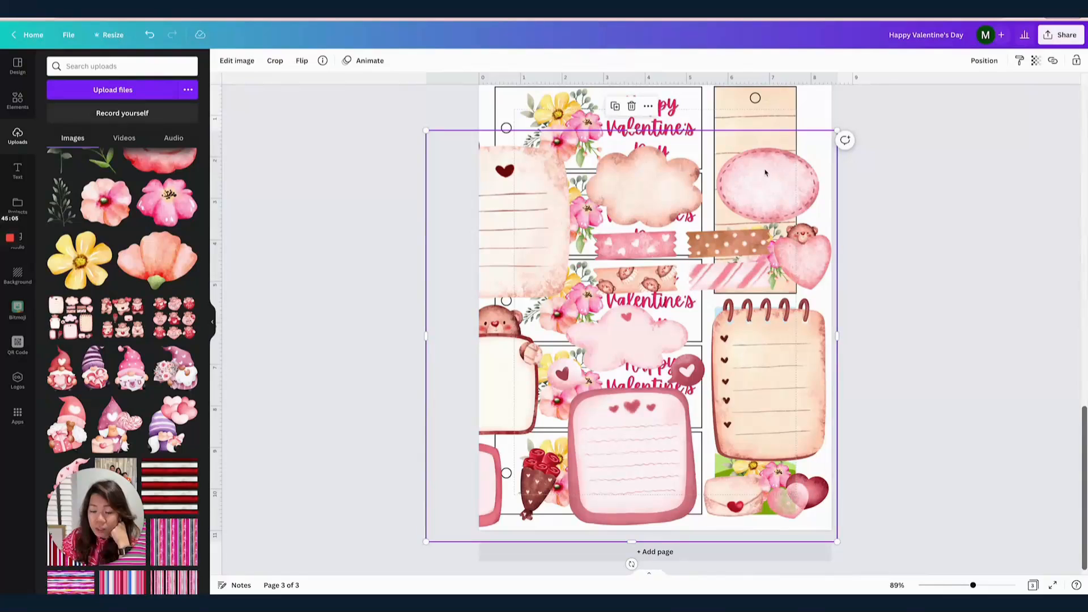
- Crop the sheet to its pink stitched oval and drop it, turned upright, into the lower tag's empty grid
left_click_drag(631, 541, 669, 217)
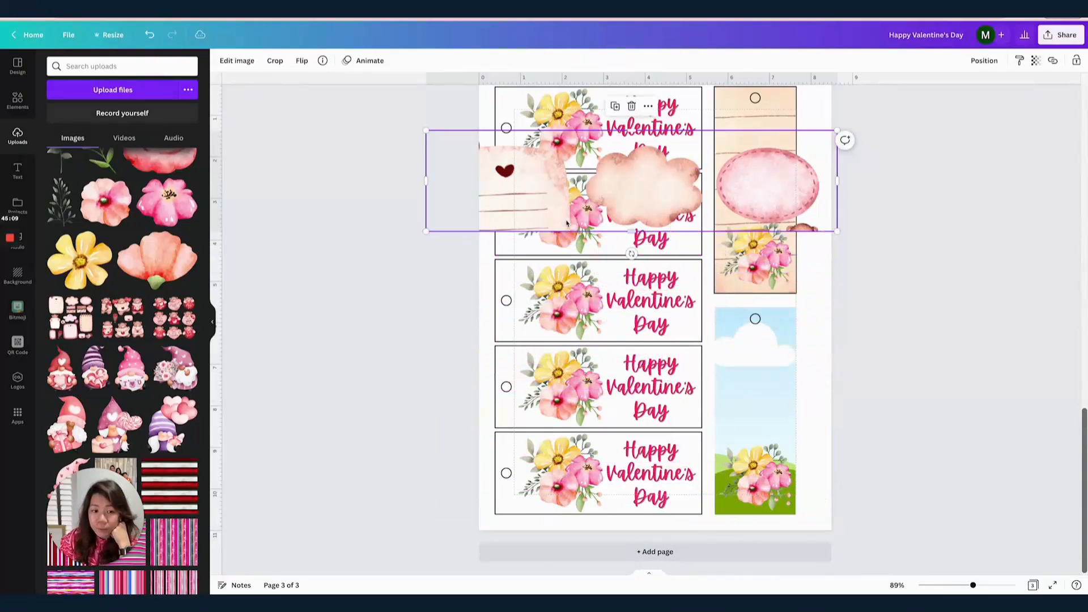
left_click_drag(422, 182, 708, 181)
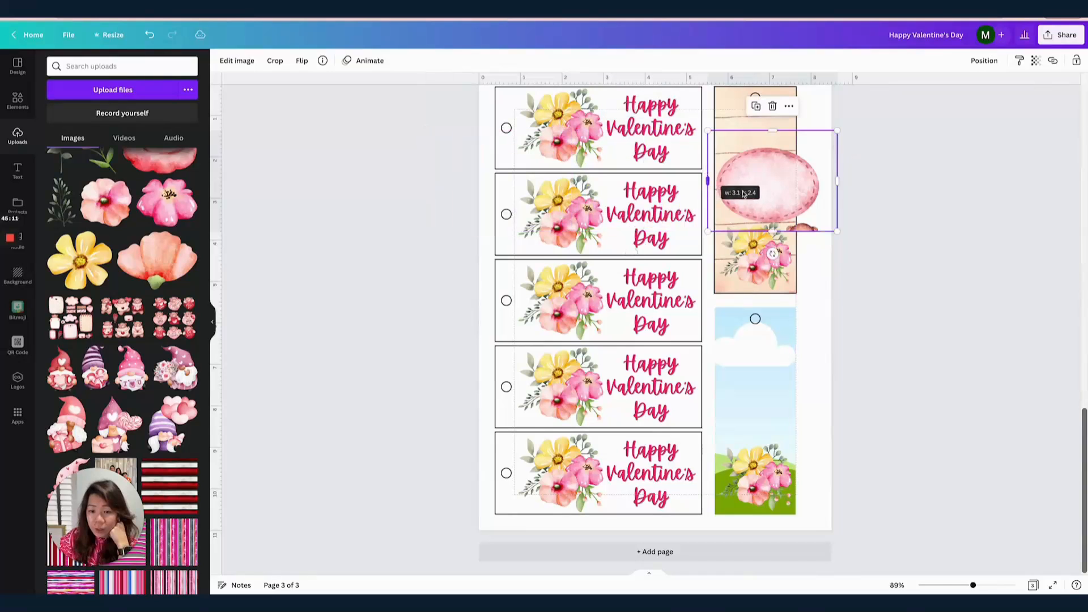
left_click_drag(773, 255, 741, 385)
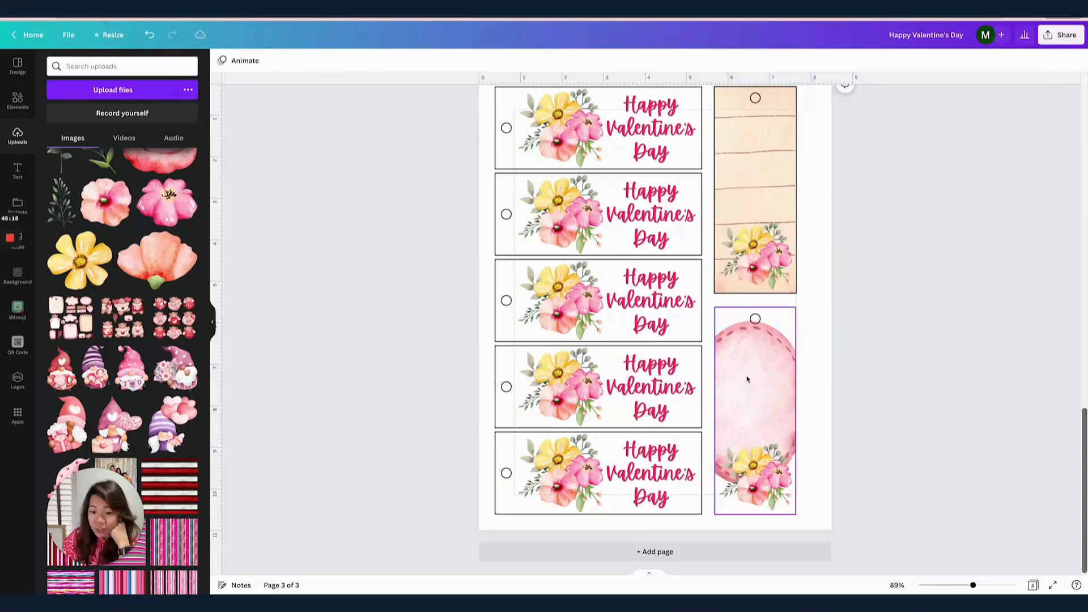
left_click(857, 383)
- Reposition the pink oval inside the lower tag's grid so its top edge sits just below the hole
double_click(763, 376)
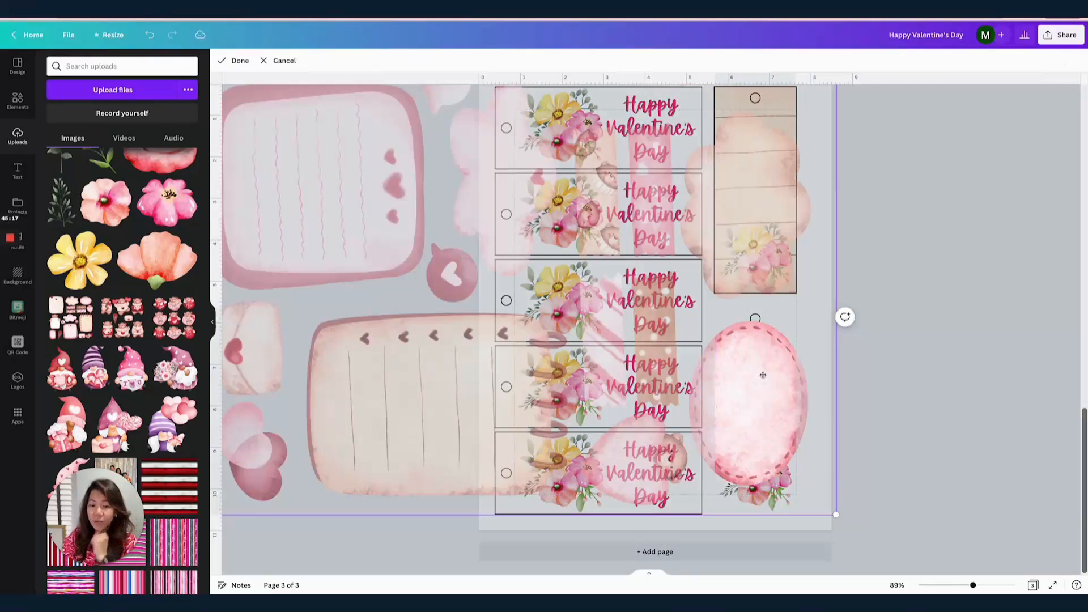
left_click_drag(765, 384, 768, 388)
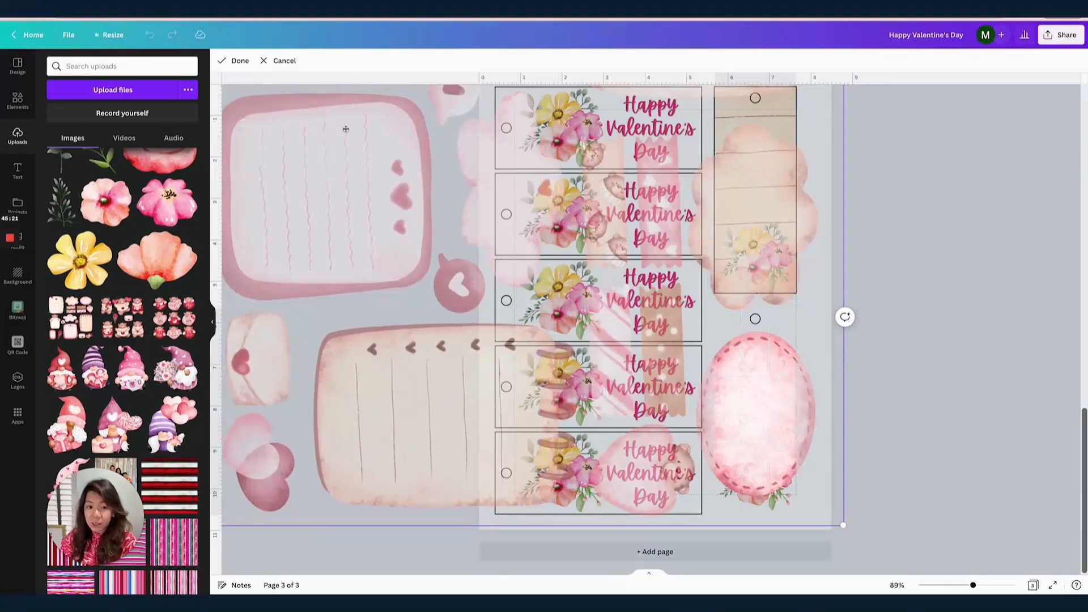
left_click(240, 60)
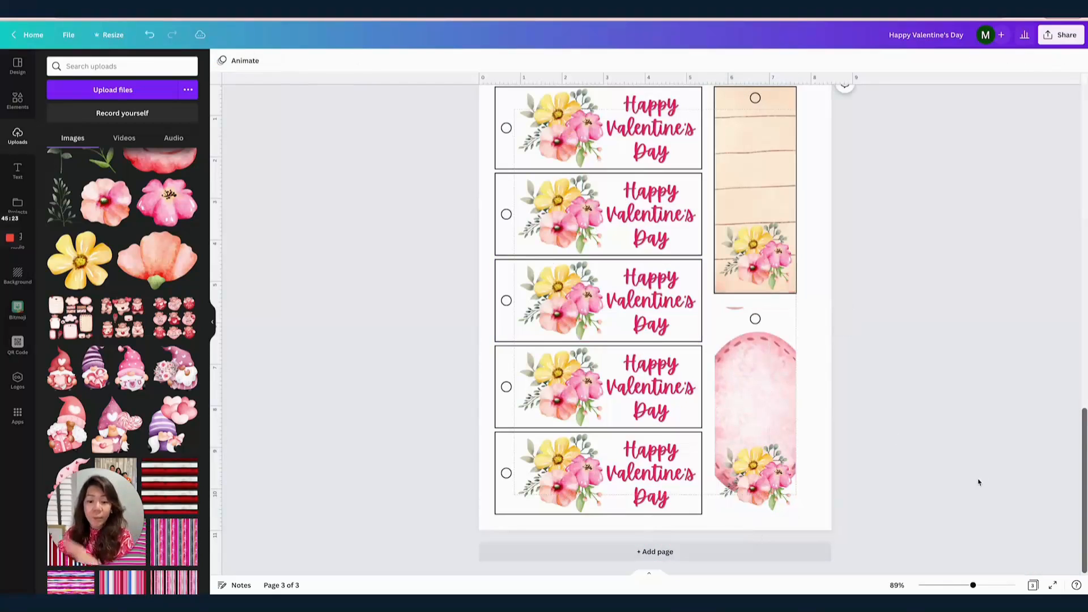
left_click(762, 391)
double_click(751, 391)
left_click_drag(751, 390, 751, 376)
left_click(881, 379)
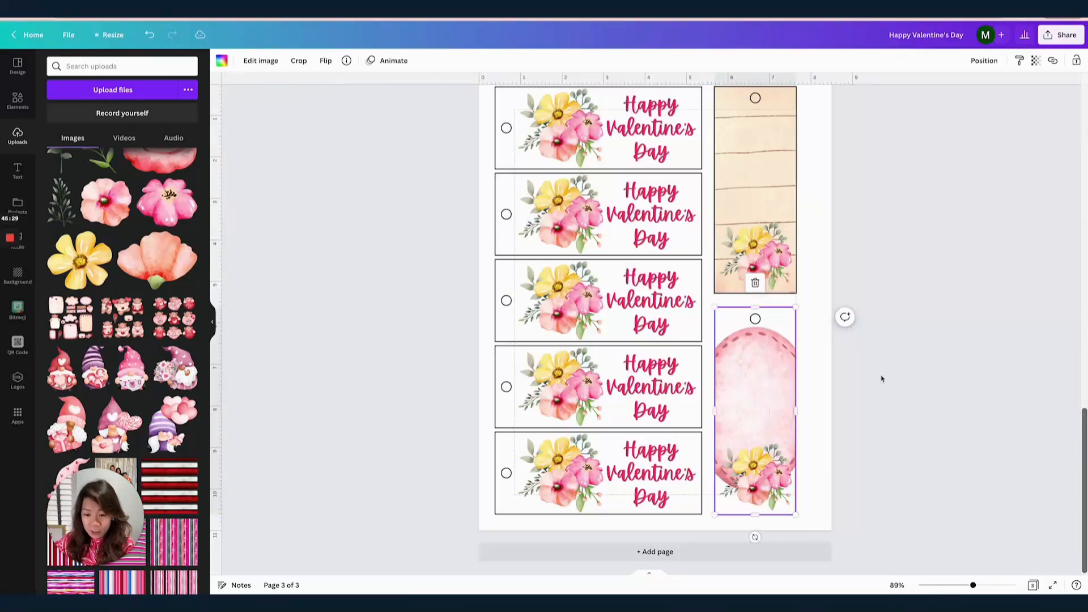
left_click(881, 378)
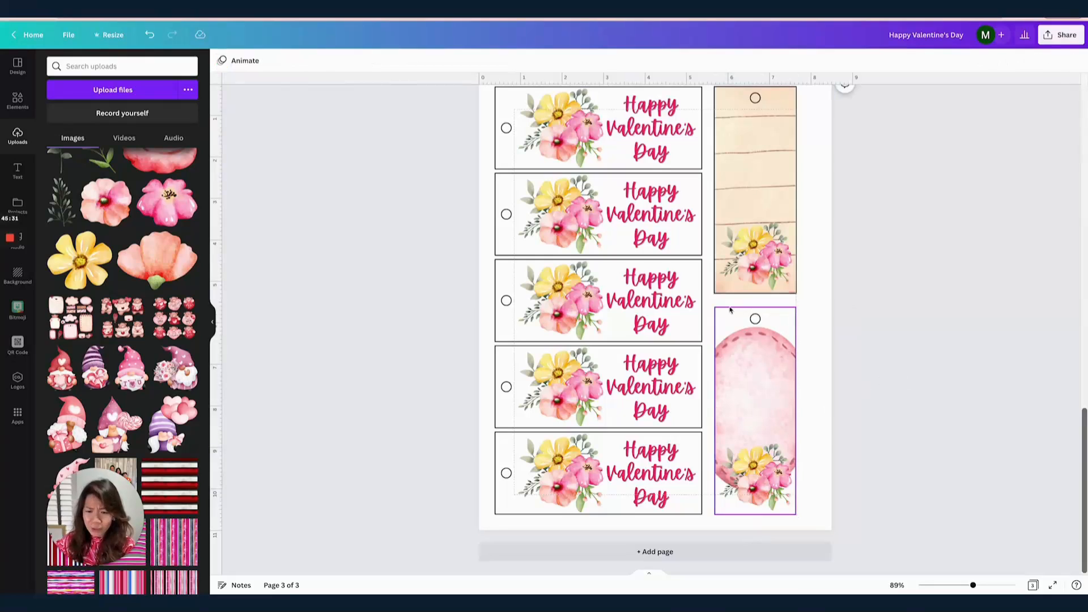
- Select the outline rectangle of the upper paper-lined tag and unlock it completely
scroll(755, 329, "up", 1)
left_click(766, 300)
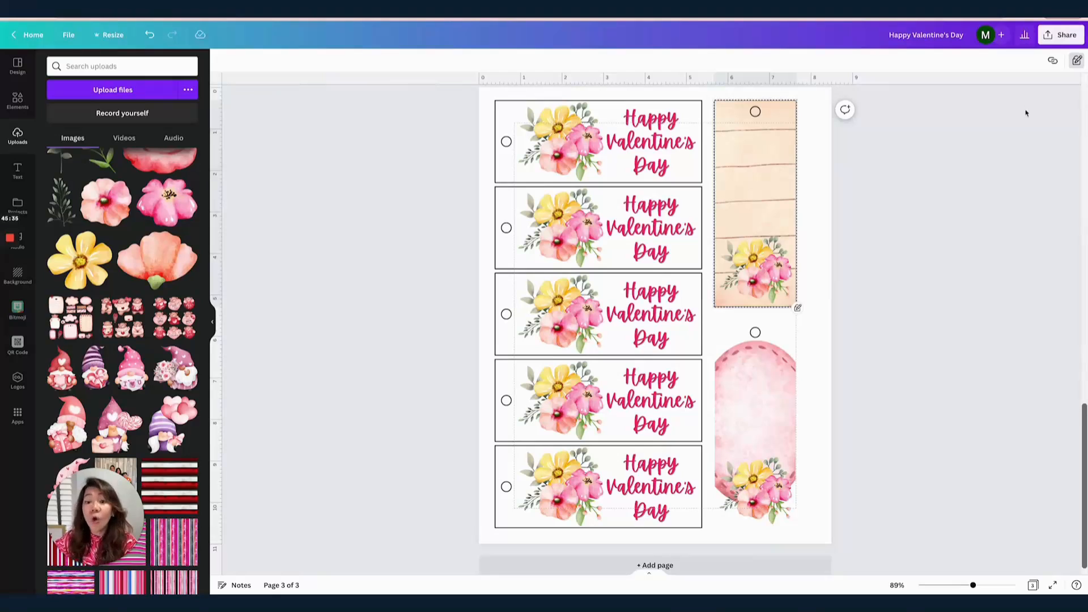
scroll(951, 236, "up", 2)
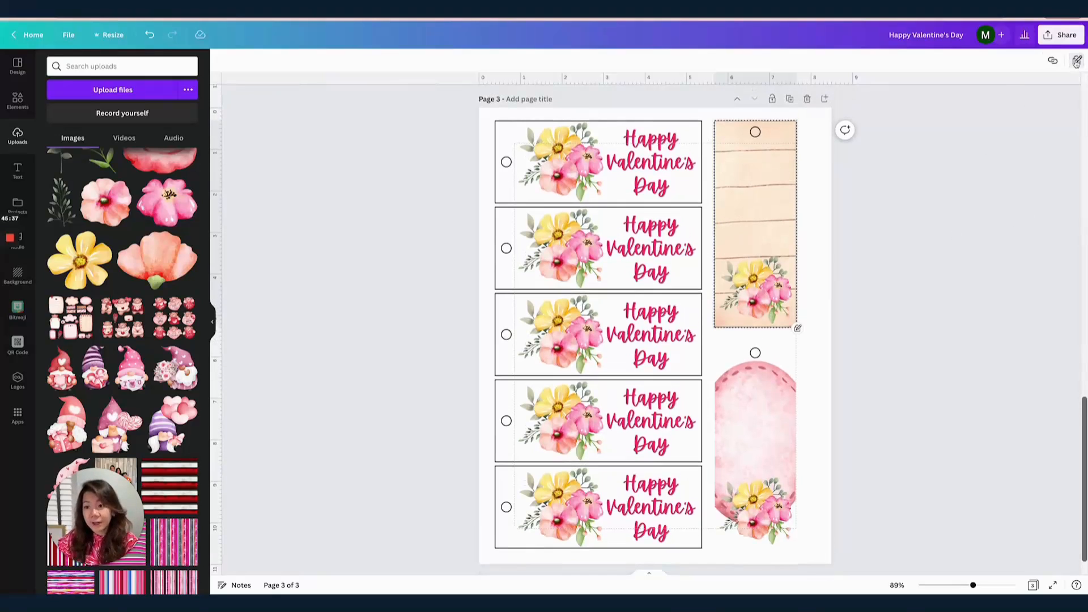
left_click(1076, 61)
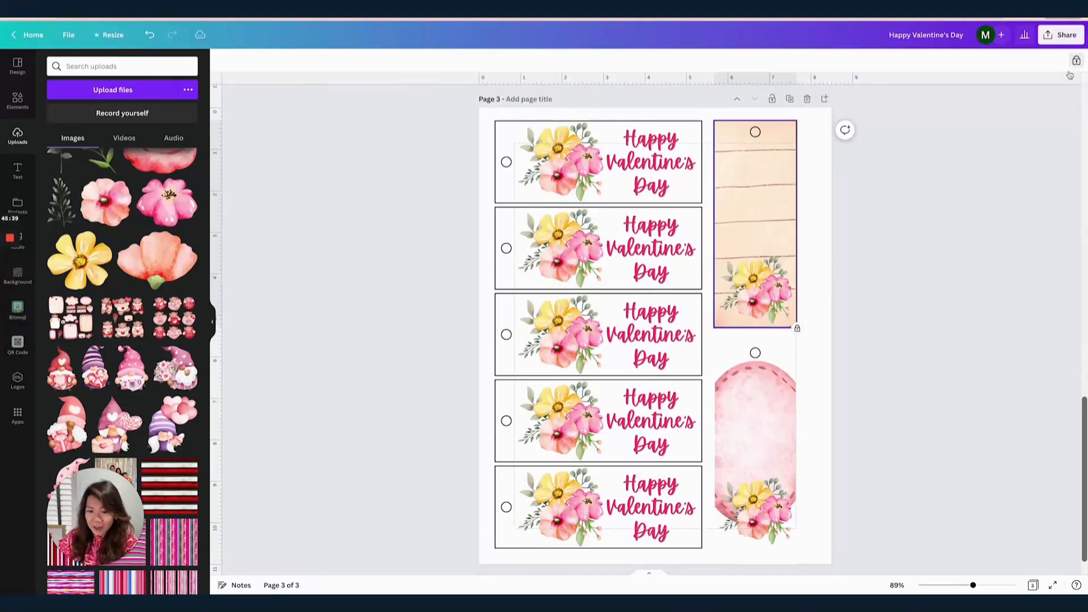
left_click(1077, 61)
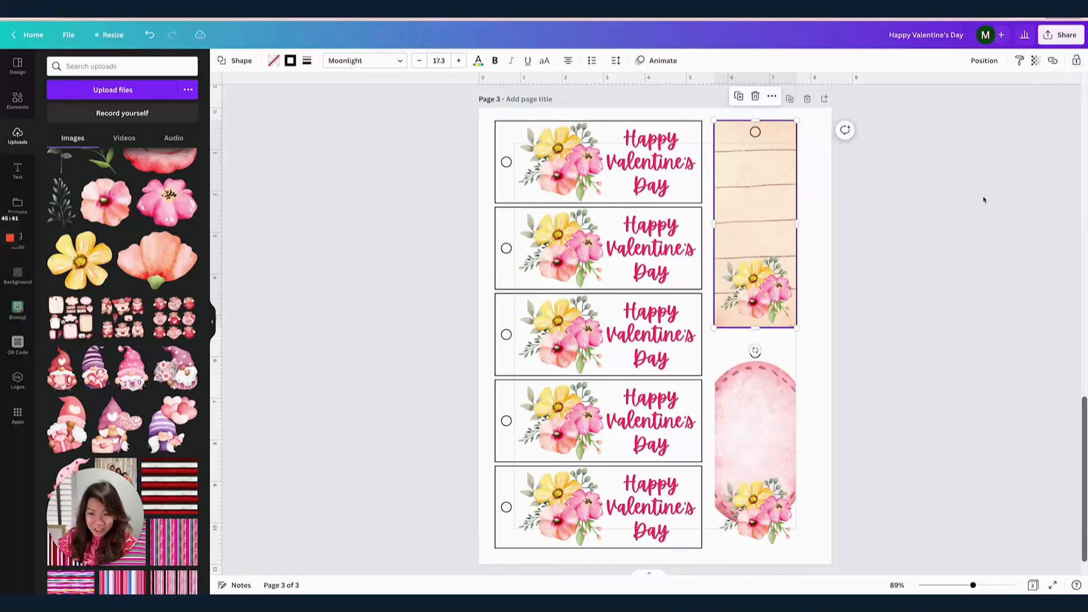
- Duplicate the unlocked outline and align the copy around the lower pink tag
scroll(929, 207, "down", 2)
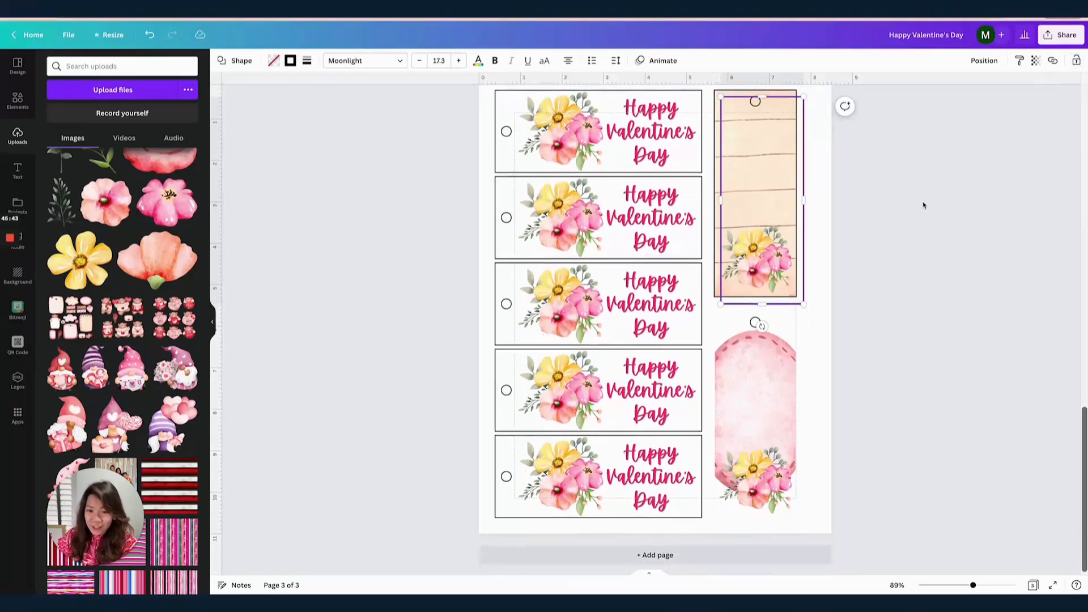
left_click_drag(772, 180, 764, 379)
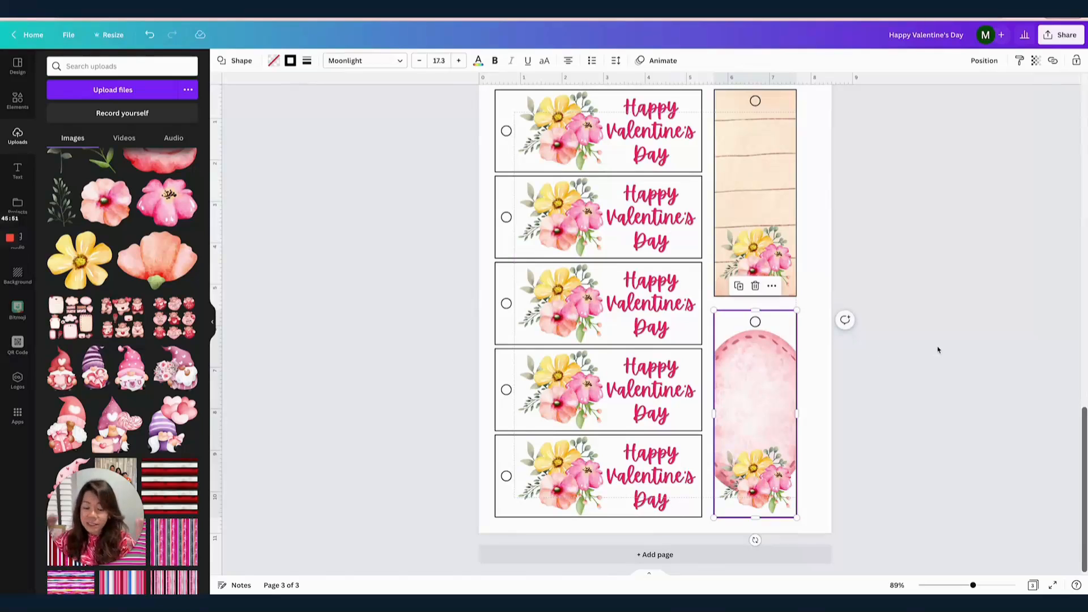
left_click(937, 349)
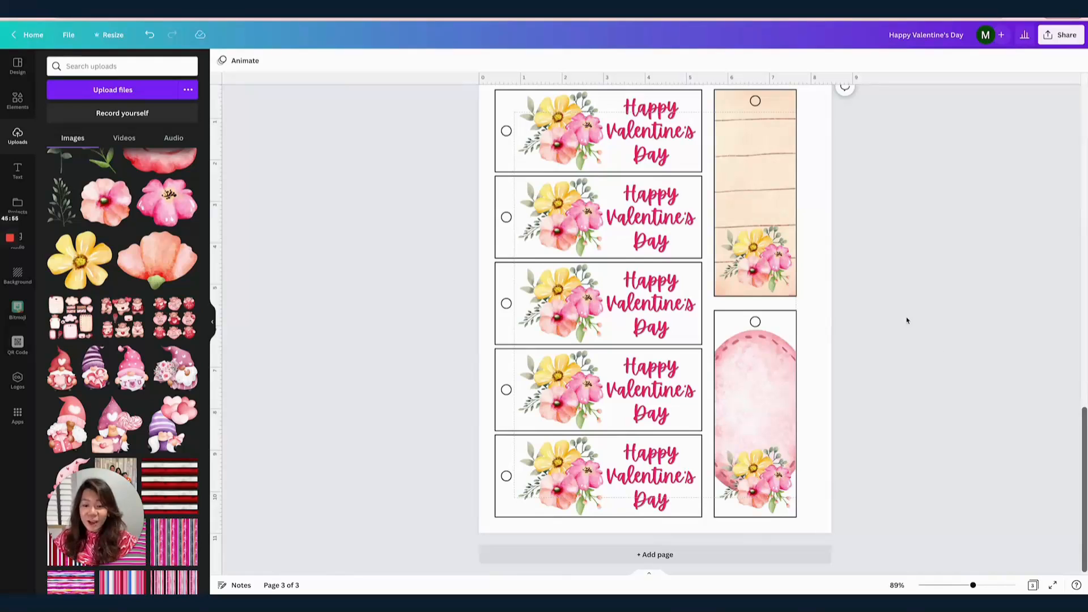
scroll(893, 320, "up", 1)
scroll(793, 374, "down", 1)
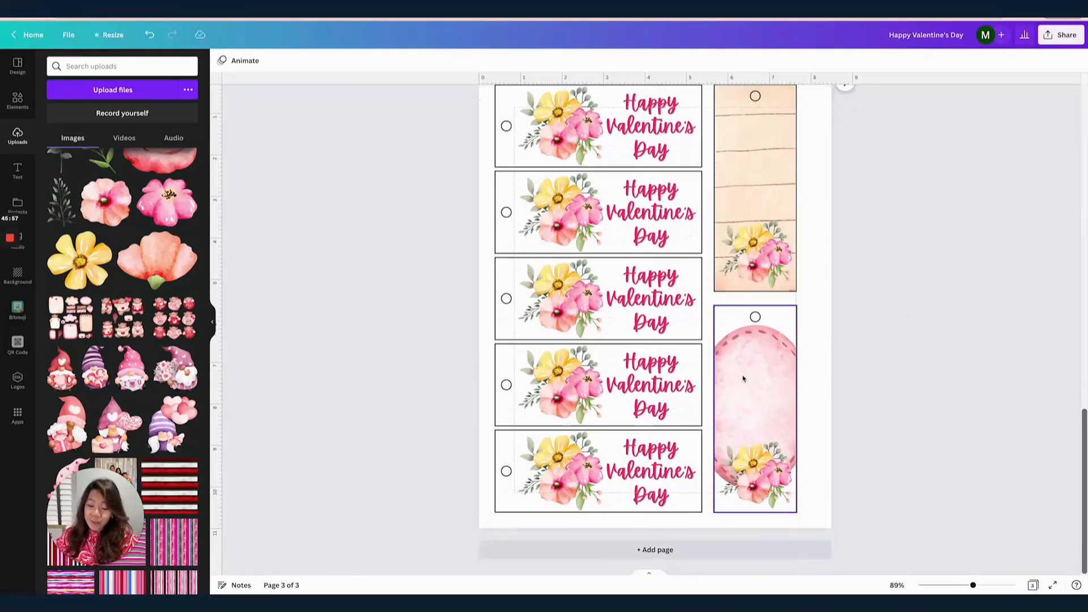
left_click(762, 368)
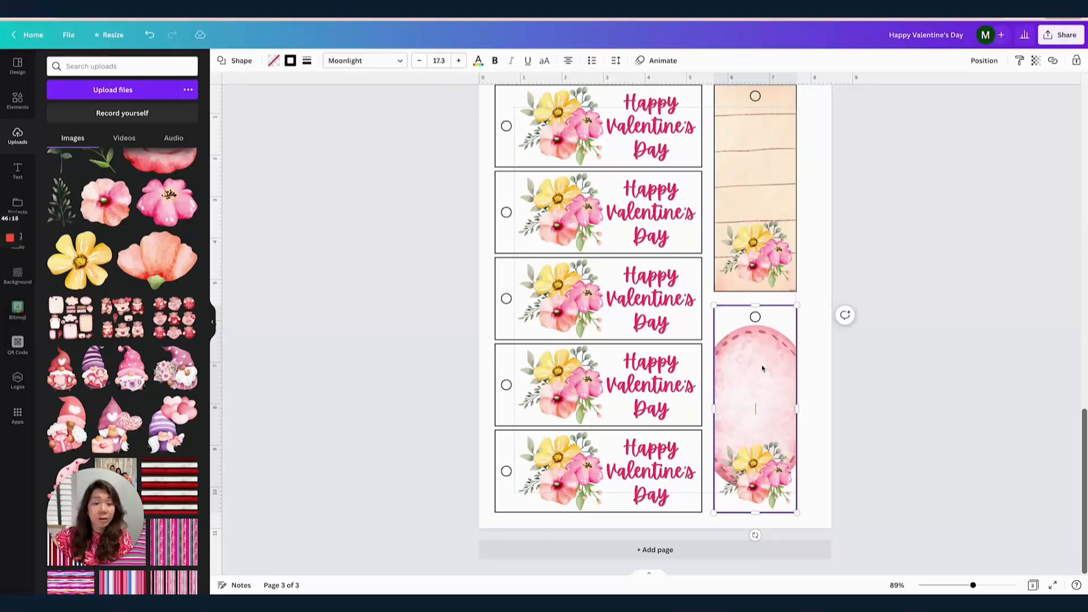
left_click(883, 290)
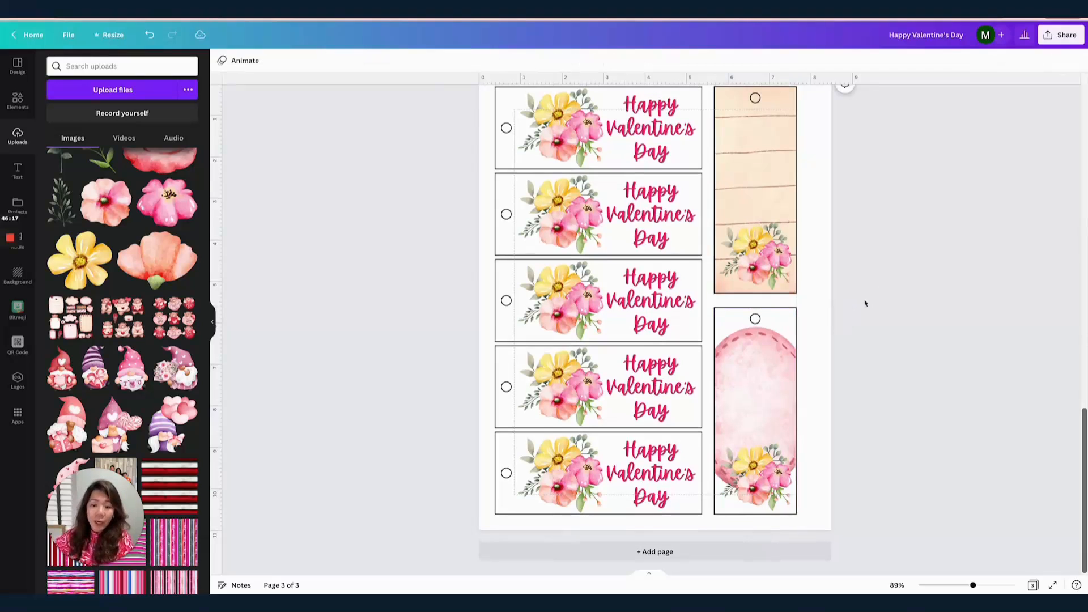
left_click(772, 355)
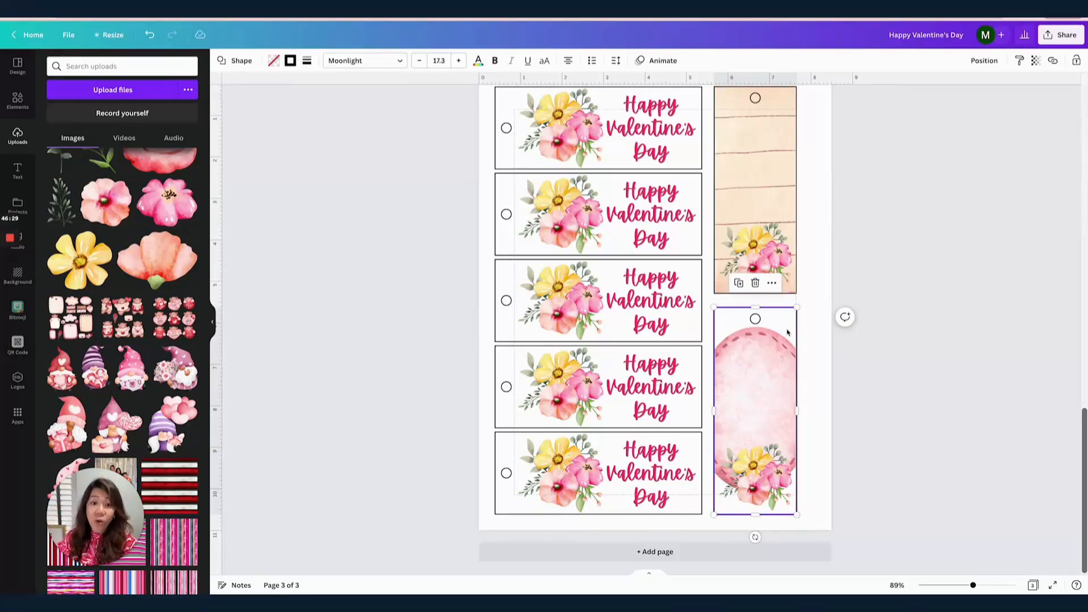
left_click(768, 378)
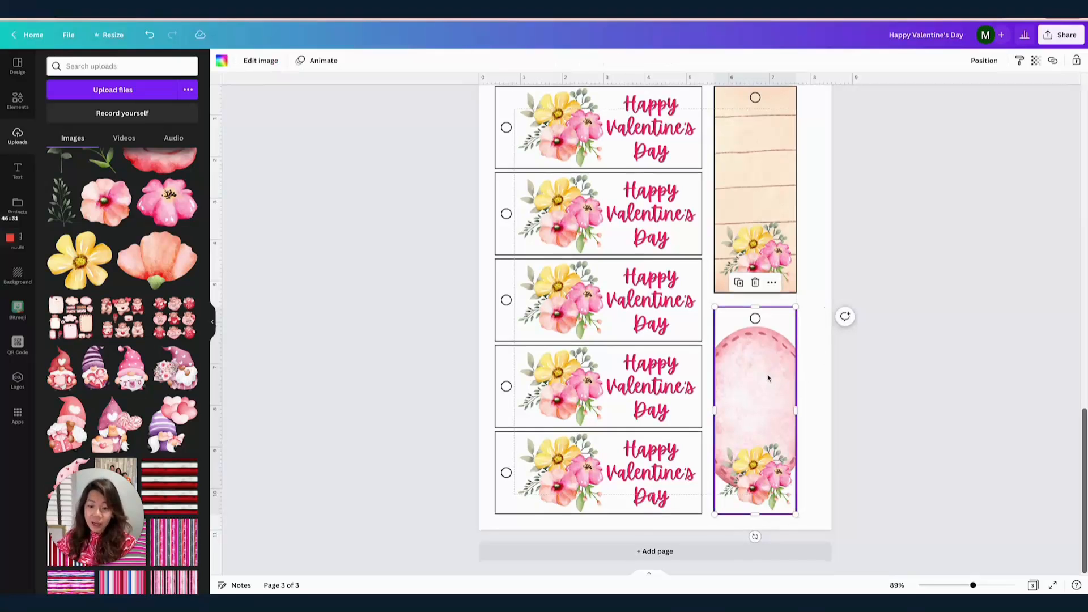
left_click(828, 368)
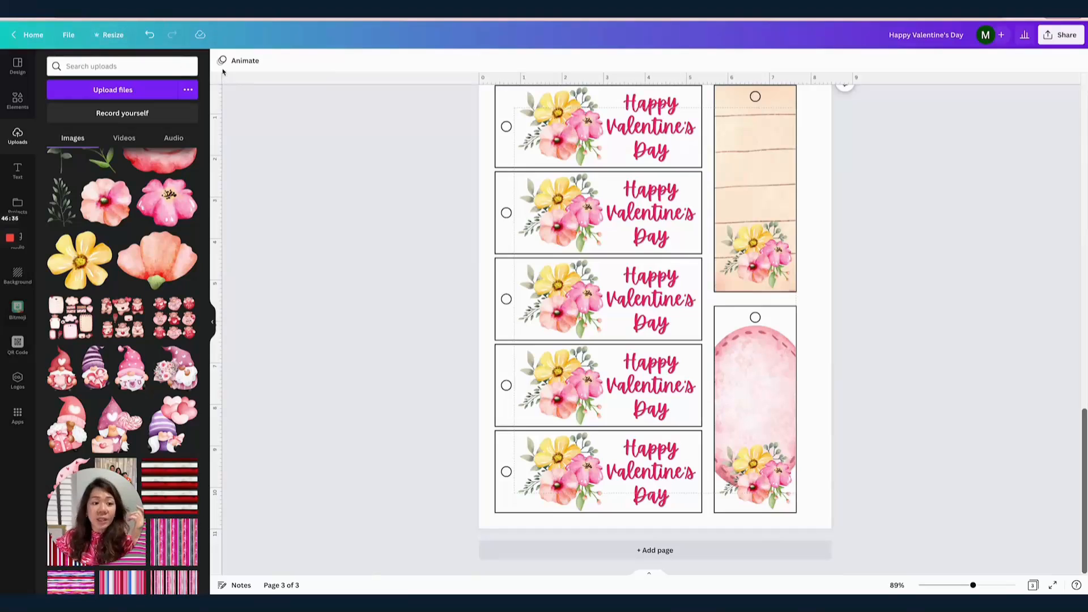
left_click(760, 373)
scroll(760, 373, "down", 2)
key("ctrl+z")
left_click(770, 413)
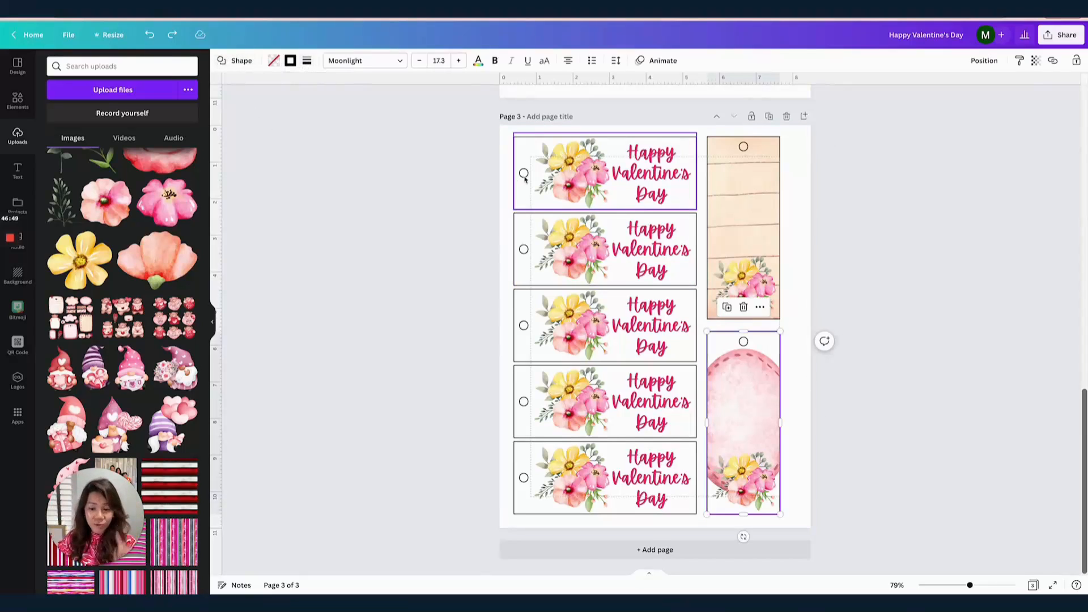
left_click(764, 402)
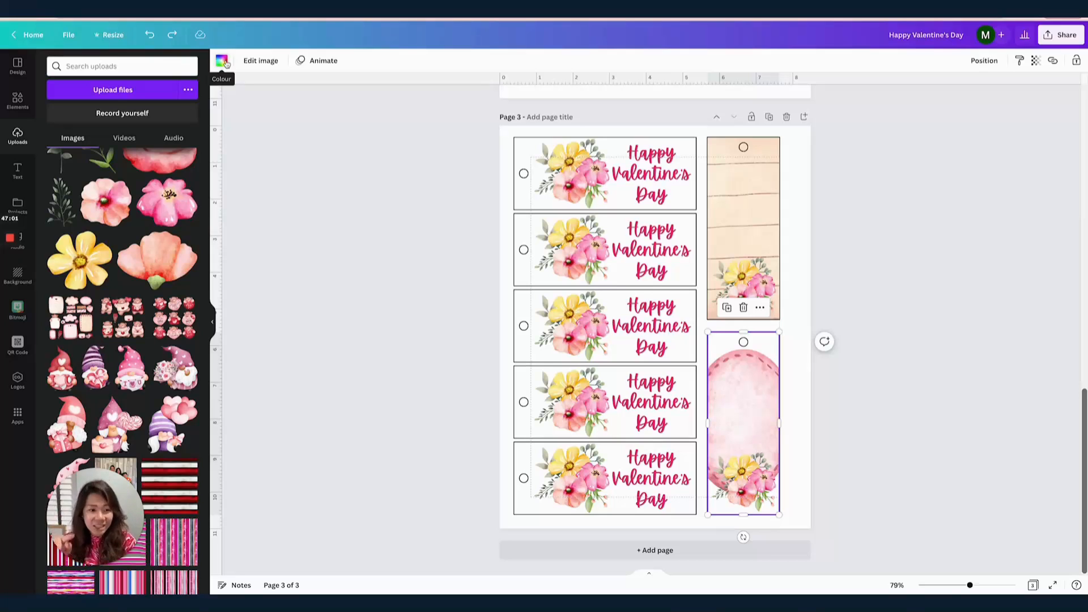
double_click(753, 395)
key("Escape")
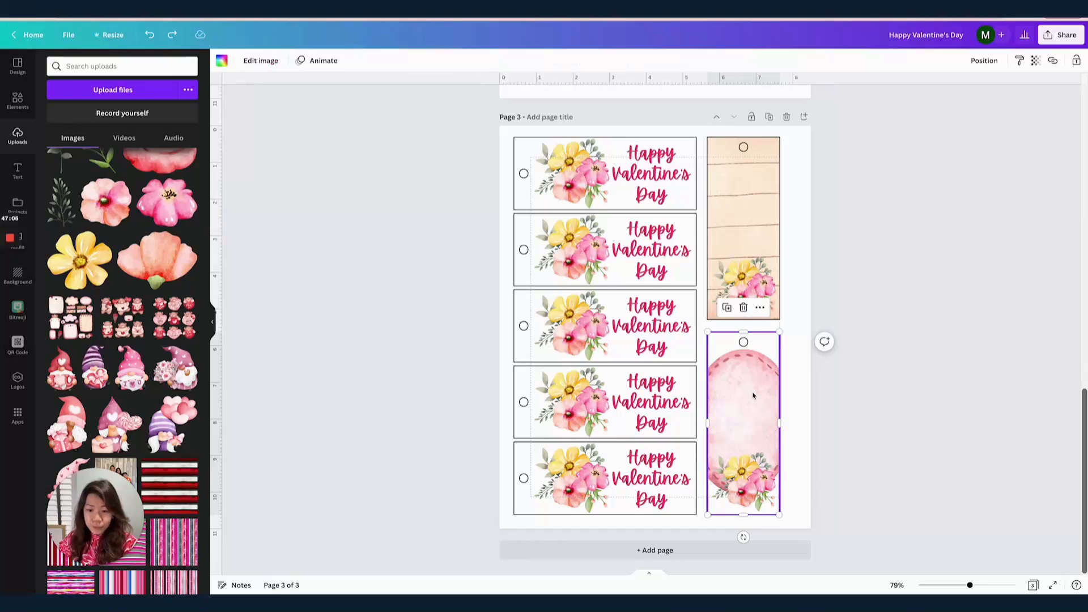
key("Escape")
left_click(753, 395)
left_click(753, 395)
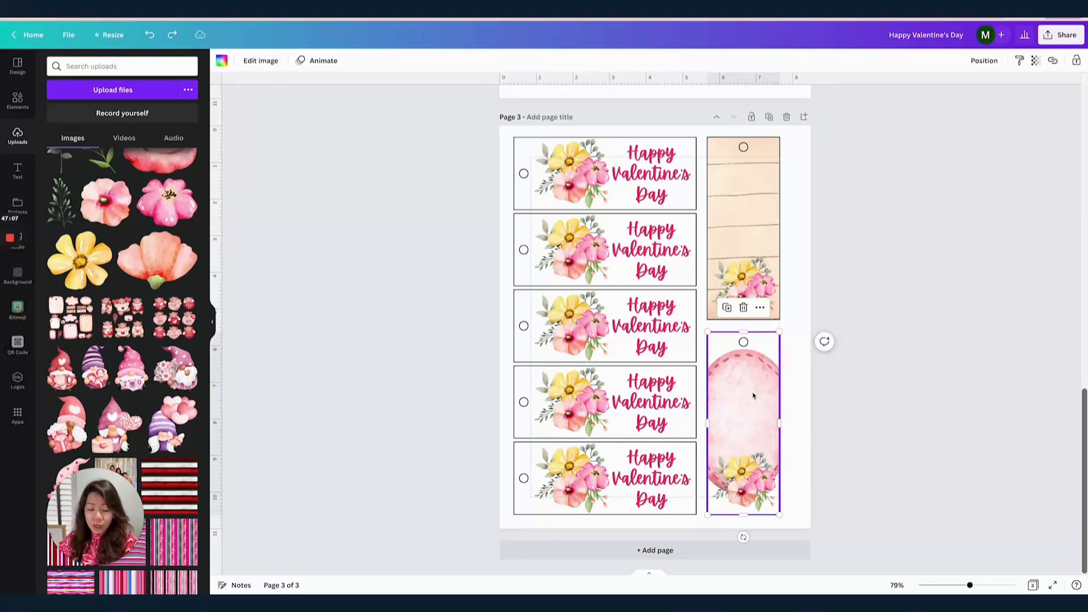
key("Escape")
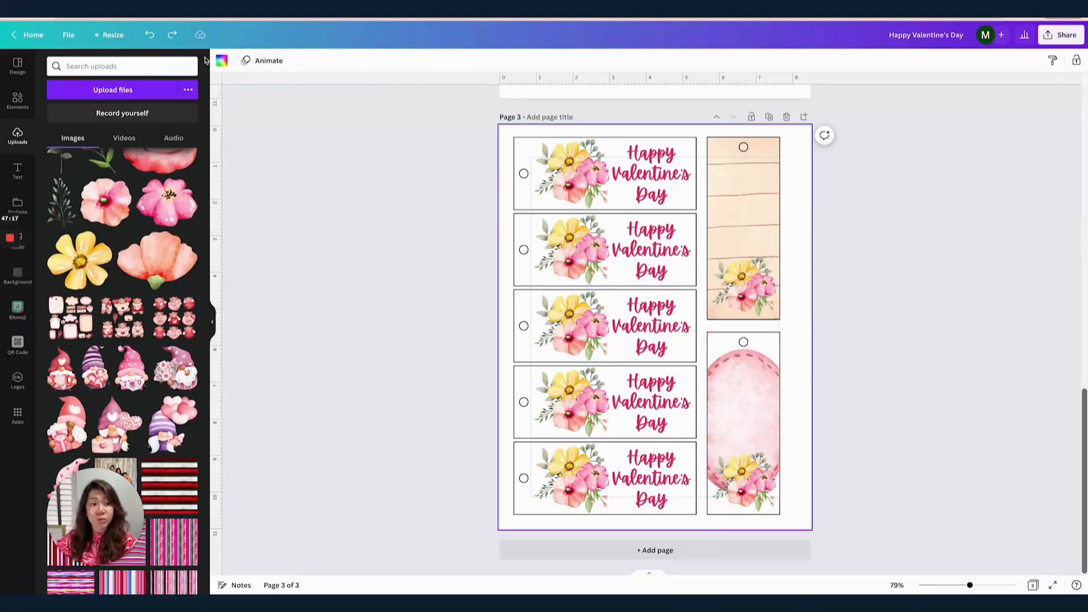
- Select the pink oval image beneath the lower tag's outline and bring it to the front
left_click(759, 408)
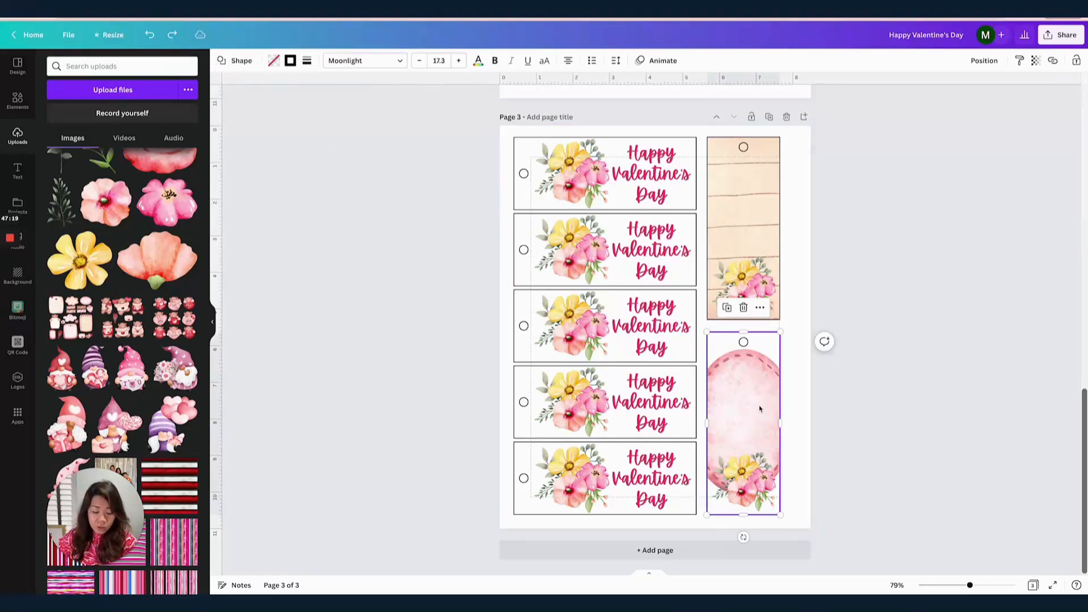
left_click(759, 407)
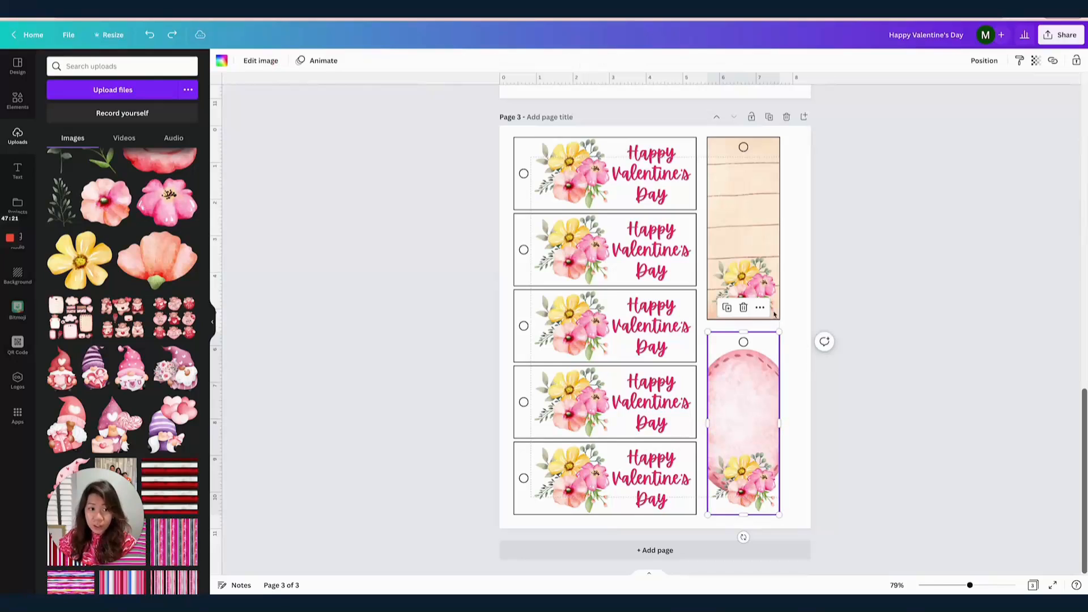
left_click(984, 61)
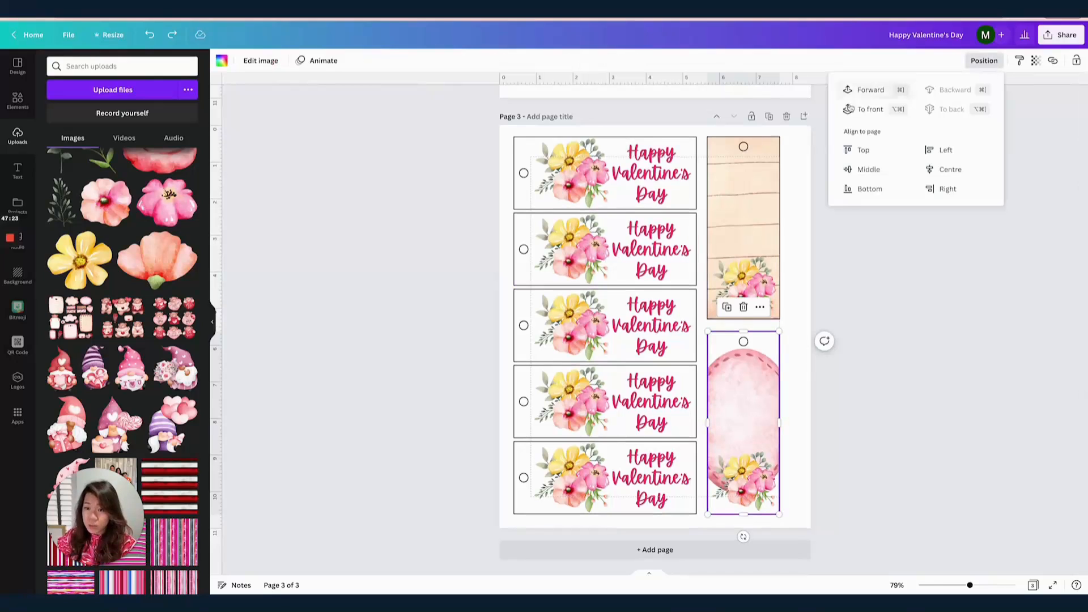
left_click(863, 109)
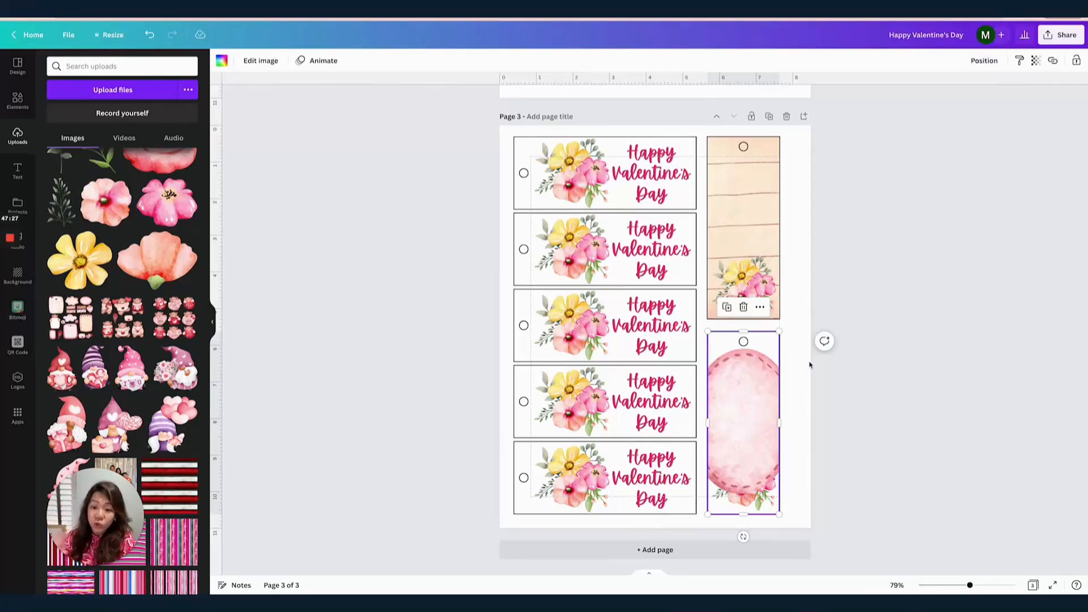
left_click(806, 367)
- Set the transparency of the lower tag's pink oval image to 80
double_click(754, 401)
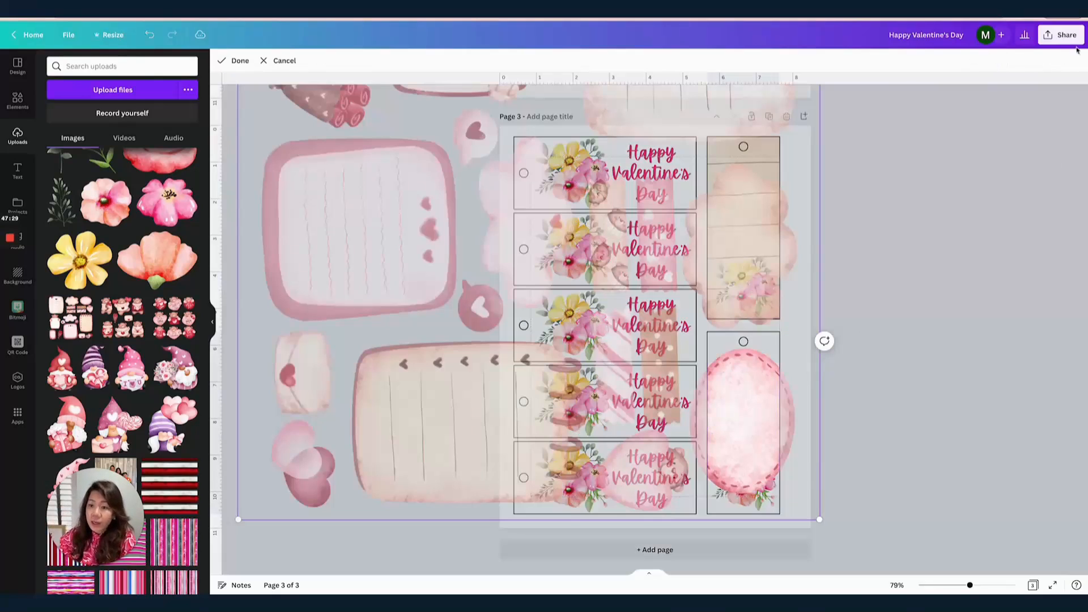
left_click(909, 131)
left_click(1035, 61)
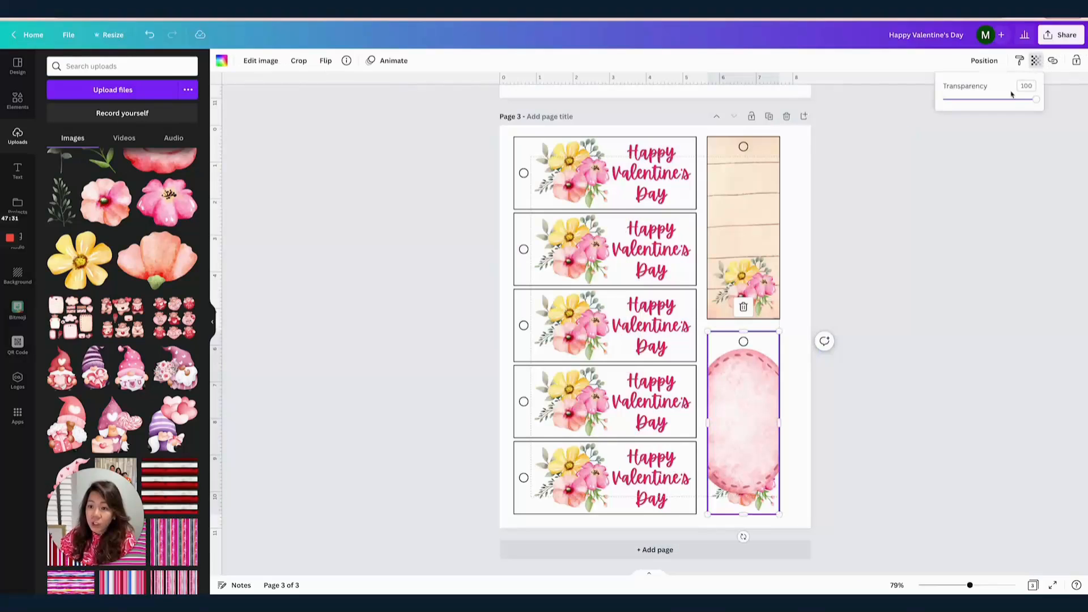
double_click(1023, 85)
type("80")
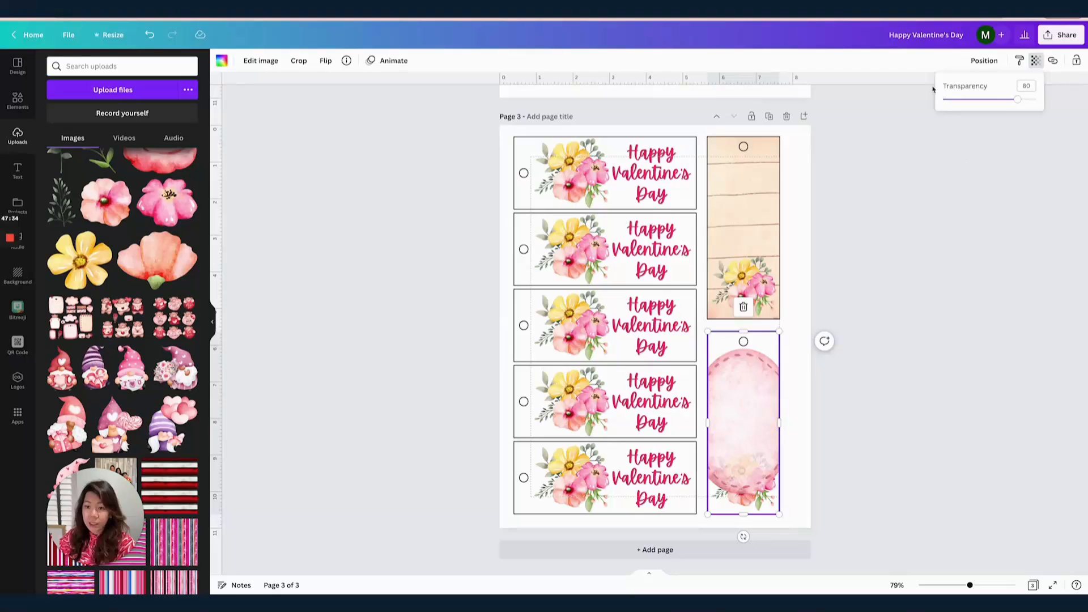
- Send the faded pink oval to the back, behind the lower tag's flowers, and deselect it
left_click(984, 62)
left_click(955, 90)
left_click(950, 109)
left_click(904, 313)
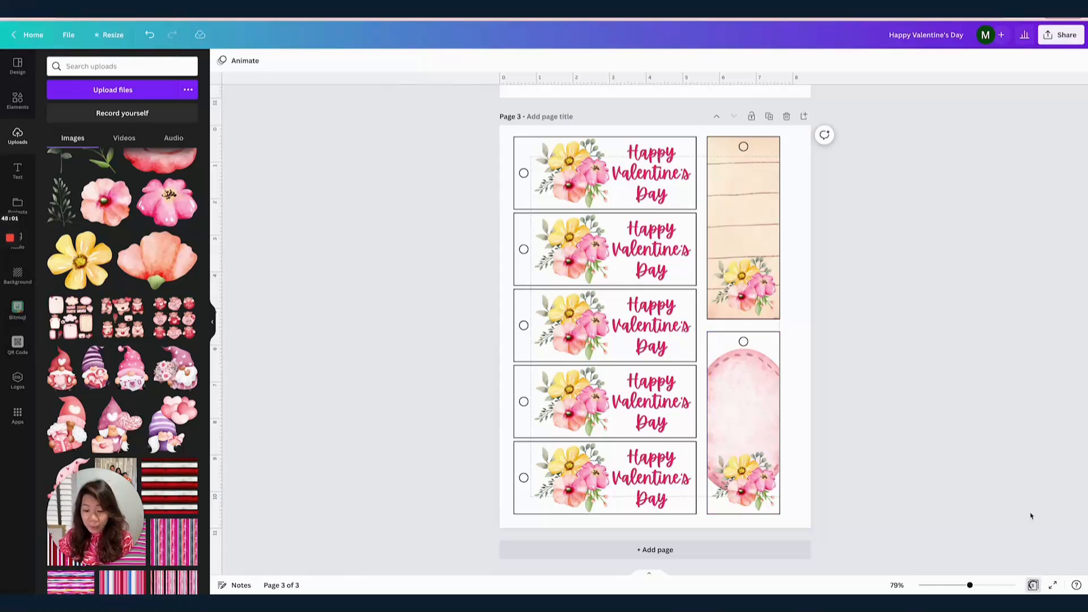
- Show all design pages in an overview and review the Adorable Valentine Graphic Bundle page on Creative Fabrica before returning to Canva
left_click(1032, 585)
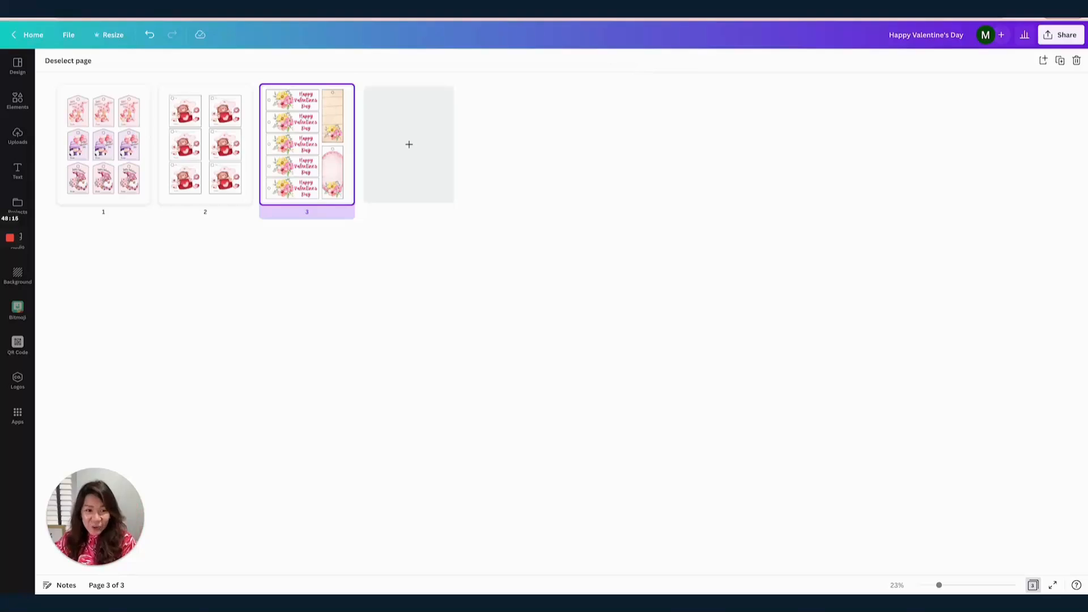
key("ctrl+Tab")
scroll(893, 254, "up", 20)
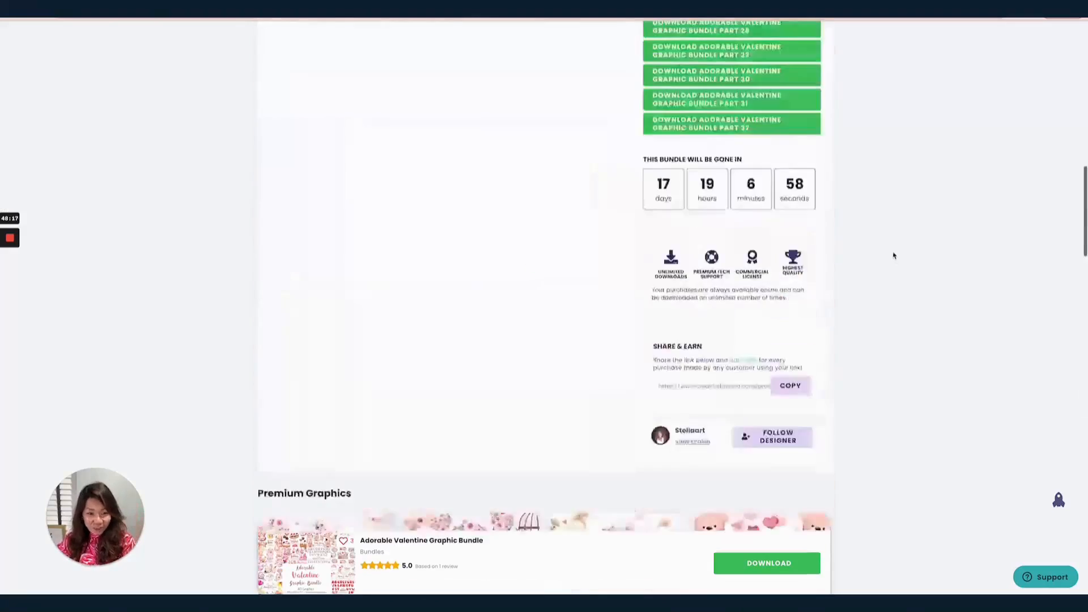
scroll(893, 255, "up", 7)
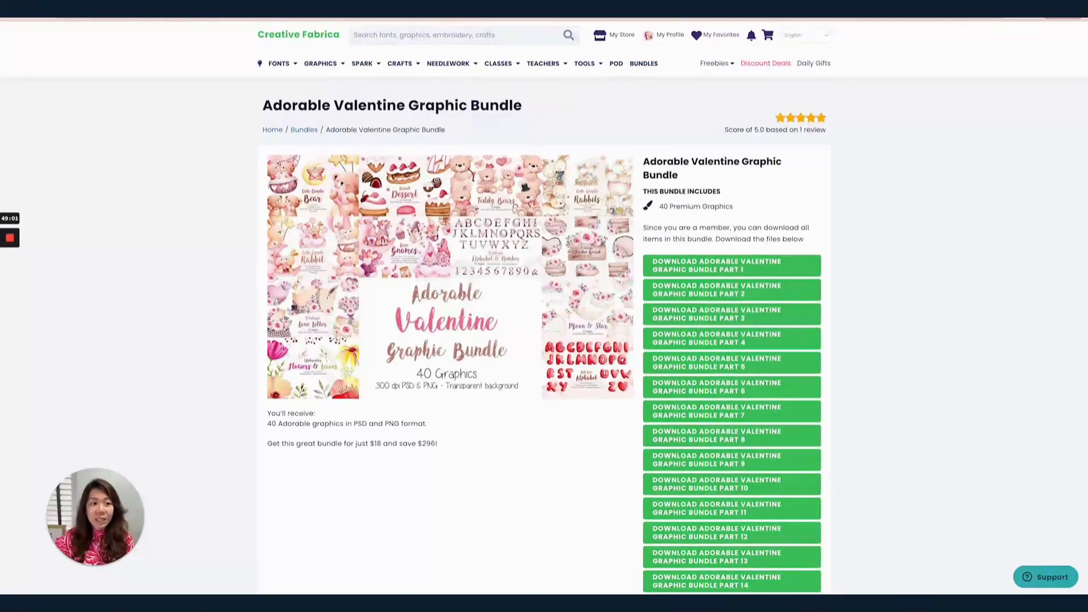
left_click(334, 8)
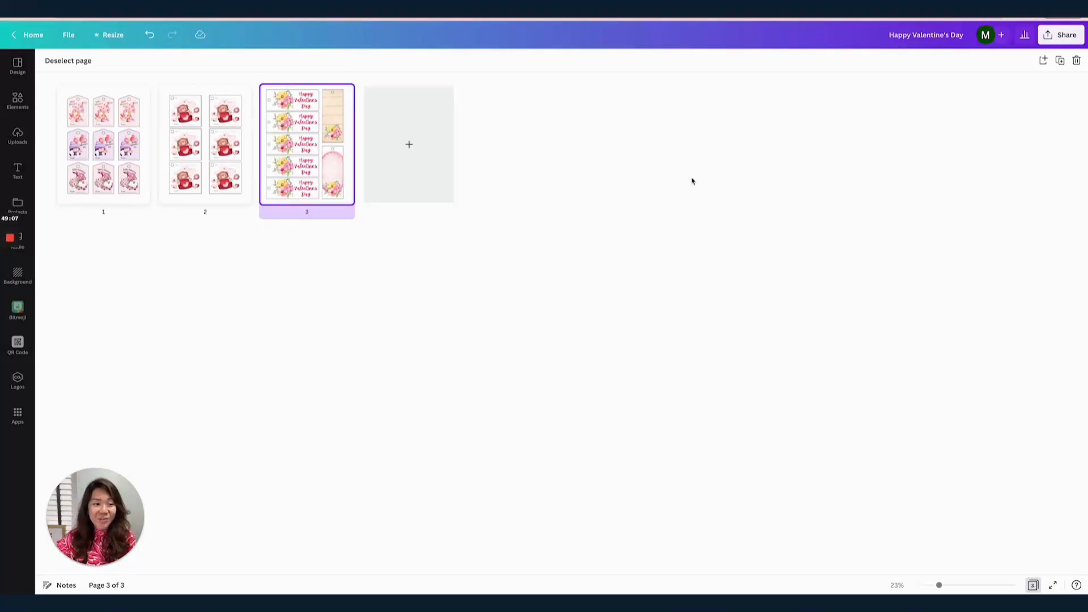
- Download all 3 pages of the design as a PDF Standard file
left_click(1065, 36)
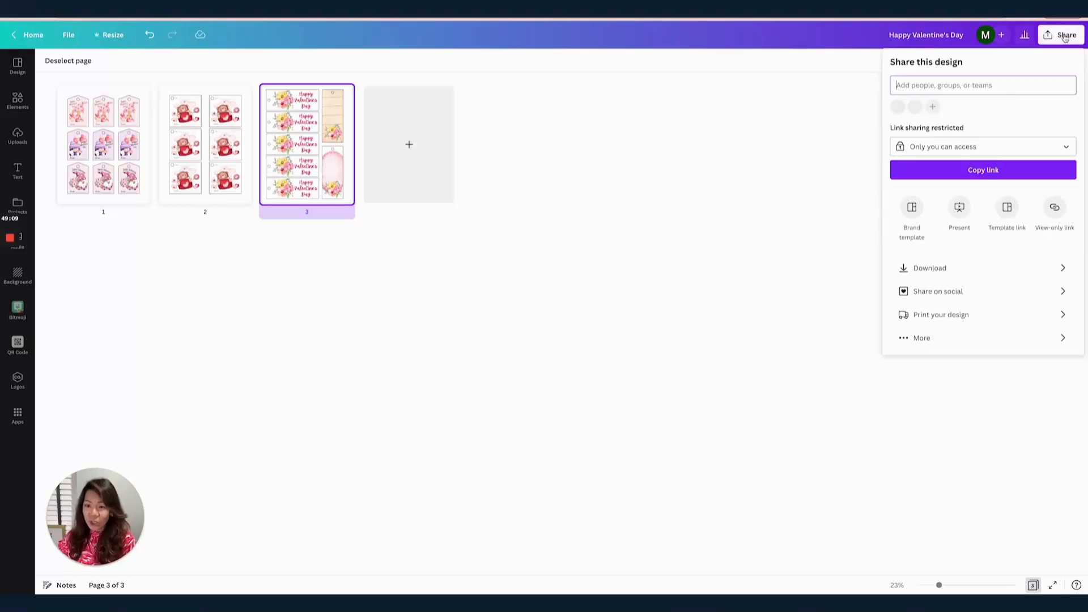
left_click(963, 269)
left_click(979, 101)
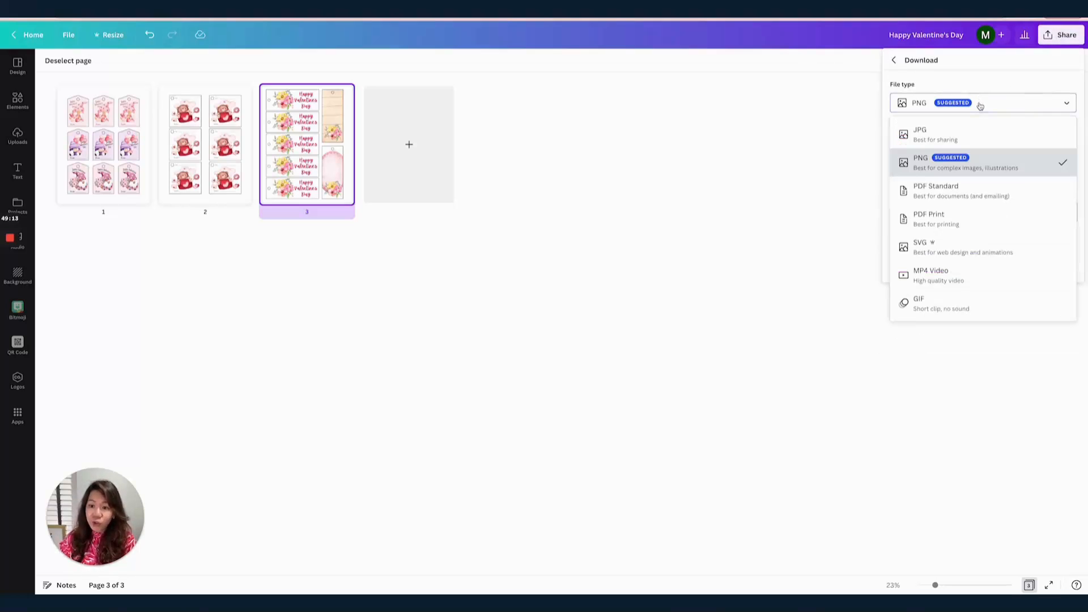
left_click(987, 196)
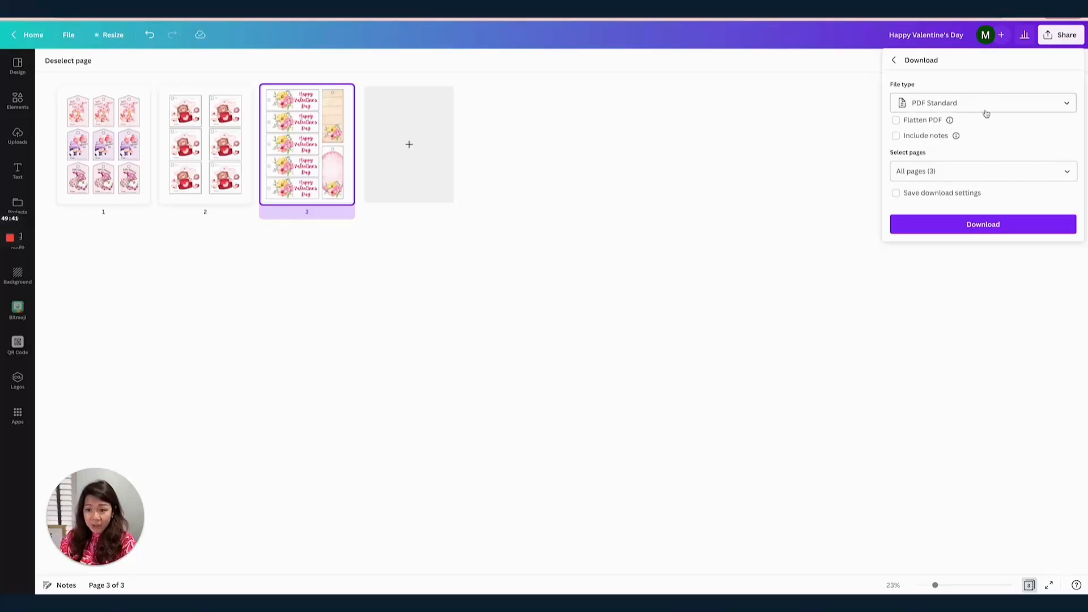
left_click(999, 225)
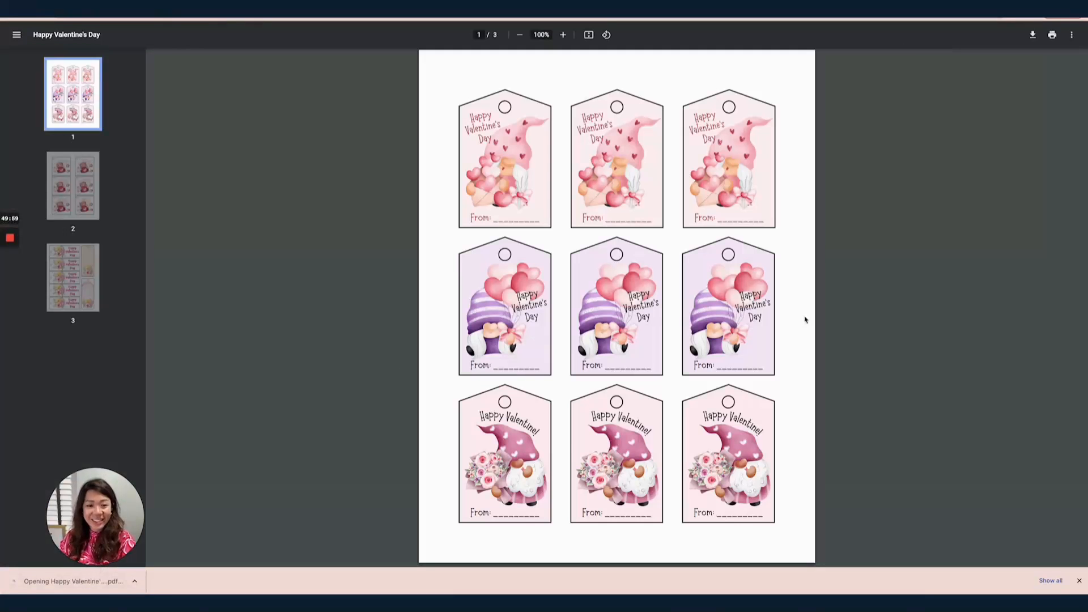
- Look through all three pages of the downloaded gift tag PDF and return to its first page
left_click(78, 188)
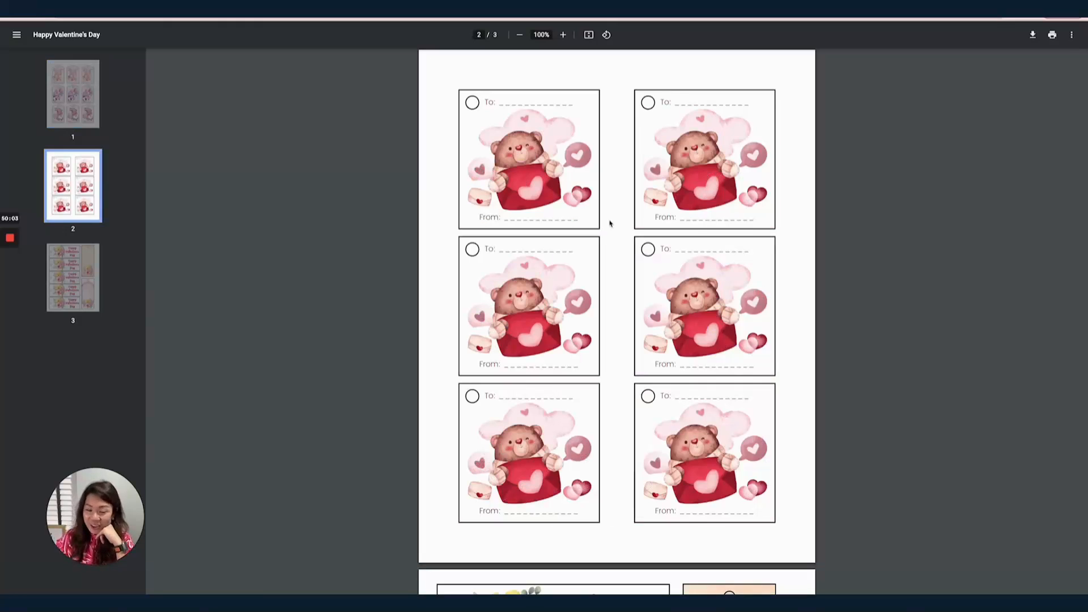
scroll(697, 223, "down", 1)
scroll(697, 223, "down", 6)
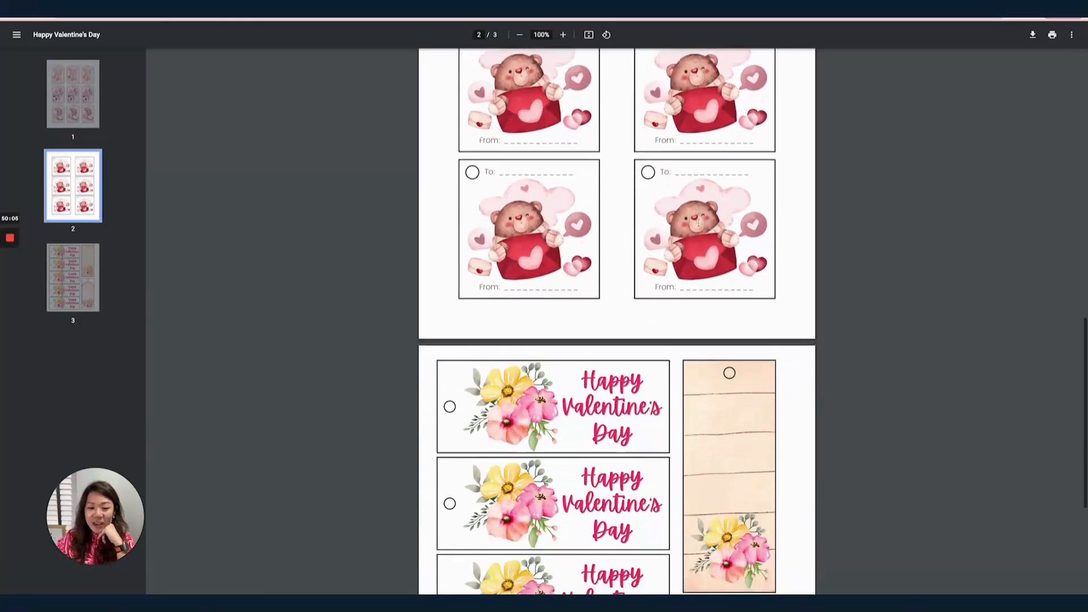
scroll(698, 223, "down", 1)
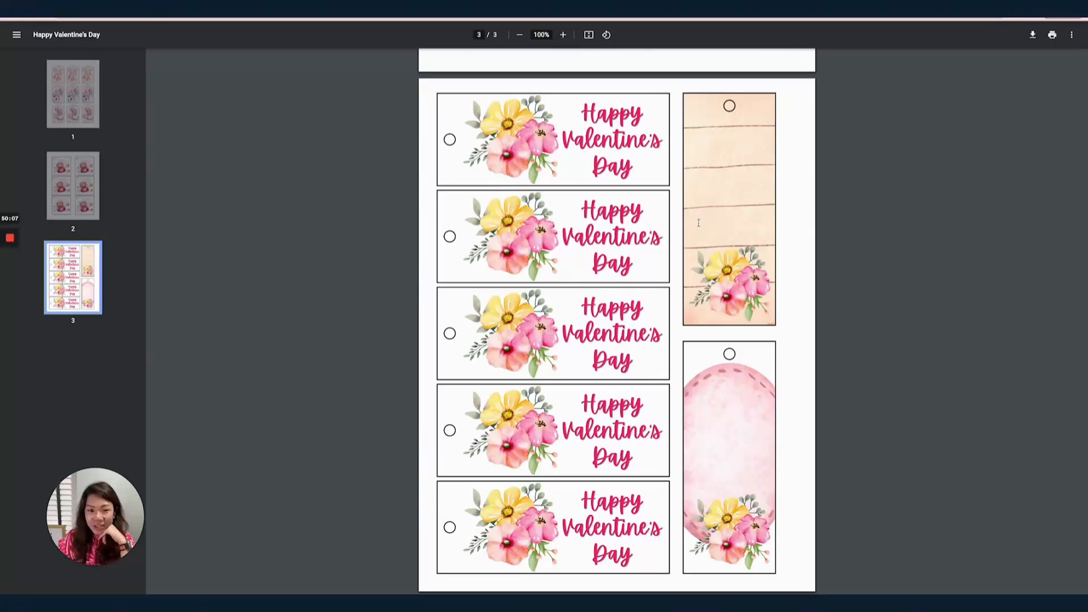
scroll(698, 223, "up", 12)
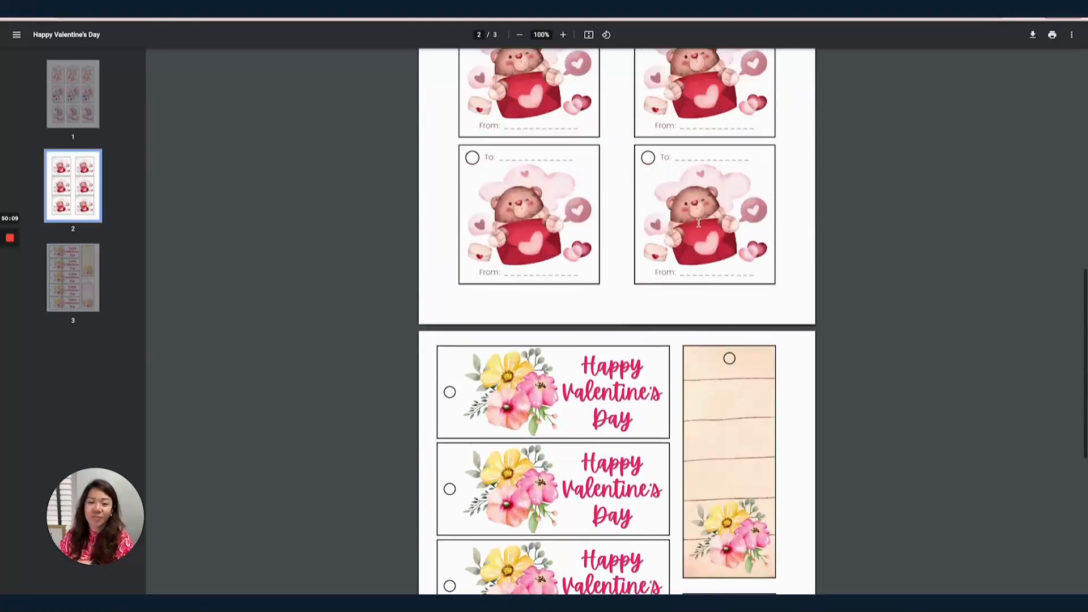
scroll(697, 222, "up", 4)
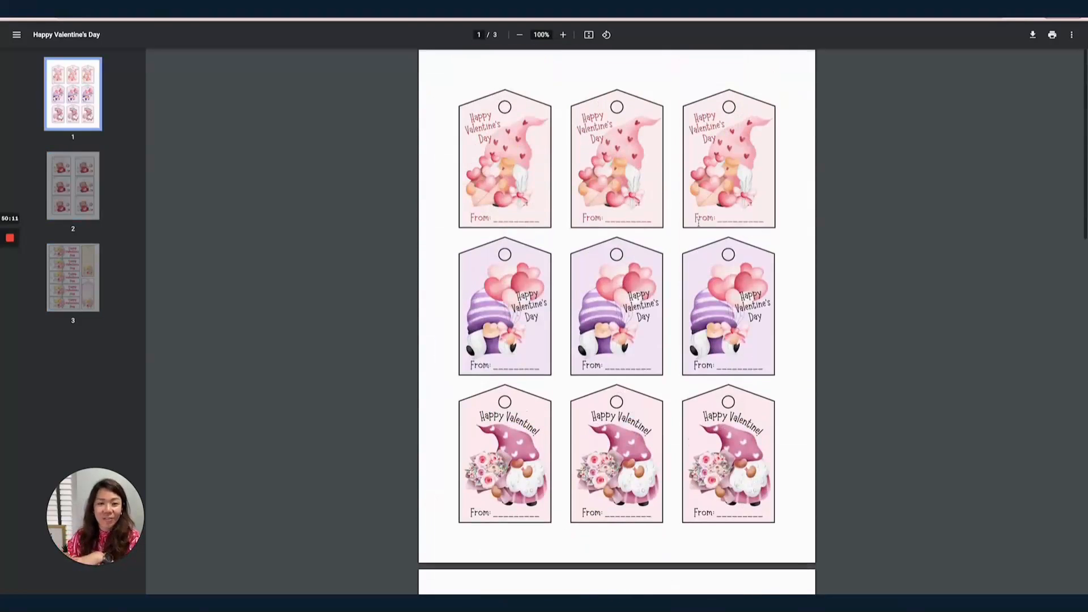